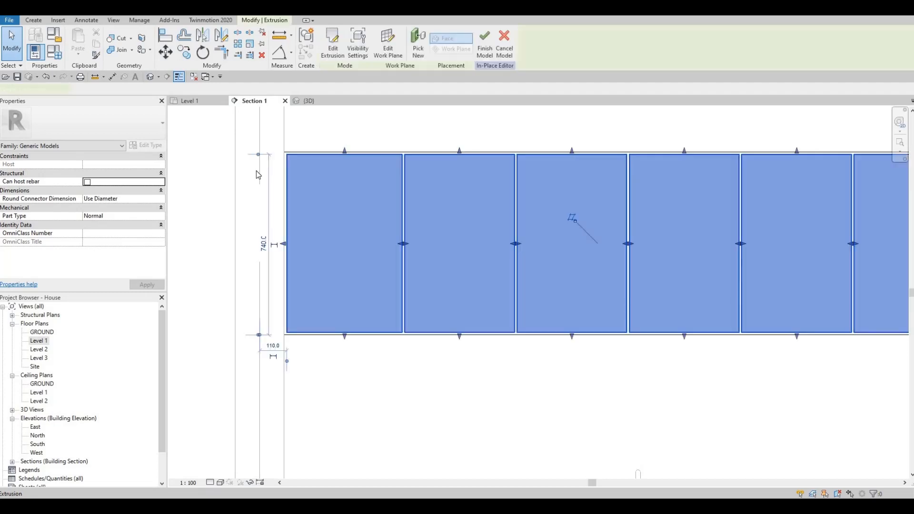
Step: Start a void extrusion using the front face of the door panel extrusion as the picked work plane
{"action": "left_click", "coordinate": [28, 21]}
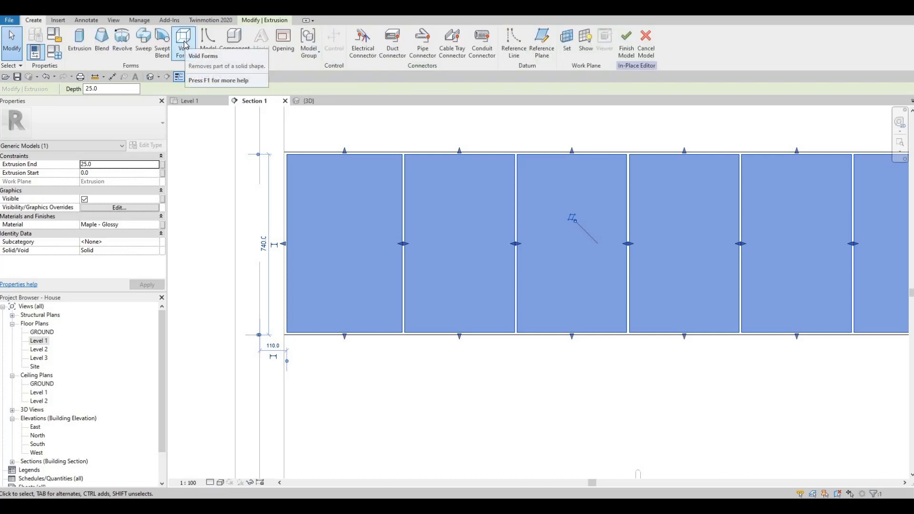
{"action": "left_click", "coordinate": [188, 55]}
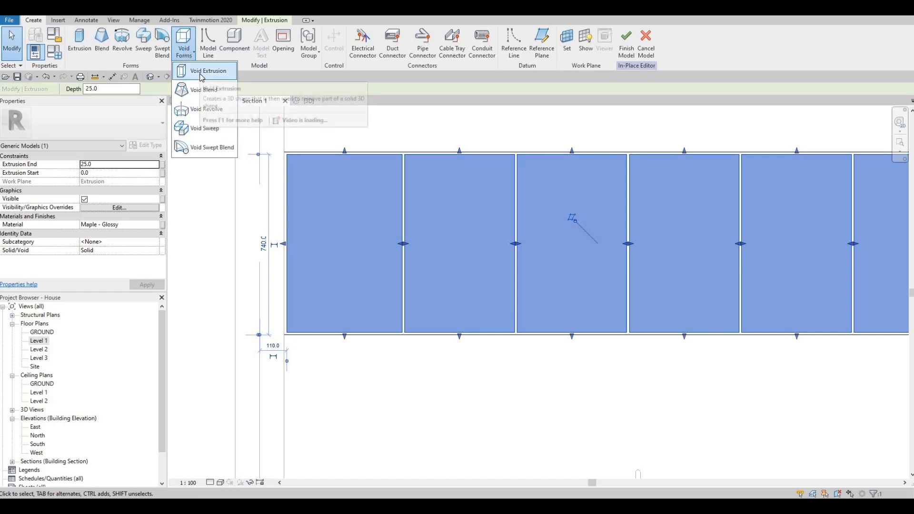
{"action": "left_click", "coordinate": [202, 72]}
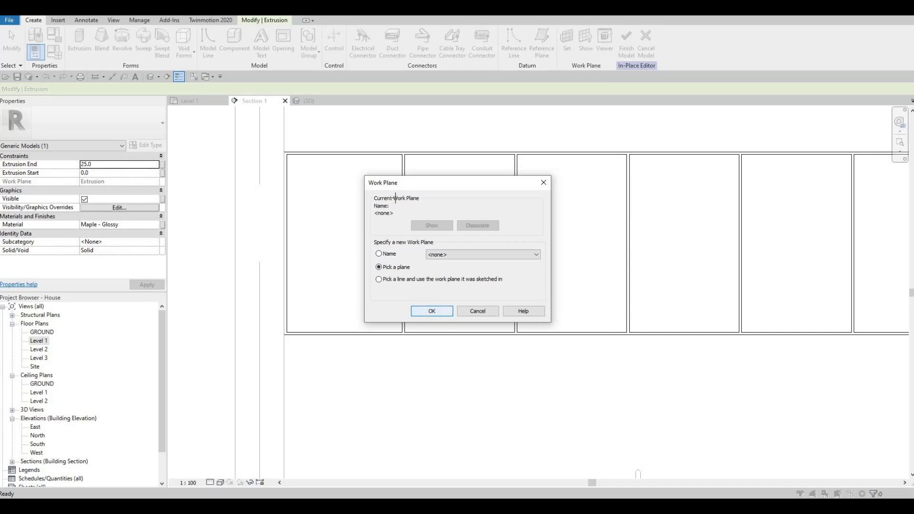
{"action": "key", "text": "Return"}
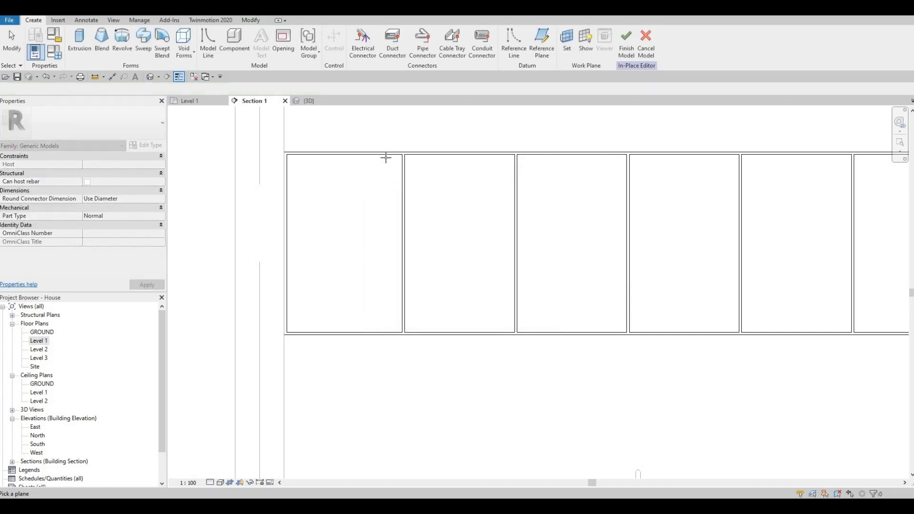
{"action": "left_click", "coordinate": [386, 157]}
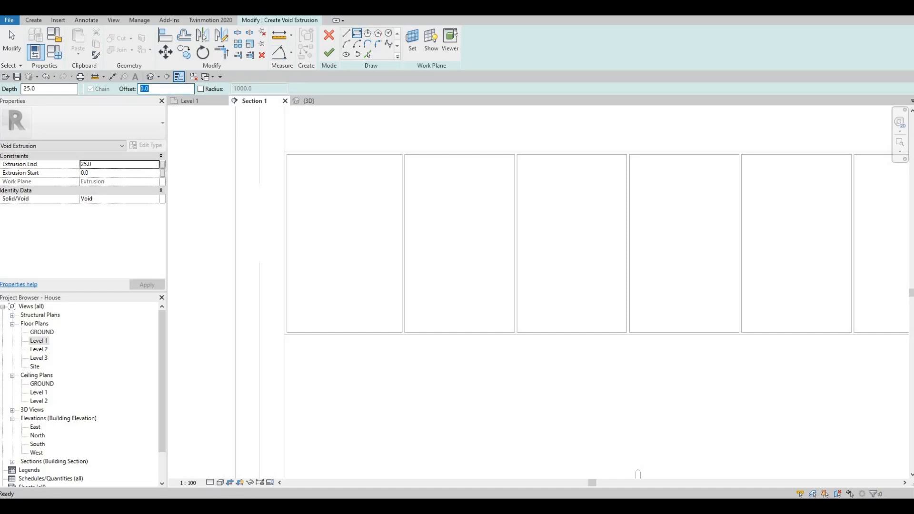
Step: Set the rectangle offset to 50 and sketch an inset void rectangle inside the first door panel from the left
{"action": "type", "text": "500"}
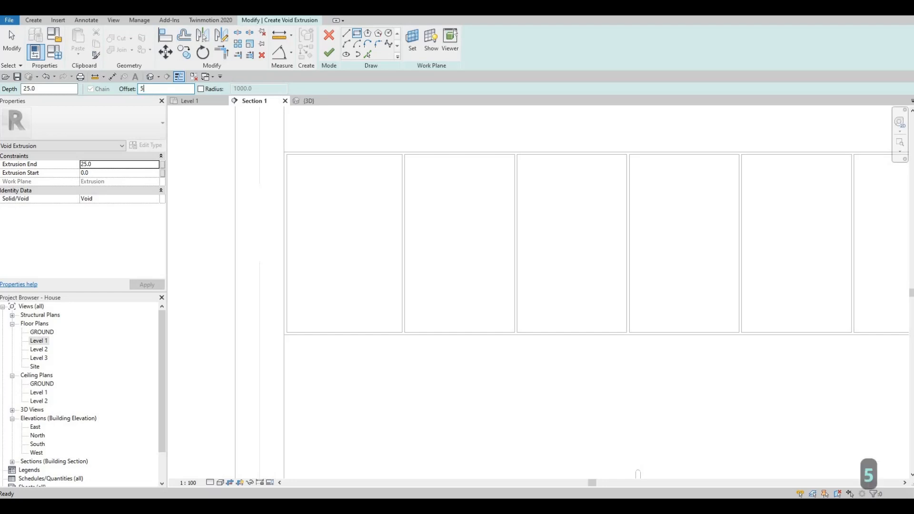
{"action": "key", "text": "BackSpace"}
{"action": "key", "text": "BackSpace"}
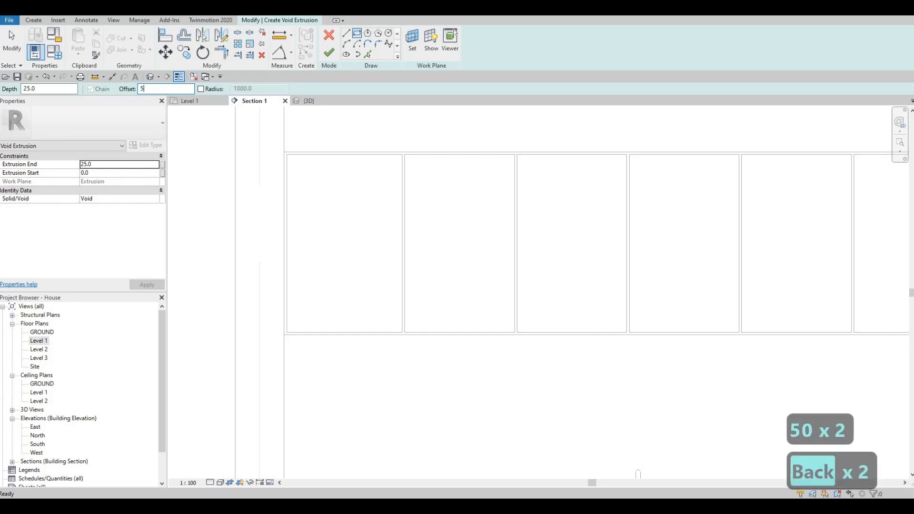
{"action": "type", "text": "0"}
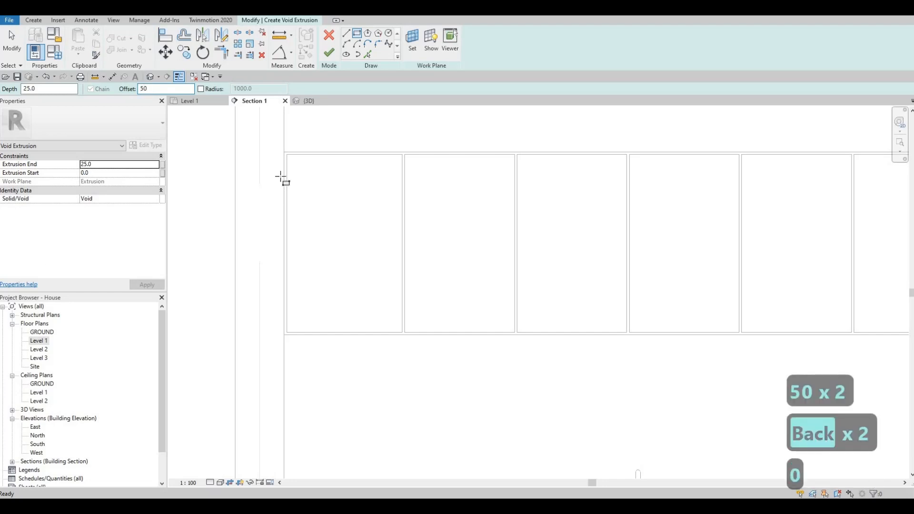
{"action": "left_click", "coordinate": [342, 237]}
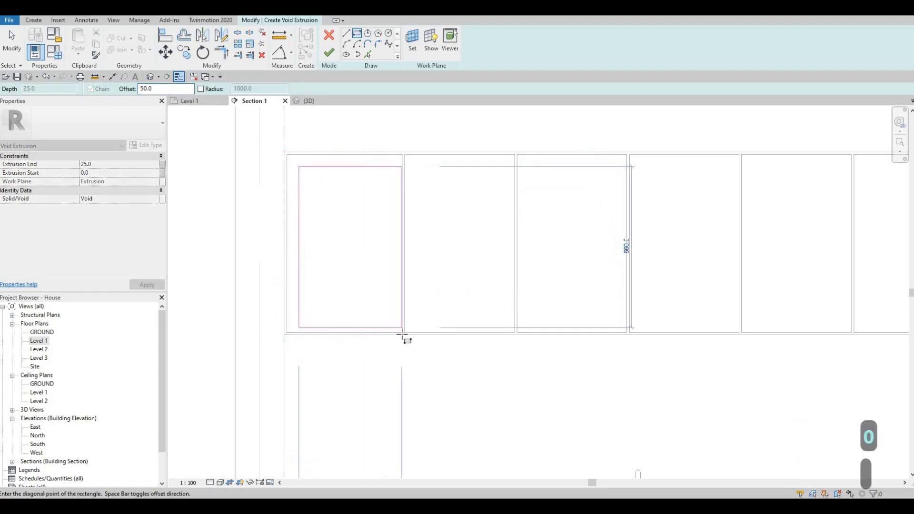
{"action": "scroll", "coordinate": [400, 330], "scroll_direction": "up", "scroll_amount": 2}
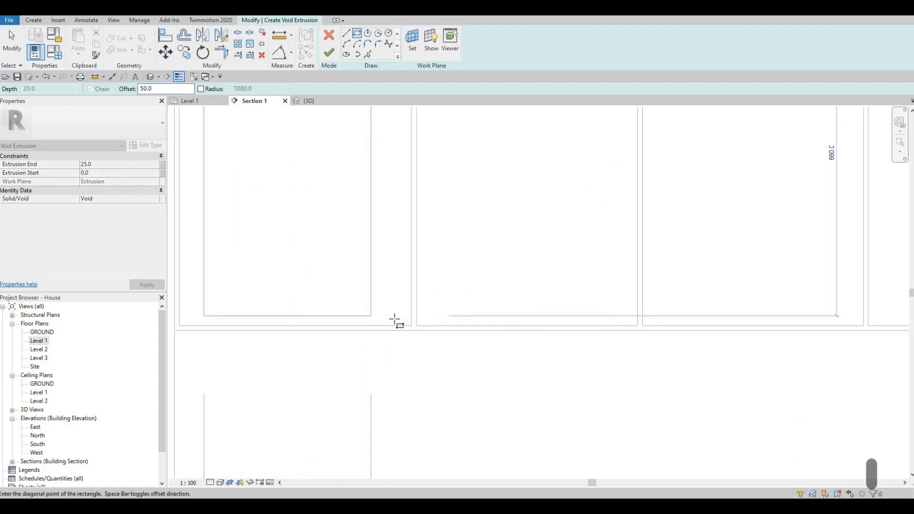
{"action": "scroll", "coordinate": [396, 320], "scroll_direction": "up", "scroll_amount": 4}
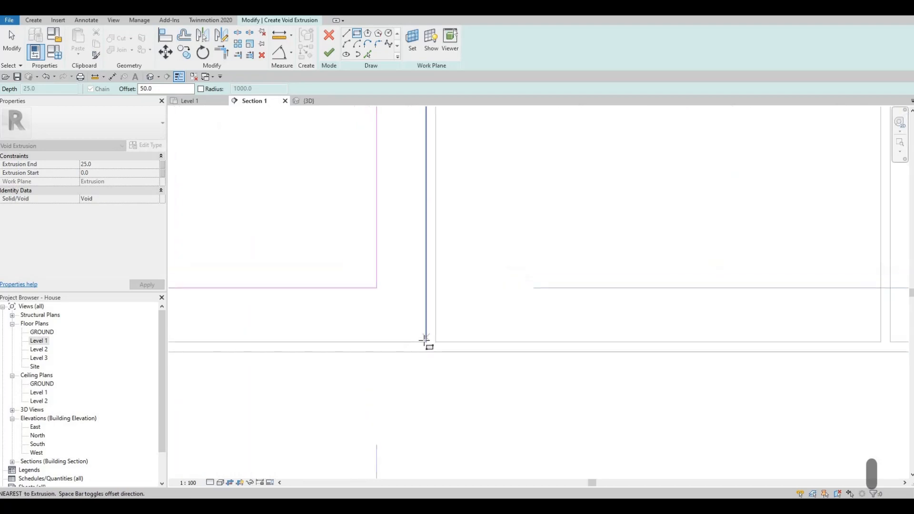
{"action": "key", "text": "Escape"}
{"action": "scroll", "coordinate": [469, 316], "scroll_direction": "down", "scroll_amount": 3}
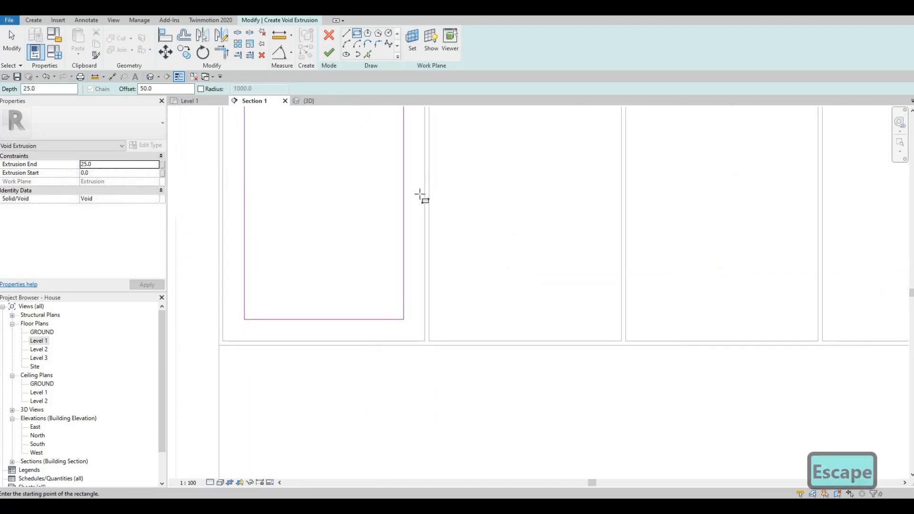
Step: Sketch a void rectangle inset by 50 inside the second door panel, corner to opposite corner
{"action": "middle_click_drag", "start_coordinate": [447, 198], "coordinate": [416, 269]}
{"action": "middle_click_drag", "start_coordinate": [408, 194], "coordinate": [399, 252]}
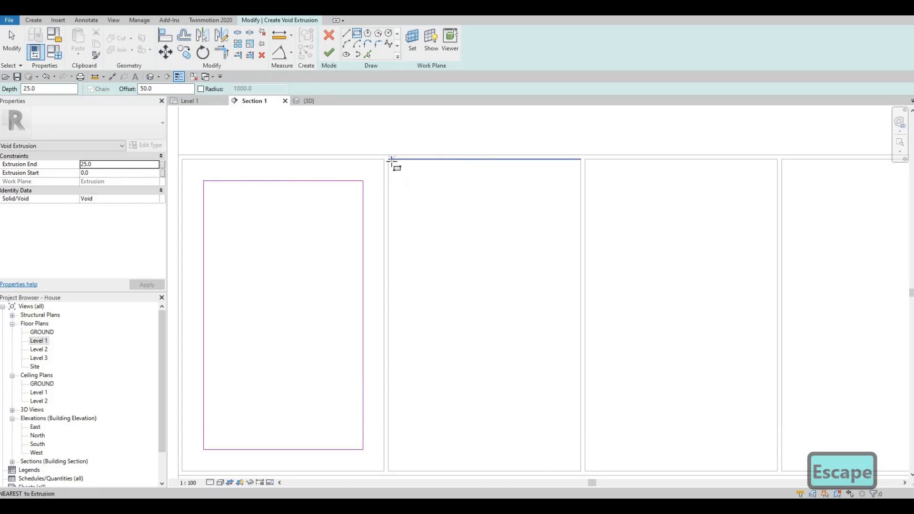
{"action": "left_click", "coordinate": [388, 160]}
{"action": "middle_click_drag", "start_coordinate": [496, 285], "coordinate": [415, 134]}
{"action": "scroll", "coordinate": [526, 314], "scroll_direction": "up", "scroll_amount": 2}
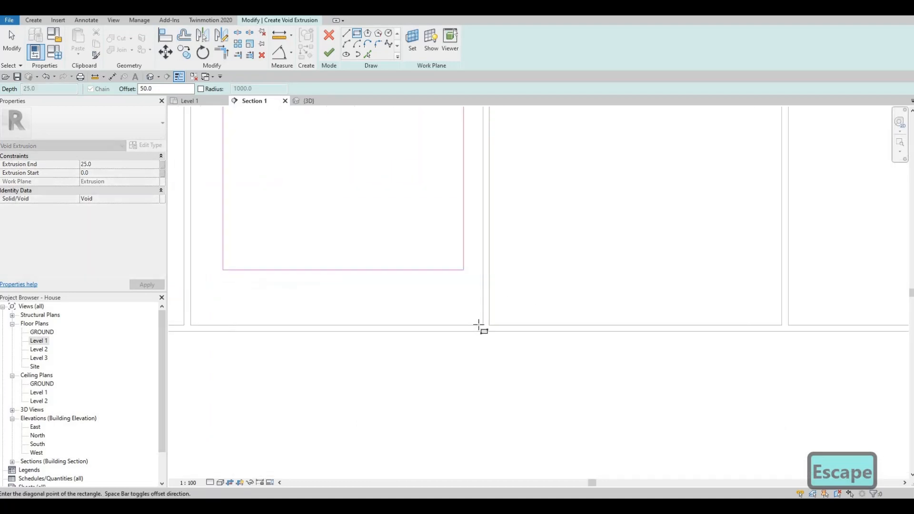
{"action": "left_click", "coordinate": [483, 325]}
{"action": "scroll", "coordinate": [469, 302], "scroll_direction": "down", "scroll_amount": 5}
Step: Sketch a void rectangle of 350 by 630, inset by 50, inside the third door panel
{"action": "middle_click_drag", "start_coordinate": [400, 139], "coordinate": [319, 181]}
{"action": "left_click", "coordinate": [388, 125]}
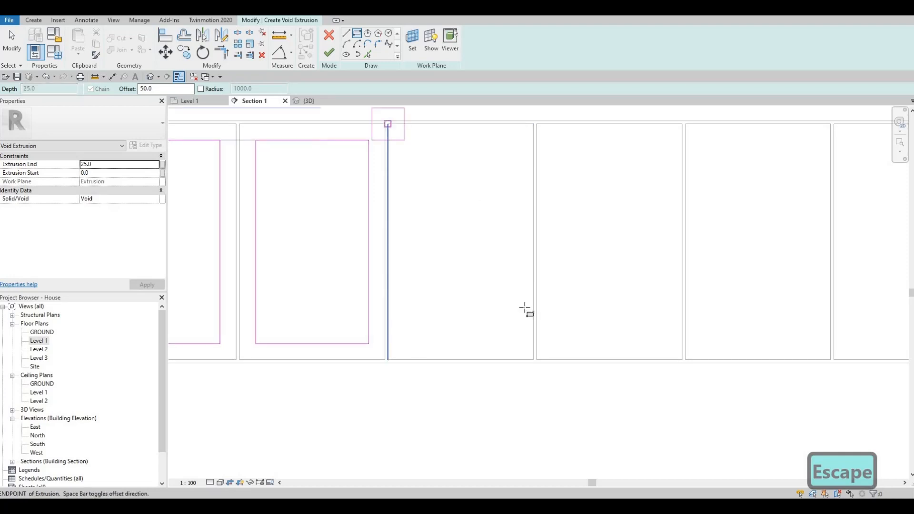
{"action": "scroll", "coordinate": [539, 394], "scroll_direction": "up", "scroll_amount": 5}
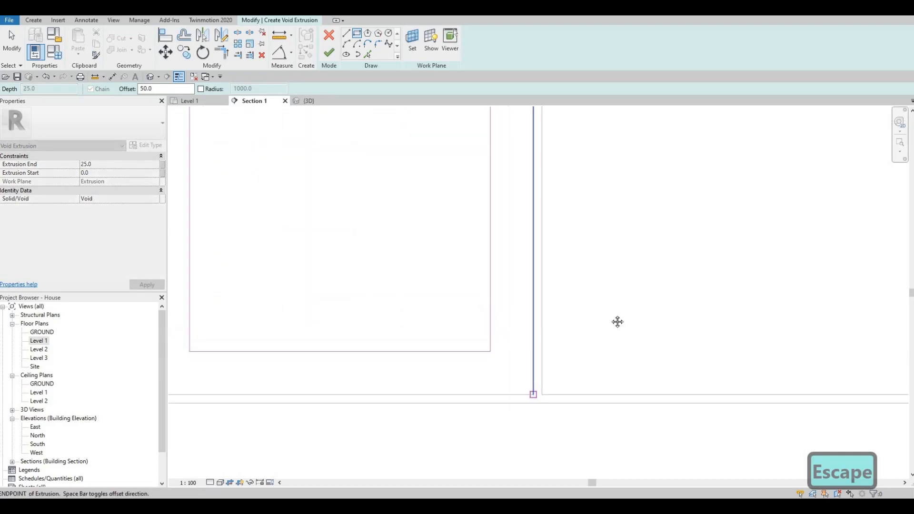
{"action": "middle_click_drag", "start_coordinate": [617, 322], "coordinate": [590, 272]}
{"action": "left_click", "coordinate": [507, 345]}
{"action": "scroll", "coordinate": [505, 341], "scroll_direction": "down", "scroll_amount": 5}
Step: Try to sketch a void rectangle inset by 50 inside the fourth door panel
{"action": "middle_click_drag", "start_coordinate": [465, 154], "coordinate": [351, 191]}
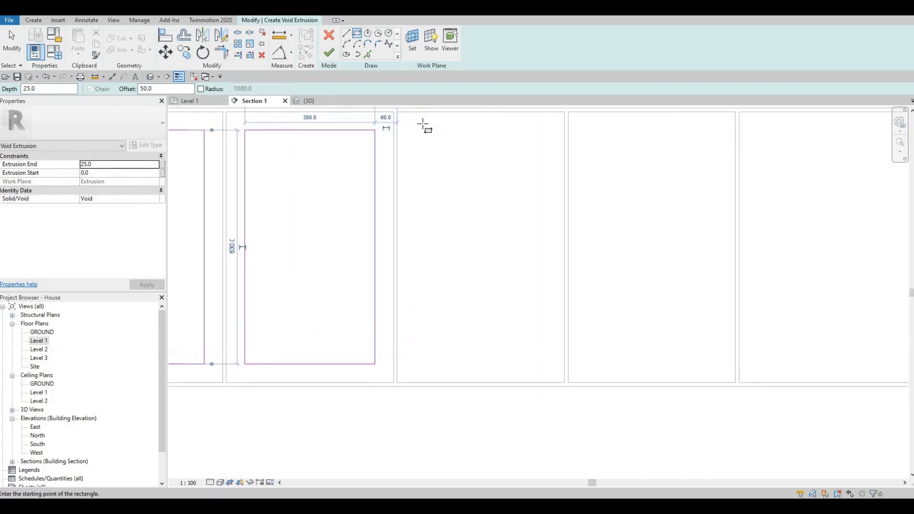
{"action": "left_click", "coordinate": [399, 114]}
{"action": "scroll", "coordinate": [576, 404], "scroll_direction": "up", "scroll_amount": 3}
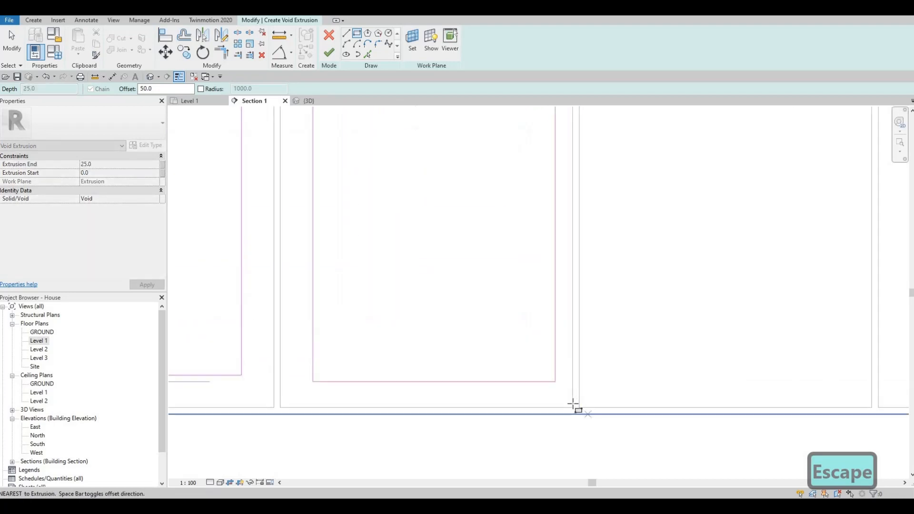
{"action": "left_click", "coordinate": [574, 406]}
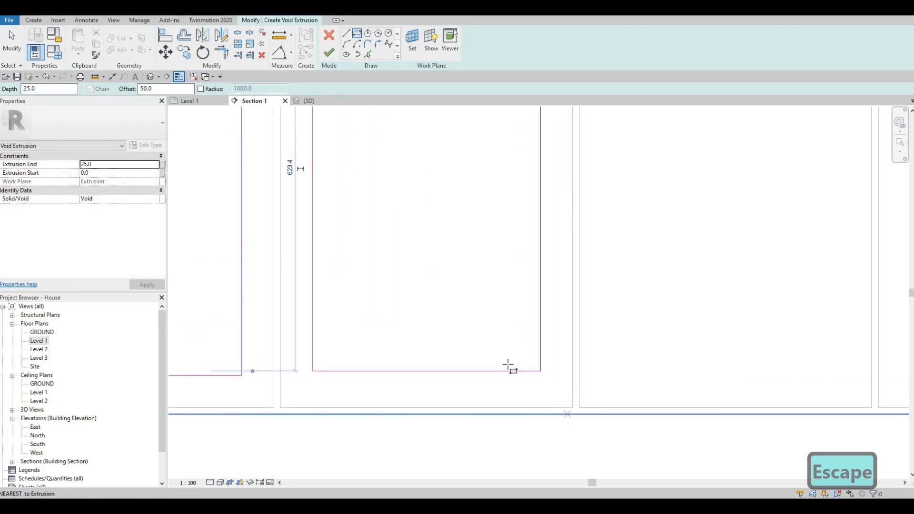
{"action": "scroll", "coordinate": [510, 340], "scroll_direction": "down", "scroll_amount": 3}
Step: Leave the rectangle command and delete the sketched rectangle inside the fourth door panel
{"action": "key", "text": "Escape"}
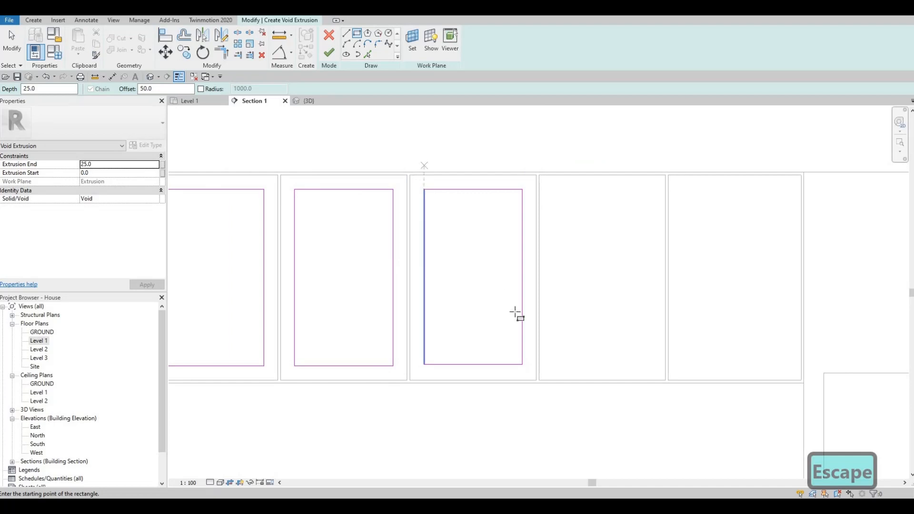
{"action": "key", "text": "Escape"}
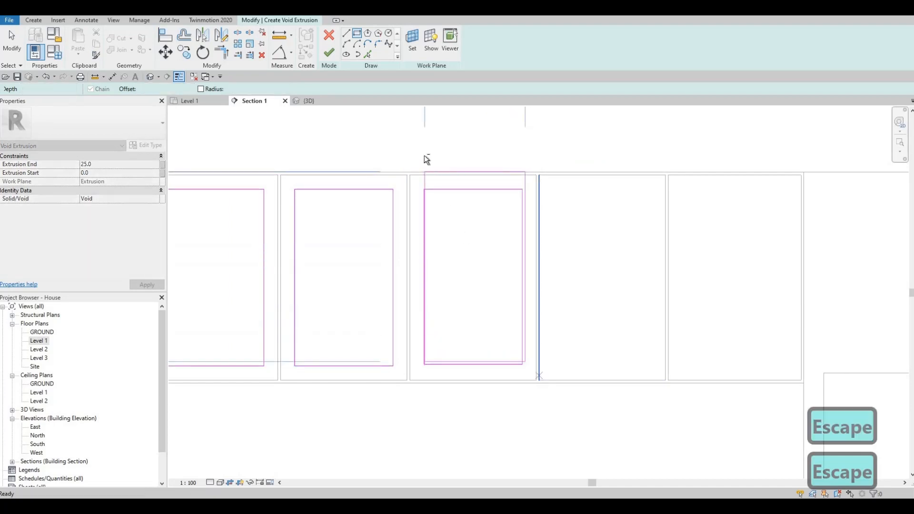
{"action": "key", "text": "Escape"}
{"action": "mouse_move", "coordinate": [424, 156]}
{"action": "left_mouse_down"}
{"action": "mouse_move", "coordinate": [451, 255]}
{"action": "mouse_move", "coordinate": [530, 410]}
{"action": "left_mouse_up"}
{"action": "key", "text": "Delete"}
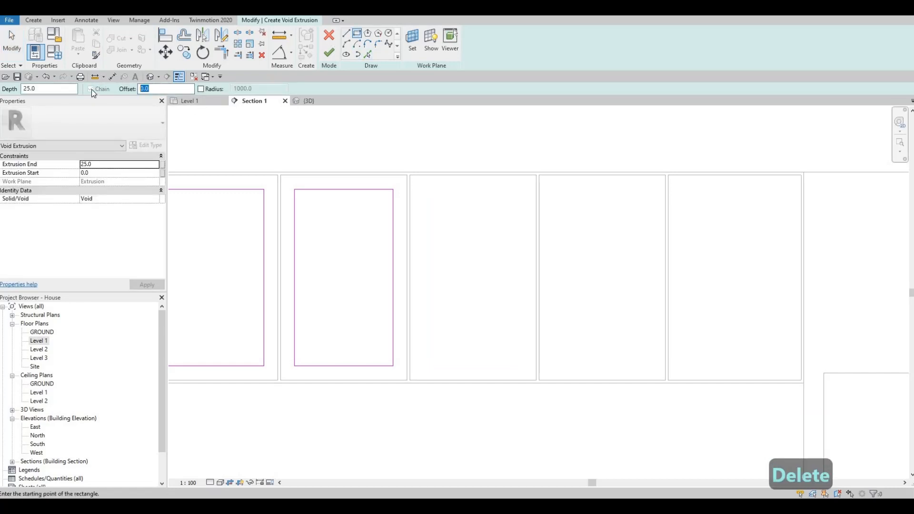
Step: Set the rectangle offset to 50 again and sketch an inset void rectangle in the fourth door panel, using its exact corners
{"action": "type", "text": "5"}
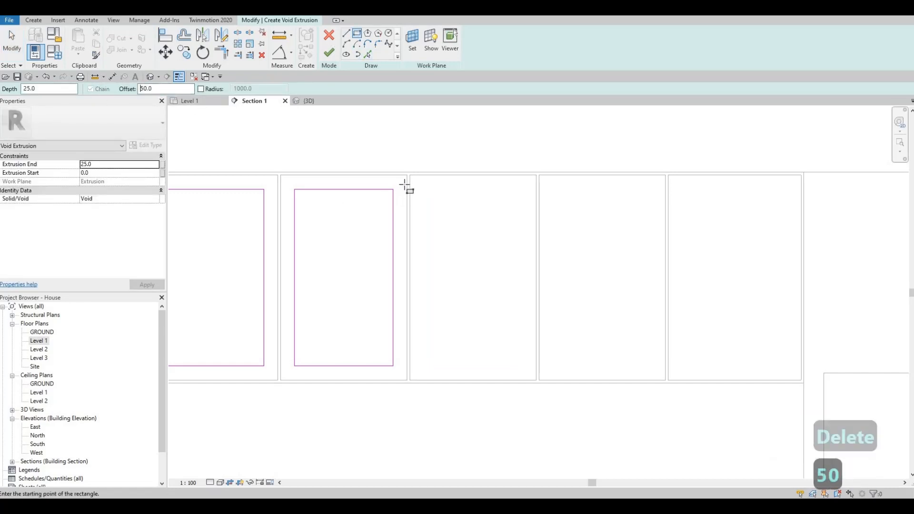
{"action": "scroll", "coordinate": [412, 177], "scroll_direction": "up", "scroll_amount": 2}
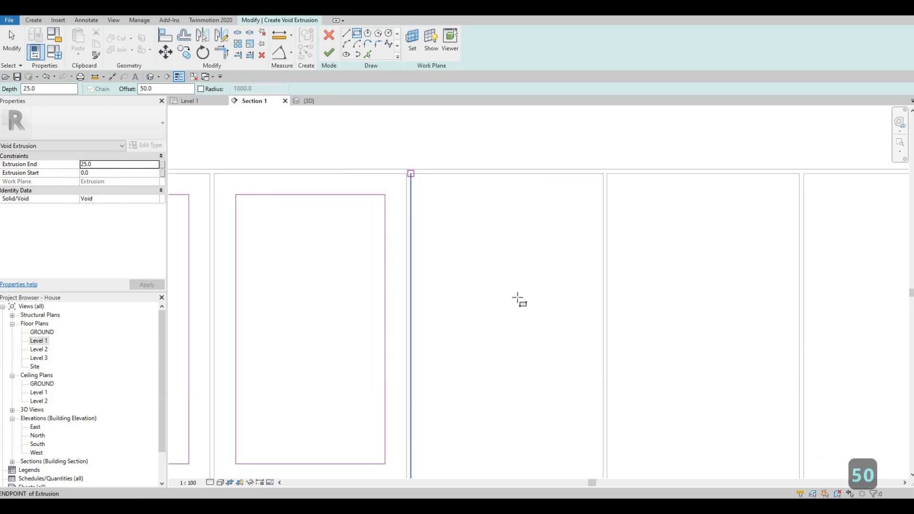
{"action": "left_click", "coordinate": [411, 174]}
{"action": "scroll", "coordinate": [541, 361], "scroll_direction": "down", "scroll_amount": 2}
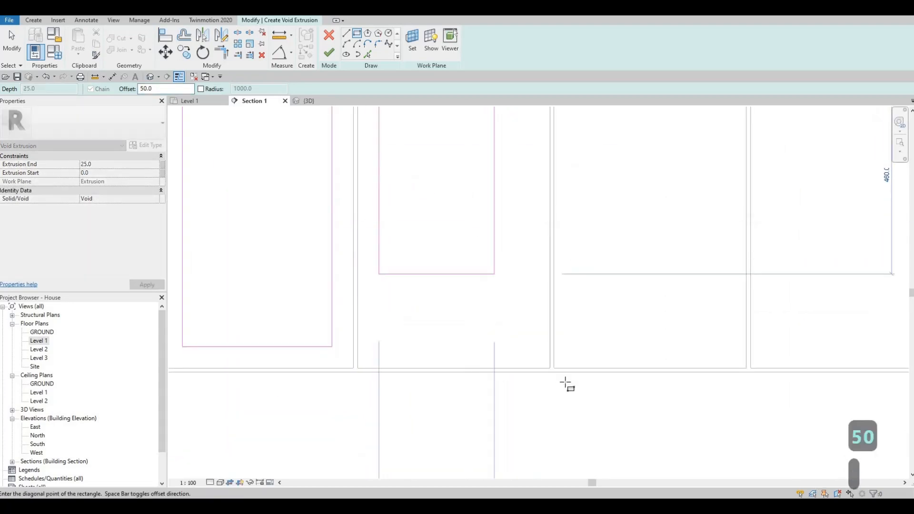
{"action": "scroll", "coordinate": [567, 384], "scroll_direction": "up", "scroll_amount": 2}
{"action": "left_click", "coordinate": [506, 316]}
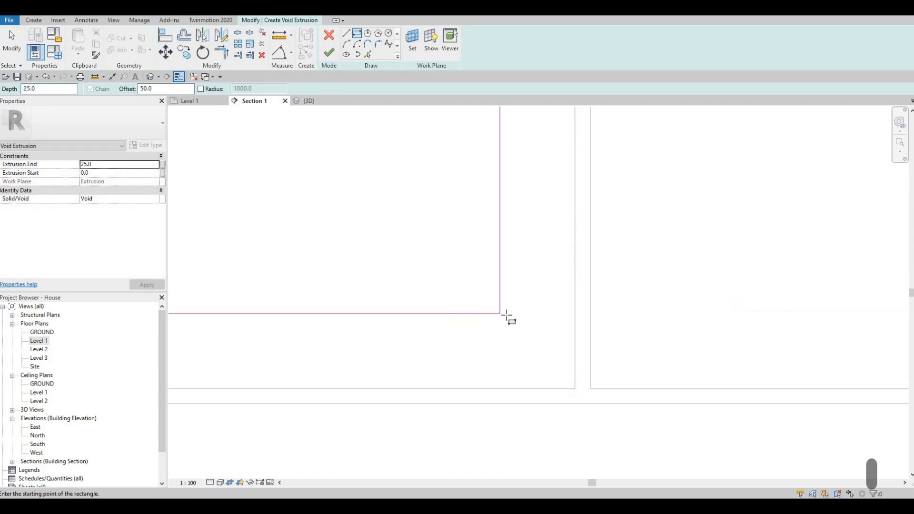
{"action": "scroll", "coordinate": [449, 367], "scroll_direction": "down", "scroll_amount": 4}
{"action": "key", "text": "Escape"}
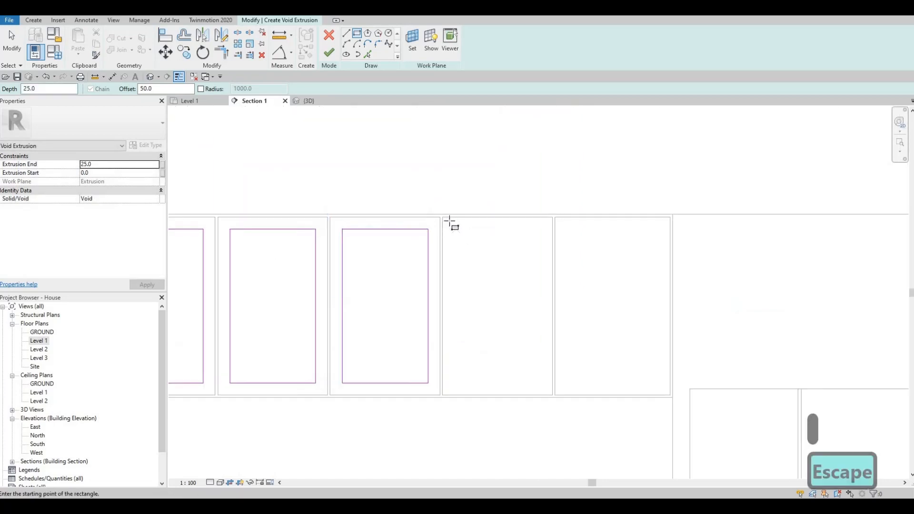
Step: Sketch a void rectangle of 350 by 630, inset by 50, inside the fifth door panel
{"action": "scroll", "coordinate": [444, 218], "scroll_direction": "up", "scroll_amount": 2}
{"action": "left_click", "coordinate": [442, 215]}
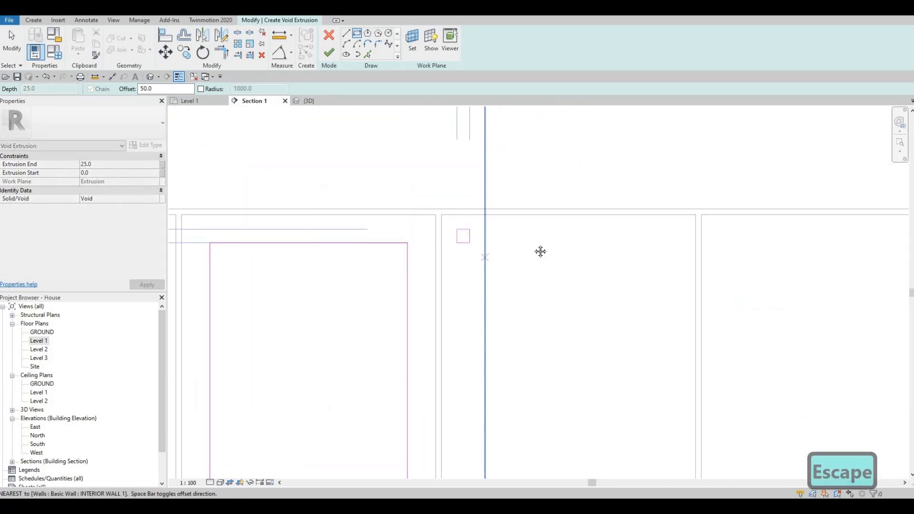
{"action": "scroll", "coordinate": [541, 251], "scroll_direction": "down", "scroll_amount": 2}
{"action": "scroll", "coordinate": [548, 317], "scroll_direction": "up", "scroll_amount": 4}
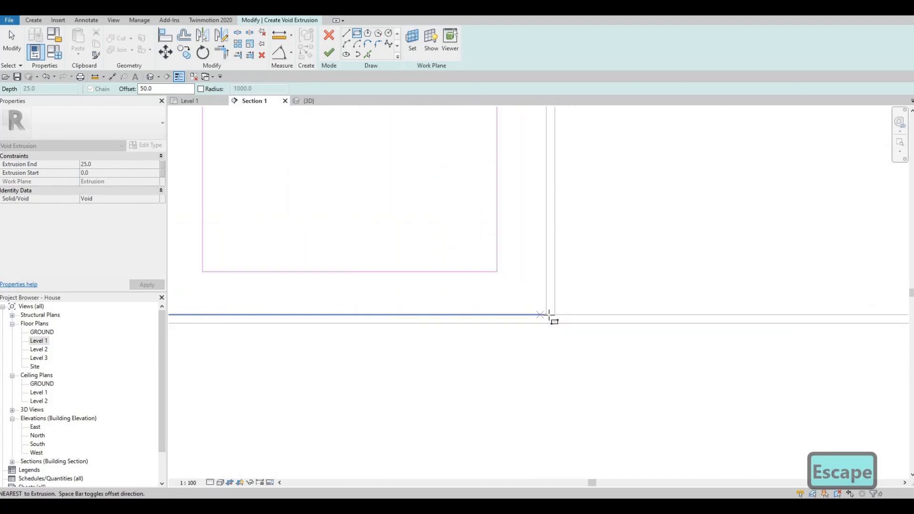
{"action": "left_click", "coordinate": [549, 315]}
{"action": "scroll", "coordinate": [533, 359], "scroll_direction": "down", "scroll_amount": 3}
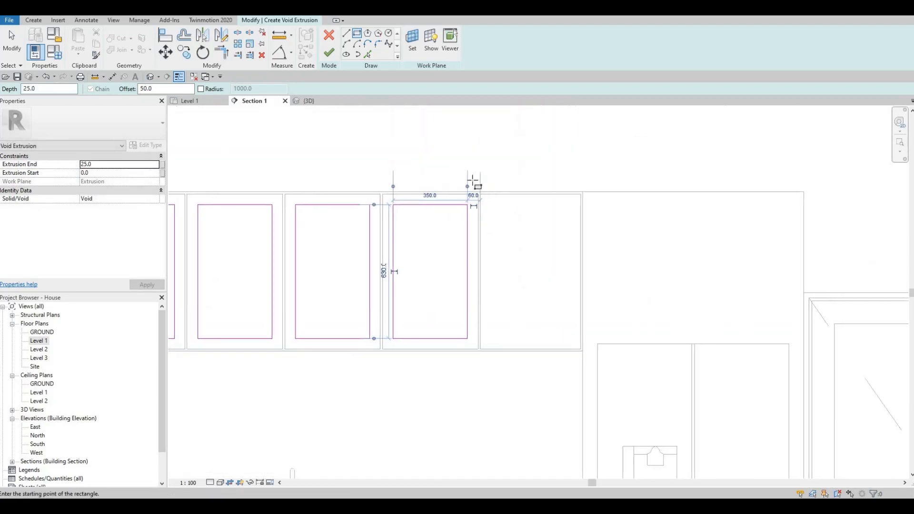
Step: Sketch a void rectangle of 372.5 by 630, inset by 50, inside the sixth door panel
{"action": "scroll", "coordinate": [473, 181], "scroll_direction": "up", "scroll_amount": 3}
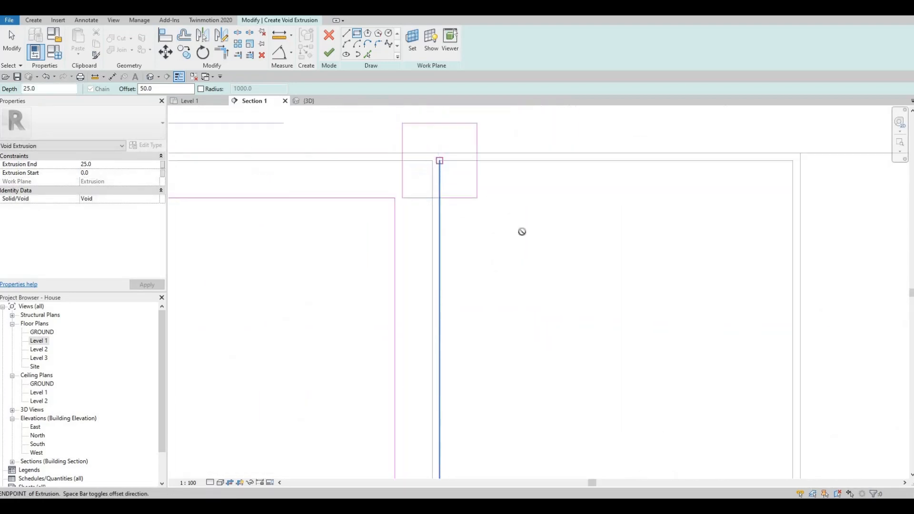
{"action": "scroll", "coordinate": [605, 352], "scroll_direction": "down", "scroll_amount": 2}
{"action": "scroll", "coordinate": [615, 373], "scroll_direction": "up", "scroll_amount": 3}
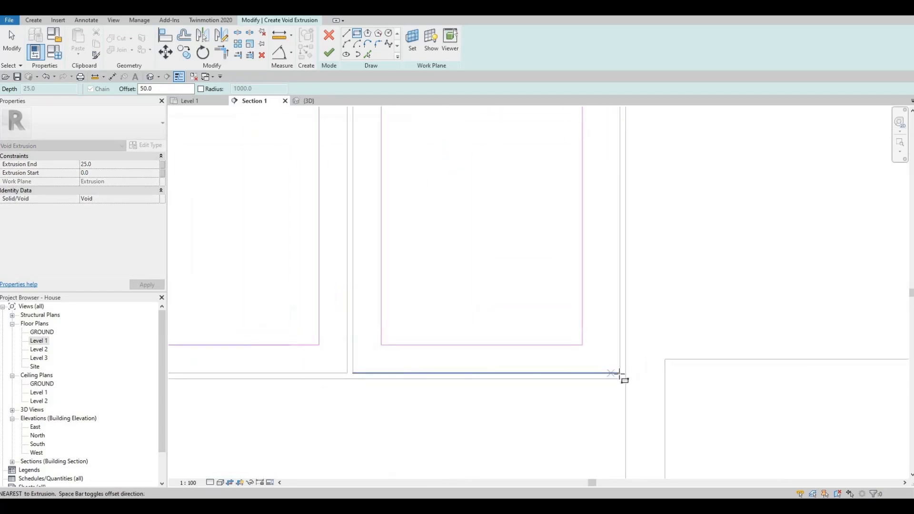
{"action": "left_click", "coordinate": [621, 375]}
{"action": "scroll", "coordinate": [530, 330], "scroll_direction": "down", "scroll_amount": 4}
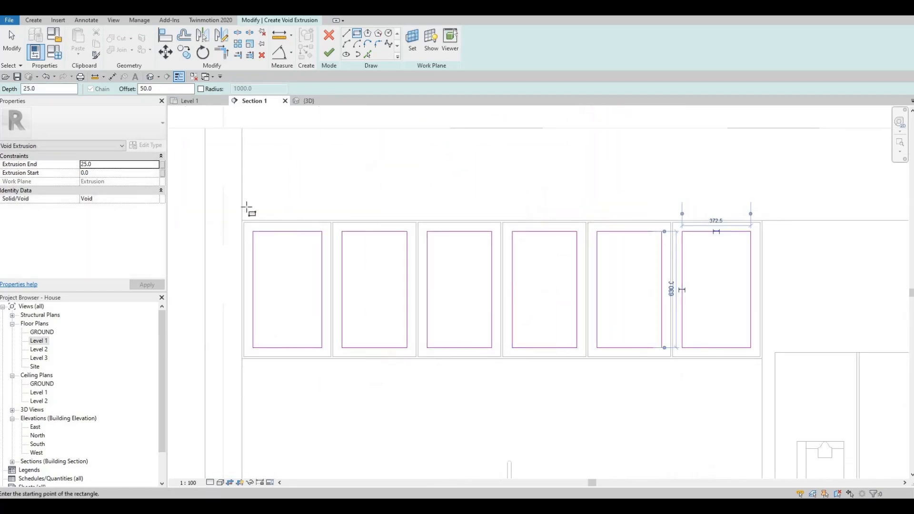
{"action": "key", "text": "Escape"}
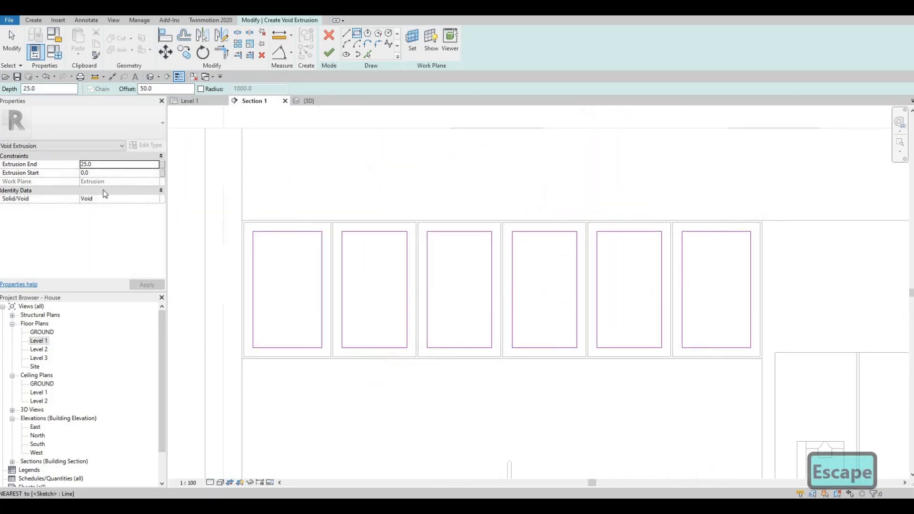
Step: Set the void's extrusion end to -5 and finish the sketch of six inset rectangles
{"action": "double_click", "coordinate": [104, 164]}
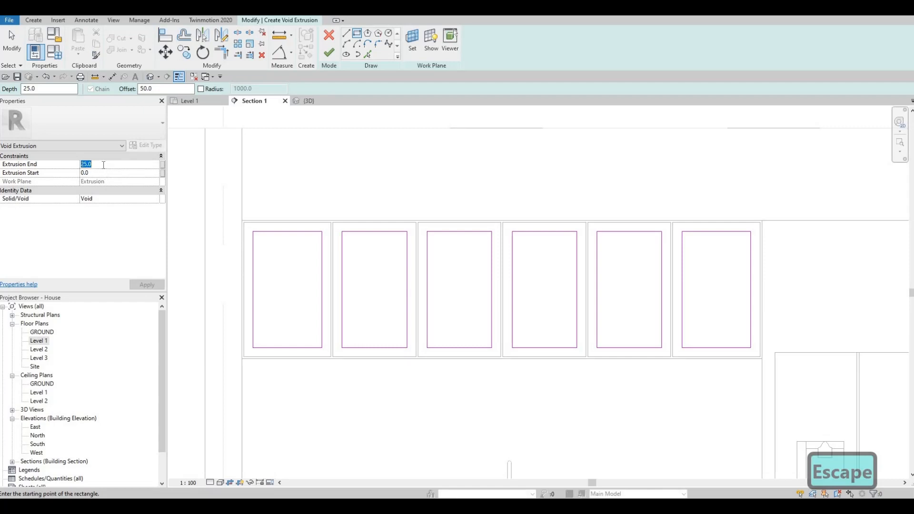
{"action": "type", "text": "-5"}
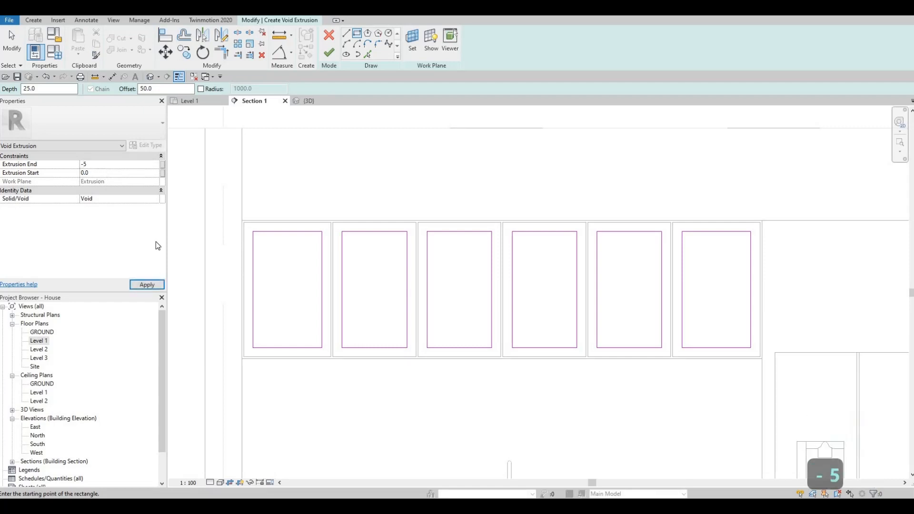
{"action": "left_click", "coordinate": [147, 285]}
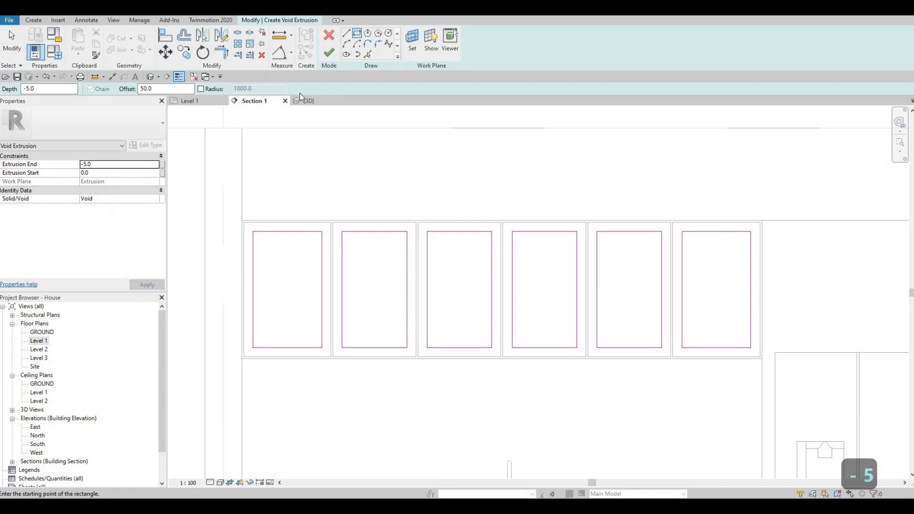
{"action": "left_click", "coordinate": [328, 63]}
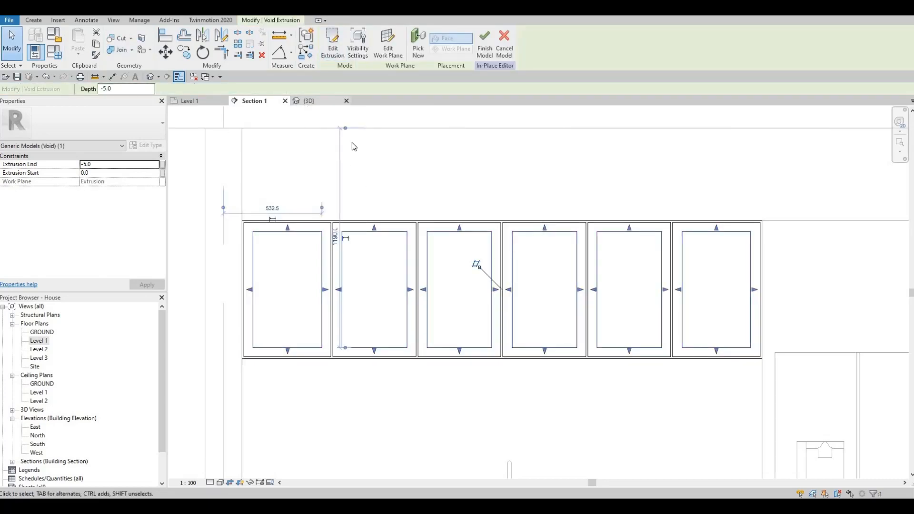
Step: Open the 3D view and bring the six upper cabinet doors into close view
{"action": "left_click", "coordinate": [309, 101]}
{"action": "middle_click_drag", "start_coordinate": [443, 152], "coordinate": [400, 175], "text": "shift"}
{"action": "scroll", "coordinate": [400, 174], "scroll_direction": "up", "scroll_amount": 5}
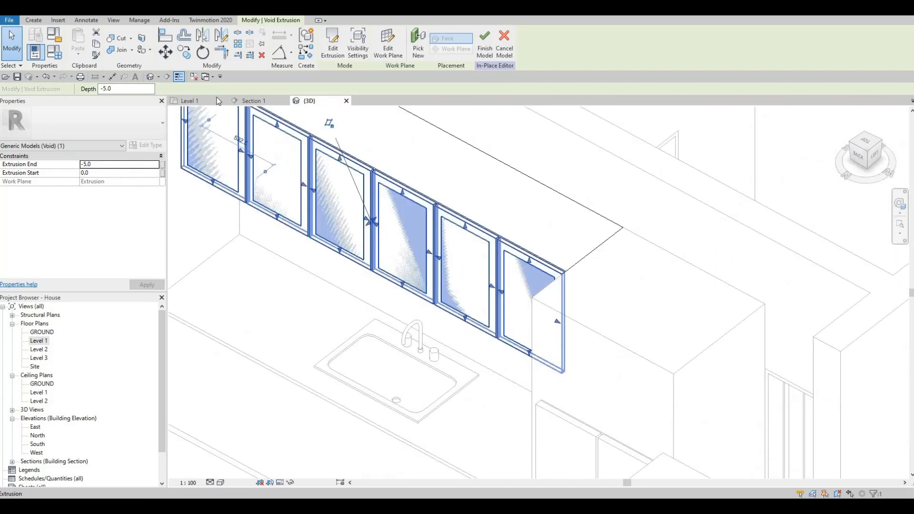
{"action": "left_click", "coordinate": [120, 39]}
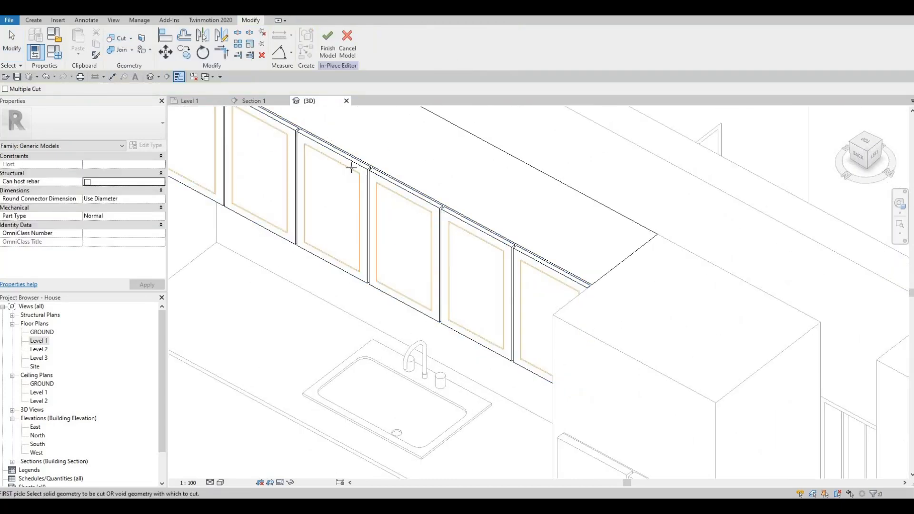
{"action": "middle_click_drag", "start_coordinate": [352, 169], "coordinate": [437, 235], "text": "shift"}
{"action": "key", "text": "Escape"}
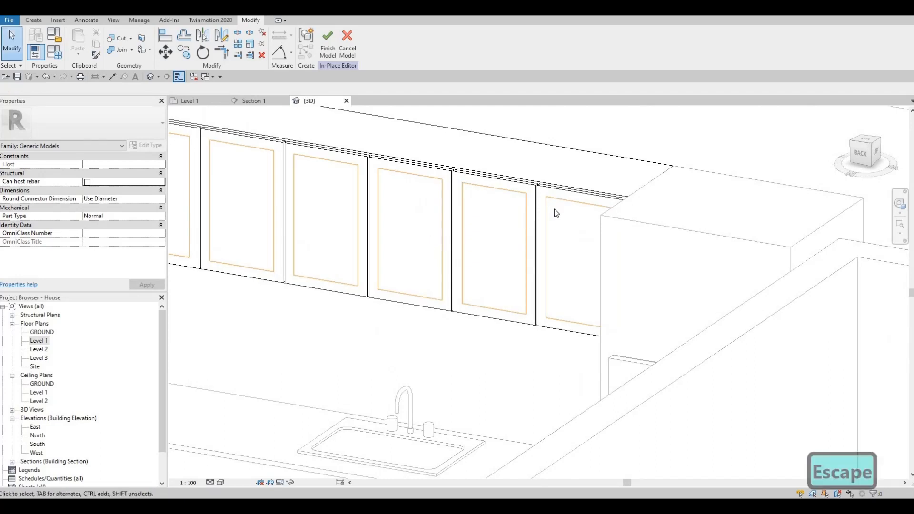
{"action": "middle_click_drag", "start_coordinate": [557, 212], "coordinate": [407, 242], "text": "shift"}
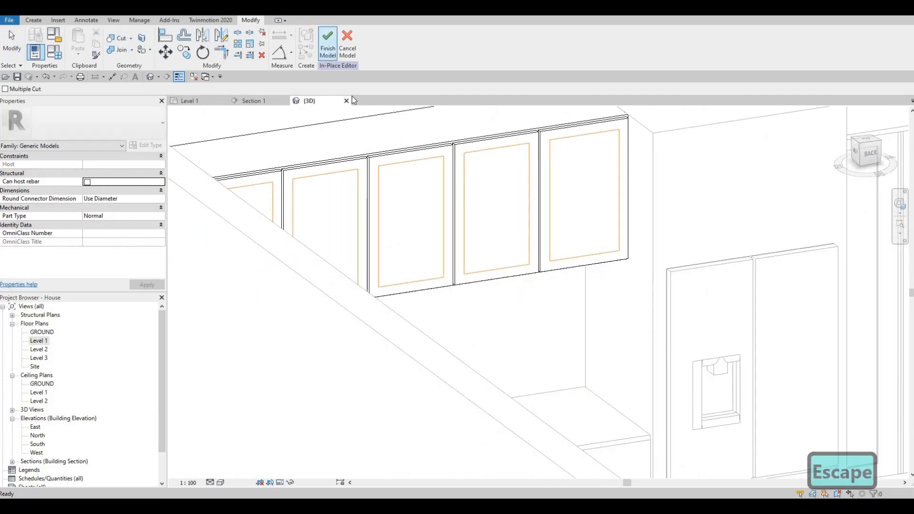
Step: Finish the in-place model to check the cabinet doors in 3D, and undo that finish
{"action": "left_click", "coordinate": [328, 43]}
{"action": "middle_click_drag", "start_coordinate": [264, 228], "coordinate": [269, 214], "text": "shift"}
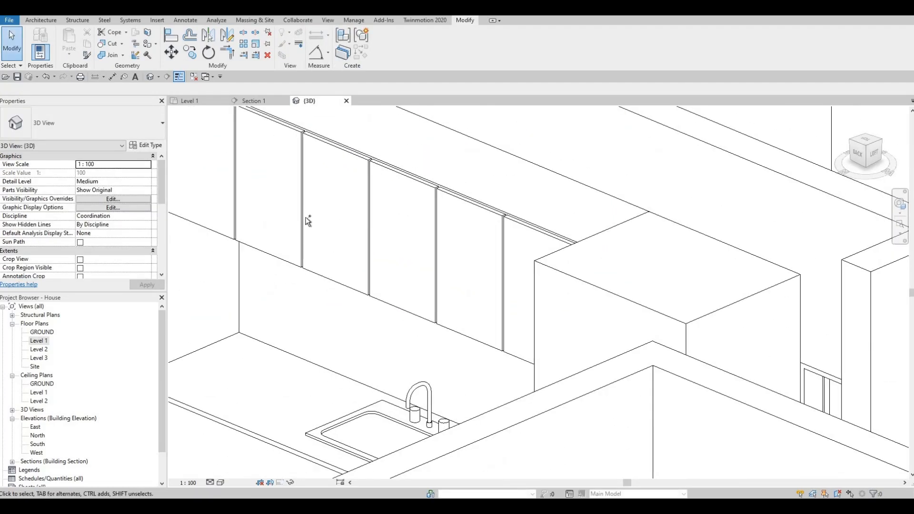
{"action": "key", "text": "ctrl+z"}
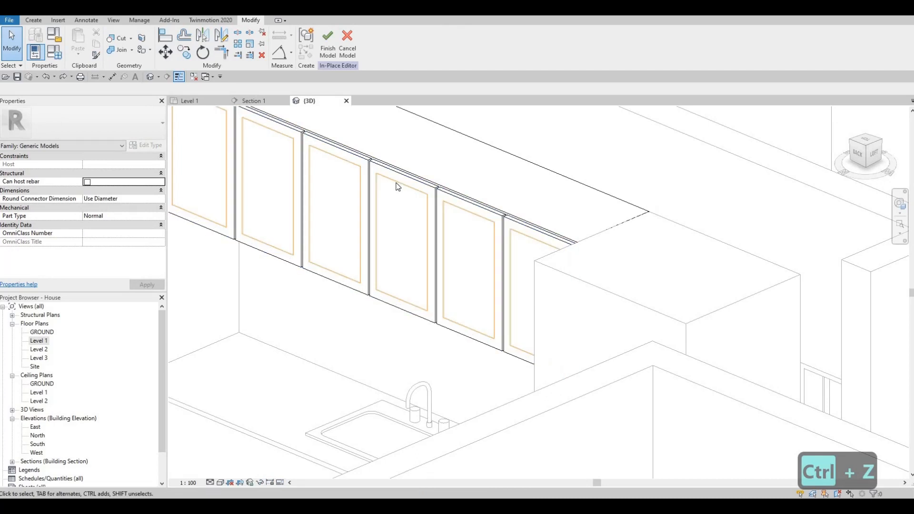
Step: Select the void extrusion across the cabinet doors and set its extrusion start to 5
{"action": "left_click", "coordinate": [397, 187]}
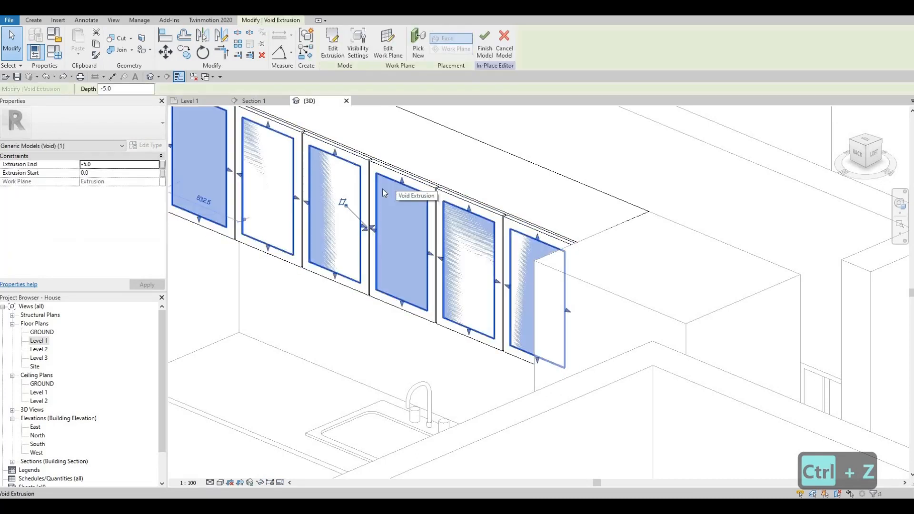
{"action": "left_click", "coordinate": [100, 173]}
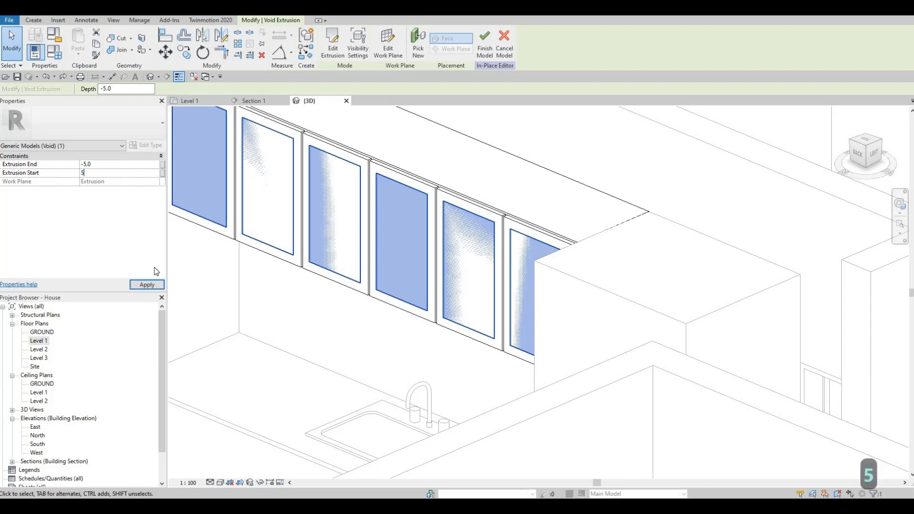
{"action": "type", "text": "5"}
{"action": "left_click", "coordinate": [148, 284]}
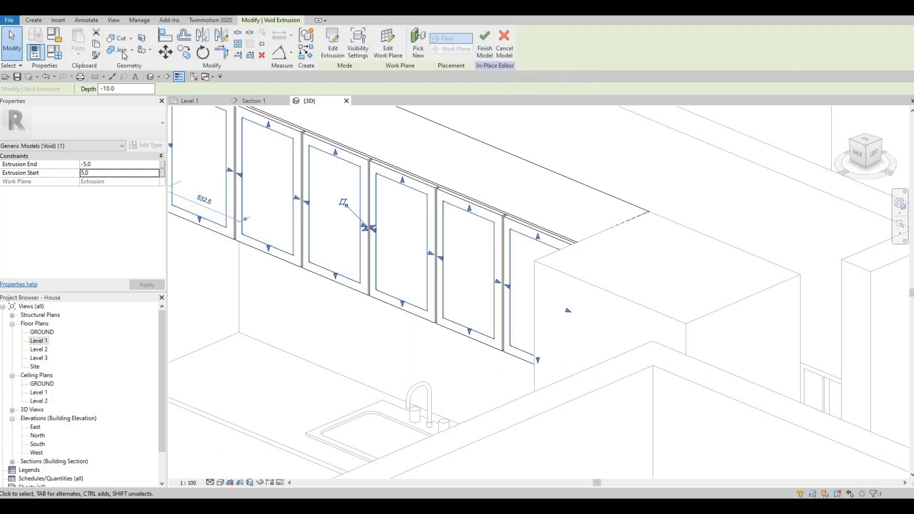
{"action": "middle_click_drag", "start_coordinate": [334, 200], "coordinate": [329, 150], "text": "shift"}
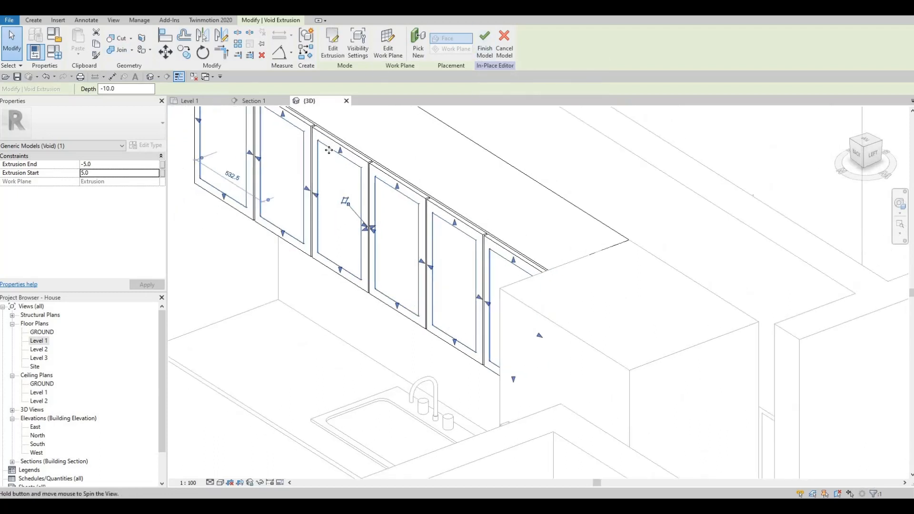
Step: Start Cut Geometry and examine the recessed panels of the six cabinet doors from several angles
{"action": "left_click", "coordinate": [117, 38]}
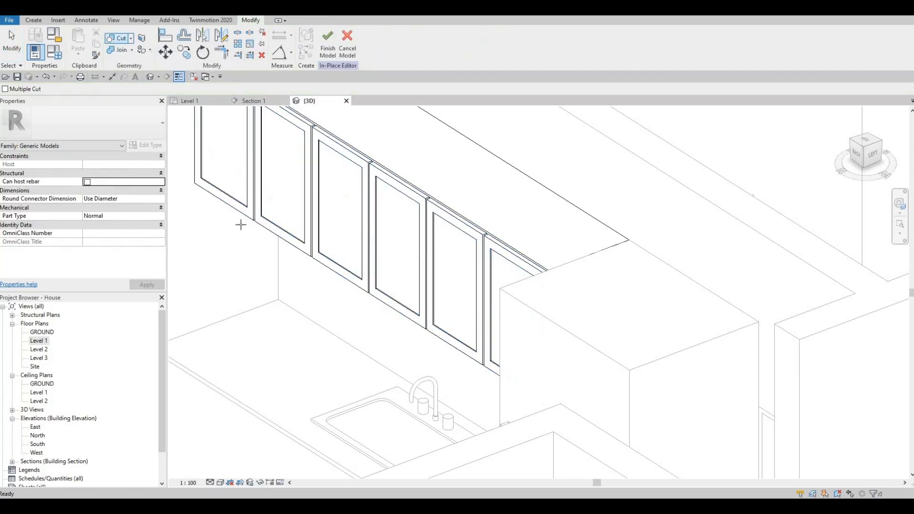
{"action": "middle_click_drag", "start_coordinate": [233, 224], "coordinate": [343, 266], "text": "shift"}
{"action": "scroll", "coordinate": [363, 235], "scroll_direction": "up", "scroll_amount": 2}
{"action": "scroll", "coordinate": [304, 248], "scroll_direction": "up", "scroll_amount": 3}
{"action": "scroll", "coordinate": [344, 266], "scroll_direction": "up", "scroll_amount": 2}
{"action": "scroll", "coordinate": [425, 229], "scroll_direction": "down", "scroll_amount": 5}
{"action": "scroll", "coordinate": [431, 292], "scroll_direction": "down", "scroll_amount": 1}
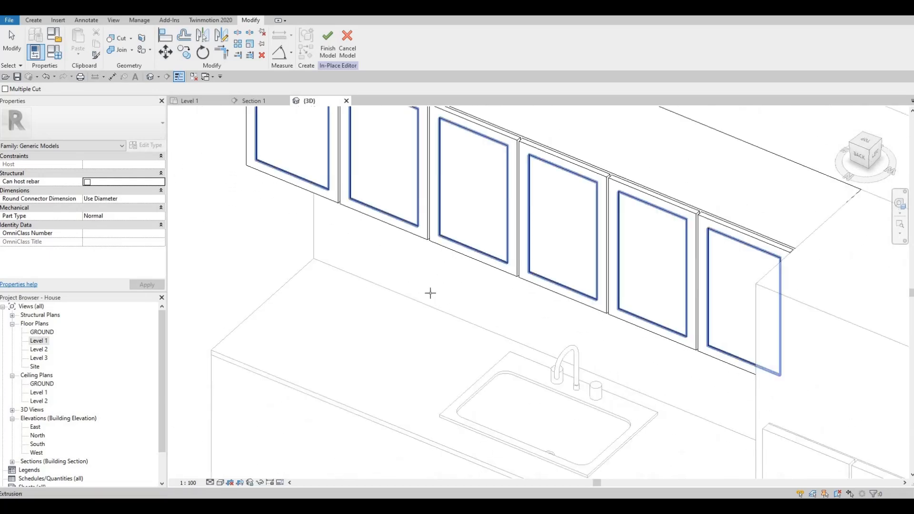
{"action": "middle_click_drag", "start_coordinate": [387, 175], "coordinate": [482, 208]}
{"action": "scroll", "coordinate": [490, 238], "scroll_direction": "down", "scroll_amount": 3}
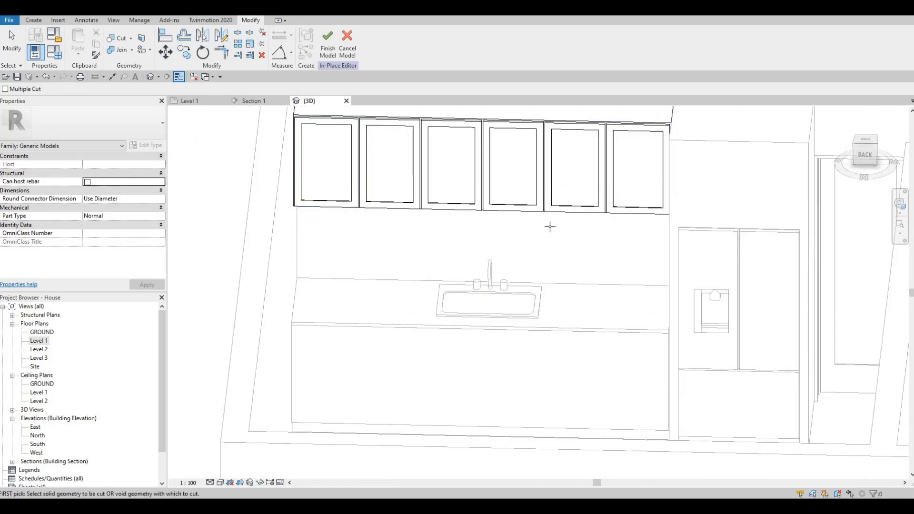
{"action": "middle_click_drag", "start_coordinate": [547, 224], "coordinate": [441, 233], "text": "shift"}
{"action": "middle_click_drag", "start_coordinate": [483, 179], "coordinate": [585, 210], "text": "shift"}
{"action": "middle_click_drag", "start_coordinate": [586, 209], "coordinate": [467, 261]}
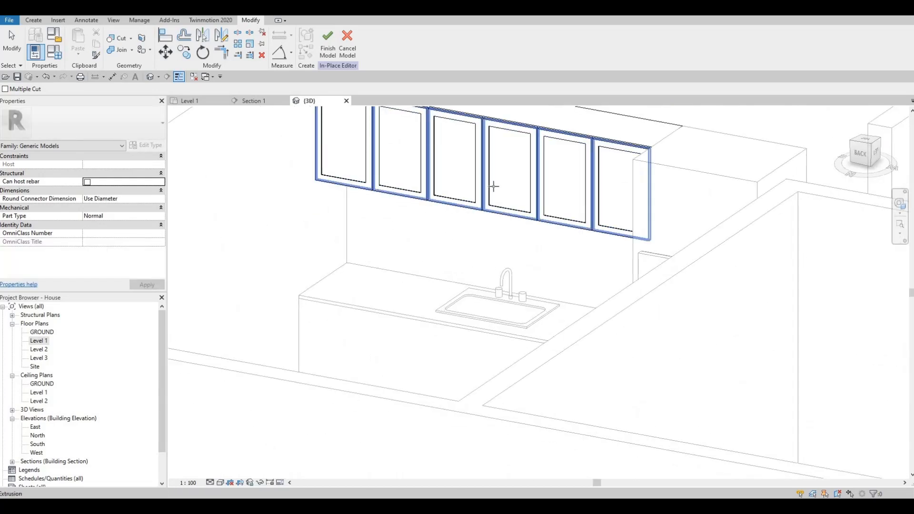
{"action": "scroll", "coordinate": [491, 183], "scroll_direction": "down", "scroll_amount": 1}
{"action": "middle_click_drag", "start_coordinate": [444, 125], "coordinate": [427, 174]}
{"action": "middle_click_drag", "start_coordinate": [474, 305], "coordinate": [505, 249]}
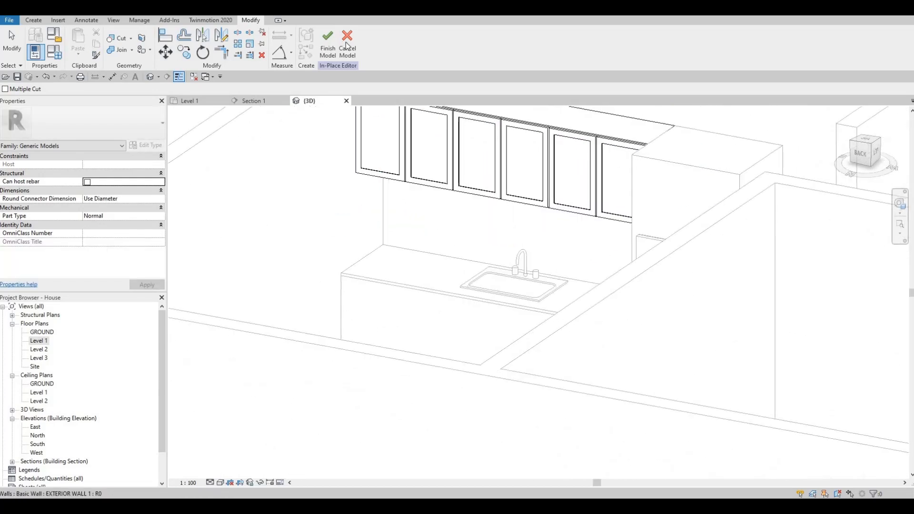
Step: Finish the in-place cabinet door model and return to the Section 1 view of the whole kitchen wall
{"action": "left_click", "coordinate": [330, 39]}
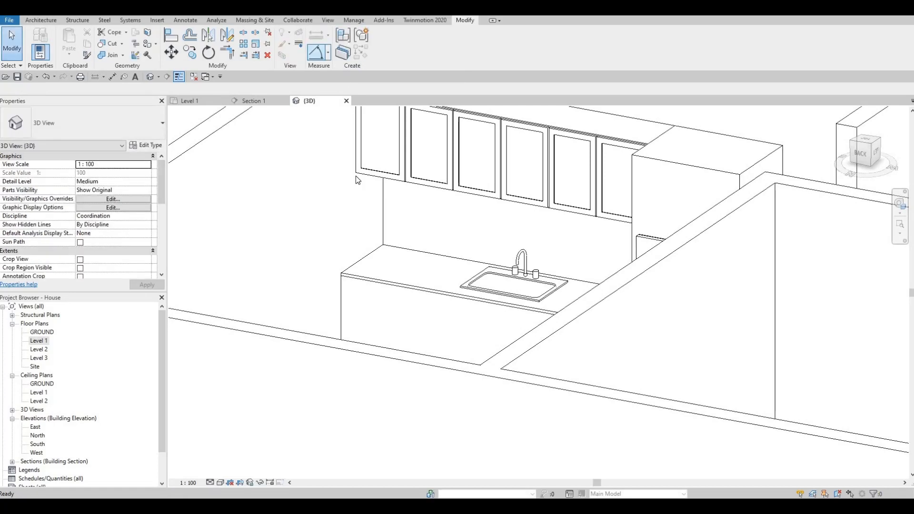
{"action": "left_click", "coordinate": [257, 100]}
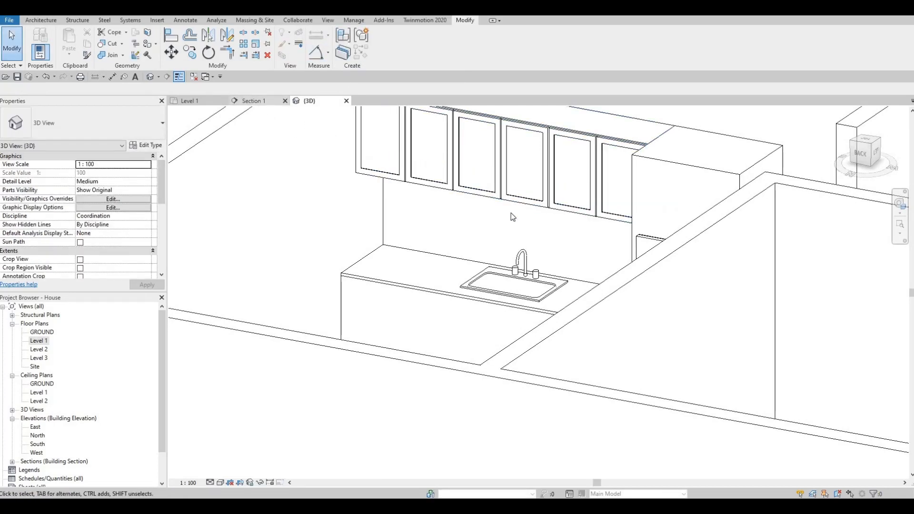
{"action": "scroll", "coordinate": [488, 190], "scroll_direction": "down", "scroll_amount": 5}
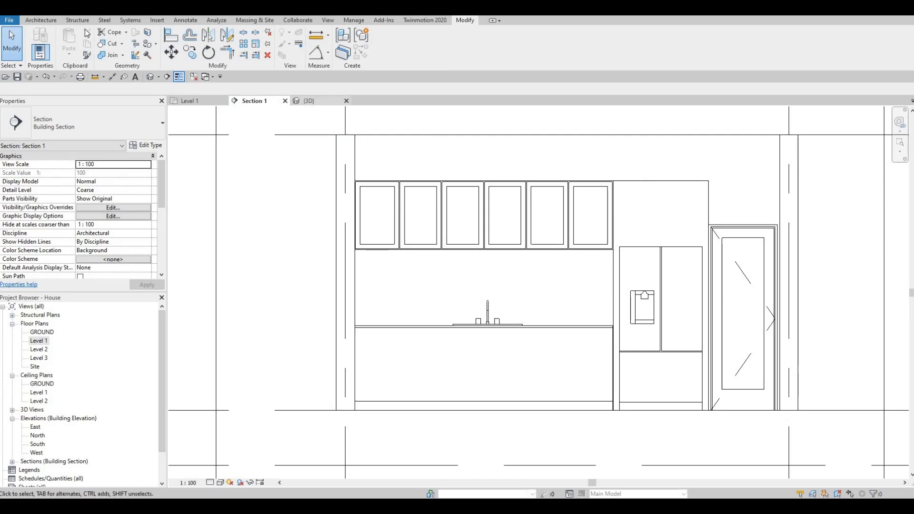
Step: Start a new in-place model in the Generic Models category, keeping the name Generic Models 4
{"action": "left_click", "coordinate": [47, 22]}
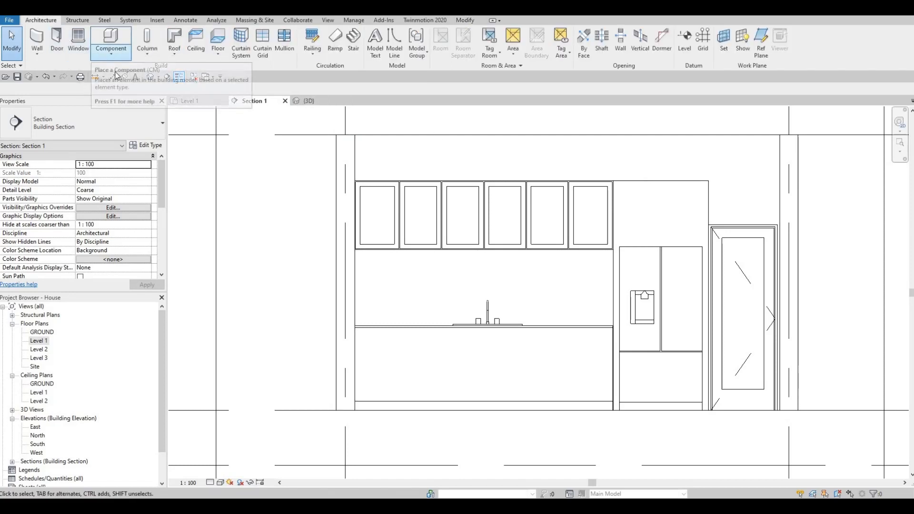
{"action": "left_click", "coordinate": [110, 51]}
{"action": "left_click", "coordinate": [113, 91]}
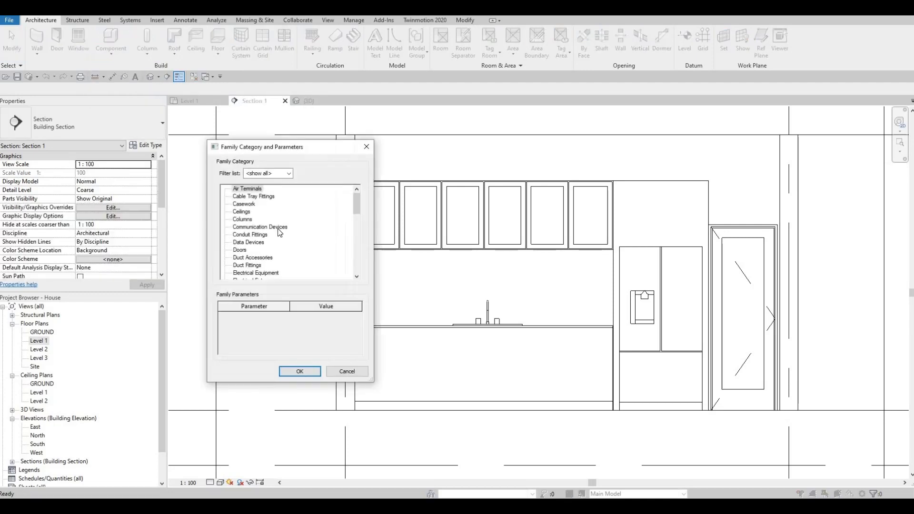
{"action": "scroll", "coordinate": [253, 266], "scroll_direction": "down", "scroll_amount": 3}
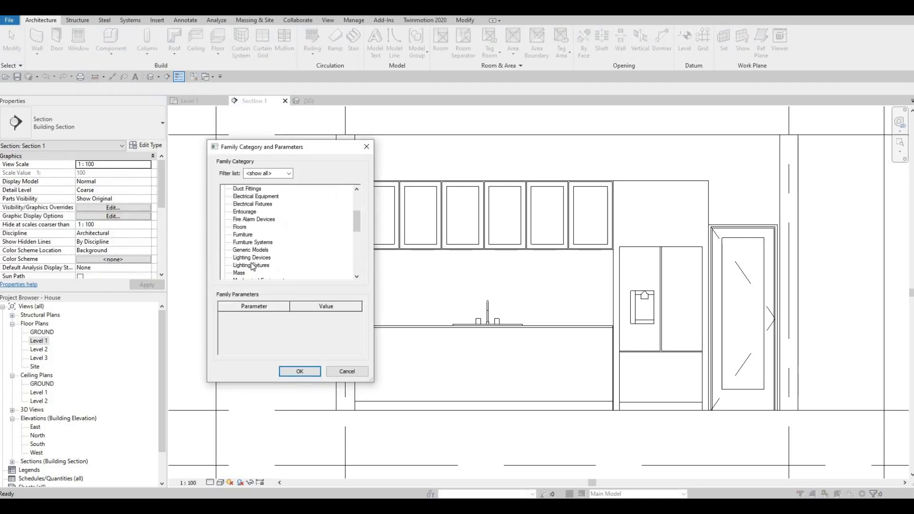
{"action": "left_click", "coordinate": [306, 370]}
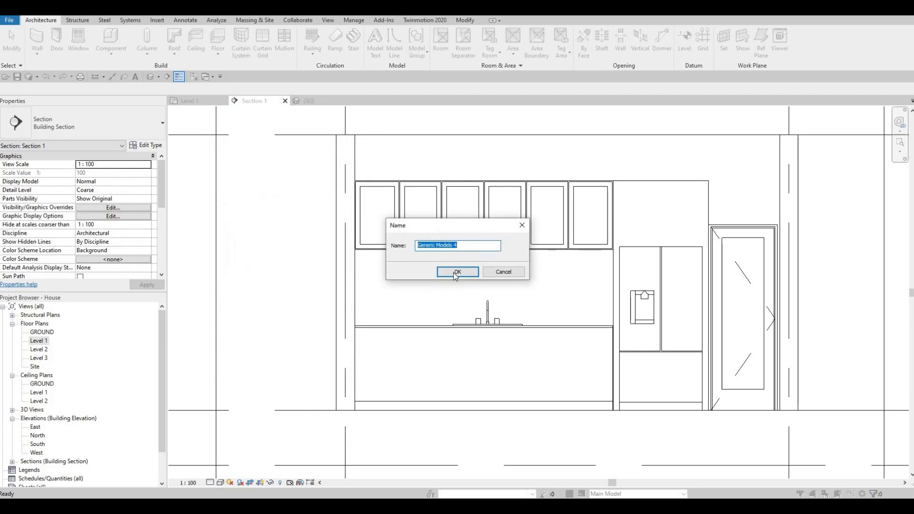
{"action": "key", "text": "Return"}
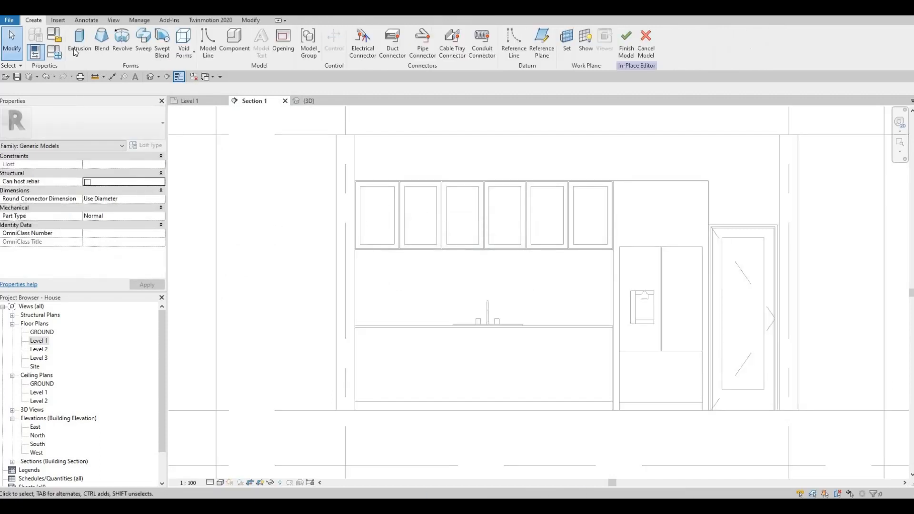
Step: Start a solid extrusion and pick the face of the interior wall behind the cabinets as its work plane
{"action": "left_click", "coordinate": [76, 47]}
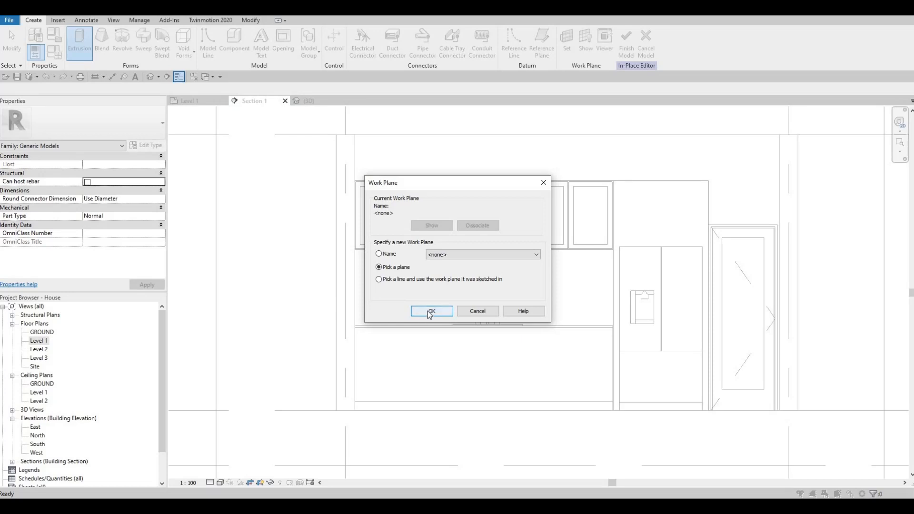
{"action": "key", "text": "Return"}
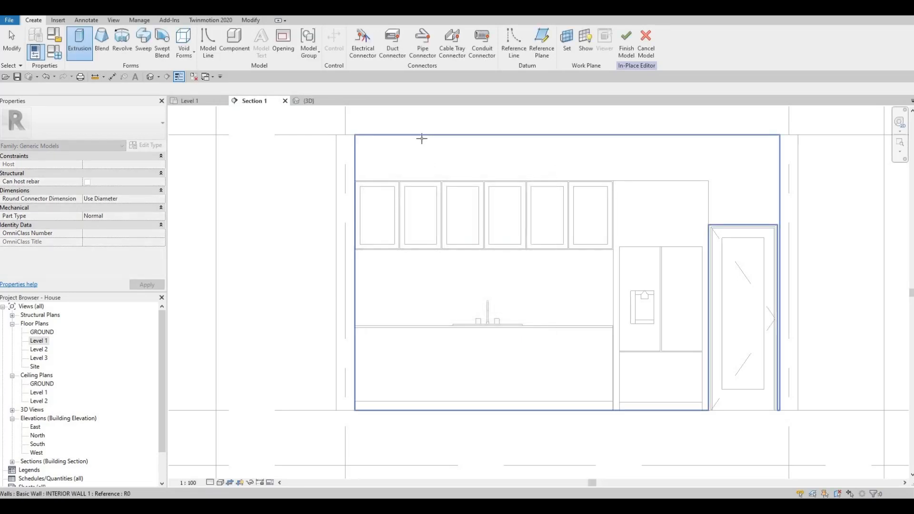
{"action": "left_click", "coordinate": [421, 136]}
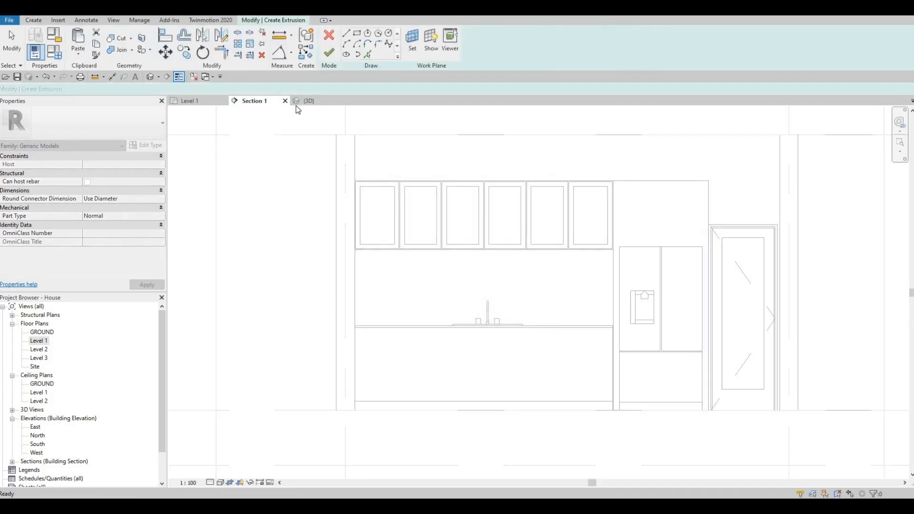
Step: Sketch a rectangle about 240 high on top of the upper cabinets, from their outer corner across to the far edge of the refrigerator enclosure
{"action": "left_click", "coordinate": [358, 36]}
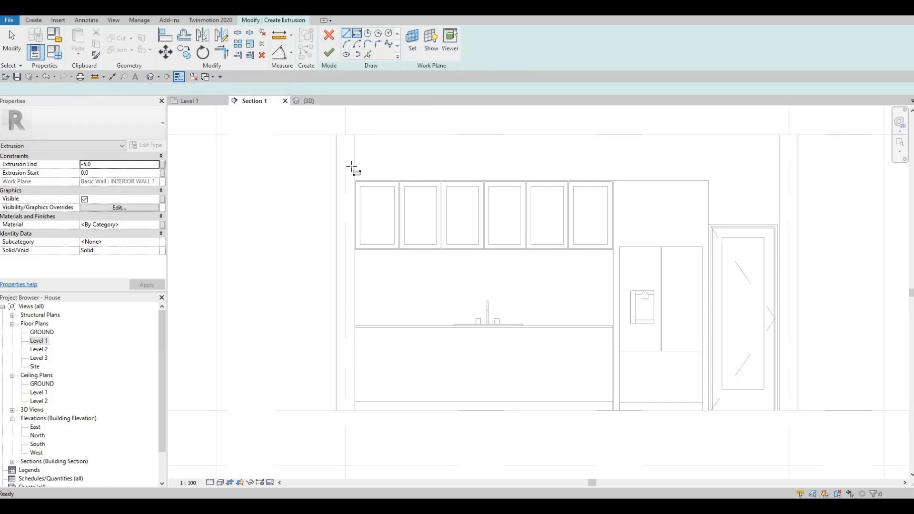
{"action": "scroll", "coordinate": [354, 176], "scroll_direction": "up", "scroll_amount": 2}
{"action": "scroll", "coordinate": [374, 211], "scroll_direction": "up", "scroll_amount": 2}
{"action": "left_click", "coordinate": [369, 218]}
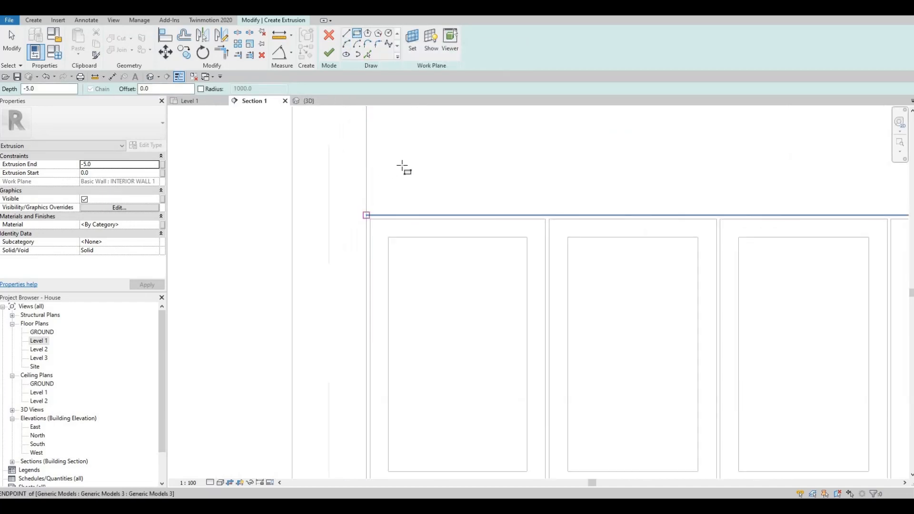
{"action": "scroll", "coordinate": [429, 155], "scroll_direction": "down", "scroll_amount": 2}
{"action": "scroll", "coordinate": [638, 150], "scroll_direction": "down", "scroll_amount": 4}
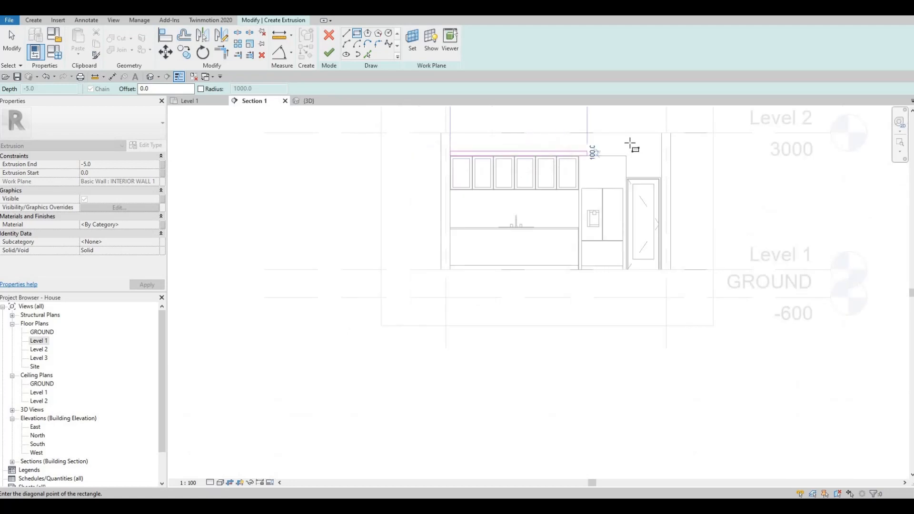
{"action": "scroll", "coordinate": [638, 149], "scroll_direction": "up", "scroll_amount": 1}
{"action": "scroll", "coordinate": [624, 143], "scroll_direction": "up", "scroll_amount": 2}
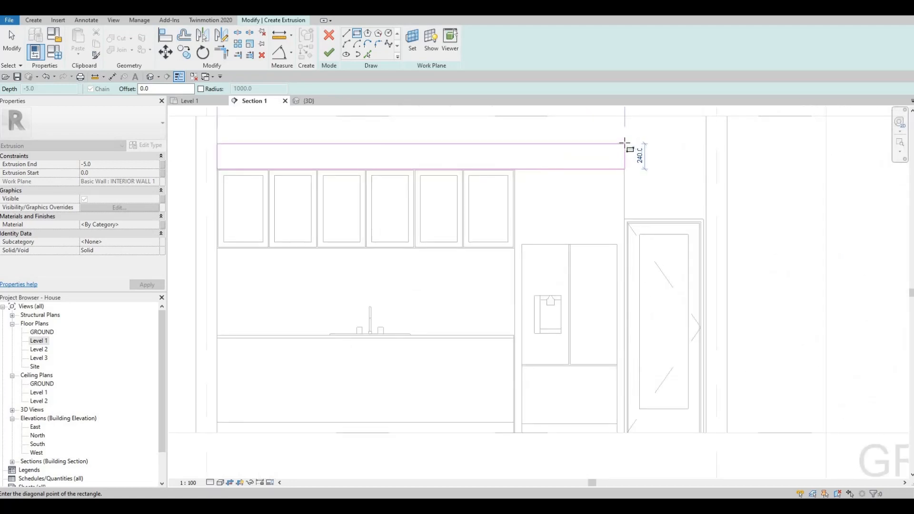
{"action": "left_click", "coordinate": [464, 169]}
{"action": "key", "text": "Escape"}
{"action": "key", "text": "Escape"}
{"action": "key", "text": "Escape"}
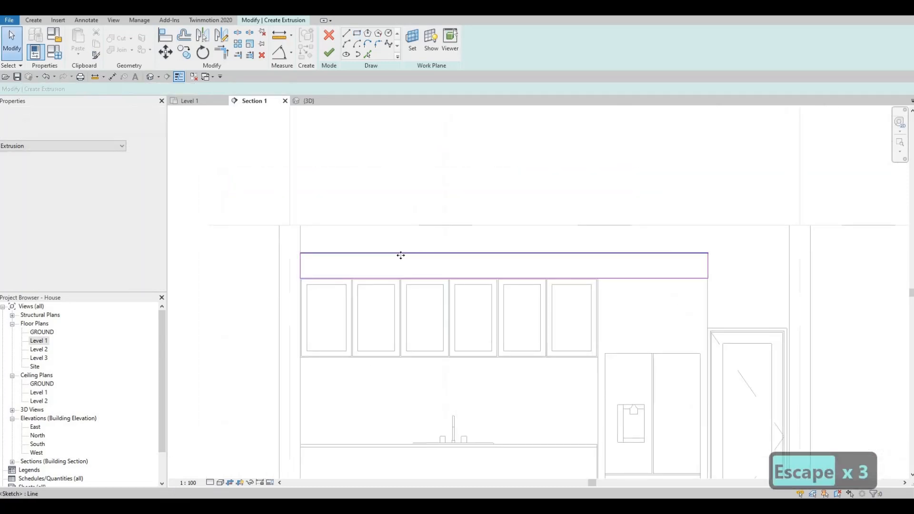
Step: Raise the top edge of the rectangle sketch above the upper cabinets and set the rectangle's height to 300
{"action": "left_click", "coordinate": [400, 253]}
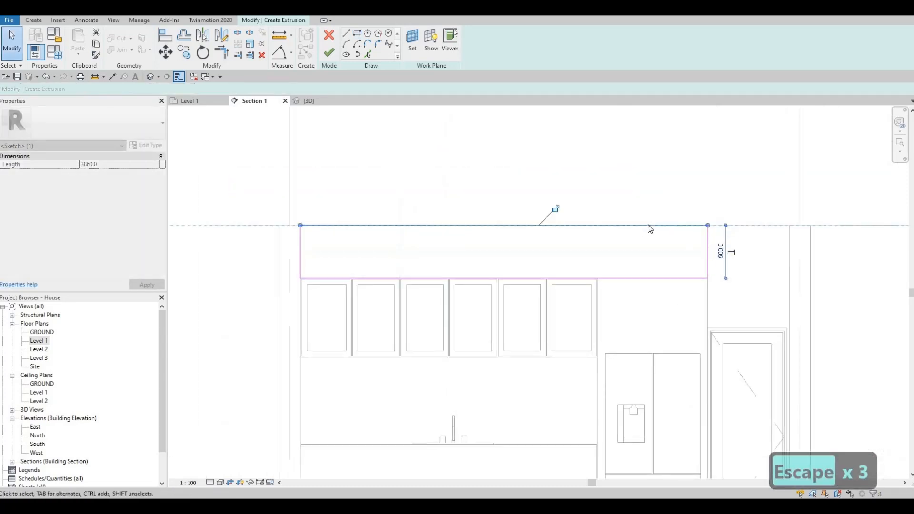
{"action": "key", "text": "Escape"}
{"action": "left_click", "coordinate": [699, 226]}
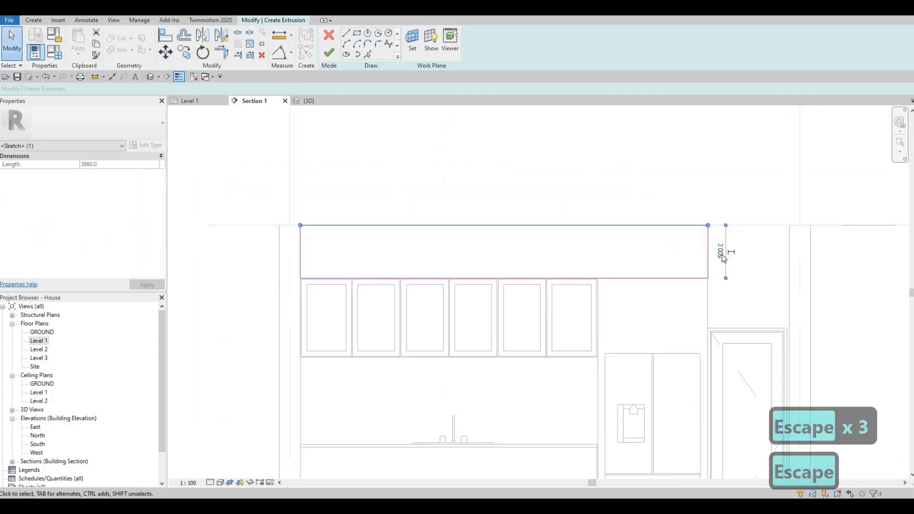
{"action": "left_click", "coordinate": [722, 254]}
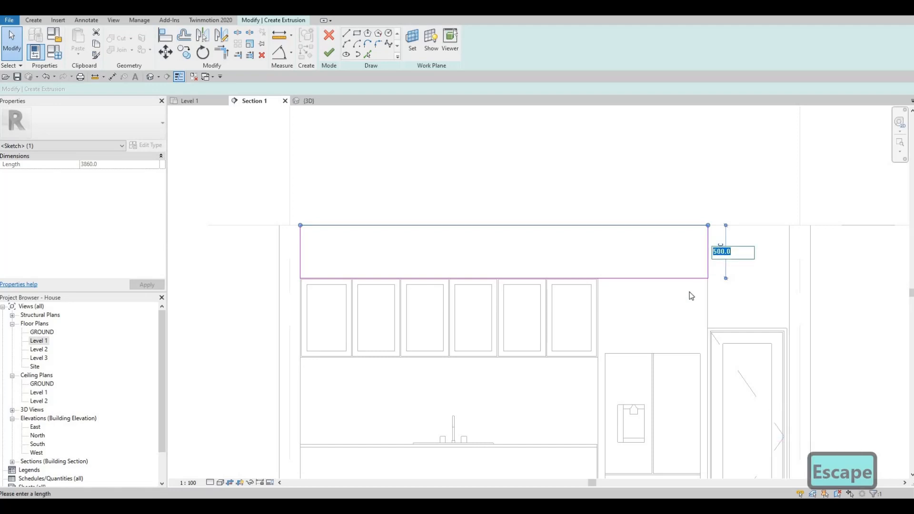
{"action": "type", "text": "300"}
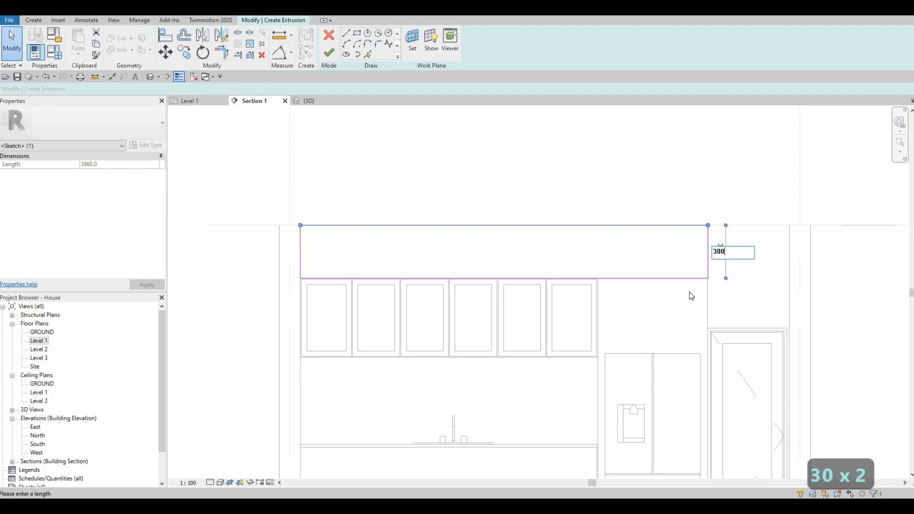
{"action": "key", "text": "Return"}
{"action": "key", "text": "Escape"}
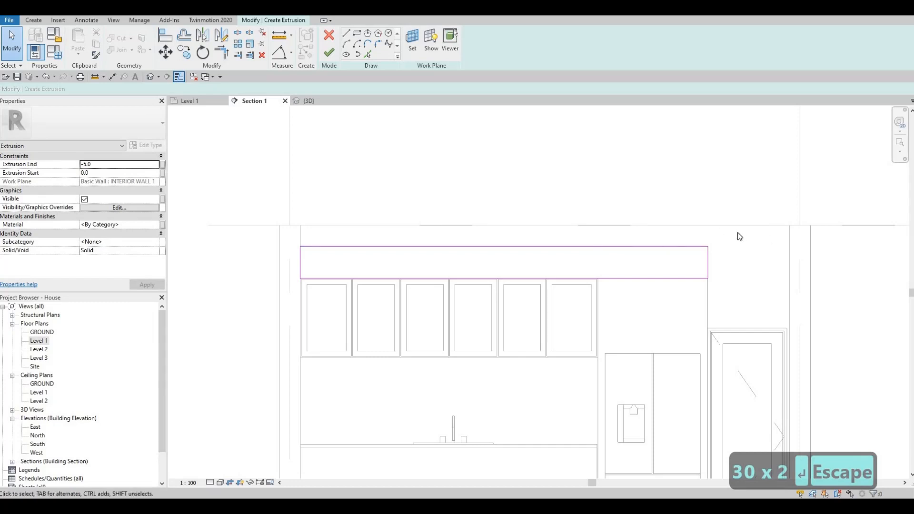
Step: Set the Extrusion End of the strip above the cabinets to 600
{"action": "middle_click_drag", "start_coordinate": [453, 286], "coordinate": [470, 232]}
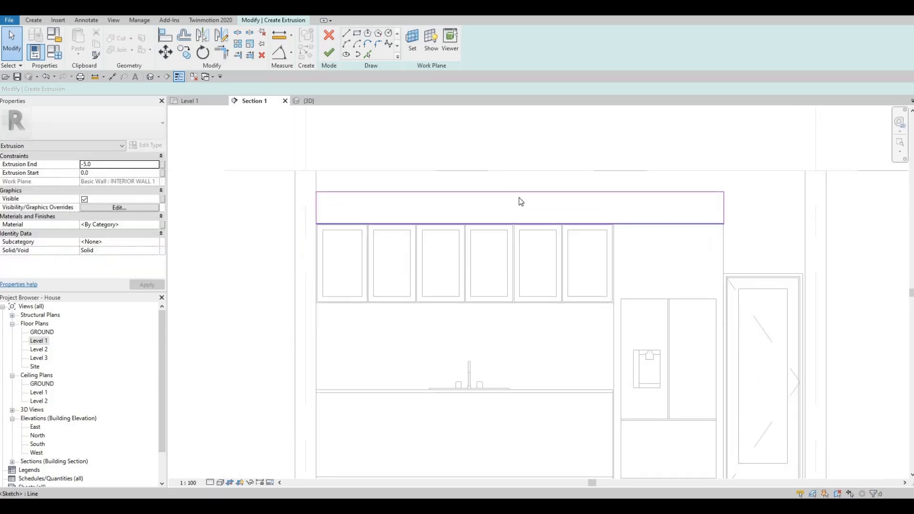
{"action": "middle_click_drag", "start_coordinate": [491, 203], "coordinate": [525, 165]}
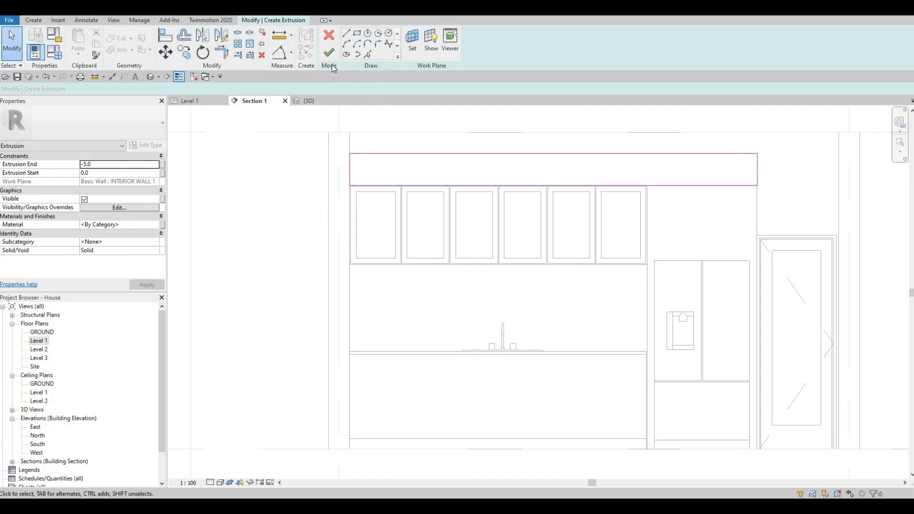
{"action": "left_click", "coordinate": [101, 163]}
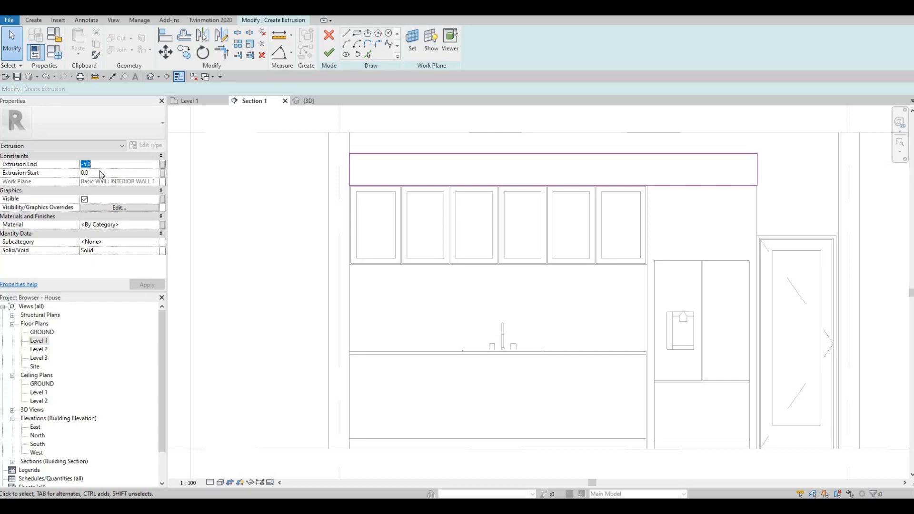
{"action": "type", "text": "200"}
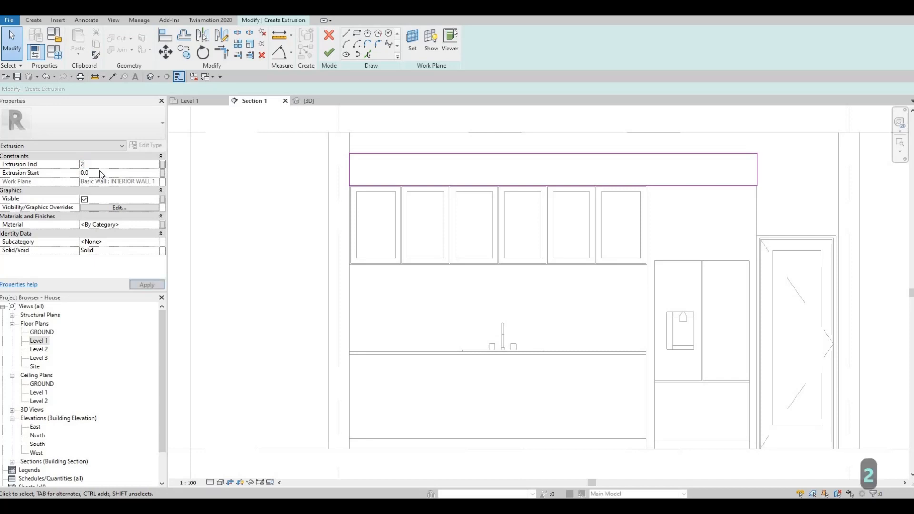
{"action": "key", "text": "BackSpace"}
{"action": "key", "text": "BackSpace"}
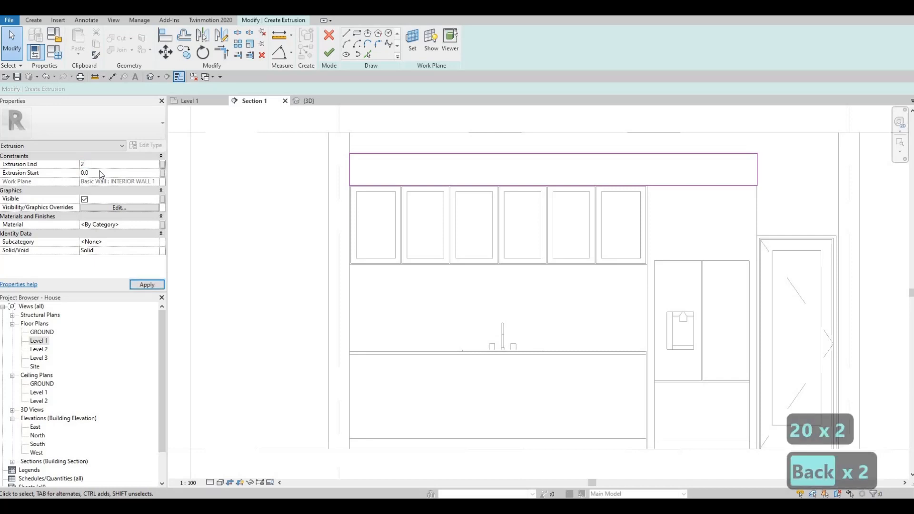
{"action": "type", "text": "600"}
{"action": "left_click", "coordinate": [135, 285]}
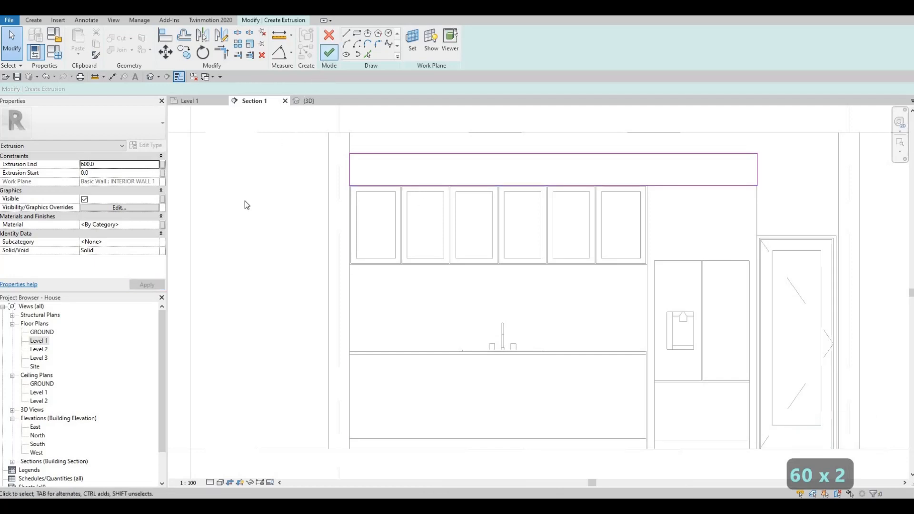
Step: Assign Concrete, Aerated from the AEC Materials concrete library to the strip and finish the extrusion
{"action": "left_click", "coordinate": [157, 224]}
{"action": "left_click", "coordinate": [162, 225]}
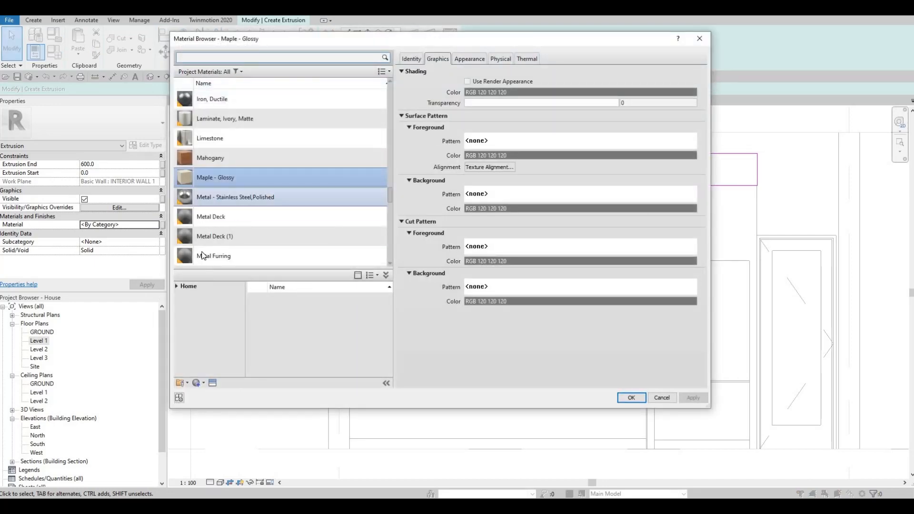
{"action": "scroll", "coordinate": [204, 255], "scroll_direction": "down", "scroll_amount": 5}
{"action": "scroll", "coordinate": [232, 219], "scroll_direction": "up", "scroll_amount": 3}
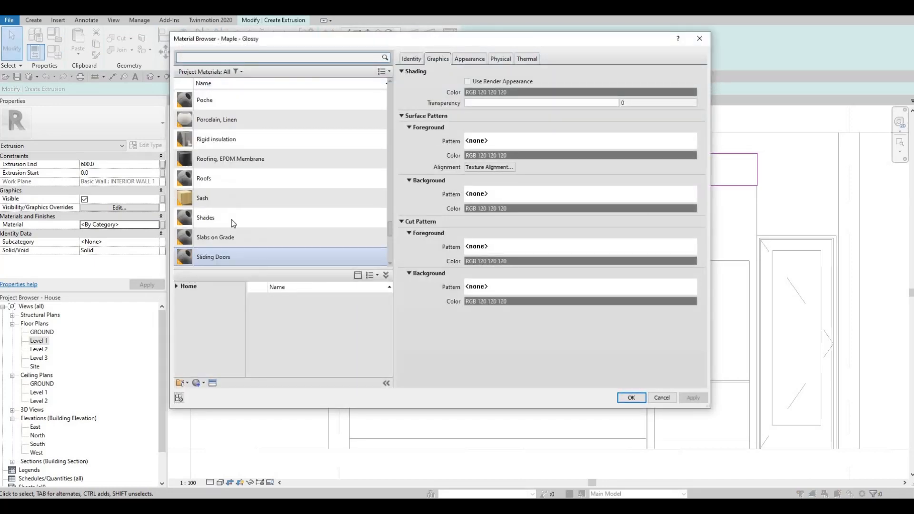
{"action": "scroll", "coordinate": [230, 204], "scroll_direction": "down", "scroll_amount": 5}
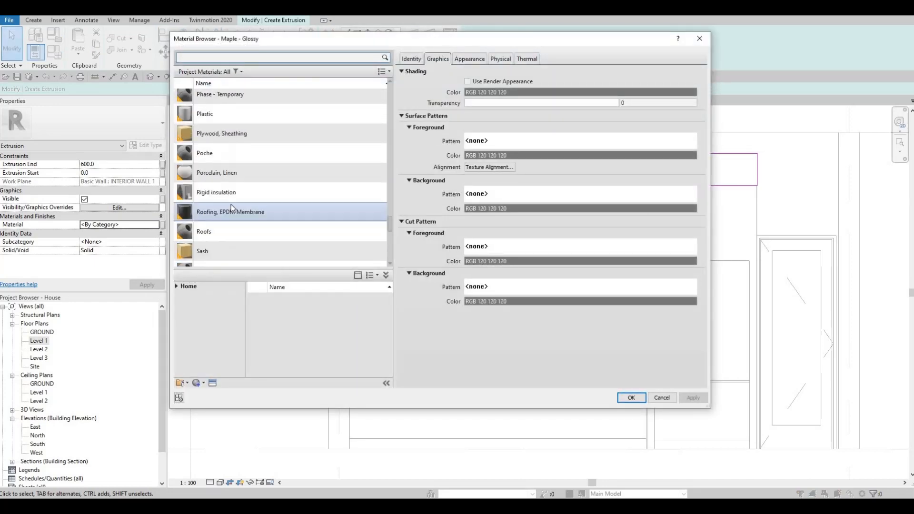
{"action": "scroll", "coordinate": [205, 251], "scroll_direction": "down", "scroll_amount": 1}
{"action": "left_click", "coordinate": [176, 286]}
{"action": "left_click", "coordinate": [180, 304]}
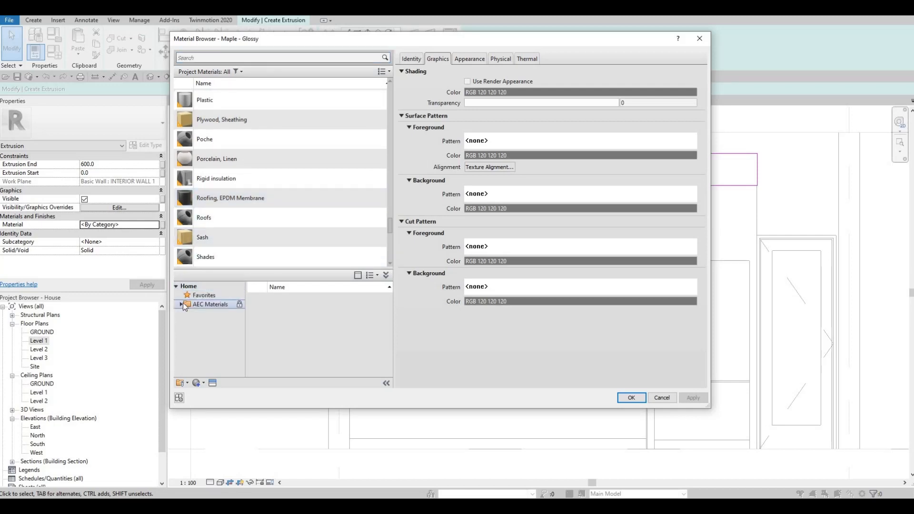
{"action": "scroll", "coordinate": [200, 328], "scroll_direction": "down", "scroll_amount": 2}
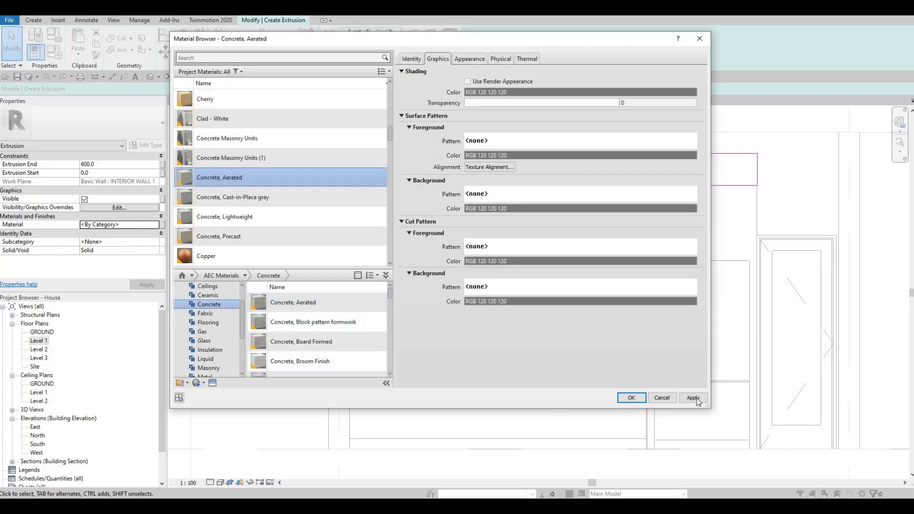
{"action": "left_click", "coordinate": [627, 395]}
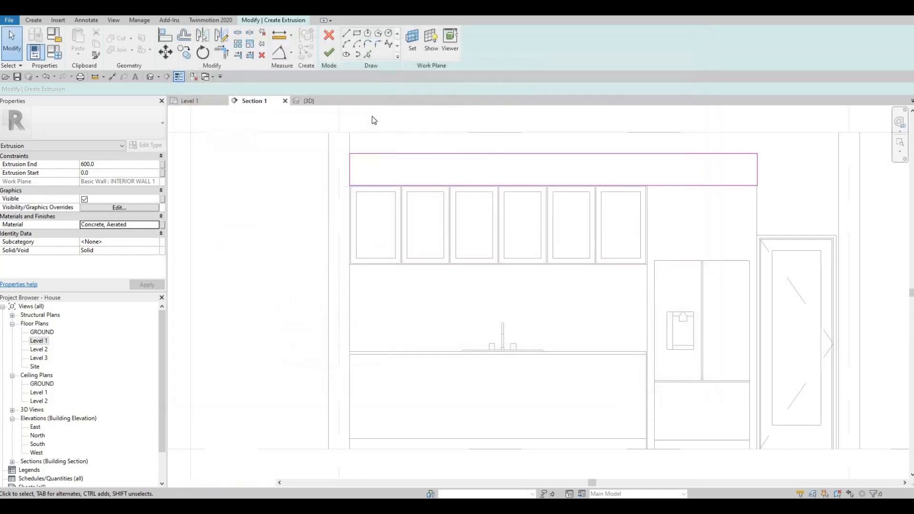
{"action": "left_click", "coordinate": [329, 52]}
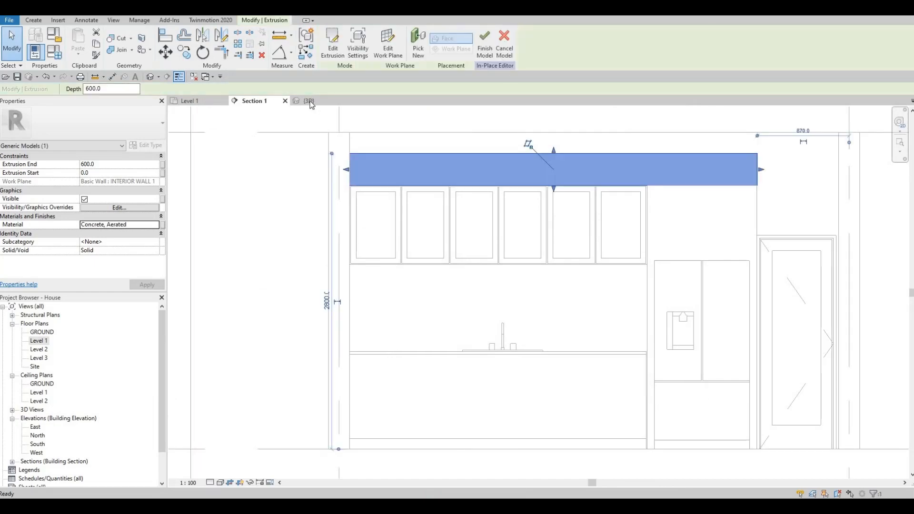
Step: In the 3D view, pull the strip's front face outward until it projects slightly past the refrigerator enclosure
{"action": "left_click", "coordinate": [310, 102]}
{"action": "mouse_move", "coordinate": [463, 203]}
{"action": "middle_mouse_down", "text": "shift"}
{"action": "mouse_move", "coordinate": [453, 249]}
{"action": "mouse_move", "coordinate": [617, 255]}
{"action": "mouse_move", "coordinate": [537, 336]}
{"action": "middle_mouse_up", "text": "shift"}
{"action": "scroll", "coordinate": [538, 316], "scroll_direction": "down", "scroll_amount": 5}
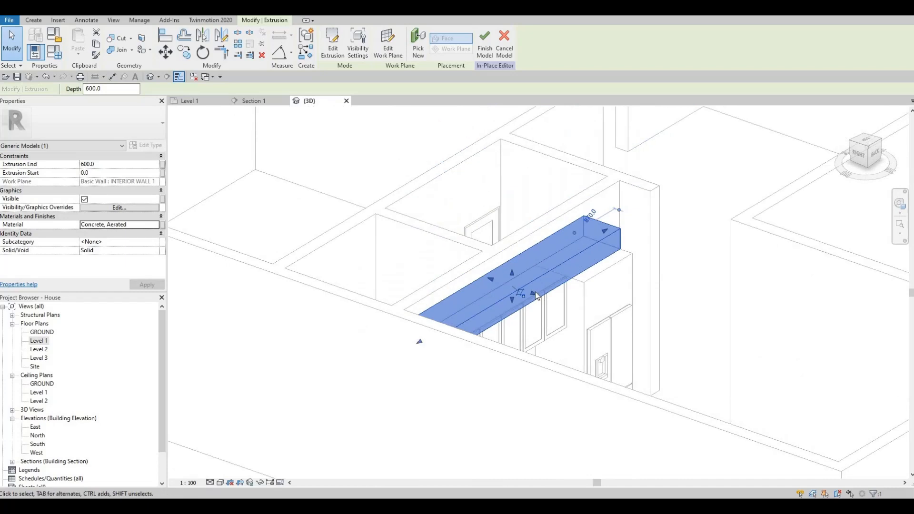
{"action": "left_click_drag", "start_coordinate": [543, 296], "coordinate": [567, 336]}
{"action": "key", "text": "Escape"}
{"action": "middle_click_drag", "start_coordinate": [568, 336], "coordinate": [599, 234], "text": "shift"}
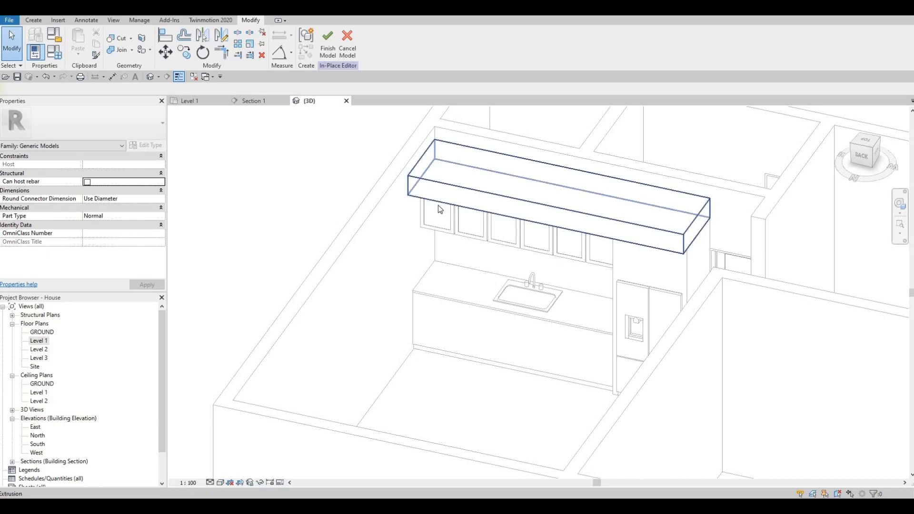
Step: Check the strip's overhang above the cabinet doors and finish the in-place model
{"action": "scroll", "coordinate": [439, 202], "scroll_direction": "up", "scroll_amount": 5}
{"action": "scroll", "coordinate": [437, 204], "scroll_direction": "down", "scroll_amount": 3}
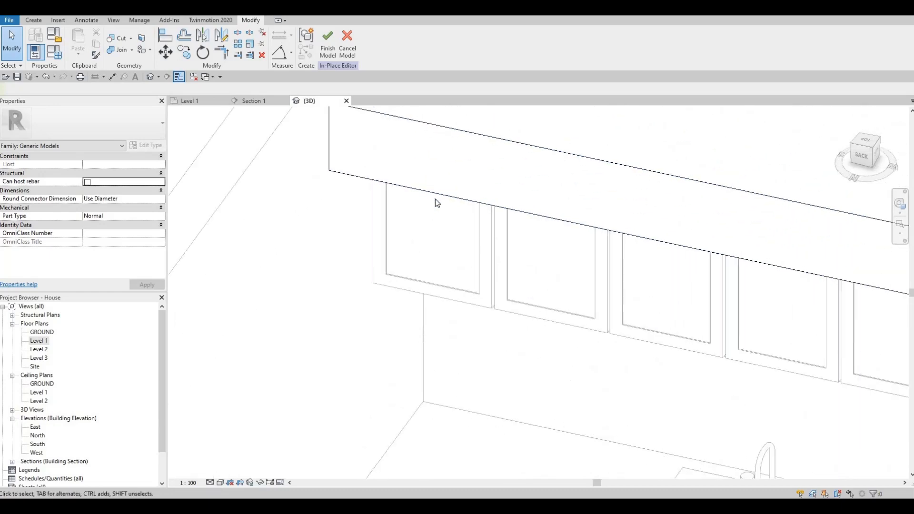
{"action": "scroll", "coordinate": [438, 204], "scroll_direction": "down", "scroll_amount": 5}
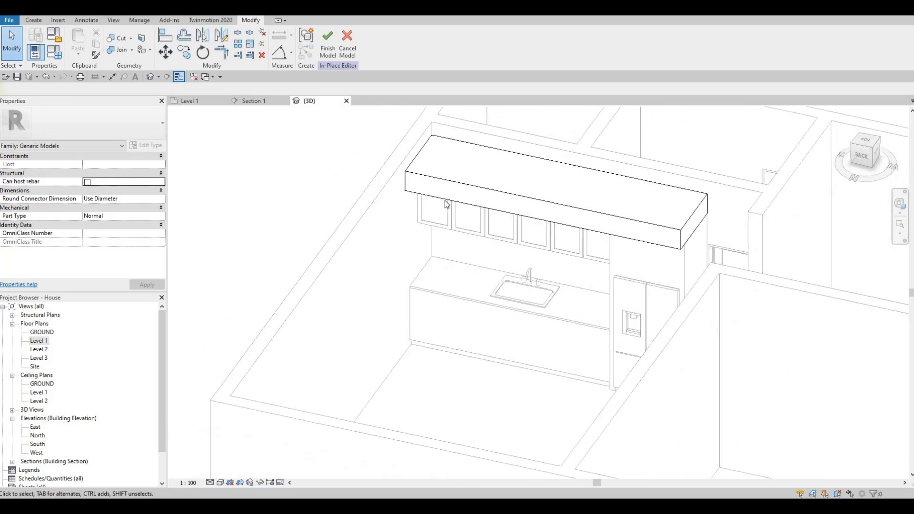
{"action": "key", "text": "F1"}
{"action": "key", "text": "F1"}
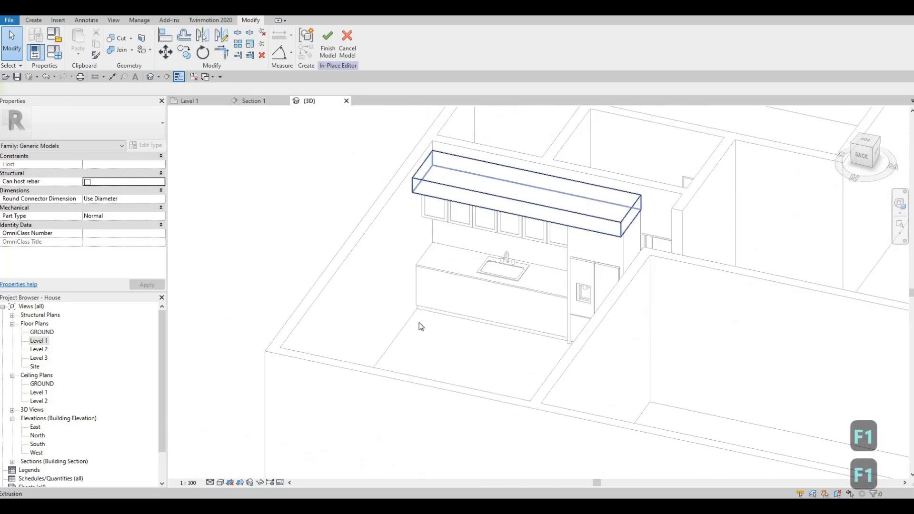
{"action": "middle_click_drag", "start_coordinate": [419, 324], "coordinate": [409, 348]}
{"action": "left_click", "coordinate": [332, 53]}
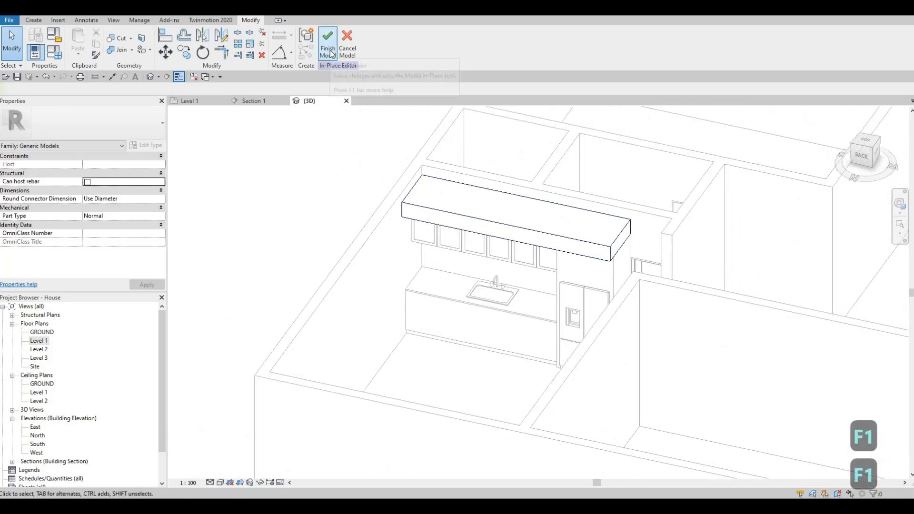
Step: Return to the Section 1 view and open the base cabinet under the sink for in-place editing
{"action": "middle_click_drag", "start_coordinate": [359, 292], "coordinate": [355, 233]}
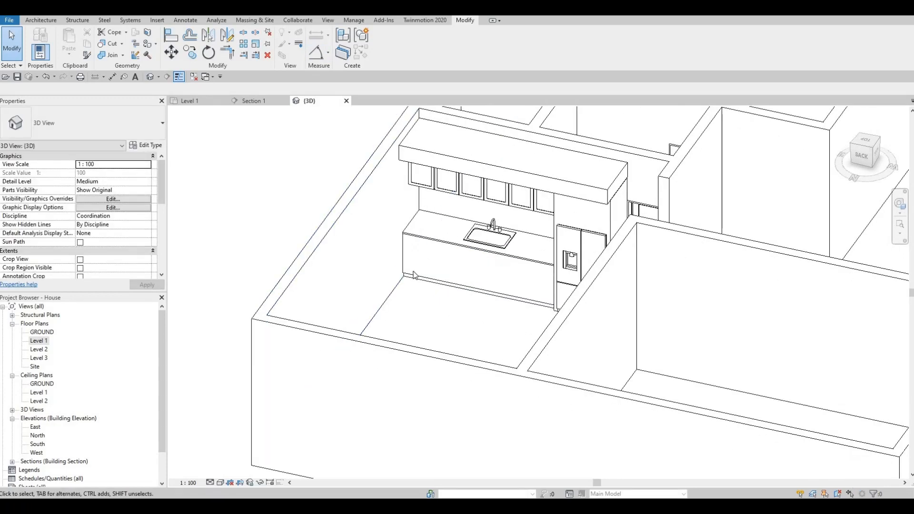
{"action": "left_click", "coordinate": [256, 101]}
{"action": "scroll", "coordinate": [426, 274], "scroll_direction": "down", "scroll_amount": 2}
{"action": "middle_click_drag", "start_coordinate": [456, 379], "coordinate": [446, 286]}
{"action": "key", "text": "Escape"}
{"action": "key", "text": "Escape"}
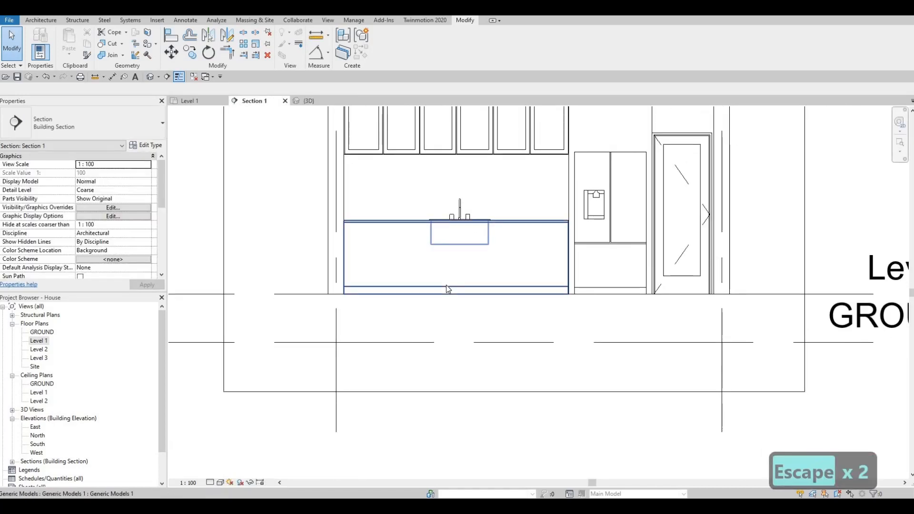
{"action": "left_click", "coordinate": [448, 289]}
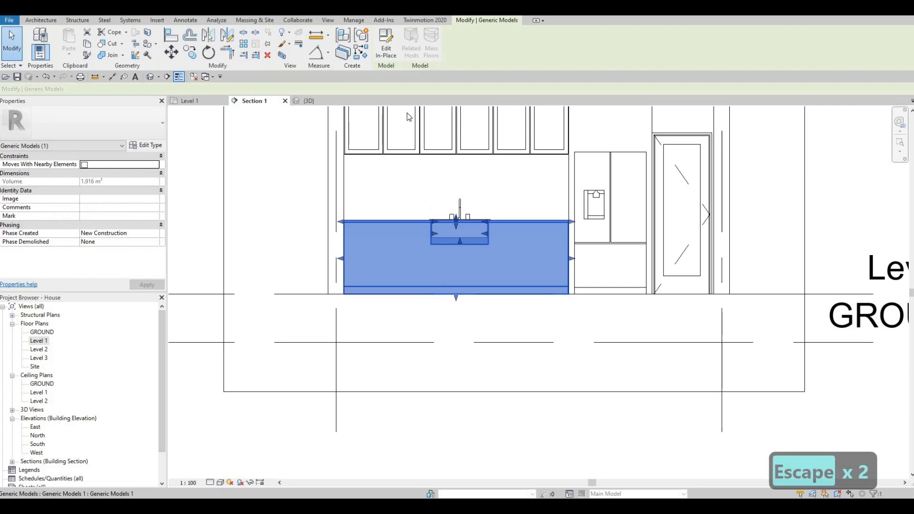
{"action": "left_click", "coordinate": [382, 56]}
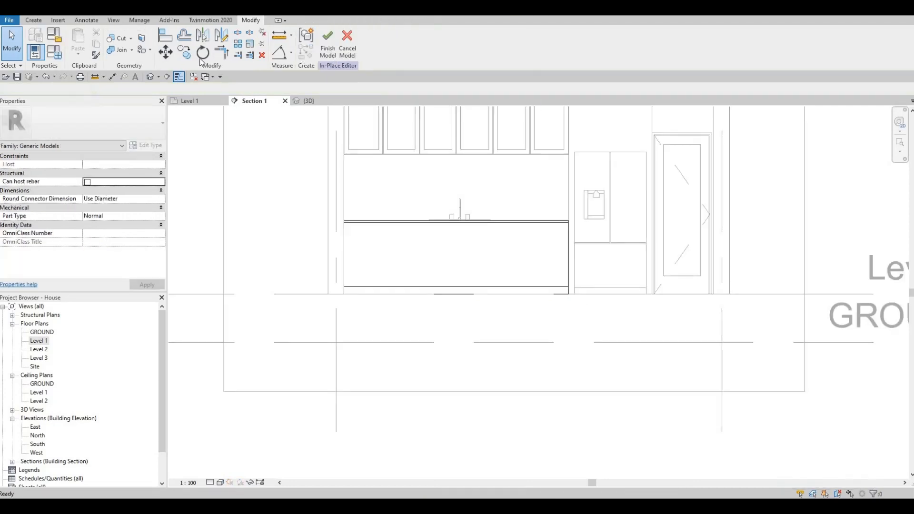
Step: Start a solid extrusion on the base cabinet's front face as its work plane, using the Rectangle tool
{"action": "left_click", "coordinate": [37, 20]}
{"action": "left_click", "coordinate": [82, 44]}
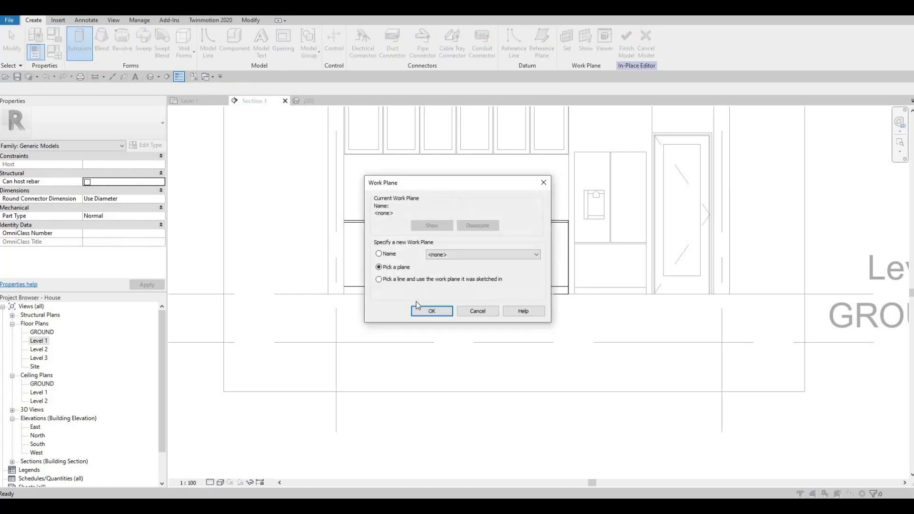
{"action": "left_click", "coordinate": [423, 309]}
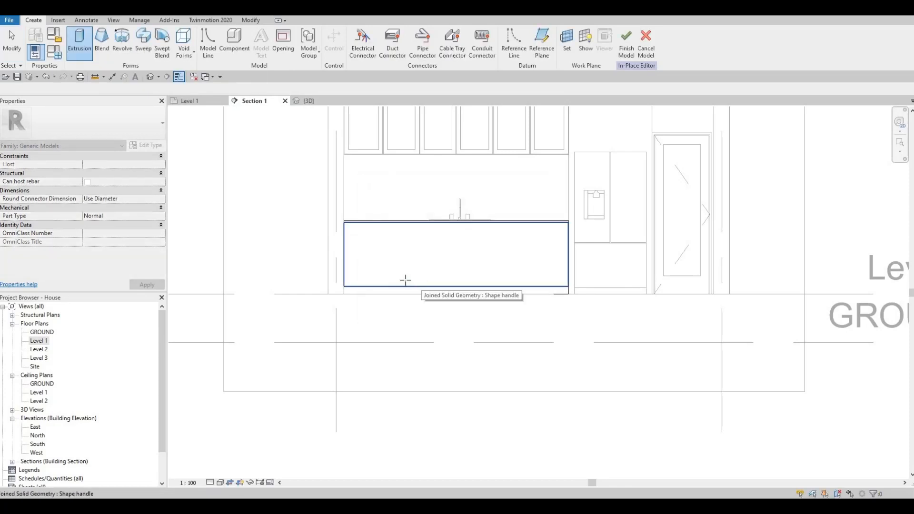
{"action": "left_click", "coordinate": [407, 280]}
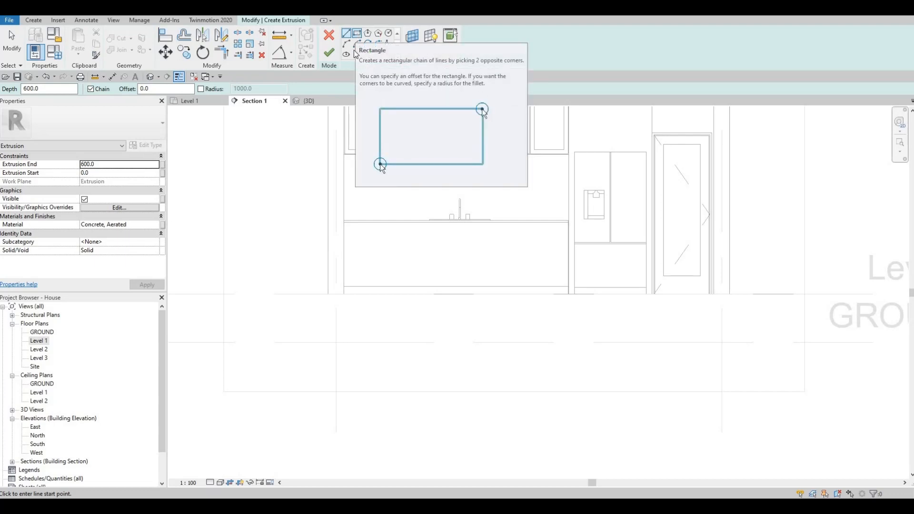
{"action": "left_click", "coordinate": [358, 34]}
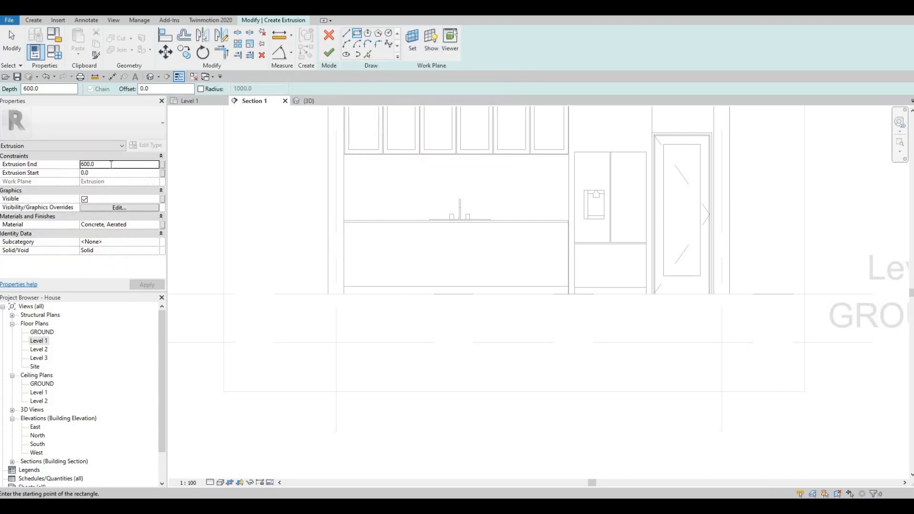
Step: Set the new extrusion's end to 25 mm and its material to Mahogany
{"action": "left_click", "coordinate": [111, 165]}
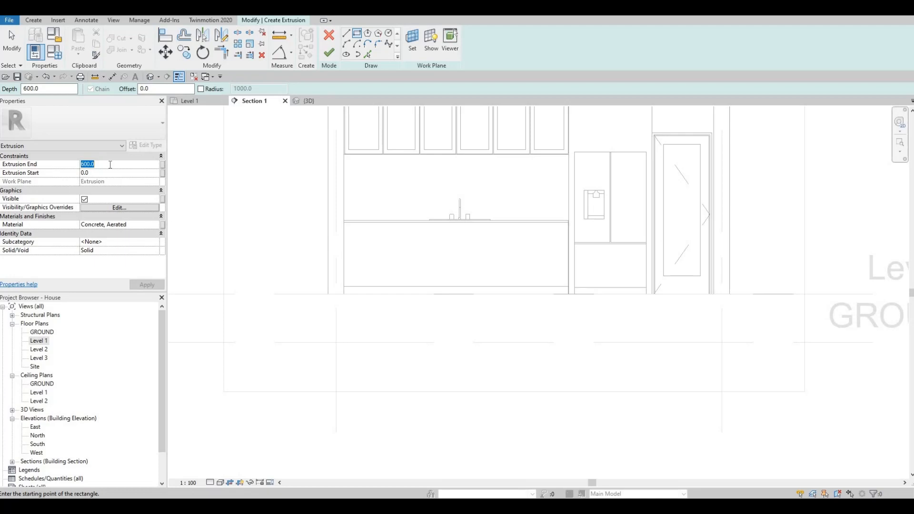
{"action": "type", "text": "25"}
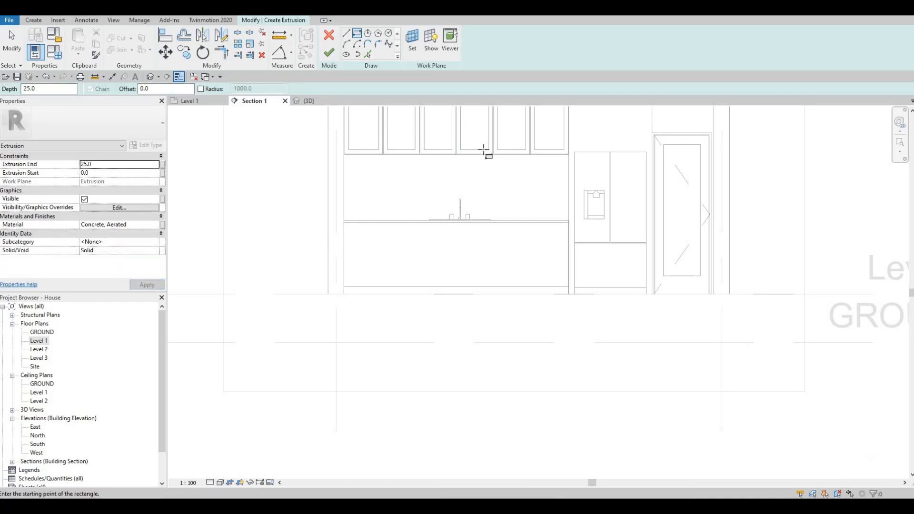
{"action": "left_click", "coordinate": [155, 225]}
{"action": "left_click", "coordinate": [156, 225]}
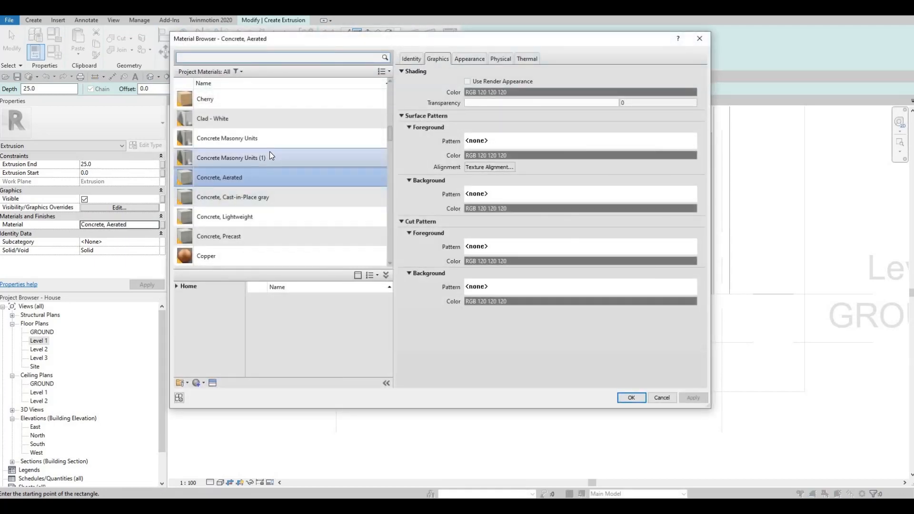
{"action": "scroll", "coordinate": [247, 182], "scroll_direction": "down", "scroll_amount": 15}
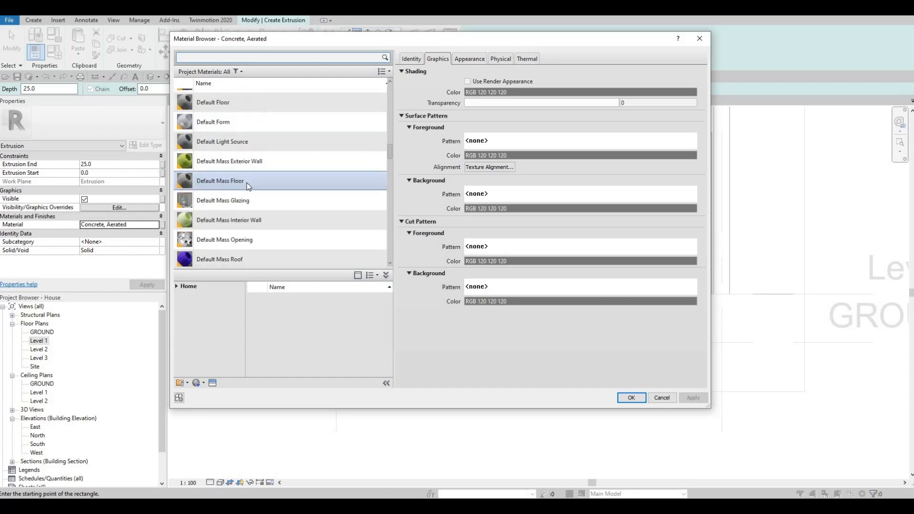
{"action": "scroll", "coordinate": [246, 182], "scroll_direction": "down", "scroll_amount": 5}
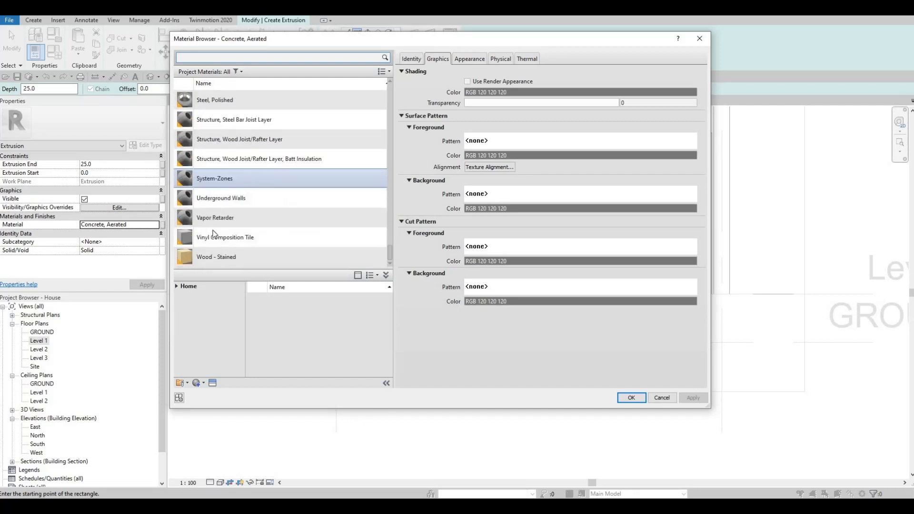
{"action": "left_click", "coordinate": [178, 287]}
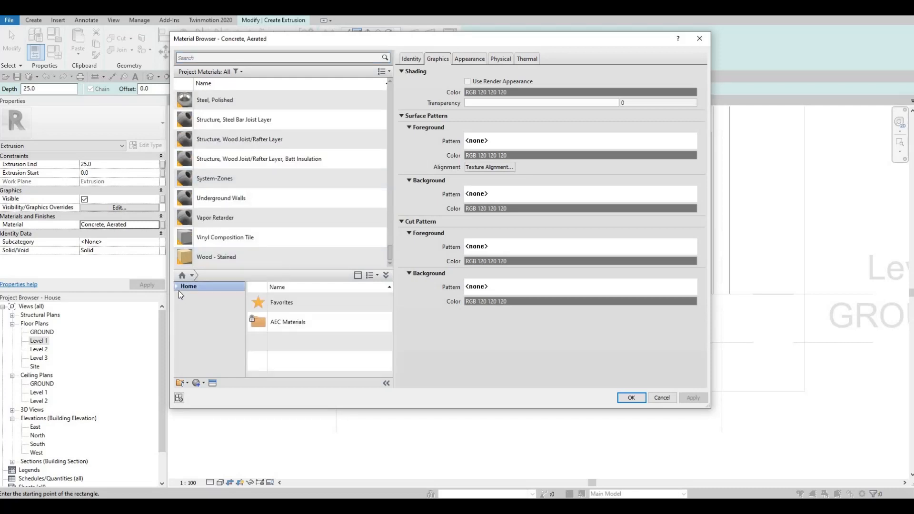
{"action": "left_click", "coordinate": [181, 304]}
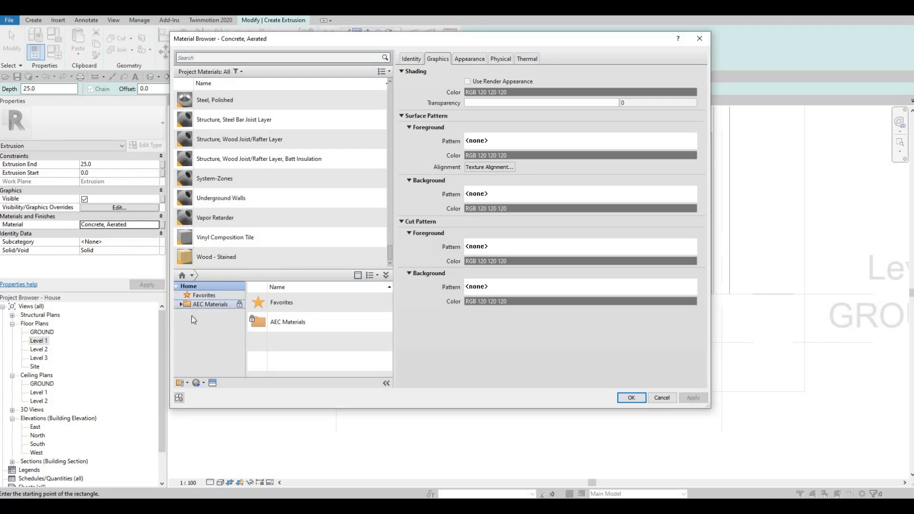
{"action": "scroll", "coordinate": [196, 333], "scroll_direction": "down", "scroll_amount": 5}
{"action": "left_click", "coordinate": [198, 367]}
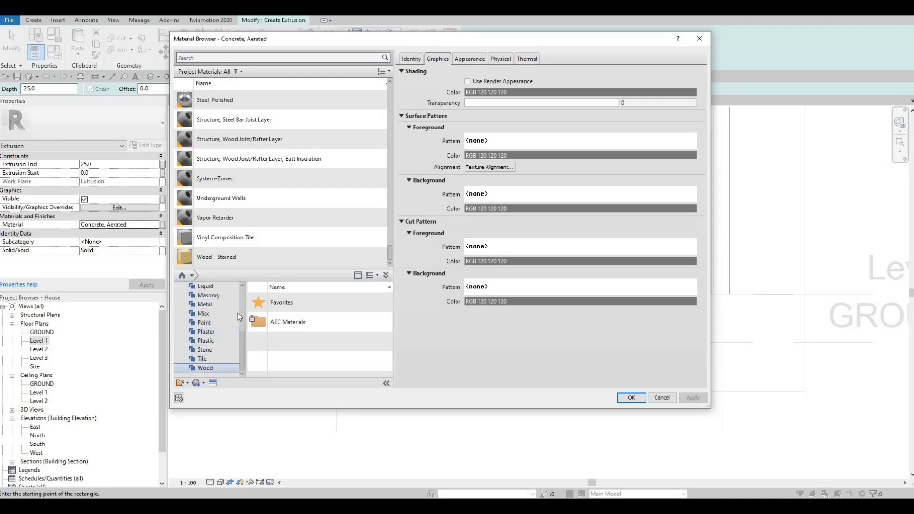
{"action": "left_click", "coordinate": [233, 56]}
{"action": "type", "text": "MAH"}
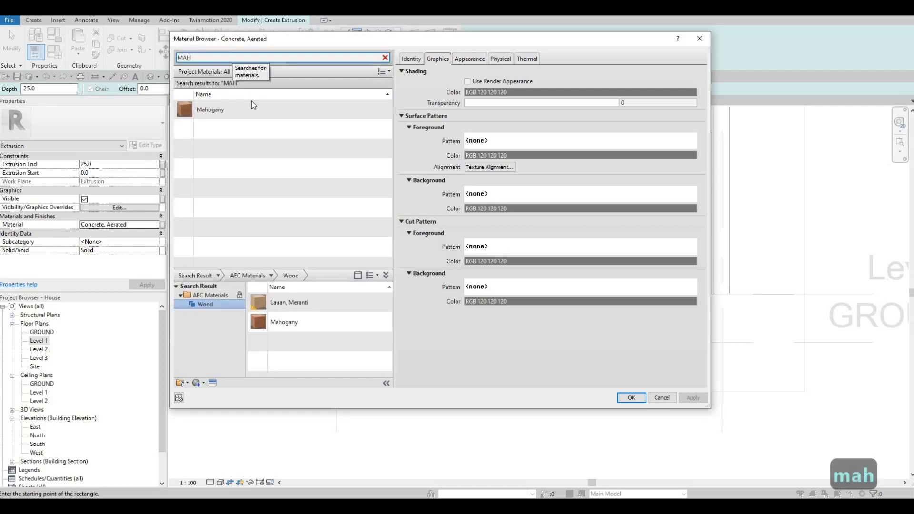
{"action": "left_click", "coordinate": [258, 111]}
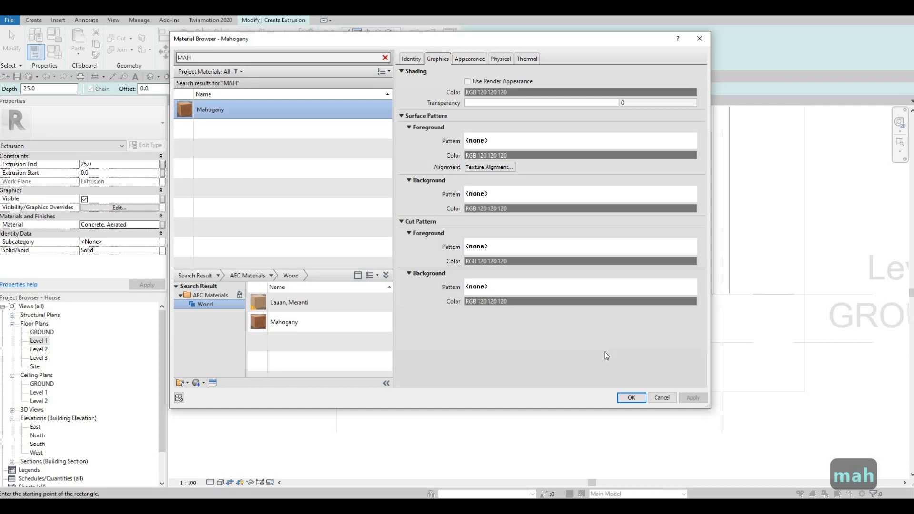
{"action": "left_click", "coordinate": [631, 398]}
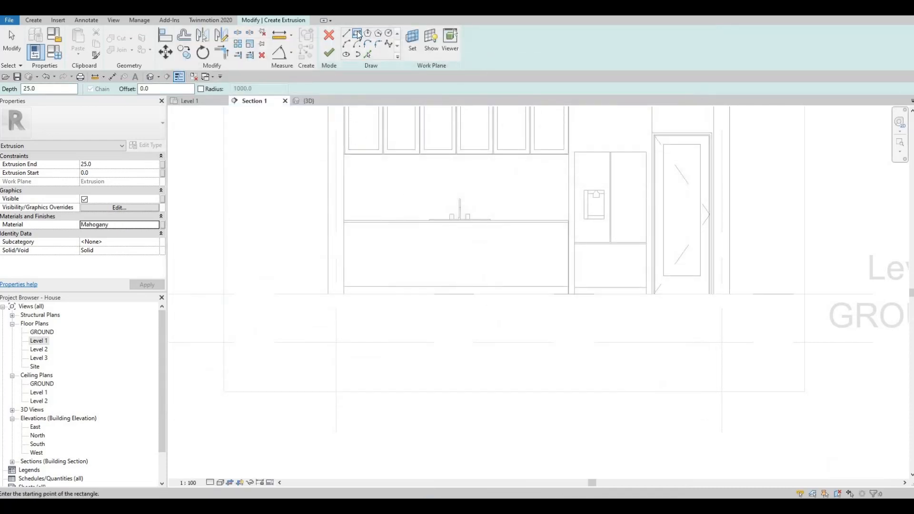
Step: Sketch a rectangle over the base cabinet front, offset 10 mm inward from the face's corners
{"action": "left_click", "coordinate": [358, 34]}
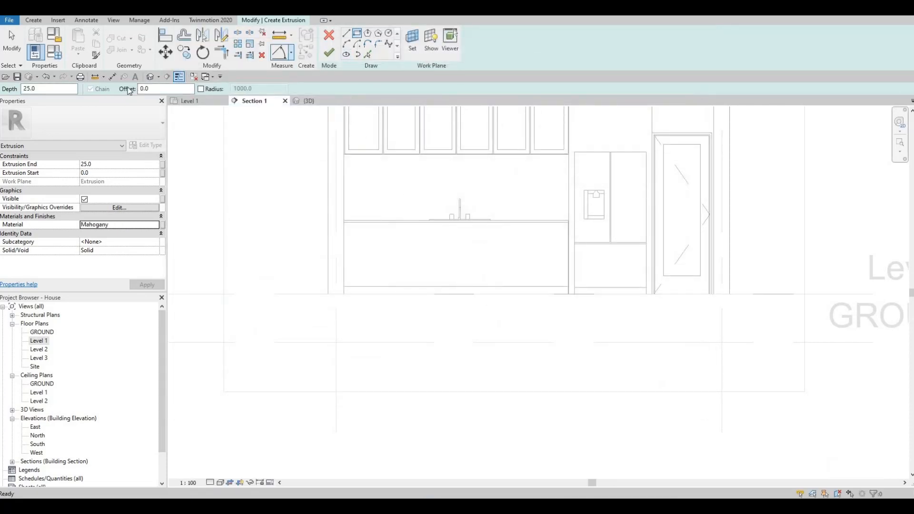
{"action": "left_click", "coordinate": [143, 88]}
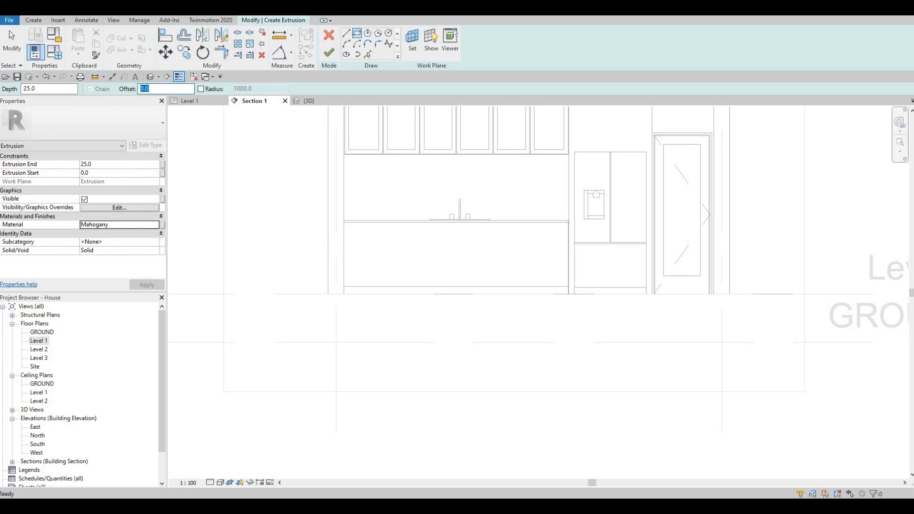
{"action": "type", "text": "10"}
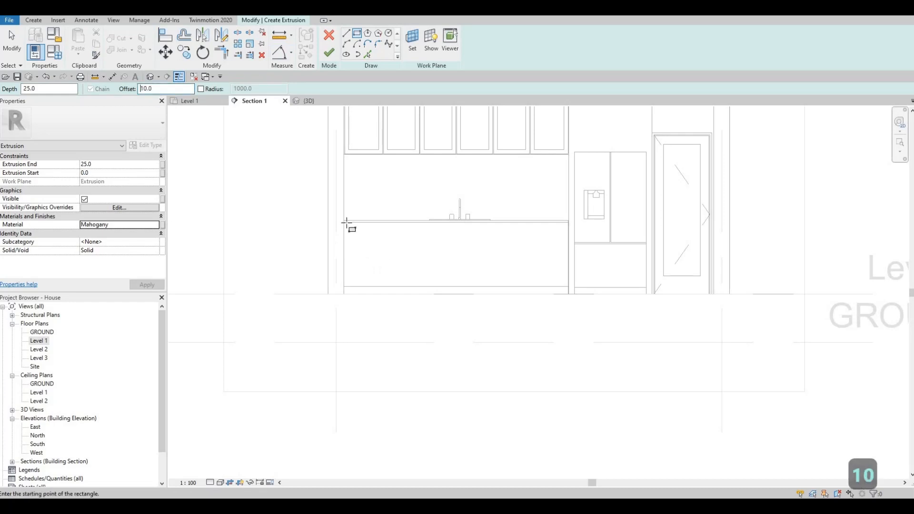
{"action": "scroll", "coordinate": [310, 194], "scroll_direction": "up", "scroll_amount": 4}
{"action": "left_click", "coordinate": [284, 171]}
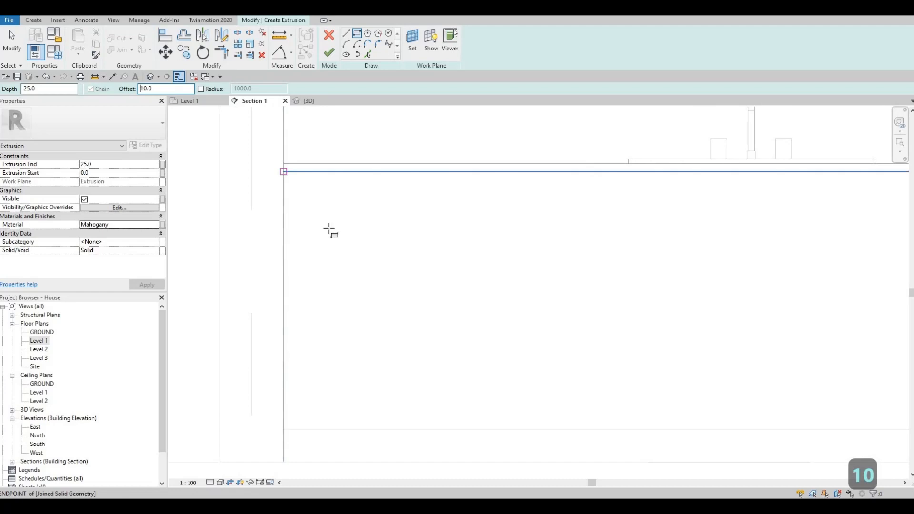
{"action": "key", "text": "space"}
{"action": "scroll", "coordinate": [500, 288], "scroll_direction": "down", "scroll_amount": 3}
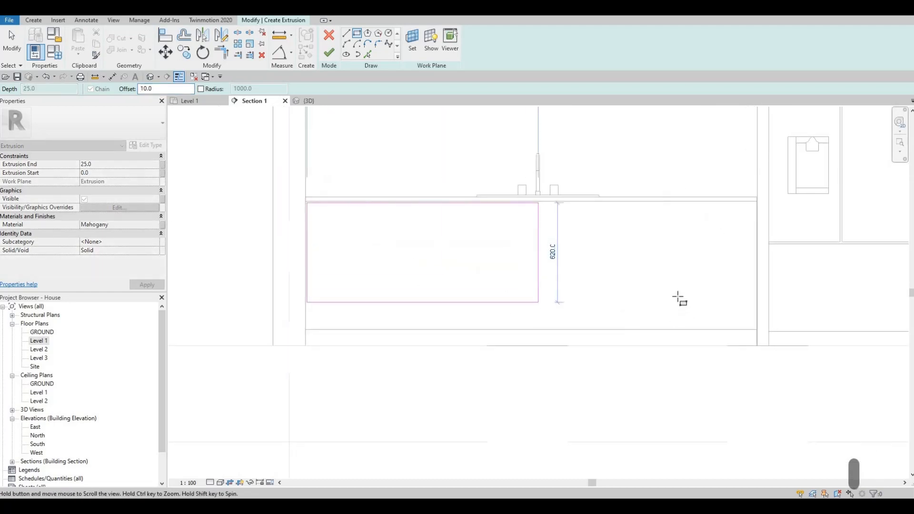
{"action": "scroll", "coordinate": [718, 304], "scroll_direction": "up", "scroll_amount": 5}
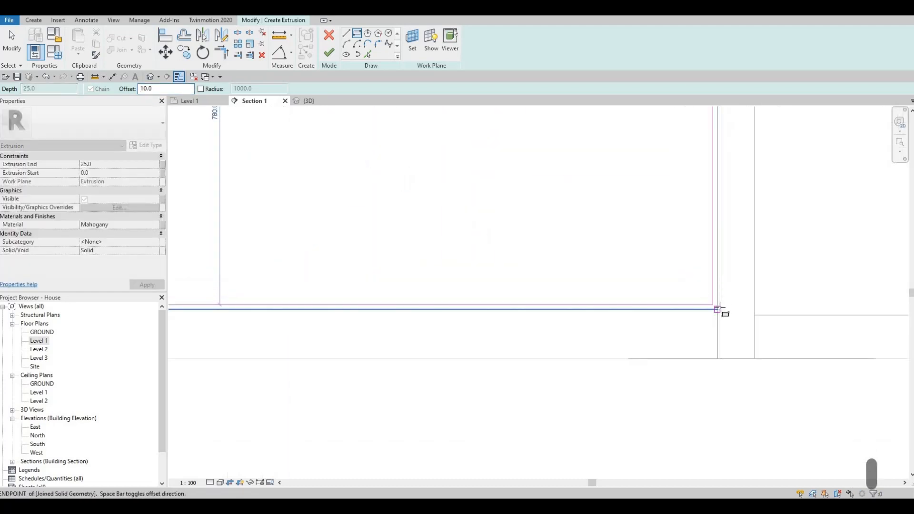
{"action": "scroll", "coordinate": [717, 310], "scroll_direction": "up", "scroll_amount": 3}
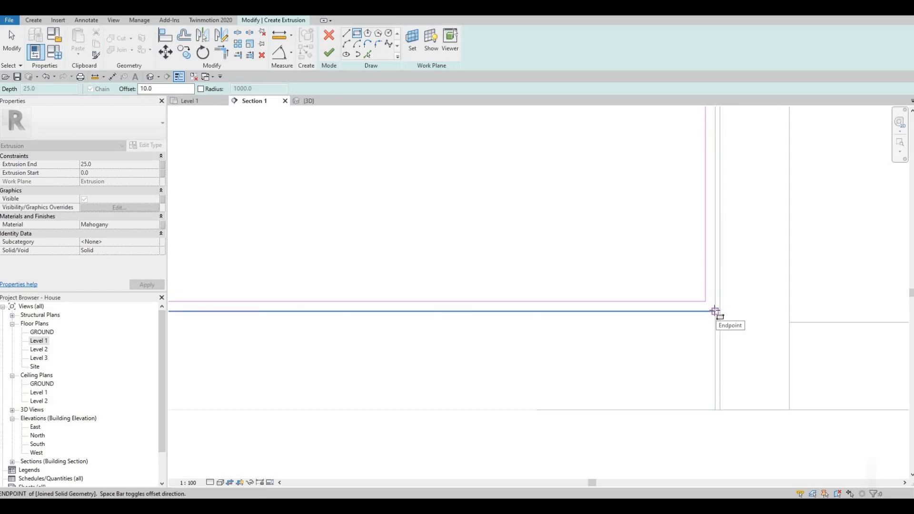
{"action": "scroll", "coordinate": [676, 291], "scroll_direction": "down", "scroll_amount": 4}
{"action": "scroll", "coordinate": [696, 309], "scroll_direction": "up", "scroll_amount": 4}
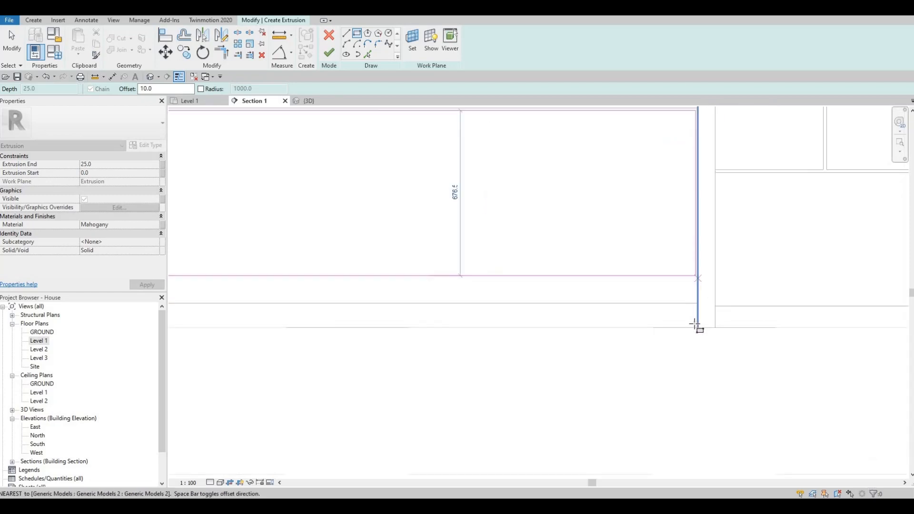
{"action": "left_click", "coordinate": [685, 355]}
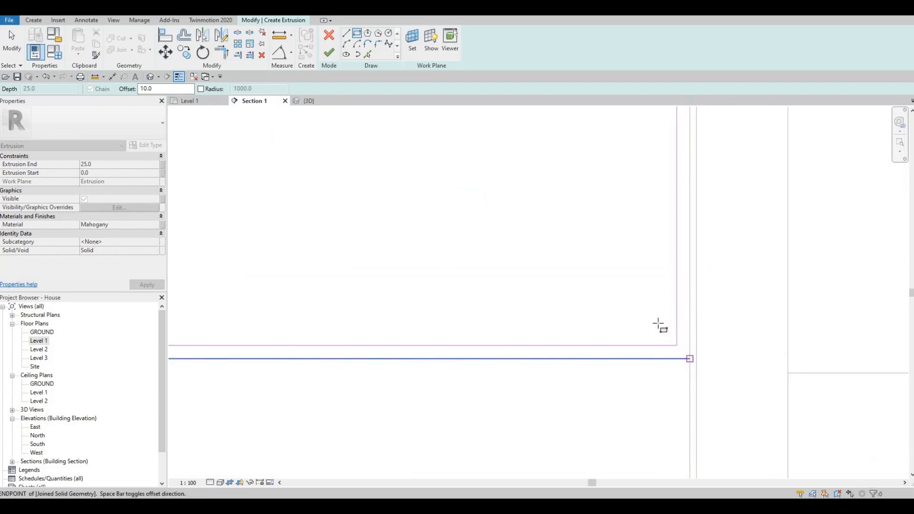
{"action": "scroll", "coordinate": [516, 306], "scroll_direction": "down", "scroll_amount": 5}
{"action": "scroll", "coordinate": [589, 278], "scroll_direction": "up", "scroll_amount": 1}
{"action": "key", "text": "Escape"}
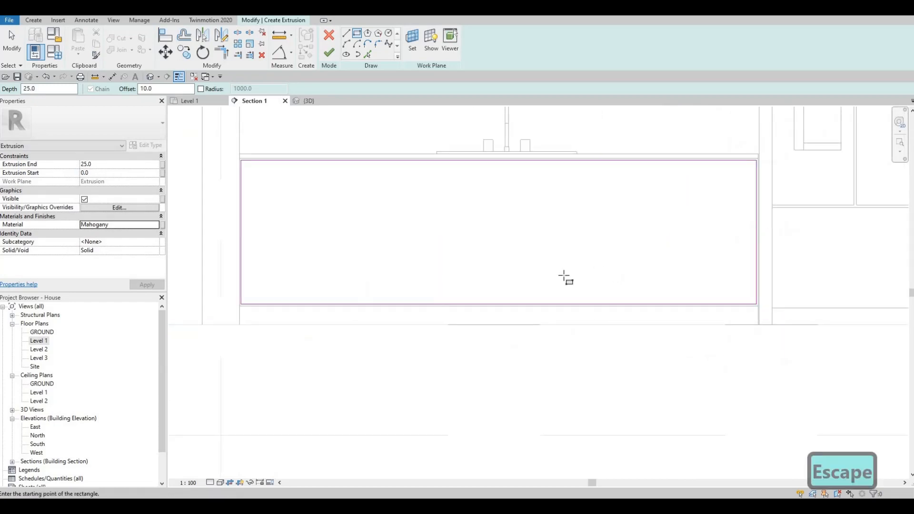
Step: With zero offset, draw a vertical dividing line between the midpoints of the rectangle's upper and lower edges
{"action": "middle_click_drag", "start_coordinate": [499, 202], "coordinate": [506, 228]}
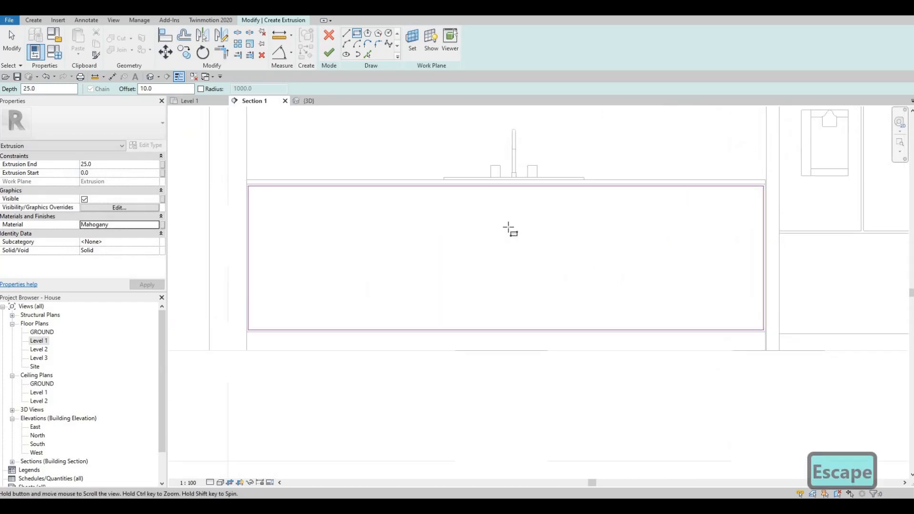
{"action": "left_click", "coordinate": [347, 34]}
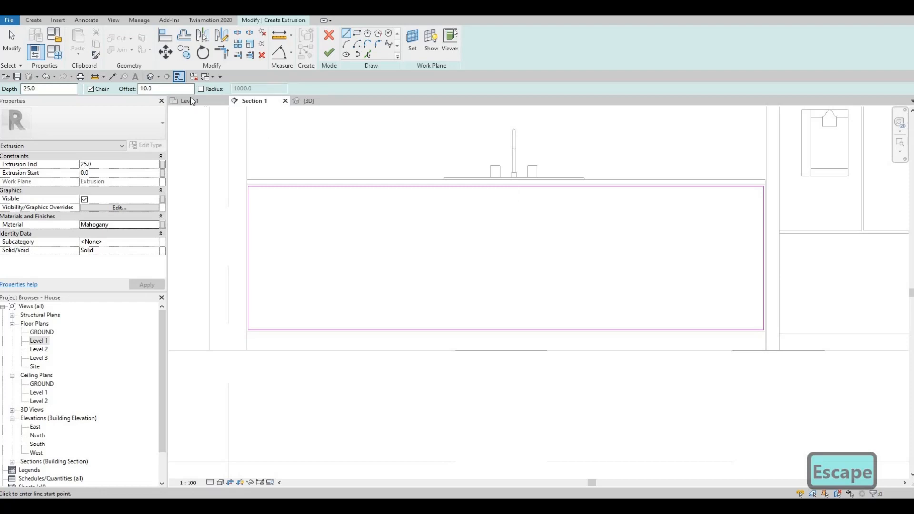
{"action": "left_click_drag", "start_coordinate": [170, 89], "coordinate": [60, 92]}
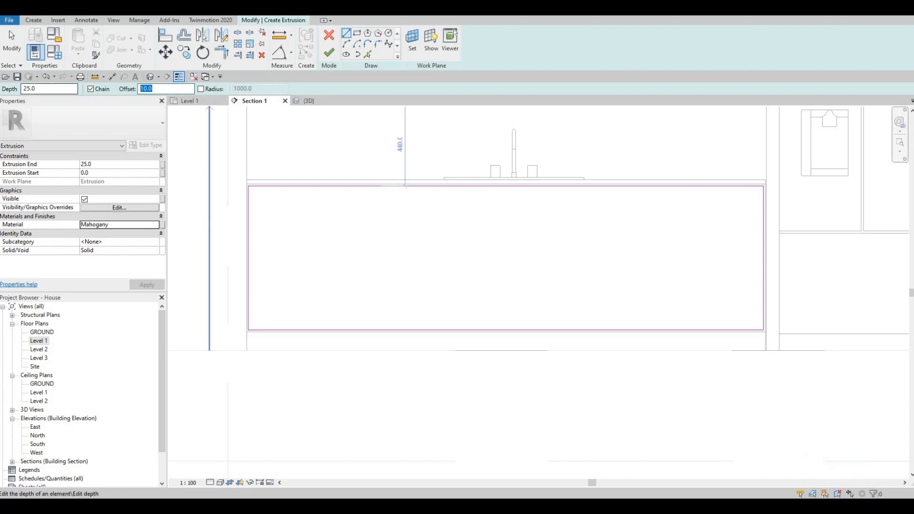
{"action": "type", "text": "0"}
{"action": "key", "text": "Return"}
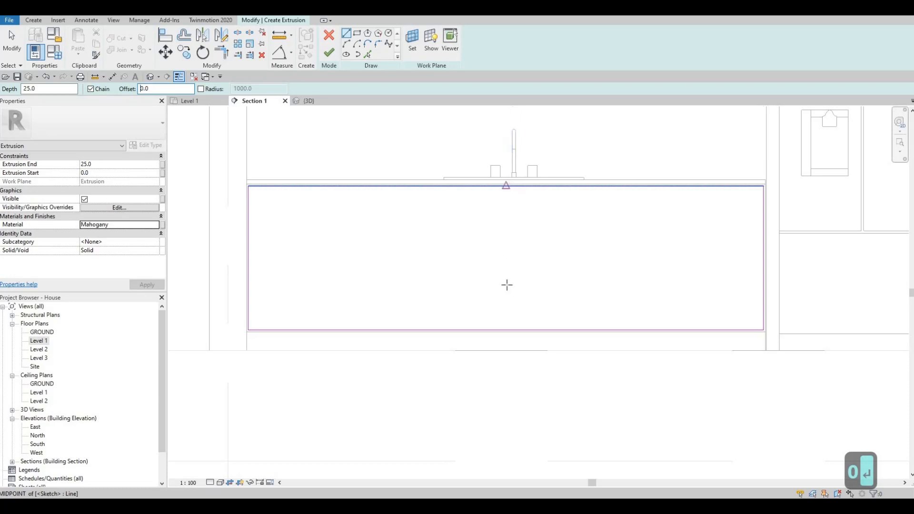
{"action": "left_click", "coordinate": [507, 186]}
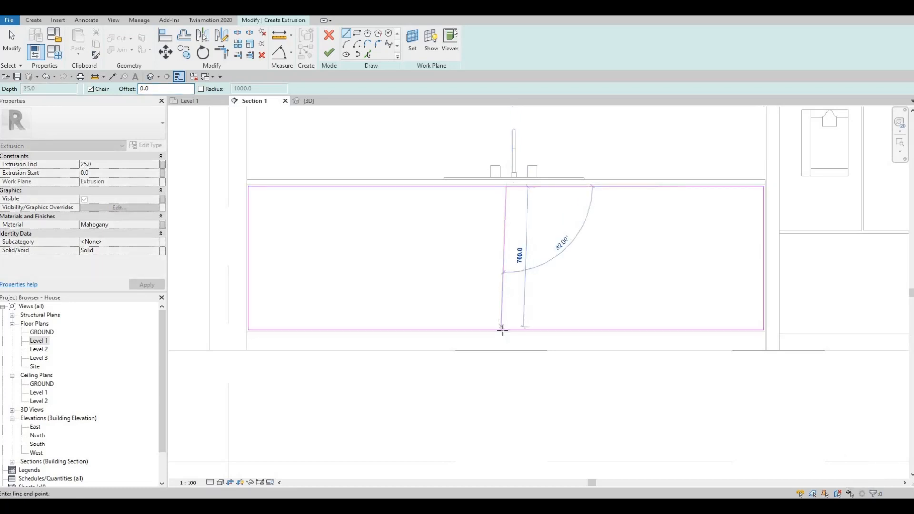
{"action": "left_click", "coordinate": [506, 329]}
{"action": "key", "text": "Escape"}
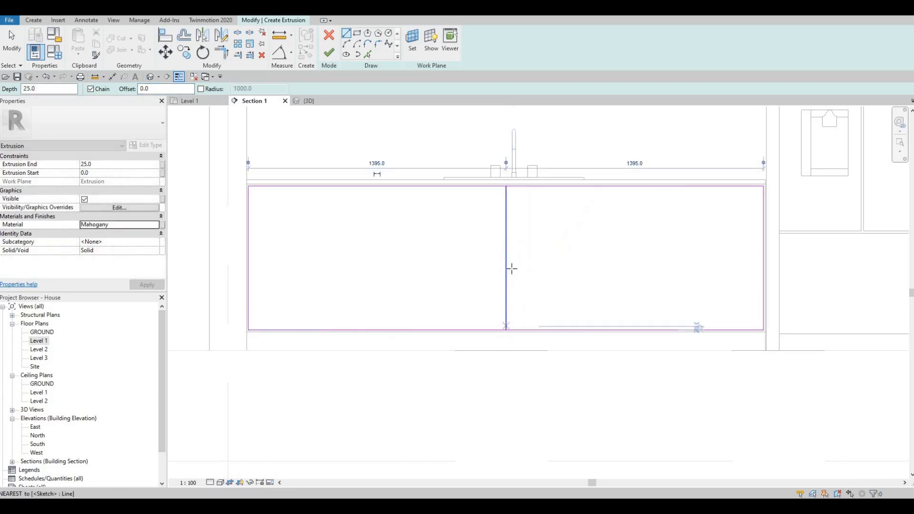
{"action": "key", "text": "F1"}
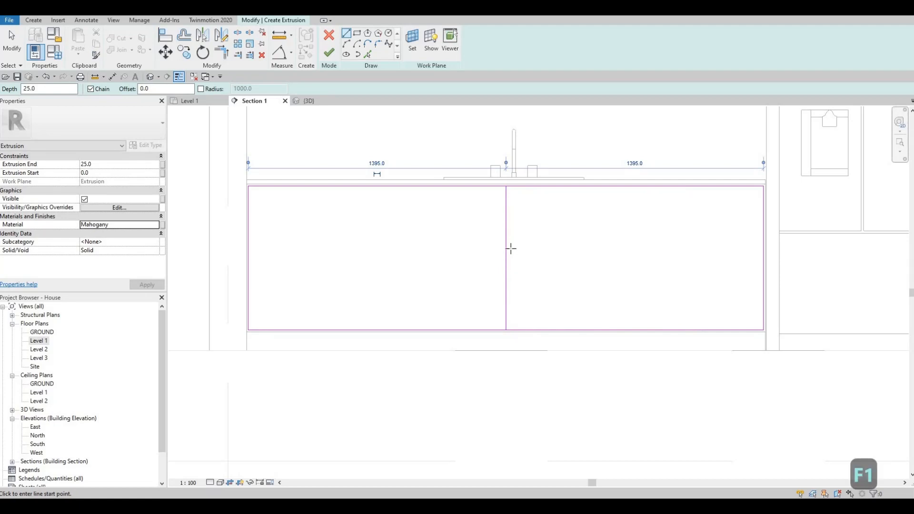
{"action": "key", "text": "Escape"}
{"action": "key", "text": "Escape"}
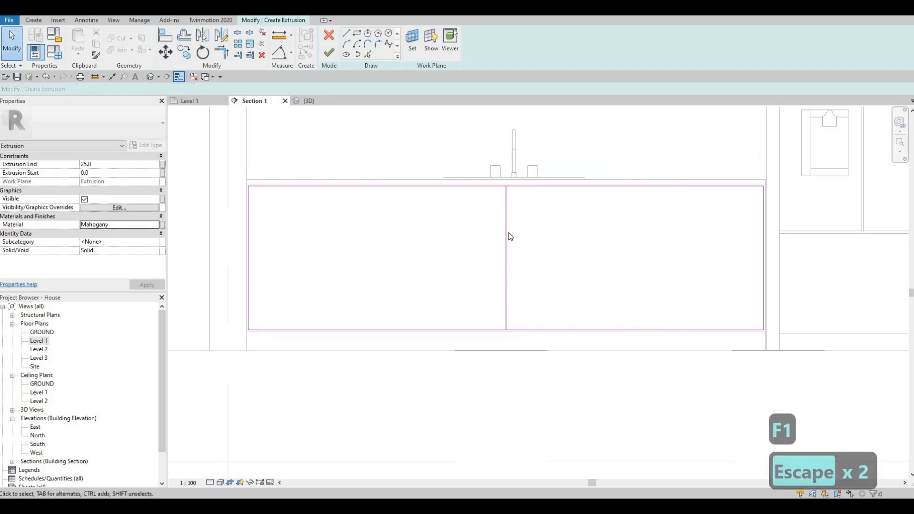
Step: Nudge the vertical dividing line 30 mm to the right of the rectangle's centre
{"action": "left_click", "coordinate": [507, 237]}
{"action": "key", "text": "Right"}
{"action": "key", "text": "Right"}
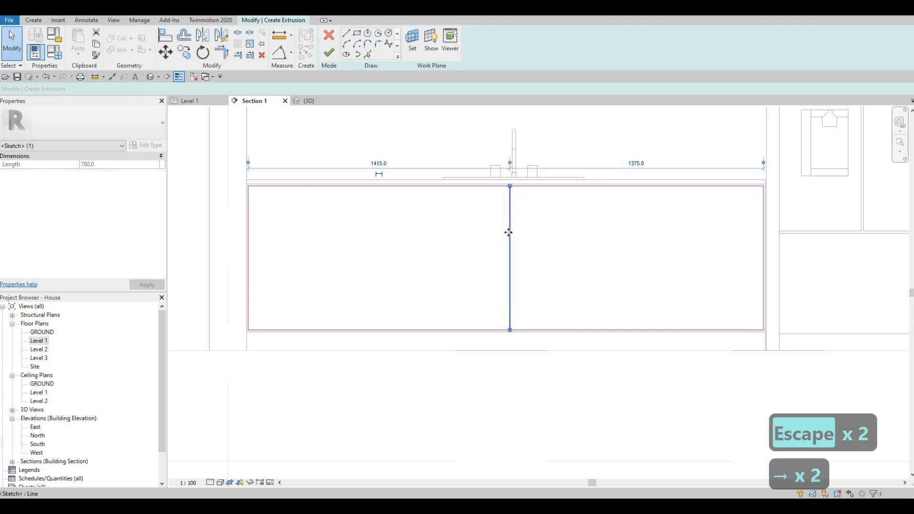
{"action": "key", "text": "Right"}
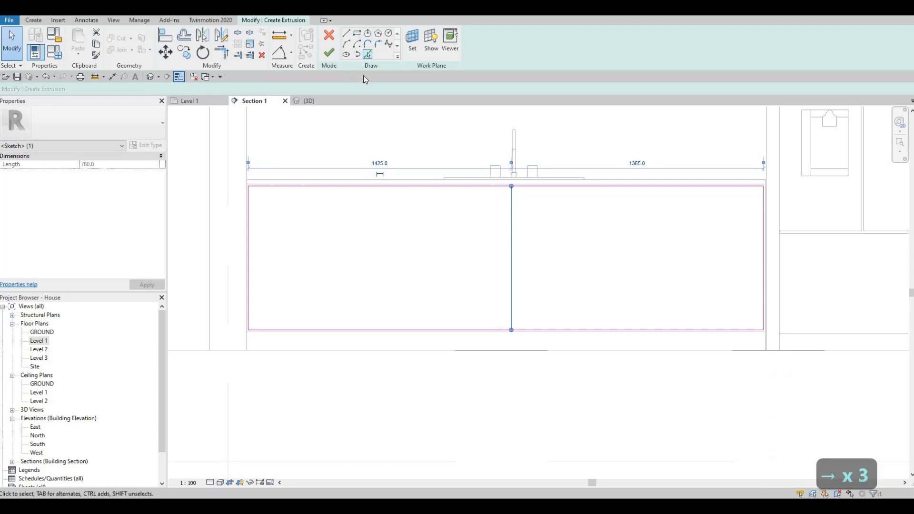
Step: Create a parallel line 10 mm to the right of the dividing line with Pick Lines
{"action": "left_click", "coordinate": [9, 30]}
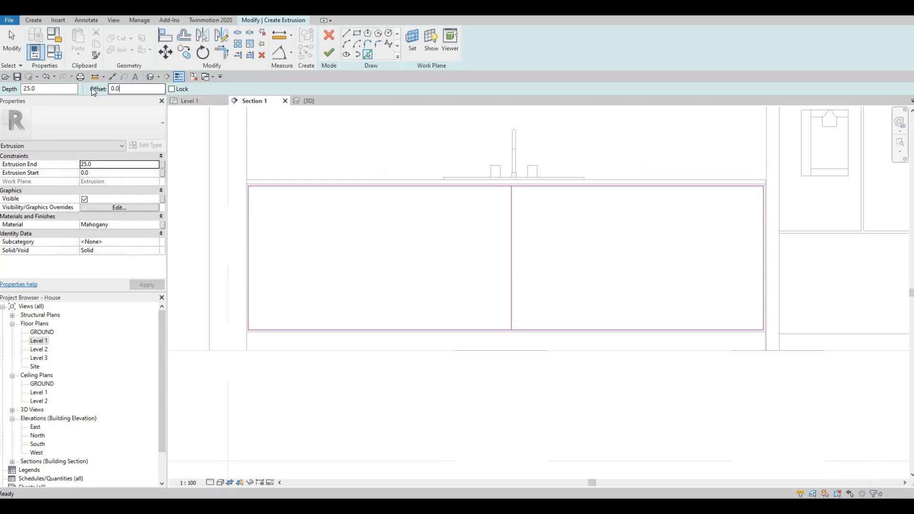
{"action": "double_click", "coordinate": [116, 89]}
{"action": "type", "text": "10"}
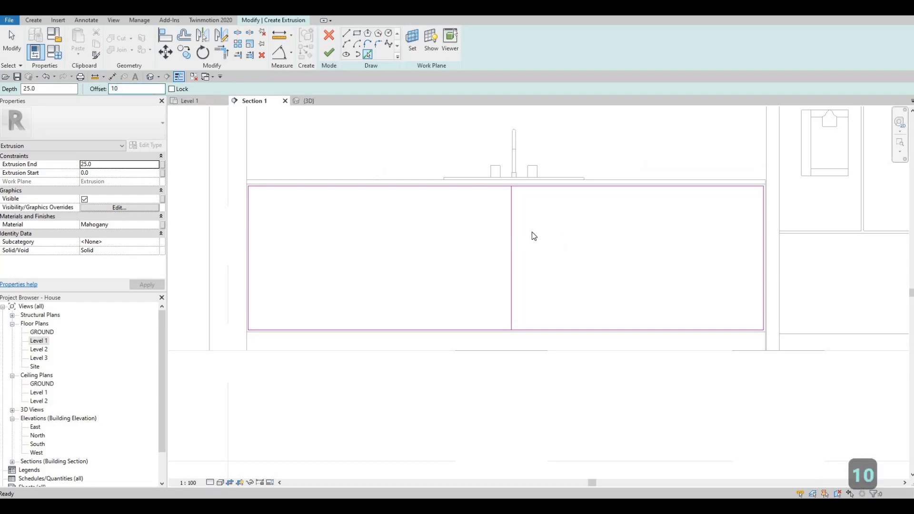
{"action": "left_click", "coordinate": [513, 218]}
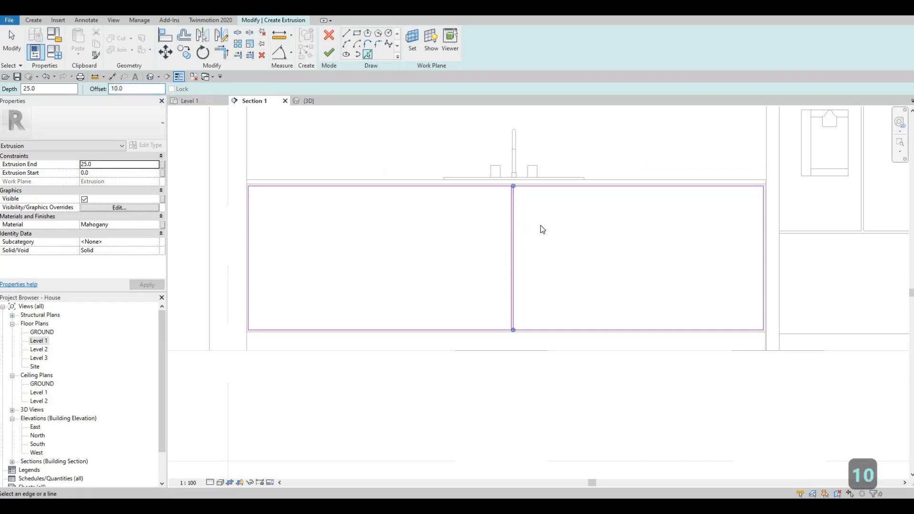
{"action": "scroll", "coordinate": [508, 238], "scroll_direction": "up", "scroll_amount": 2}
{"action": "key", "text": "Escape"}
{"action": "key", "text": "Escape"}
Step: Nudge the pair of central vertical dividing lines slightly to the right to centre it under the tap
{"action": "left_click_drag", "start_coordinate": [530, 241], "coordinate": [493, 220]}
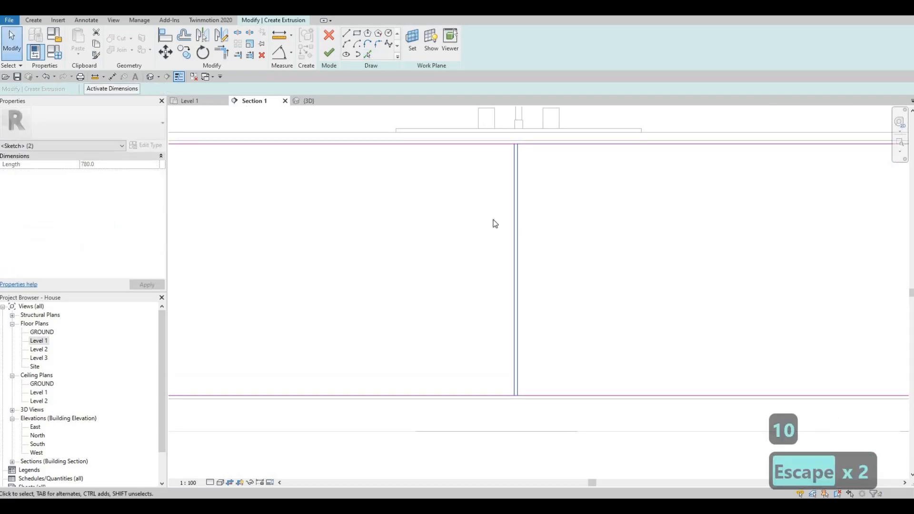
{"action": "key", "text": "Right"}
{"action": "key", "text": "Right"}
{"action": "key", "text": "Left"}
{"action": "key", "text": "Escape"}
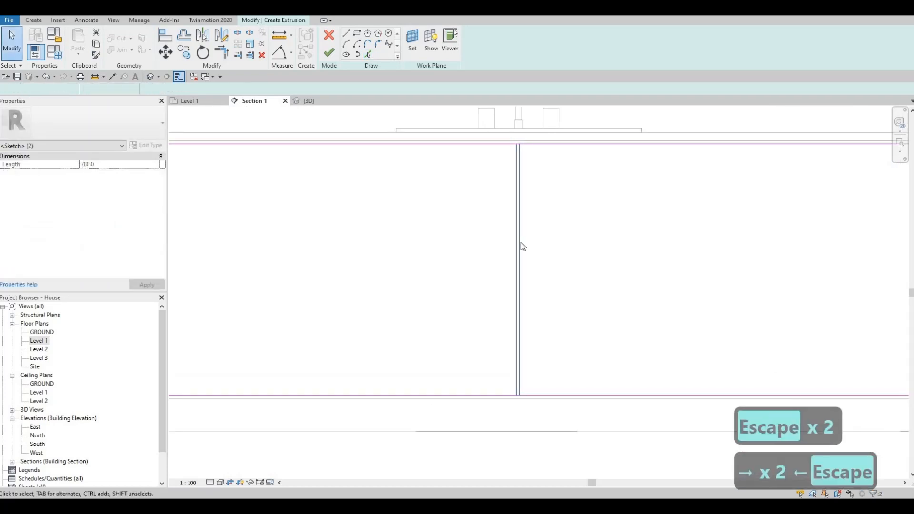
{"action": "key", "text": "Escape"}
Step: Copy the pair of central dividing lines 380 mm to the left, keeping multiple copies enabled
{"action": "scroll", "coordinate": [498, 239], "scroll_direction": "down", "scroll_amount": 3}
{"action": "left_click_drag", "start_coordinate": [494, 235], "coordinate": [493, 235]}
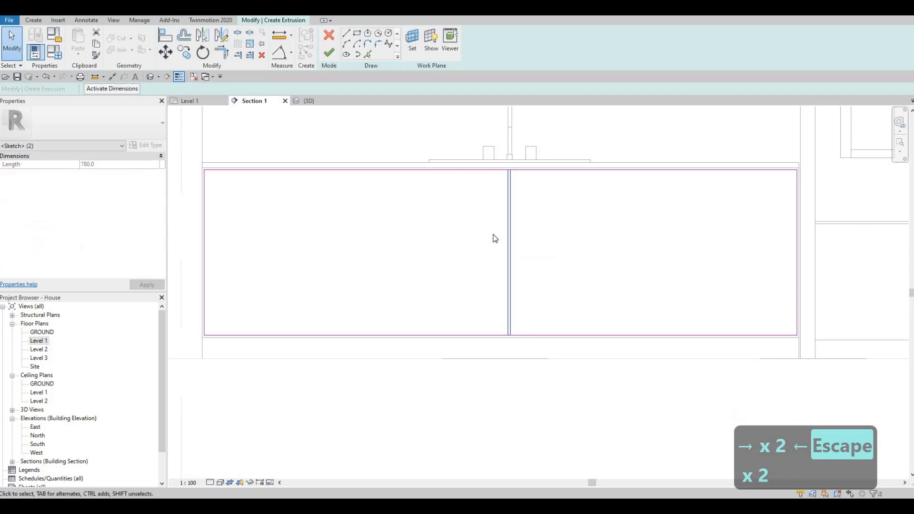
{"action": "key", "text": "c"}
{"action": "key", "text": "o"}
{"action": "scroll", "coordinate": [513, 164], "scroll_direction": "up", "scroll_amount": 3}
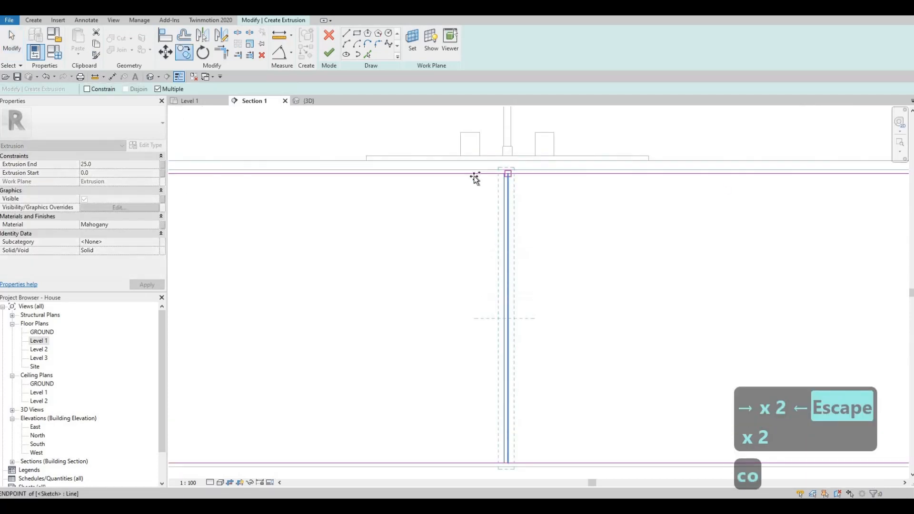
{"action": "scroll", "coordinate": [398, 180], "scroll_direction": "down", "scroll_amount": 2}
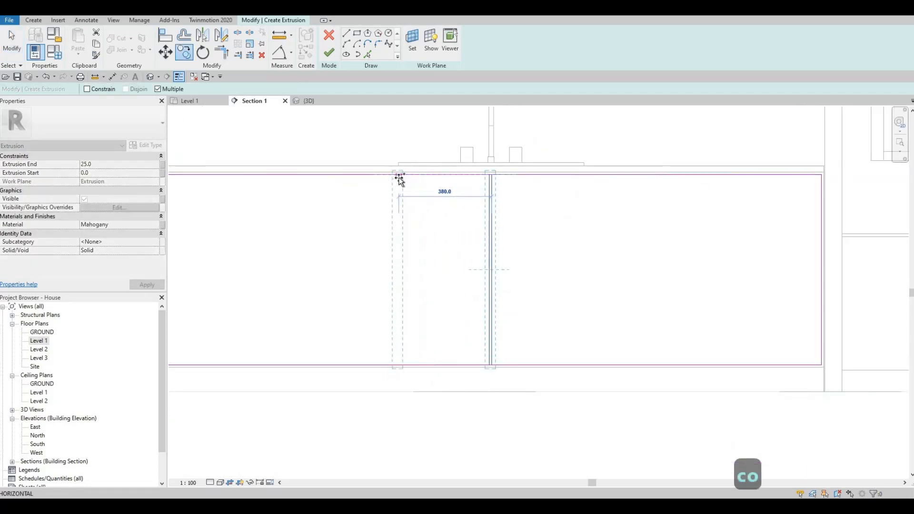
{"action": "left_click", "coordinate": [399, 175]}
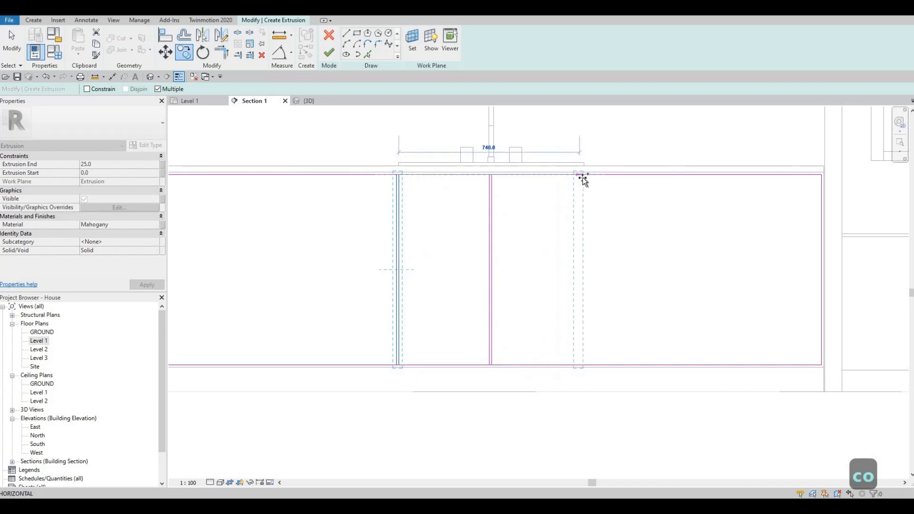
Step: Place three more copies of the divider pair right of centre, spacing the last two 400 mm and 360 mm from the preceding copy
{"action": "left_click", "coordinate": [659, 176]}
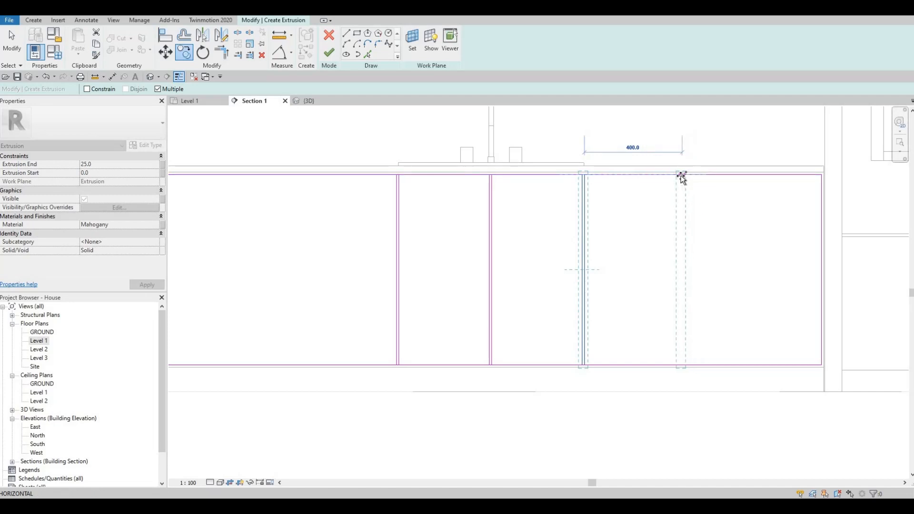
{"action": "left_click", "coordinate": [682, 176]}
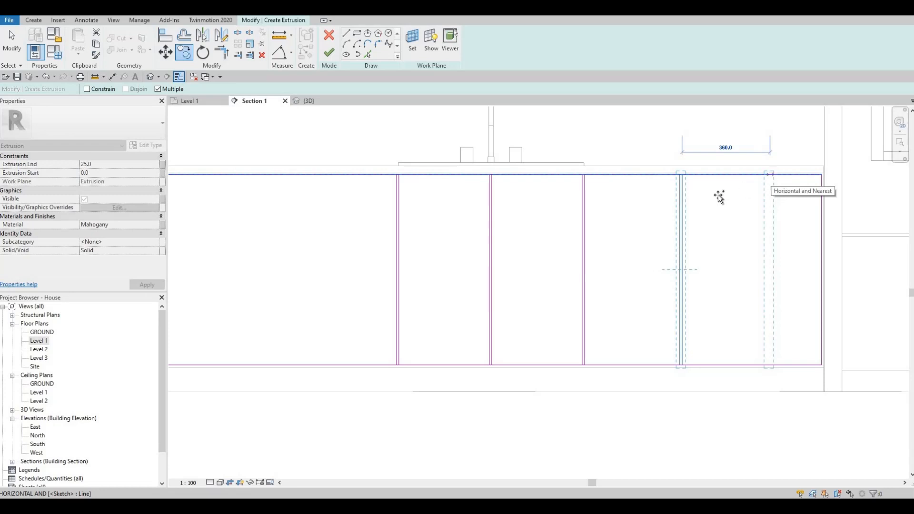
{"action": "left_click", "coordinate": [770, 175]}
Step: Place two further copies of the divider pair between the leftmost pair and the cabinet's left end, then end the copying
{"action": "middle_click_drag", "start_coordinate": [561, 218], "coordinate": [828, 210]}
{"action": "scroll", "coordinate": [829, 209], "scroll_direction": "down", "scroll_amount": 1}
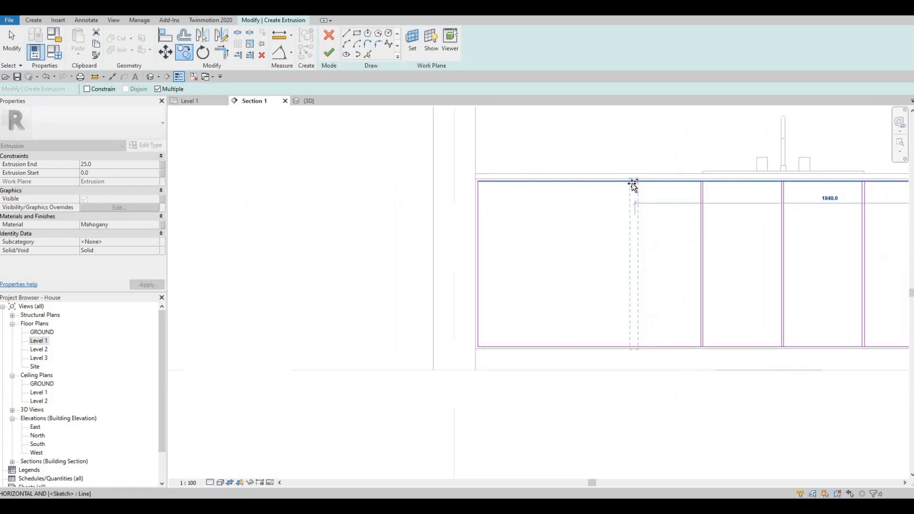
{"action": "left_click", "coordinate": [552, 186]}
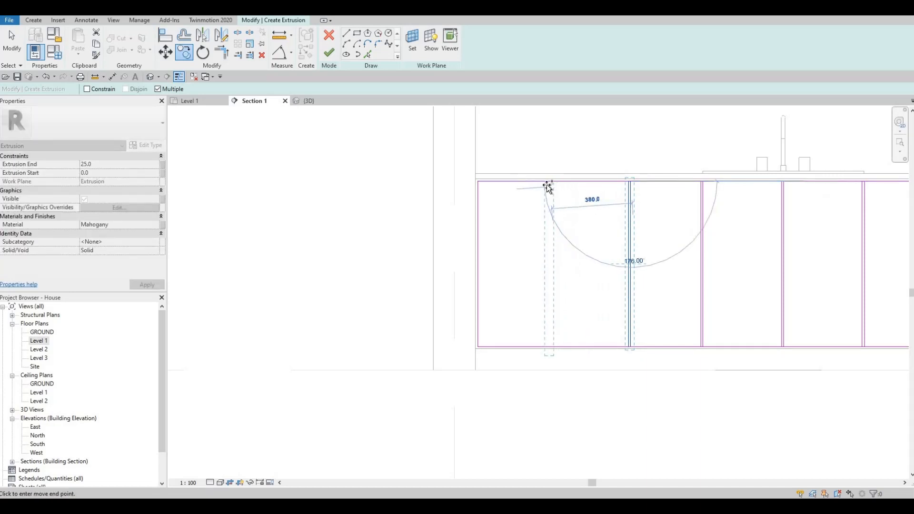
{"action": "left_click", "coordinate": [549, 186]}
{"action": "scroll", "coordinate": [593, 236], "scroll_direction": "down", "scroll_amount": 2}
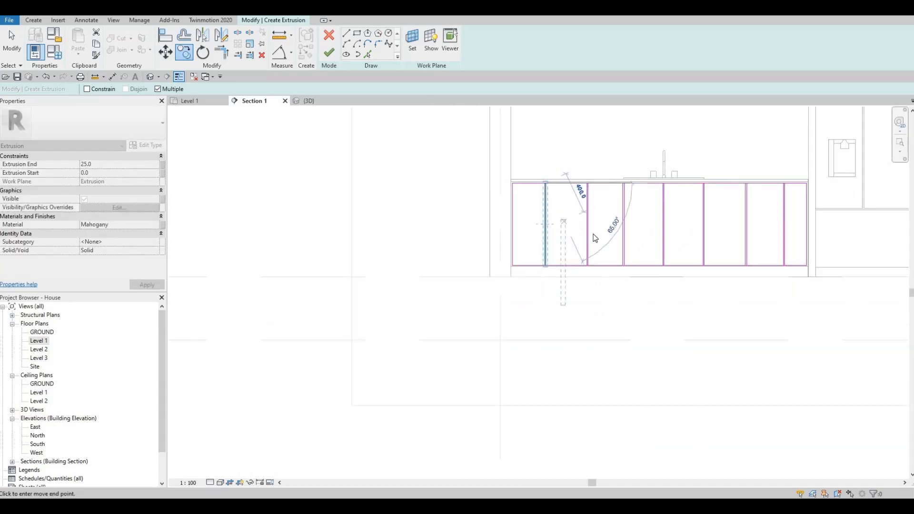
{"action": "key", "text": "Escape"}
{"action": "key", "text": "Escape"}
{"action": "key", "text": "Escape"}
{"action": "key", "text": "Escape"}
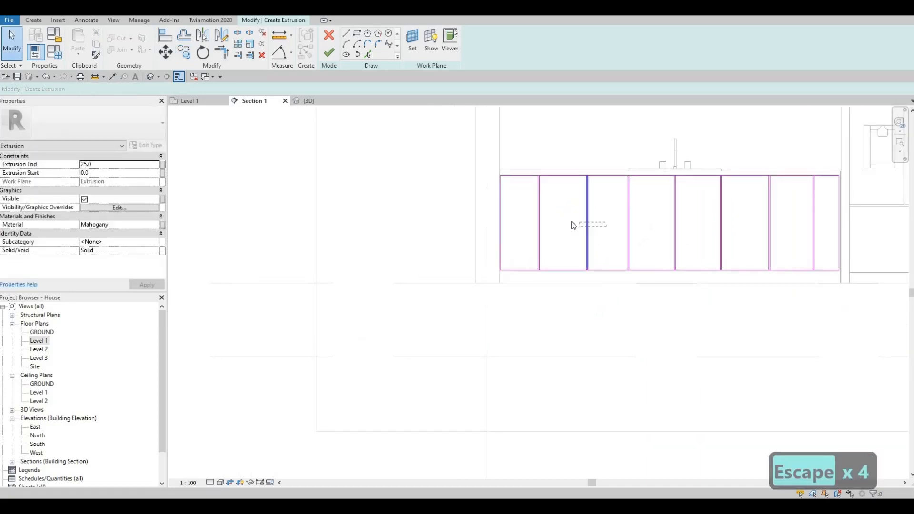
Step: Nudge the second divider pair from the cabinet's left end slightly to the left
{"action": "left_click", "coordinate": [576, 225]}
{"action": "key", "text": "Left"}
{"action": "key", "text": "Left"}
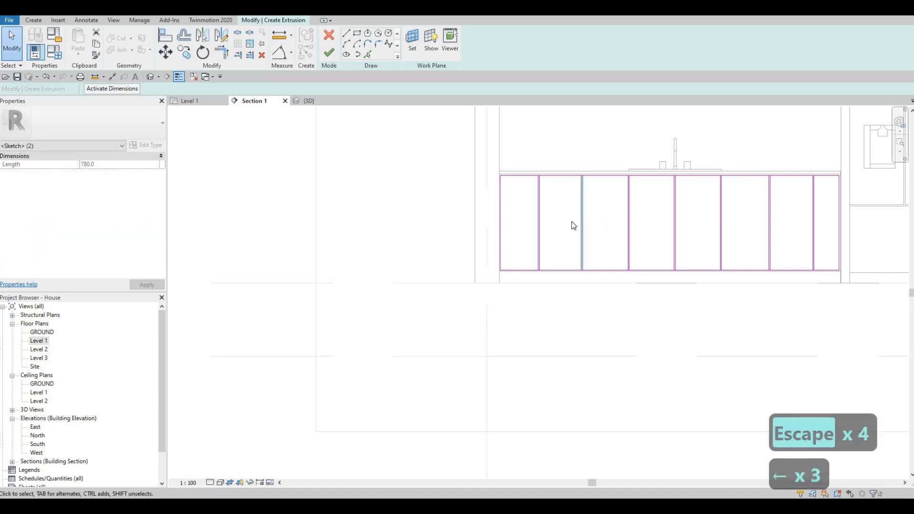
{"action": "key", "text": "Escape"}
{"action": "key", "text": "Escape"}
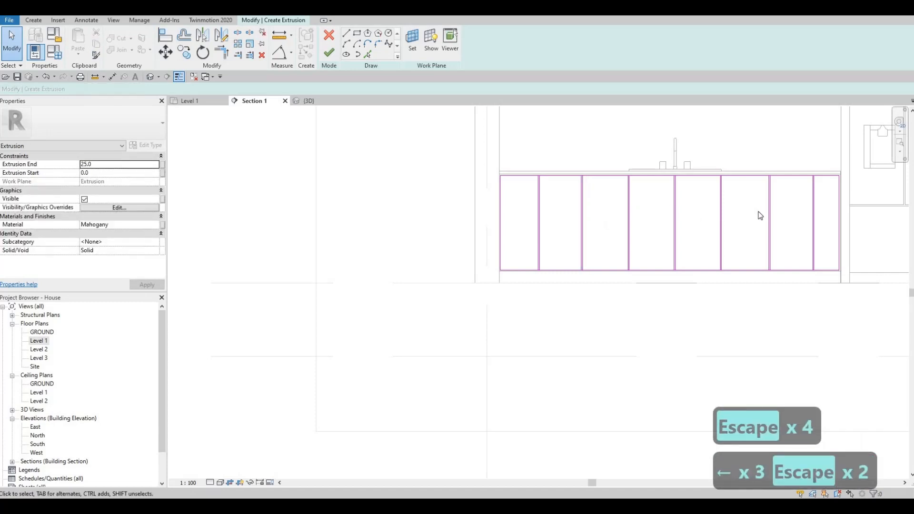
Step: Draw a horizontal line about 310 mm long across the upper part of the leftmost cabinet compartment
{"action": "scroll", "coordinate": [547, 197], "scroll_direction": "up", "scroll_amount": 3}
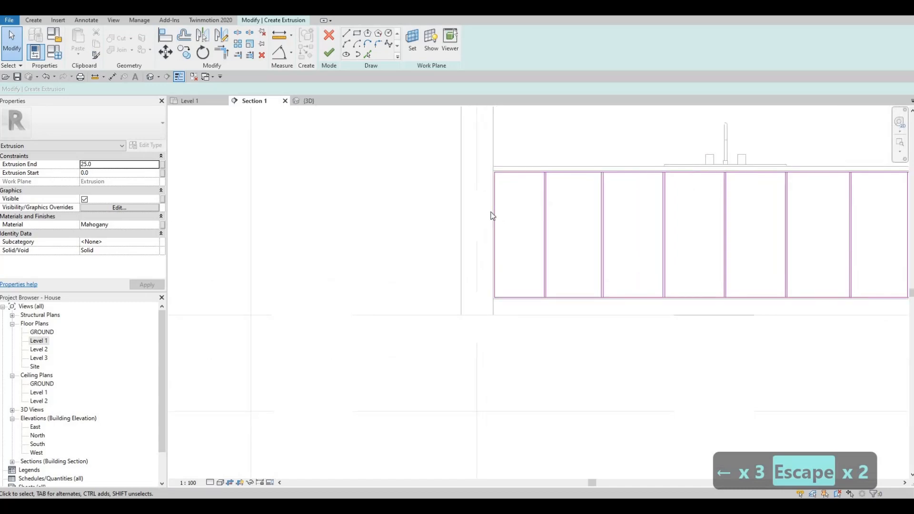
{"action": "left_click", "coordinate": [347, 37]}
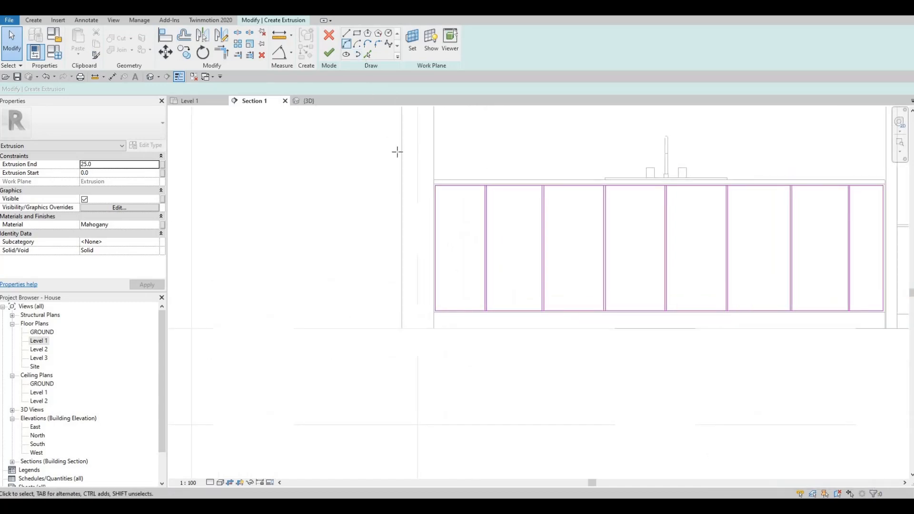
{"action": "scroll", "coordinate": [434, 224], "scroll_direction": "up", "scroll_amount": 4}
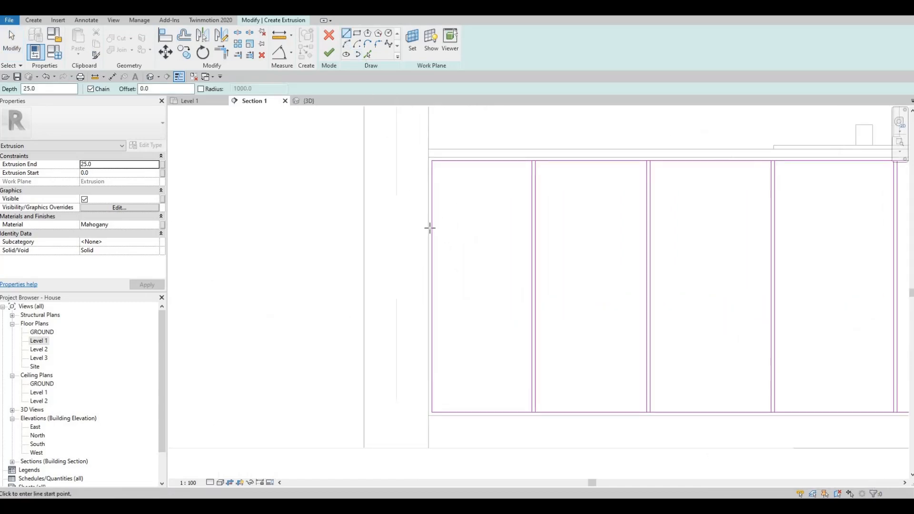
{"action": "left_click", "coordinate": [433, 225]}
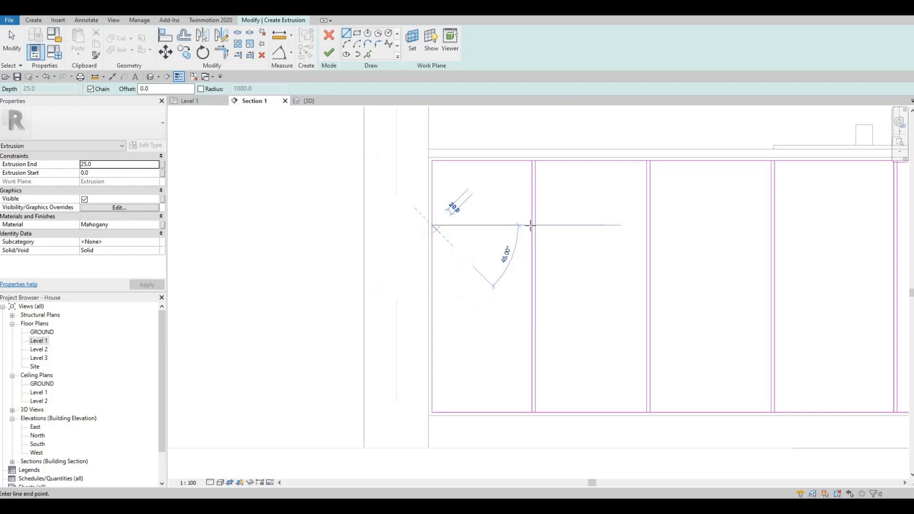
{"action": "left_click", "coordinate": [499, 230]}
{"action": "key", "text": "Escape"}
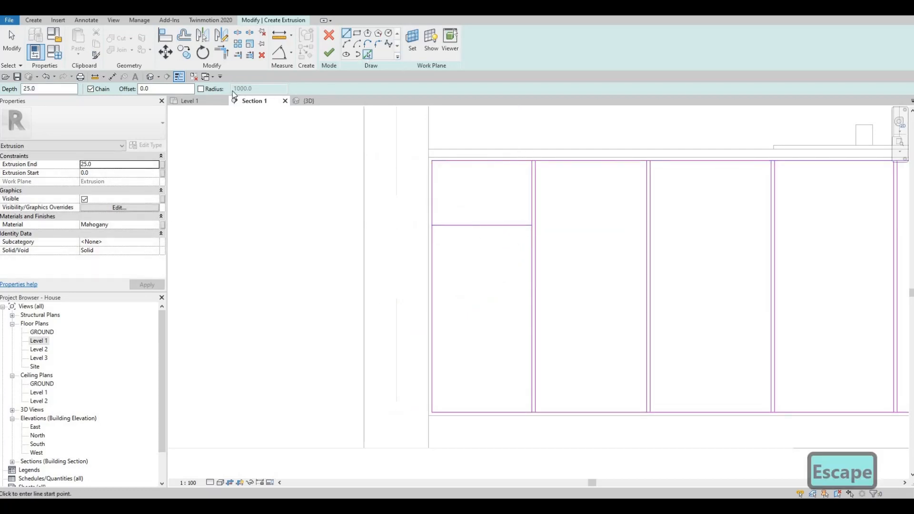
{"action": "key", "text": "Escape"}
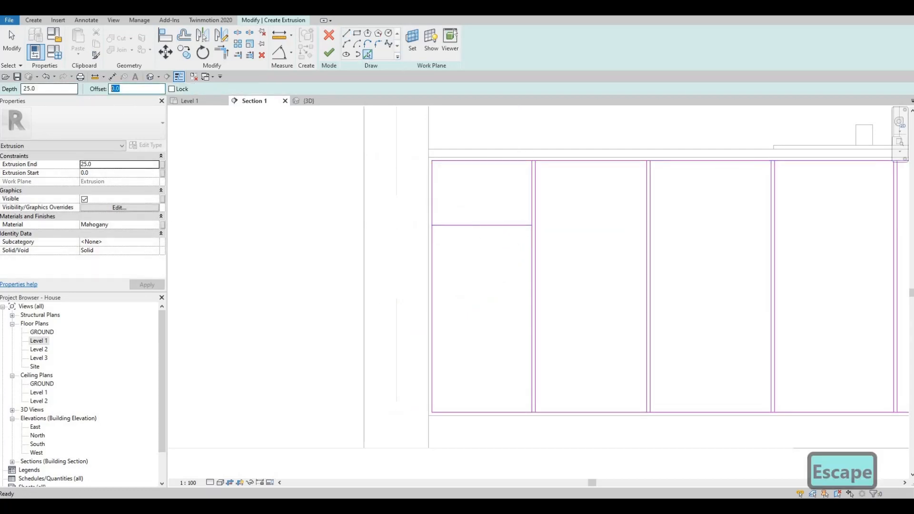
Step: Create a parallel line 10 mm below the leftmost compartment's horizontal line with Pick Lines
{"action": "type", "text": "1"}
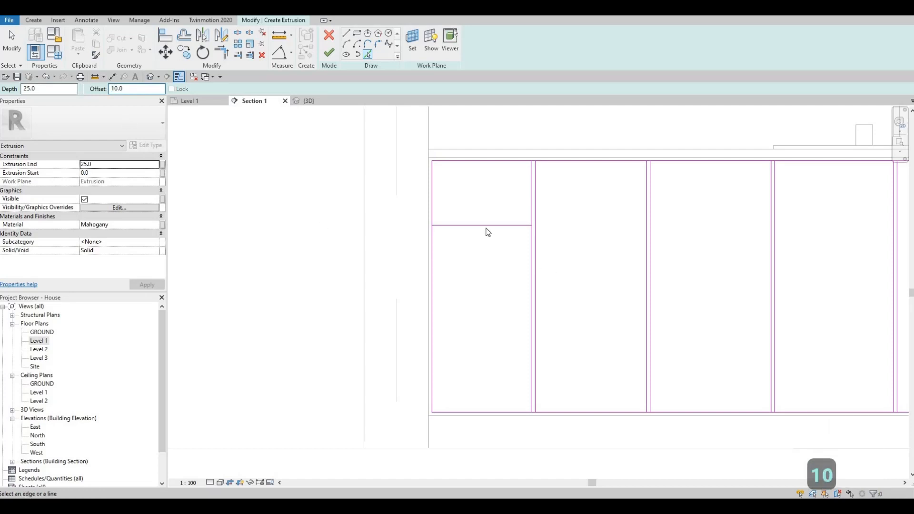
{"action": "left_click", "coordinate": [464, 230]}
{"action": "key", "text": "Escape"}
{"action": "key", "text": "Escape"}
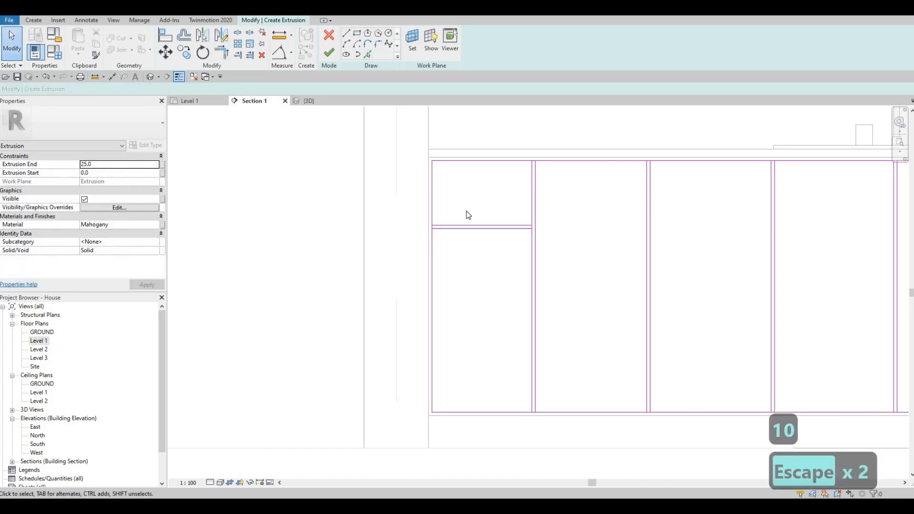
Step: Nudge both horizontal lines in the leftmost compartment down by four increments
{"action": "left_click_drag", "start_coordinate": [474, 271], "coordinate": [466, 213]}
{"action": "key", "text": "Down"}
{"action": "key", "text": "Down"}
{"action": "key", "text": "Down"}
{"action": "key", "text": "Down"}
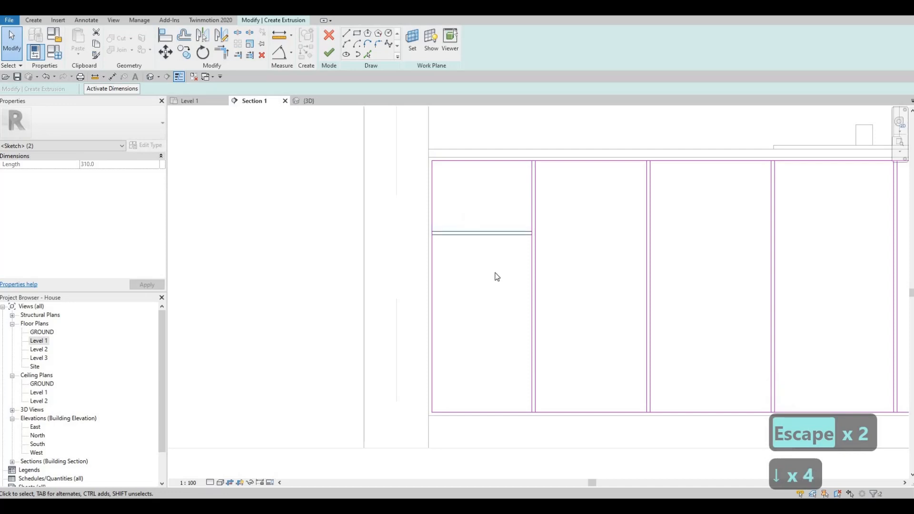
{"action": "key", "text": "Escape"}
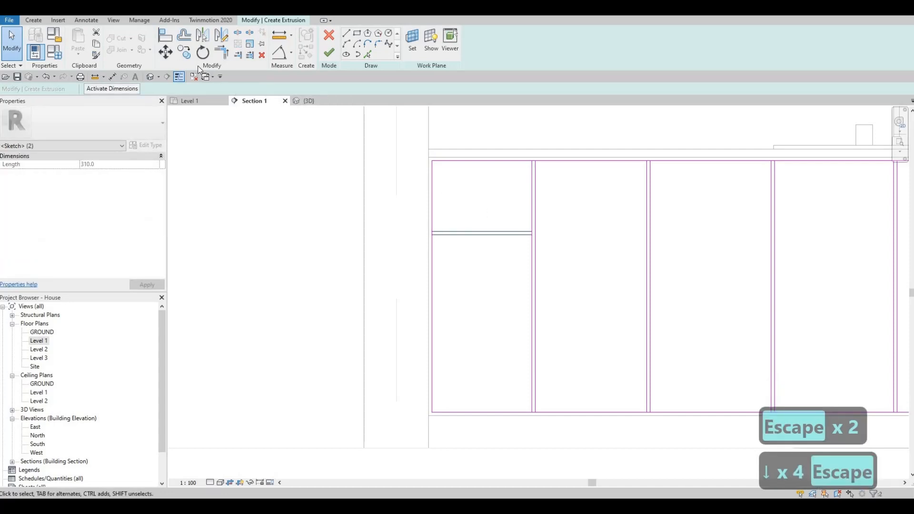
Step: Copy the horizontal line pair straight down to form a second drawer gap in the leftmost compartment
{"action": "left_click", "coordinate": [184, 58]}
{"action": "left_click", "coordinate": [475, 252]}
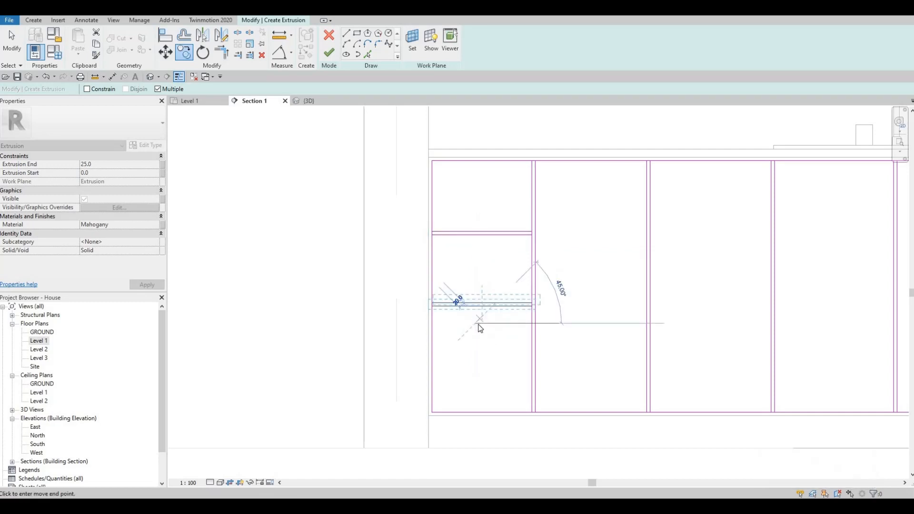
{"action": "key", "text": "Escape"}
{"action": "key", "text": "Escape"}
Step: Draw two closely spaced horizontal lines across the second compartment from the right, the lower one about 200 mm below the rectangle's upper edge
{"action": "middle_click_drag", "start_coordinate": [510, 292], "coordinate": [445, 244]}
{"action": "scroll", "coordinate": [446, 243], "scroll_direction": "down", "scroll_amount": 2}
{"action": "mouse_move", "coordinate": [691, 316]}
{"action": "middle_mouse_down"}
{"action": "mouse_move", "coordinate": [675, 302]}
{"action": "mouse_move", "coordinate": [592, 297]}
{"action": "middle_mouse_up"}
{"action": "scroll", "coordinate": [591, 298], "scroll_direction": "down", "scroll_amount": 2}
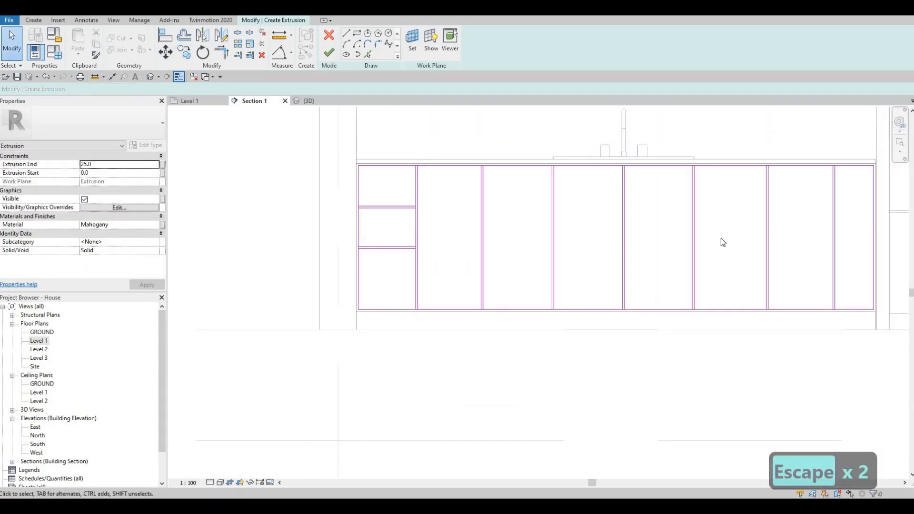
{"action": "scroll", "coordinate": [721, 238], "scroll_direction": "down", "scroll_amount": 1}
{"action": "middle_click_drag", "start_coordinate": [789, 224], "coordinate": [721, 236]}
{"action": "scroll", "coordinate": [722, 236], "scroll_direction": "up", "scroll_amount": 2}
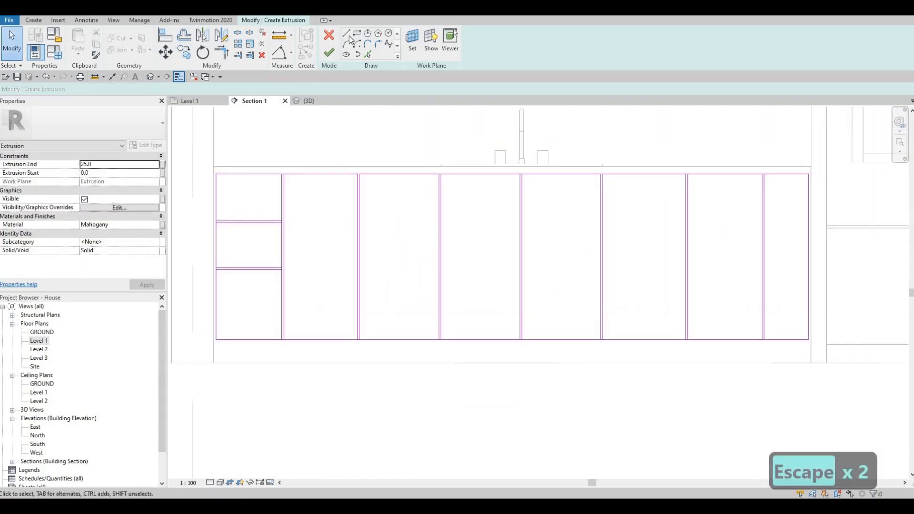
{"action": "key", "text": "l"}
{"action": "key", "text": "i"}
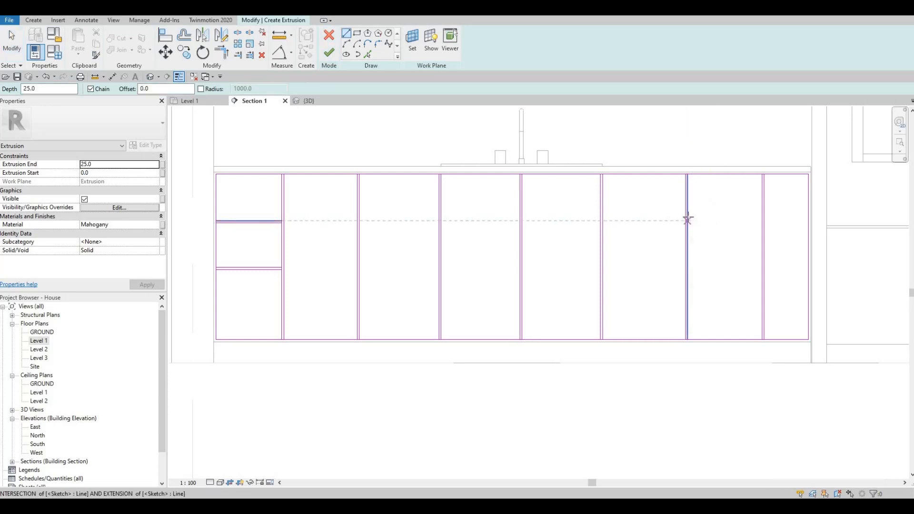
{"action": "left_click", "coordinate": [687, 217]}
{"action": "left_click", "coordinate": [761, 217]}
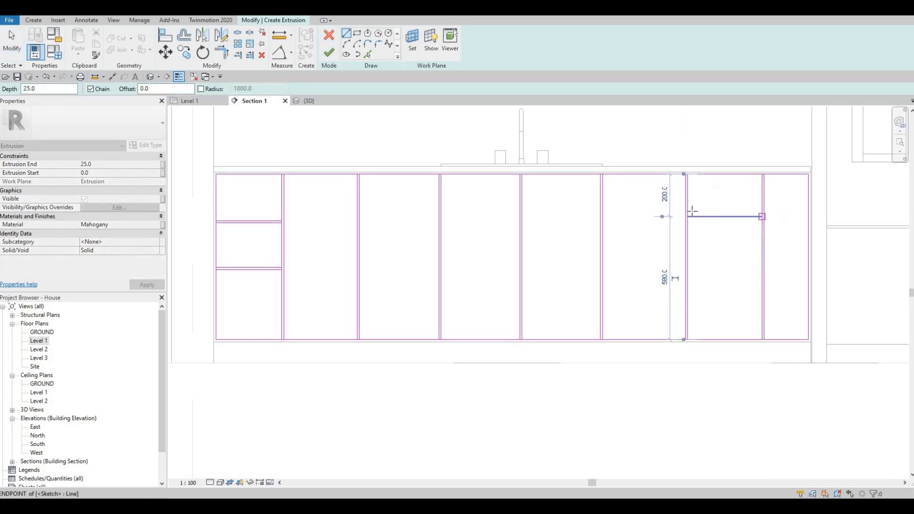
{"action": "key", "text": "Escape"}
{"action": "left_click", "coordinate": [764, 213]}
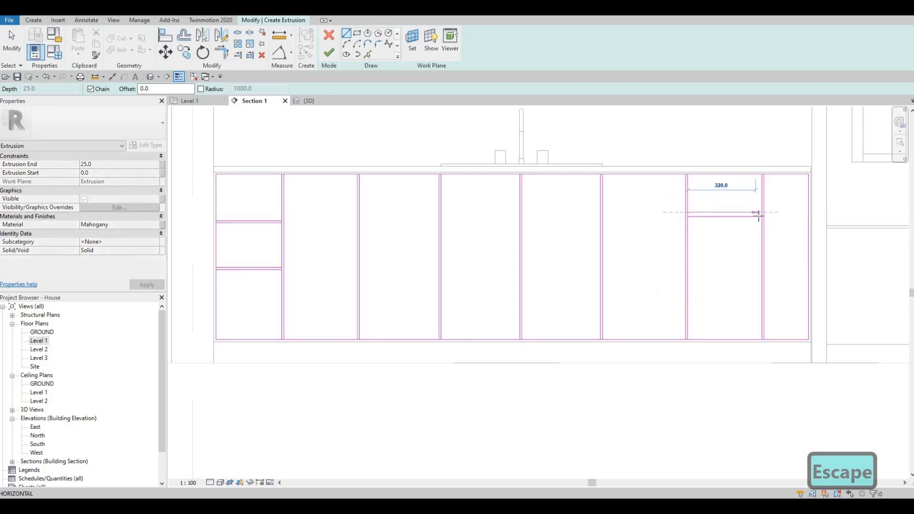
{"action": "left_click", "coordinate": [687, 213]}
{"action": "key", "text": "Escape"}
Step: Draw a second horizontal pair in that compartment, its upper line about 200 mm below the first pair and its lower line level with the left drawer gap
{"action": "left_click", "coordinate": [762, 259]}
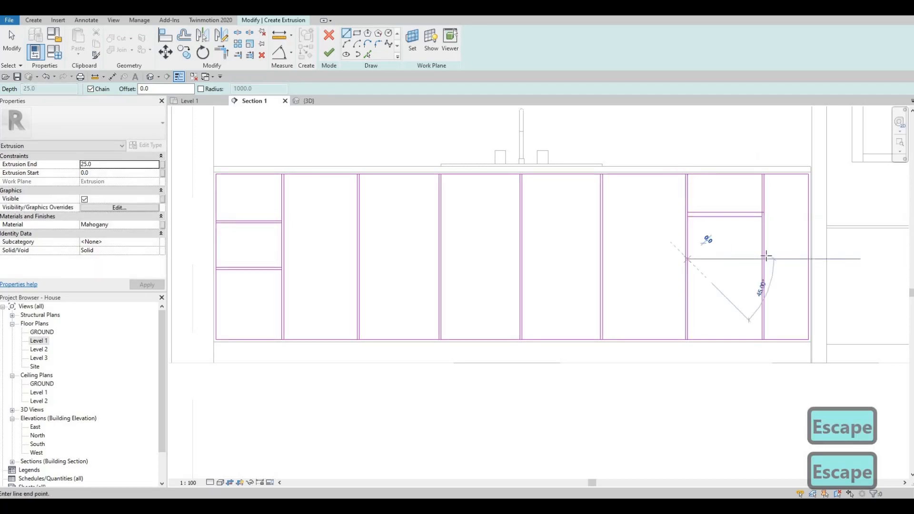
{"action": "left_click", "coordinate": [688, 259]}
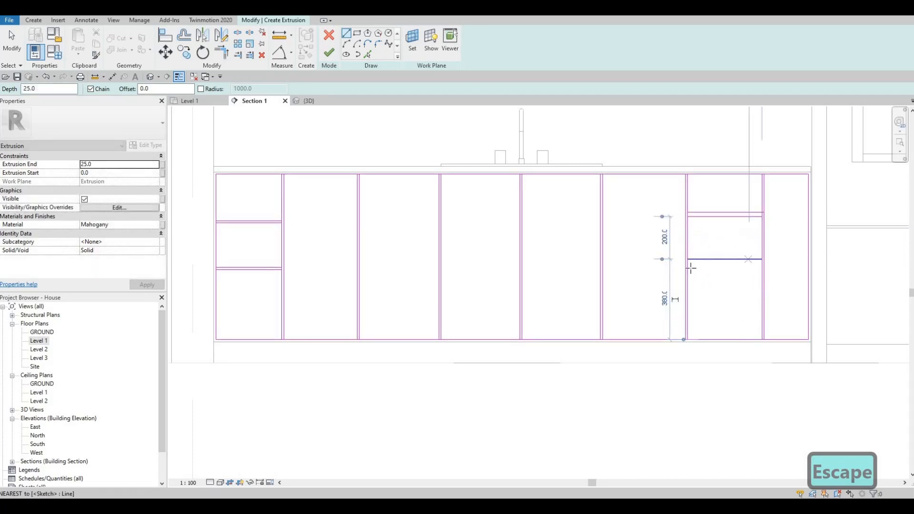
{"action": "key", "text": "Escape"}
{"action": "left_click", "coordinate": [687, 267]}
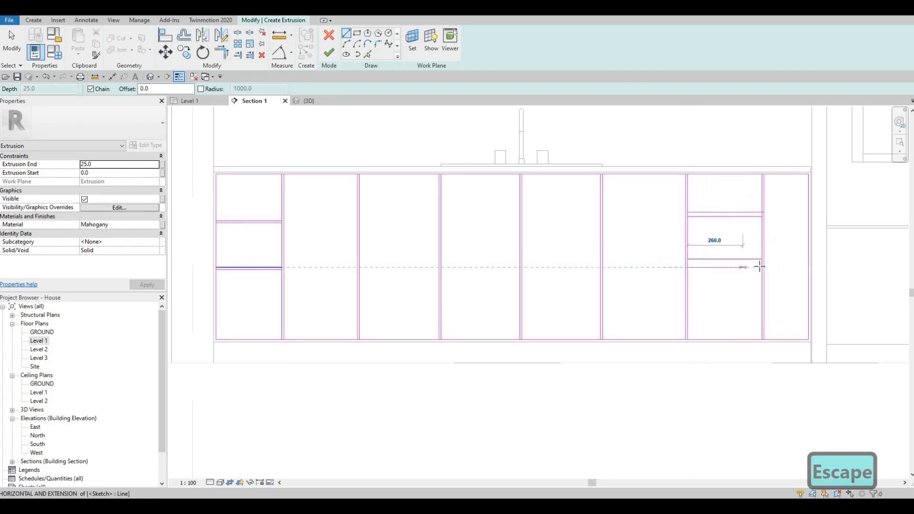
{"action": "left_click", "coordinate": [762, 267]}
{"action": "key", "text": "Escape"}
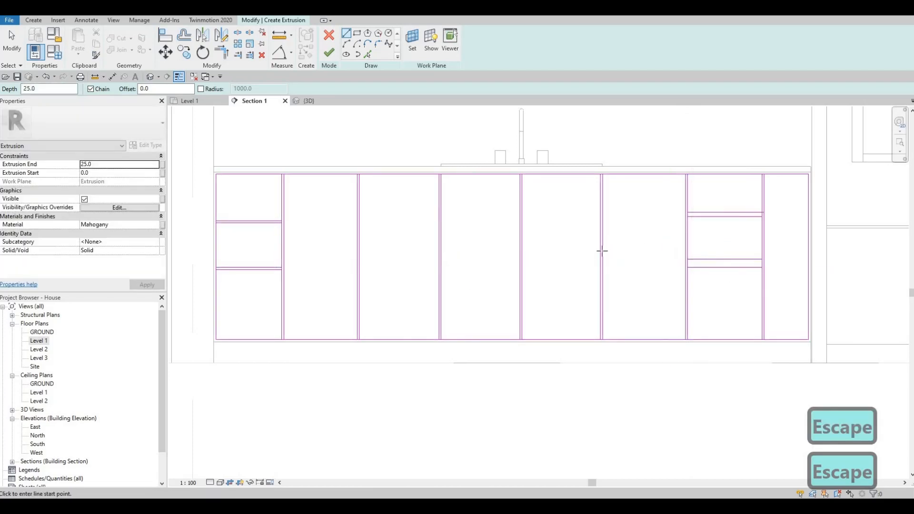
Step: Draw a horizontal line across the full width of the third compartment from the right at about mid-height
{"action": "left_click", "coordinate": [686, 257]}
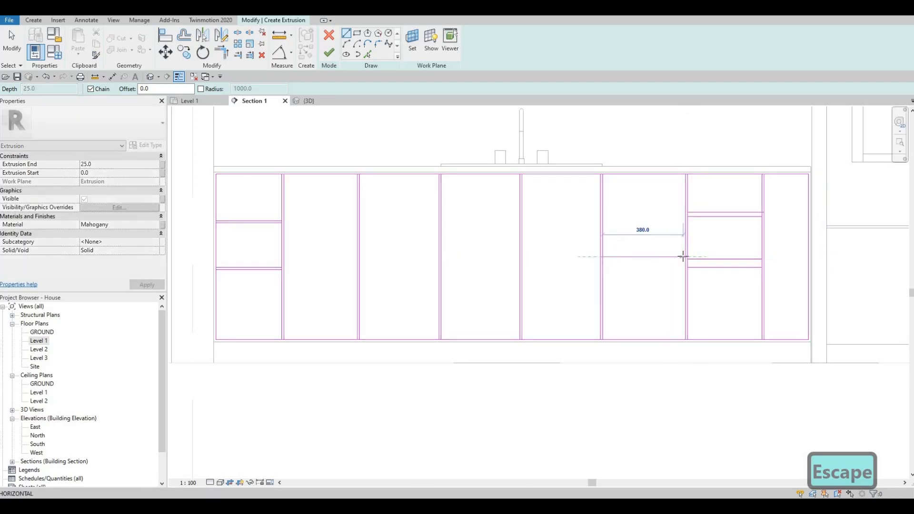
{"action": "left_click", "coordinate": [603, 257]}
{"action": "key", "text": "Escape"}
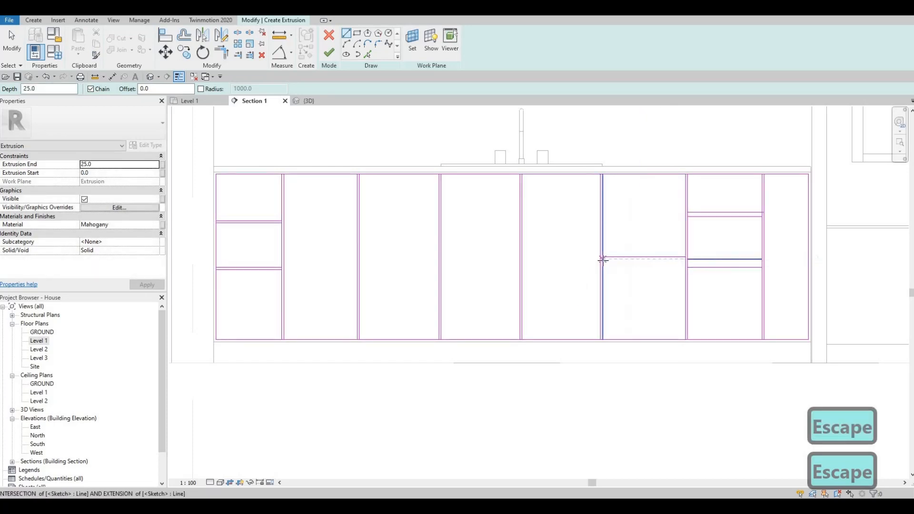
{"action": "key", "text": "Escape"}
{"action": "key", "text": "Escape"}
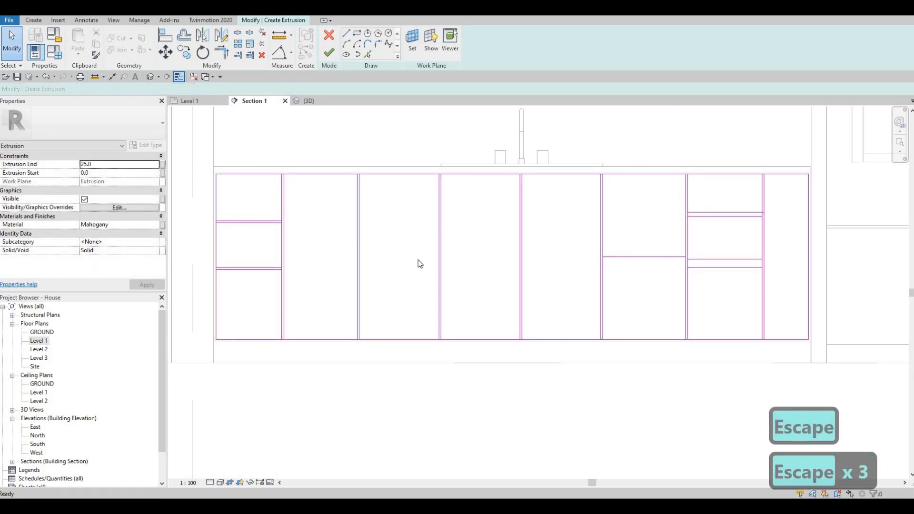
Step: Align the upper pair of horizontal lines in the second compartment from the right with the leftmost compartment's upper drawer gap
{"action": "key", "text": "a"}
{"action": "key", "text": "l"}
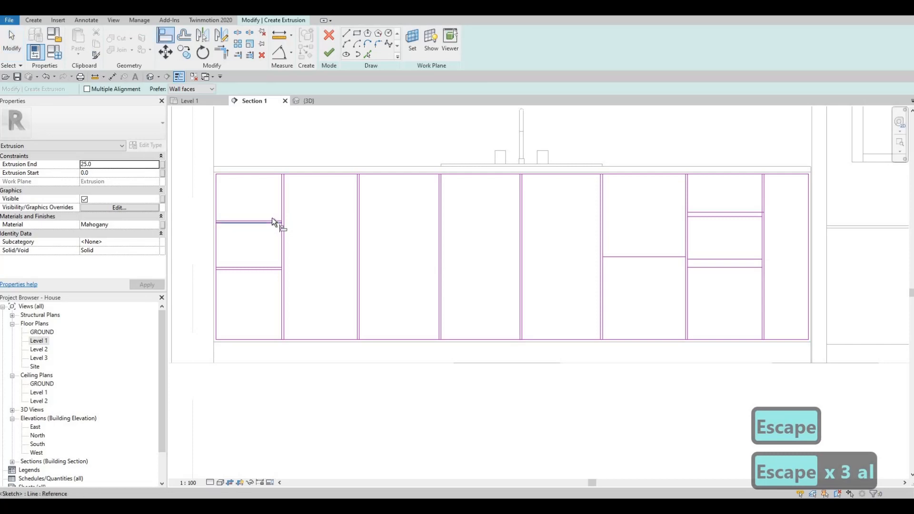
{"action": "left_click", "coordinate": [272, 219]}
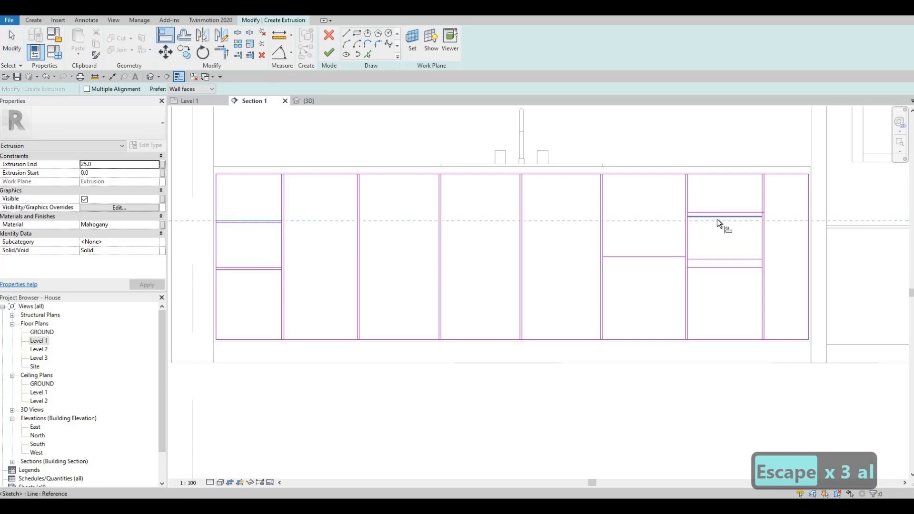
{"action": "left_click", "coordinate": [725, 217]}
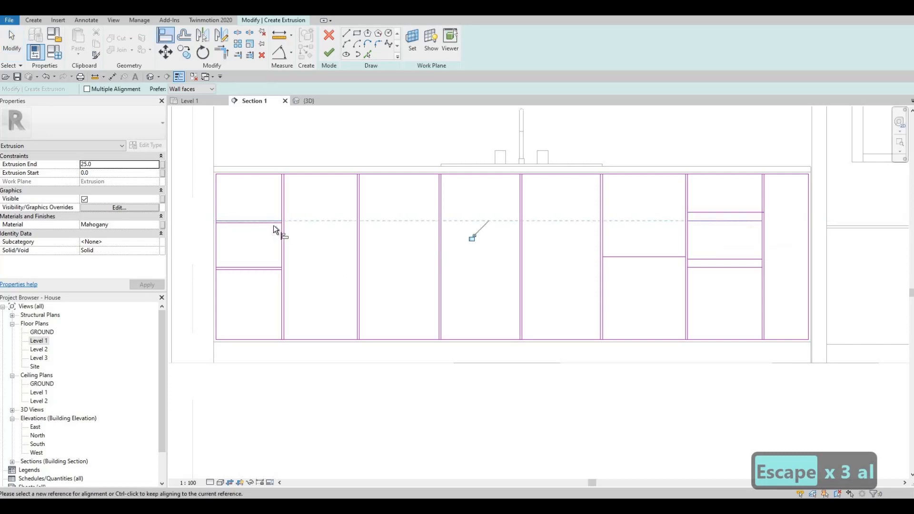
{"action": "left_click", "coordinate": [701, 214]}
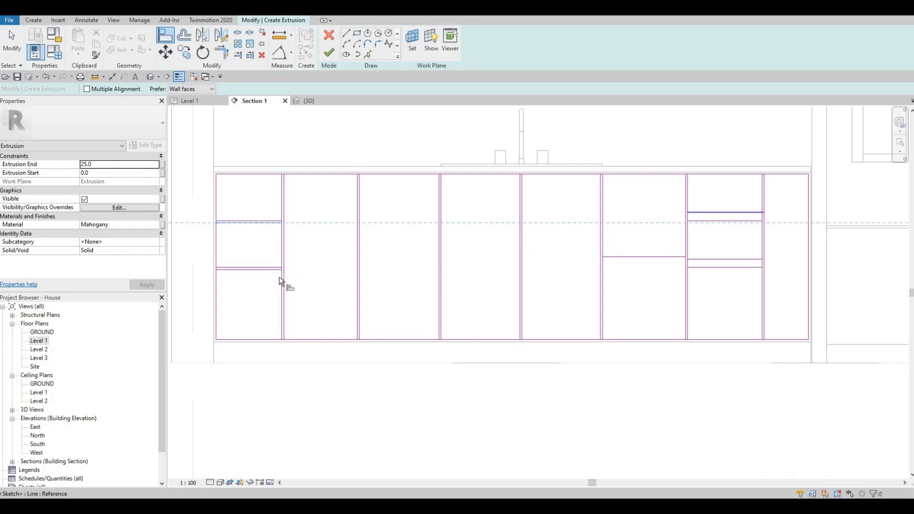
Step: Align the lower pair of horizontal lines in that compartment with the leftmost compartment's lower drawer gap
{"action": "left_click", "coordinate": [270, 268]}
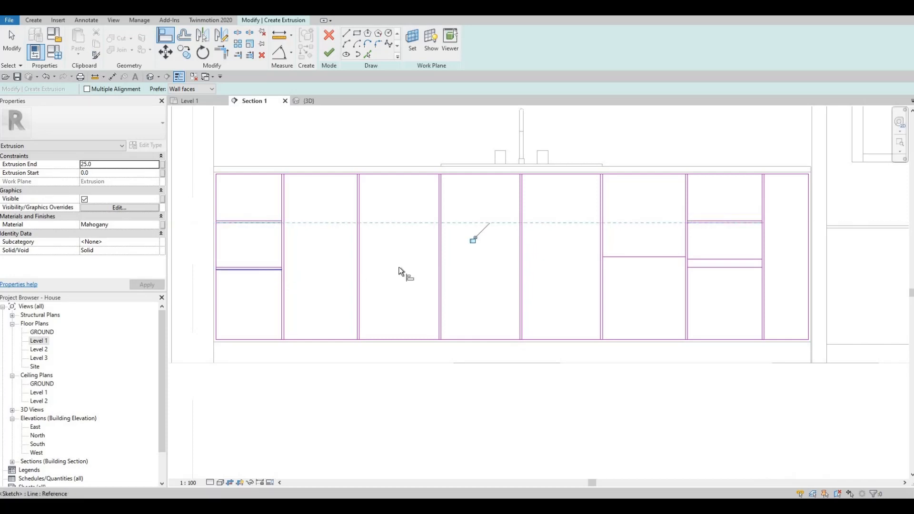
{"action": "left_click", "coordinate": [722, 268]}
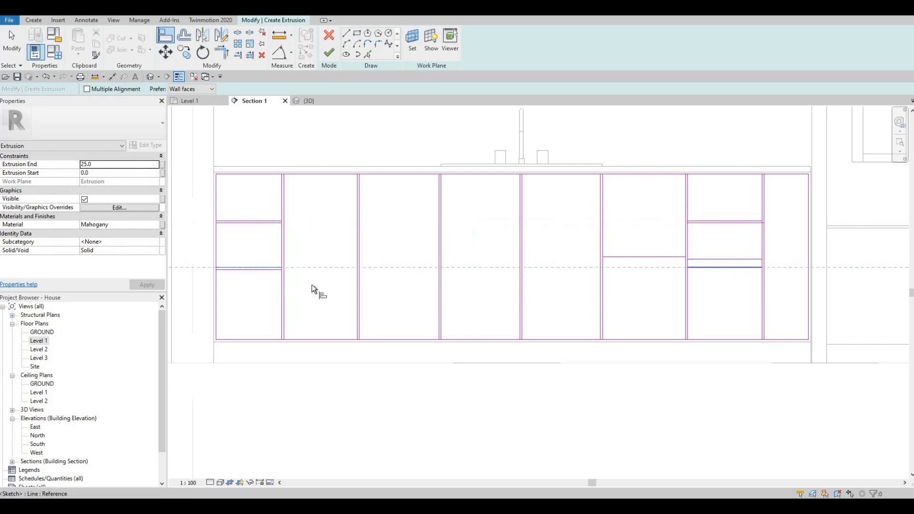
{"action": "left_click", "coordinate": [273, 269]}
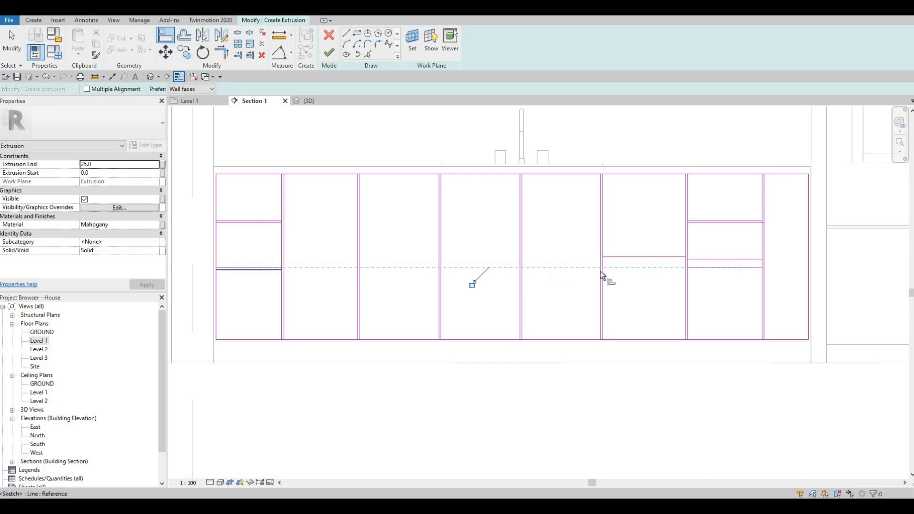
{"action": "left_click", "coordinate": [714, 261]}
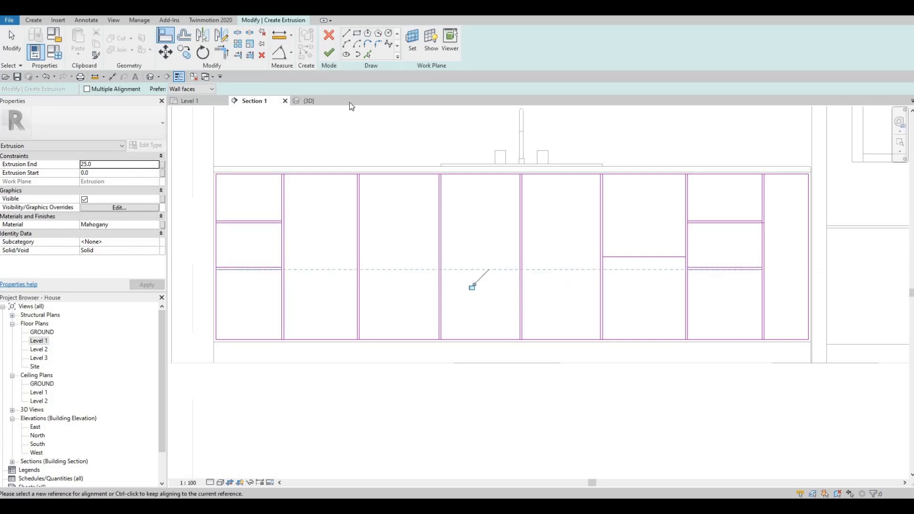
{"action": "key", "text": "Escape"}
Step: Add a parallel line offset 10 mm above the mid-height line in the third compartment from the right using Pick Lines
{"action": "left_click", "coordinate": [368, 53]}
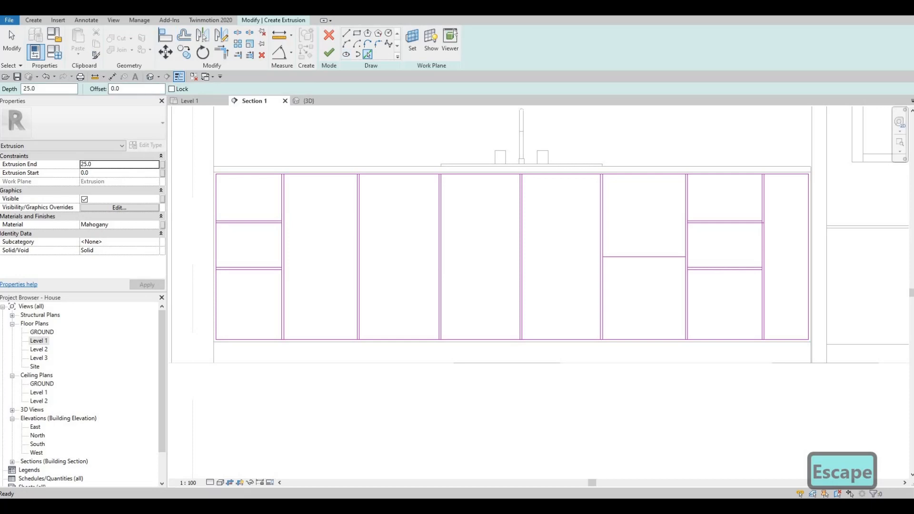
{"action": "type", "text": "10"}
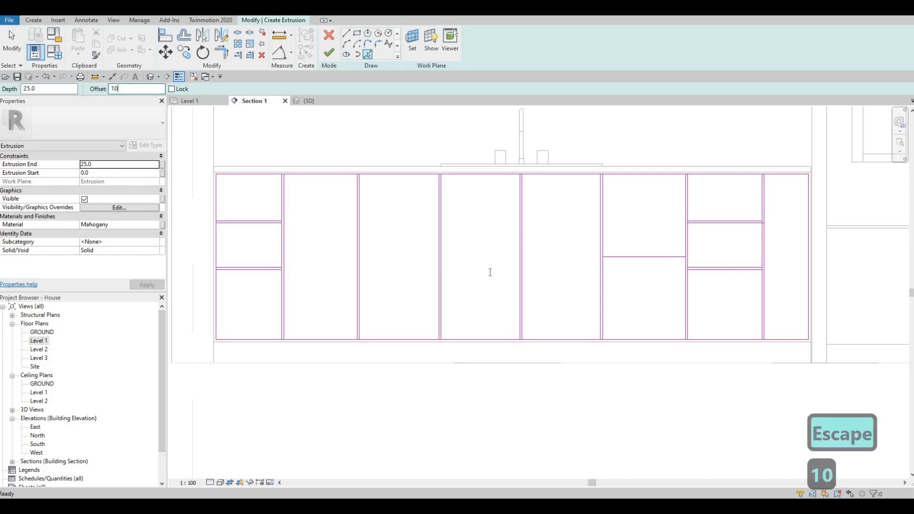
{"action": "left_click", "coordinate": [643, 257]}
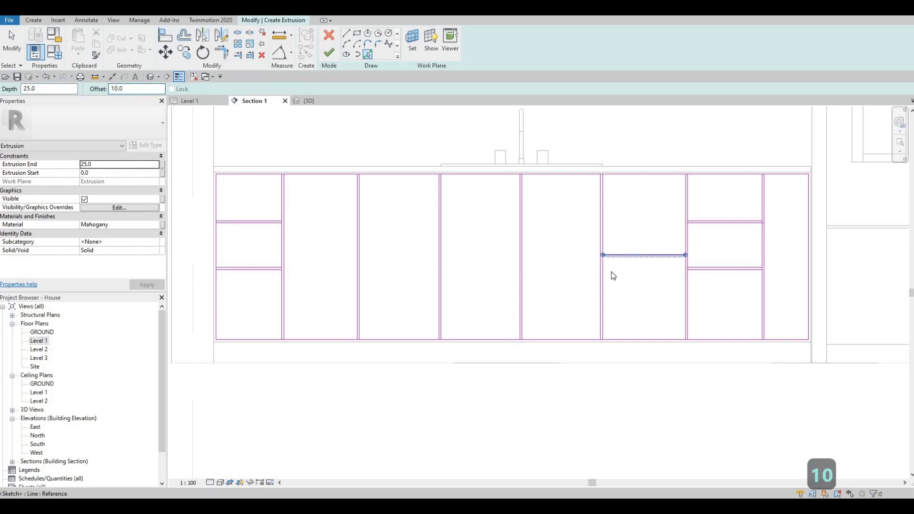
{"action": "key", "text": "Escape"}
{"action": "key", "text": "Escape"}
{"action": "key", "text": "Escape"}
Step: Split the vertical lines on both sides of the leftmost compartment within its upper drawer gap, keeping the inner segments
{"action": "middle_click_drag", "start_coordinate": [553, 261], "coordinate": [643, 274]}
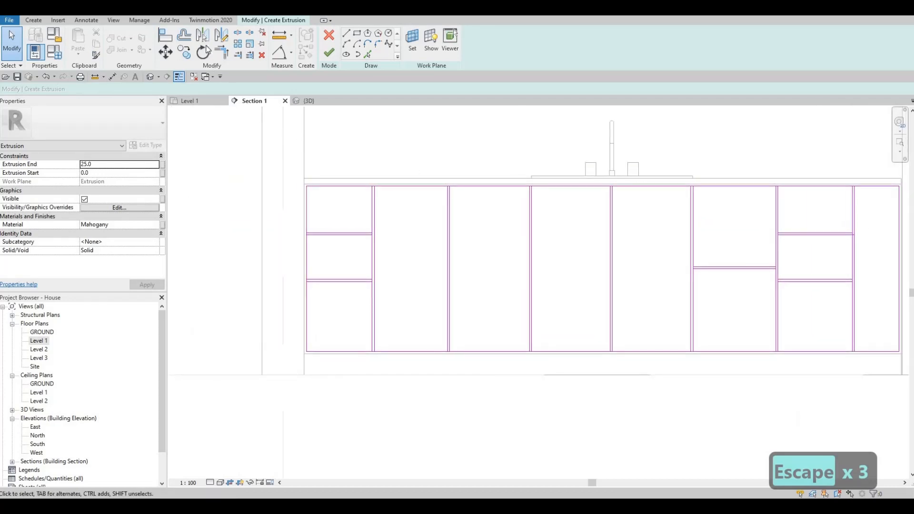
{"action": "key", "text": "s"}
{"action": "key", "text": "l"}
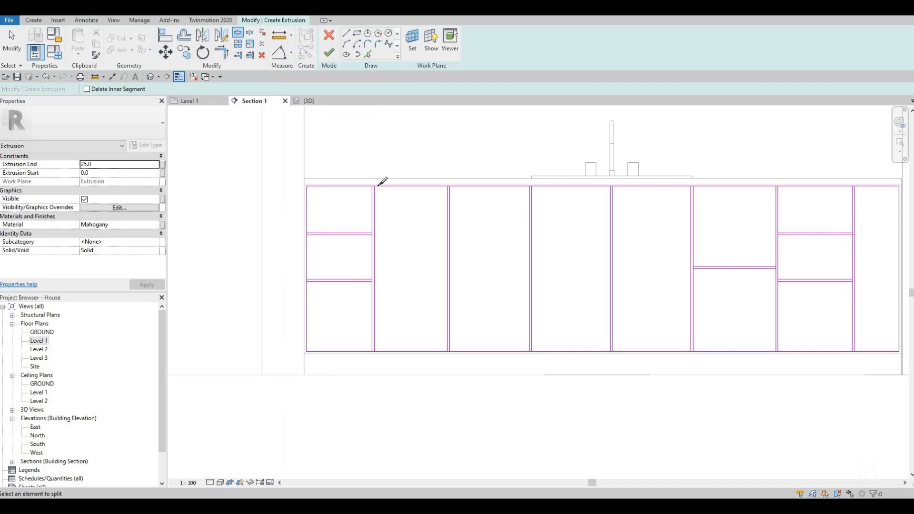
{"action": "scroll", "coordinate": [383, 180], "scroll_direction": "up", "scroll_amount": 5}
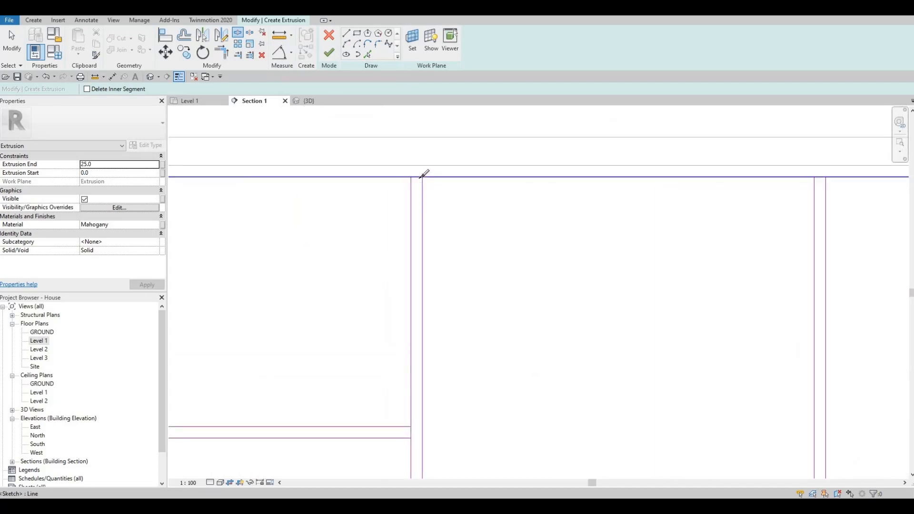
{"action": "middle_click_drag", "start_coordinate": [411, 430], "coordinate": [470, 310]}
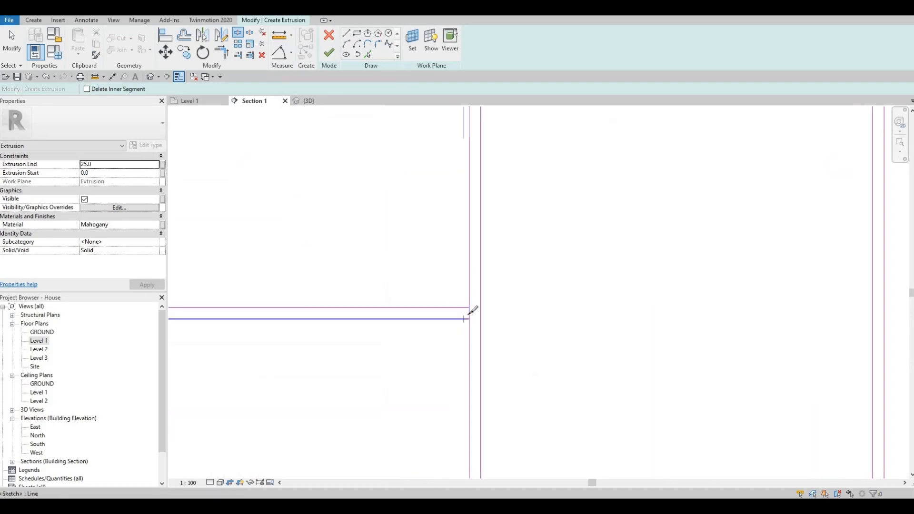
{"action": "left_click", "coordinate": [468, 312]}
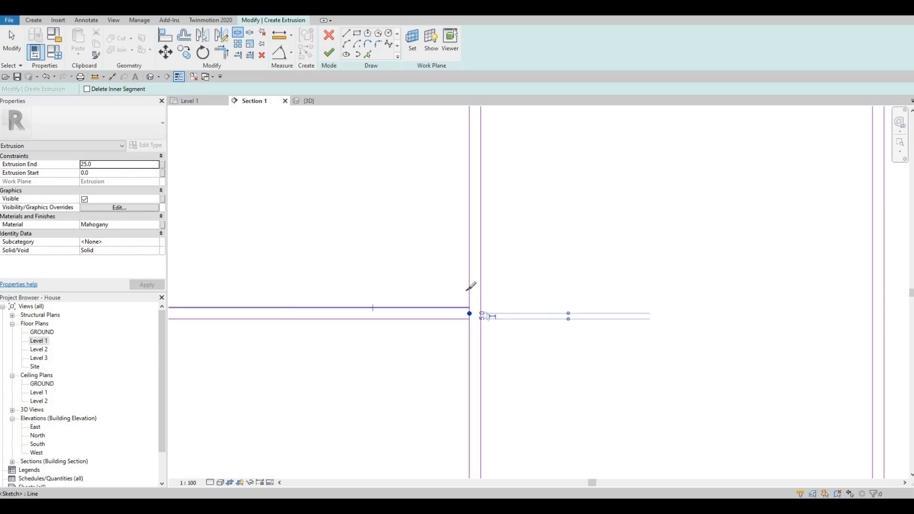
{"action": "middle_click_drag", "start_coordinate": [126, 306], "coordinate": [436, 280]}
{"action": "left_click", "coordinate": [428, 286]}
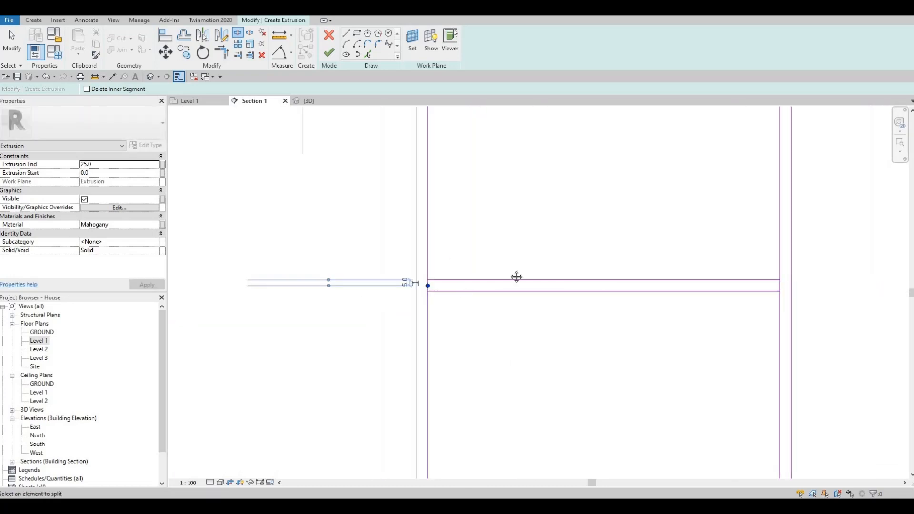
Step: Split the vertical lines bounding the leftmost compartment within its lower drawer gap
{"action": "middle_click_drag", "start_coordinate": [516, 277], "coordinate": [470, 270]}
{"action": "scroll", "coordinate": [469, 272], "scroll_direction": "down", "scroll_amount": 3}
{"action": "middle_click_drag", "start_coordinate": [440, 379], "coordinate": [460, 286]}
{"action": "scroll", "coordinate": [446, 285], "scroll_direction": "up", "scroll_amount": 3}
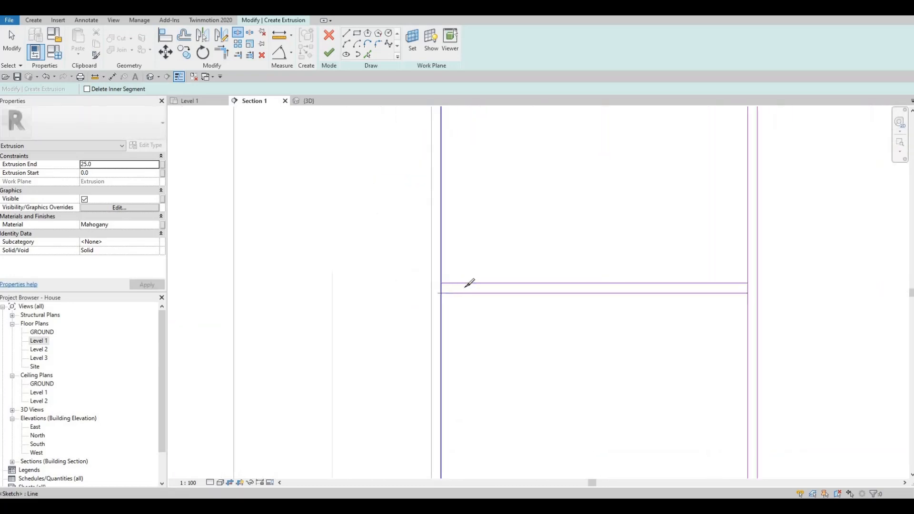
{"action": "left_click", "coordinate": [748, 288]}
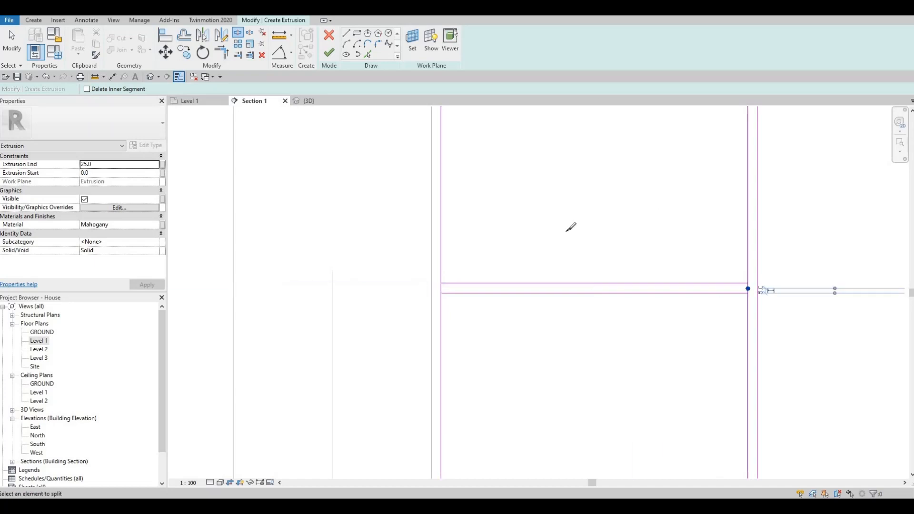
Step: Split the outer rectangle's bottom edge within the first vertical gap from the left
{"action": "middle_click_drag", "start_coordinate": [626, 325], "coordinate": [587, 263]}
{"action": "scroll", "coordinate": [580, 260], "scroll_direction": "down", "scroll_amount": 3}
{"action": "middle_click_drag", "start_coordinate": [632, 371], "coordinate": [646, 282]}
{"action": "scroll", "coordinate": [643, 288], "scroll_direction": "up", "scroll_amount": 4}
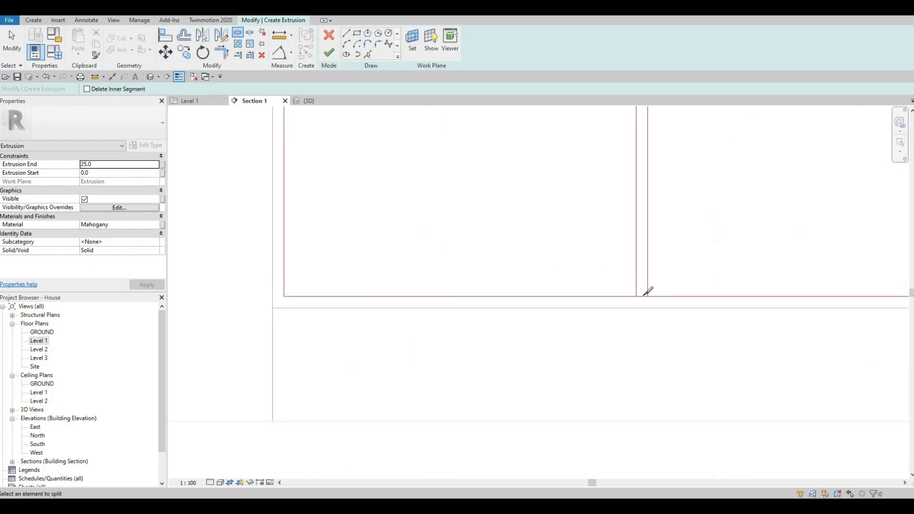
{"action": "left_click", "coordinate": [644, 295]}
Step: Split the outer rectangle's top edge within the second, third and fourth vertical gaps from the left
{"action": "scroll", "coordinate": [636, 304], "scroll_direction": "down", "scroll_amount": 5}
{"action": "middle_click_drag", "start_coordinate": [705, 239], "coordinate": [643, 356]}
{"action": "scroll", "coordinate": [642, 356], "scroll_direction": "down", "scroll_amount": 3}
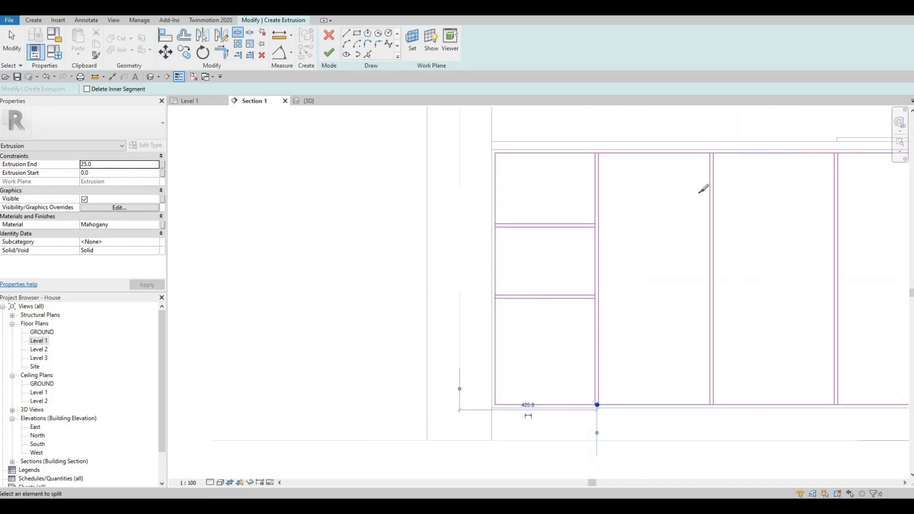
{"action": "middle_click_drag", "start_coordinate": [716, 138], "coordinate": [699, 191]}
{"action": "scroll", "coordinate": [698, 190], "scroll_direction": "up", "scroll_amount": 4}
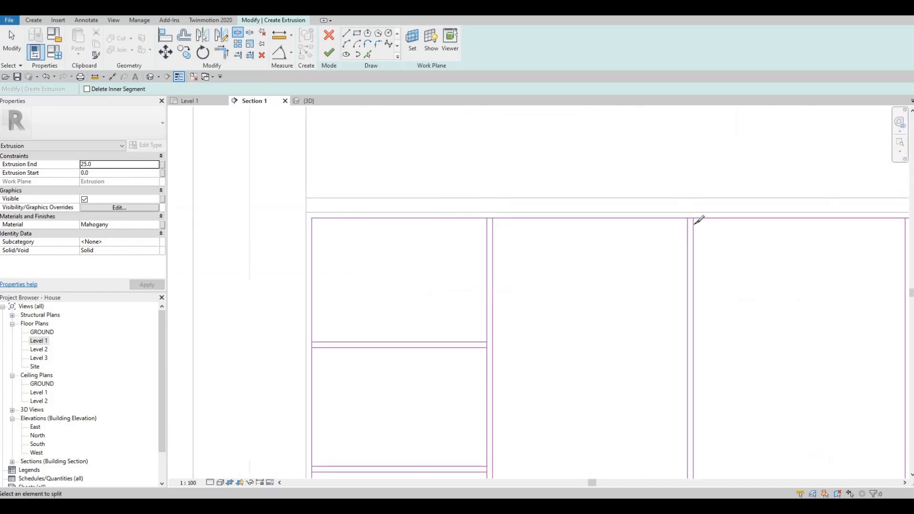
{"action": "scroll", "coordinate": [696, 219], "scroll_direction": "up", "scroll_amount": 4}
{"action": "left_click", "coordinate": [690, 220]}
{"action": "scroll", "coordinate": [595, 229], "scroll_direction": "down", "scroll_amount": 4}
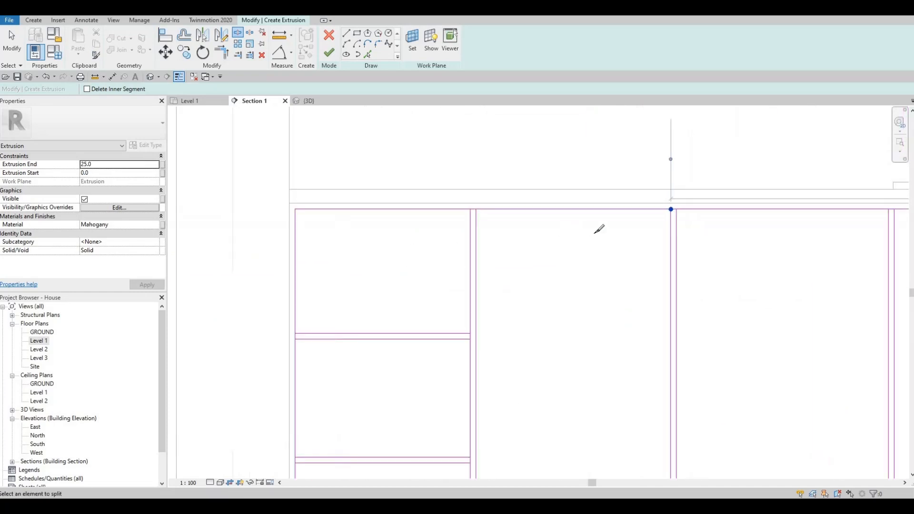
{"action": "middle_click_drag", "start_coordinate": [891, 210], "coordinate": [607, 233]}
{"action": "scroll", "coordinate": [609, 233], "scroll_direction": "up", "scroll_amount": 1}
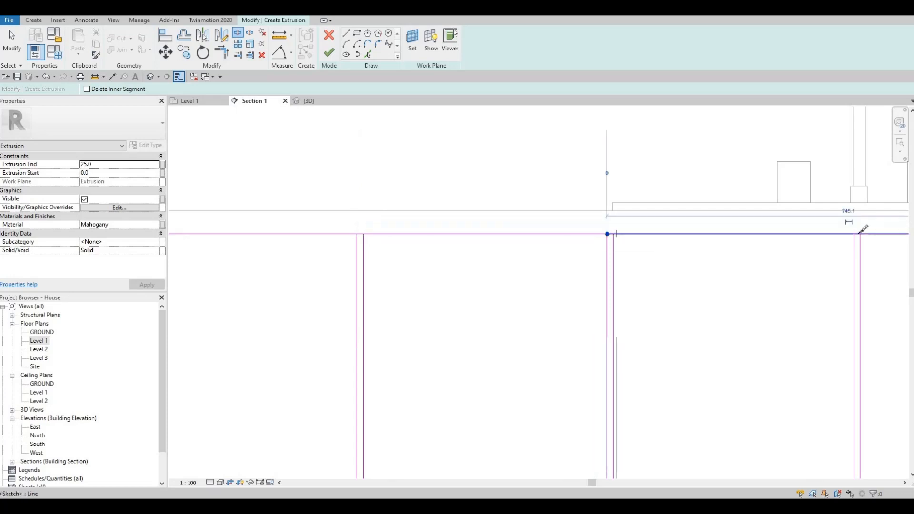
{"action": "middle_click_drag", "start_coordinate": [371, 235], "coordinate": [362, 217]}
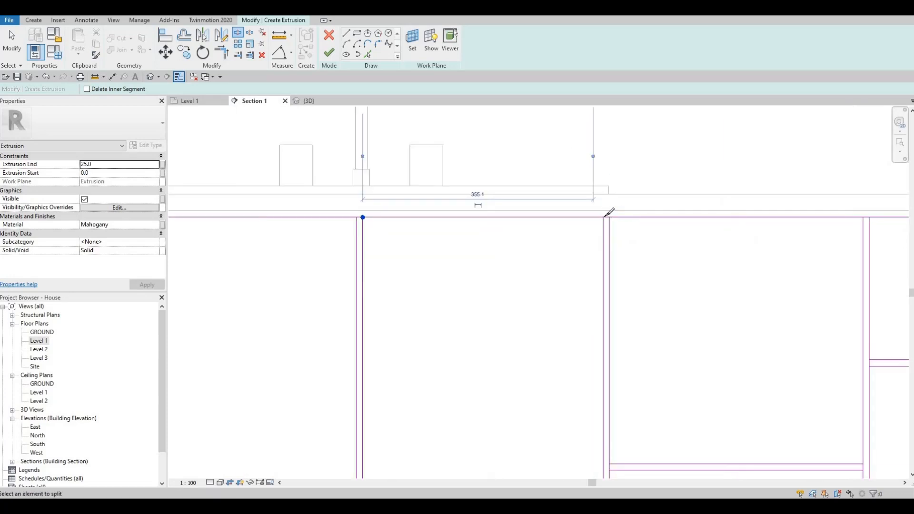
Step: Split the outer rectangle's top edge within the three rightmost vertical gaps
{"action": "left_click", "coordinate": [604, 218]}
{"action": "middle_click_drag", "start_coordinate": [865, 218], "coordinate": [340, 172]}
{"action": "scroll", "coordinate": [640, 226], "scroll_direction": "up", "scroll_amount": 1}
{"action": "left_click", "coordinate": [641, 225]}
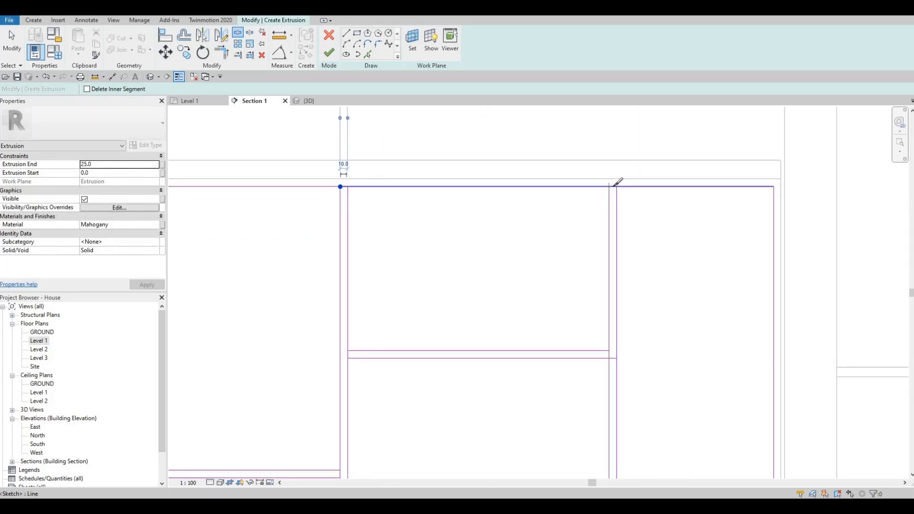
{"action": "left_click", "coordinate": [609, 186]}
Step: Split the outer rectangle's bottom edge within the rightmost vertical gap
{"action": "middle_click_drag", "start_coordinate": [624, 477], "coordinate": [611, 251]}
{"action": "scroll", "coordinate": [611, 252], "scroll_direction": "down", "scroll_amount": 6}
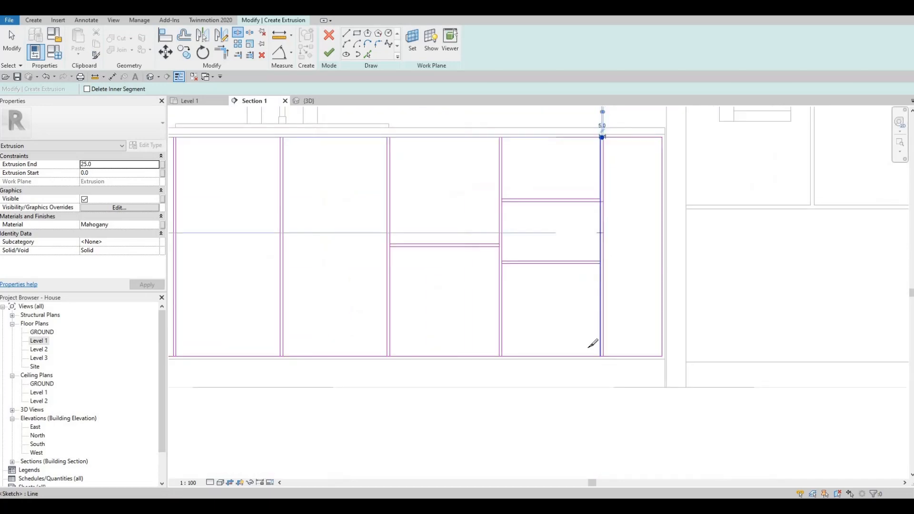
{"action": "scroll", "coordinate": [605, 354], "scroll_direction": "up", "scroll_amount": 3}
{"action": "scroll", "coordinate": [607, 349], "scroll_direction": "up", "scroll_amount": 2}
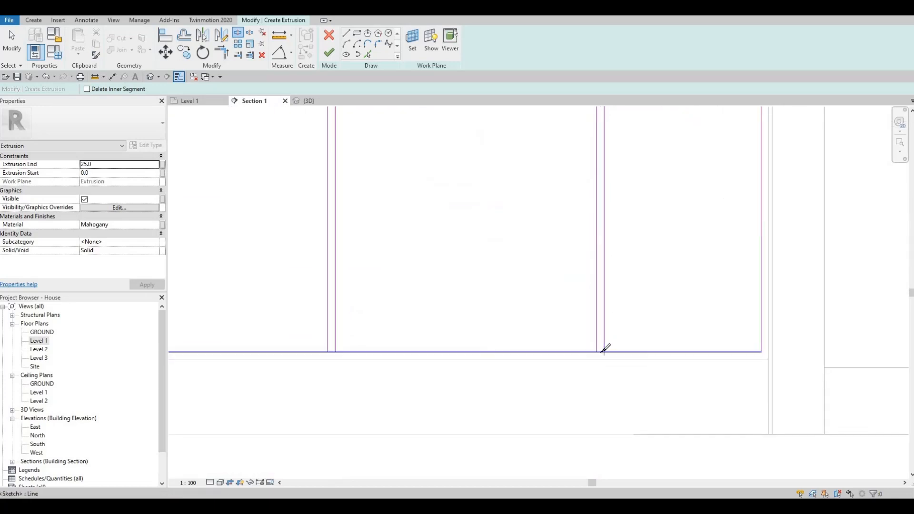
{"action": "left_click", "coordinate": [600, 352]}
Step: Split the vertical lines on both sides of the second compartment from the right within its two drawer gaps
{"action": "middle_click_drag", "start_coordinate": [599, 114], "coordinate": [648, 399]}
{"action": "scroll", "coordinate": [647, 388], "scroll_direction": "up", "scroll_amount": 3}
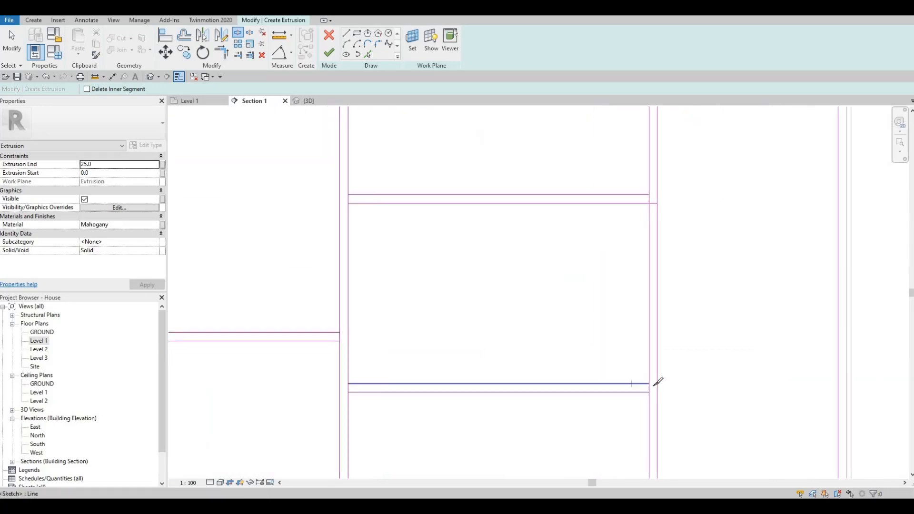
{"action": "left_click", "coordinate": [654, 387]}
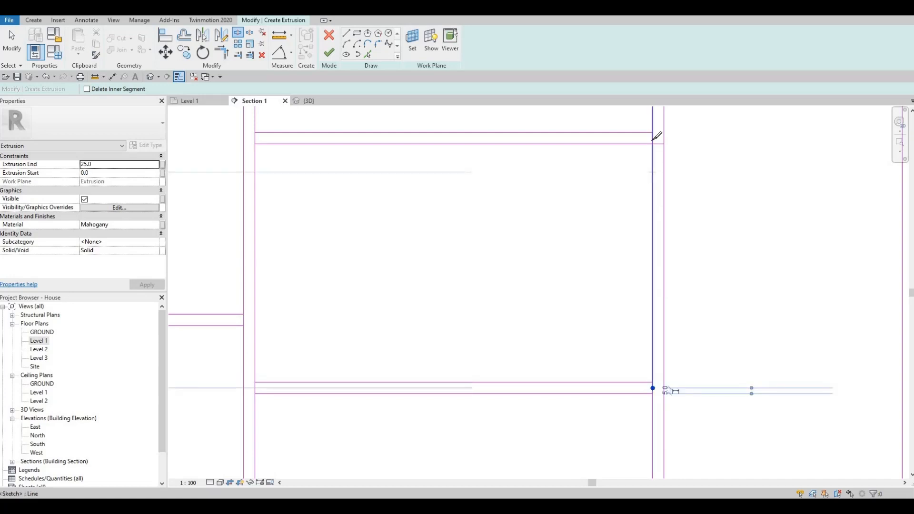
{"action": "left_click", "coordinate": [256, 139]}
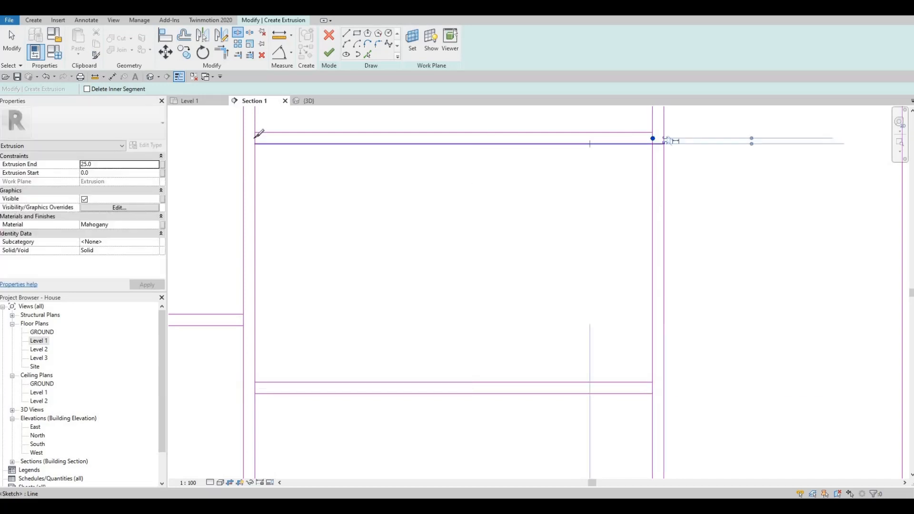
{"action": "left_click", "coordinate": [255, 388]}
Step: Split the vertical line on the right side of the third compartment from the right within its mid-height gap
{"action": "middle_click_drag", "start_coordinate": [251, 351], "coordinate": [560, 258]}
{"action": "left_click", "coordinate": [553, 226]}
{"action": "middle_click_drag", "start_coordinate": [302, 252], "coordinate": [476, 238]}
{"action": "scroll", "coordinate": [476, 238], "scroll_direction": "down", "scroll_amount": 3}
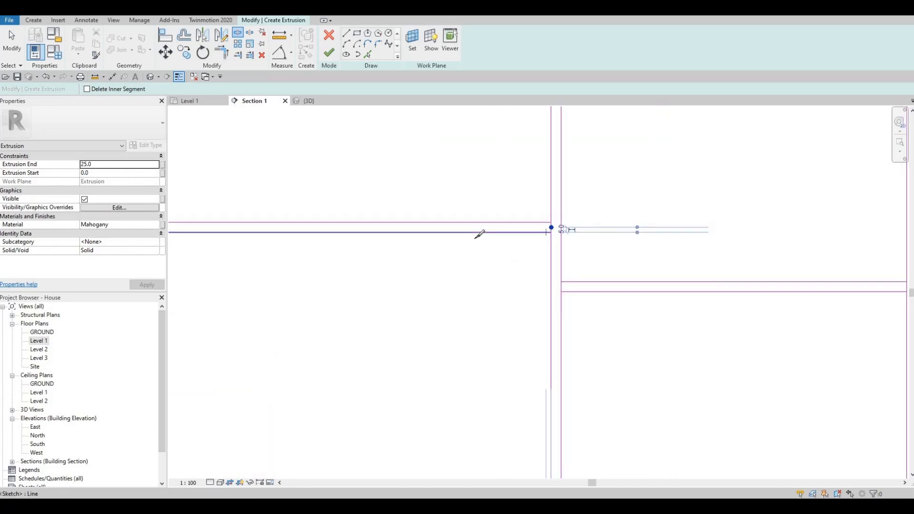
Step: Split the vertical line on the left side of the third compartment from the right within its mid-height gap
{"action": "middle_click_drag", "start_coordinate": [240, 229], "coordinate": [478, 232]}
{"action": "scroll", "coordinate": [477, 232], "scroll_direction": "up", "scroll_amount": 2}
{"action": "left_click", "coordinate": [477, 230]}
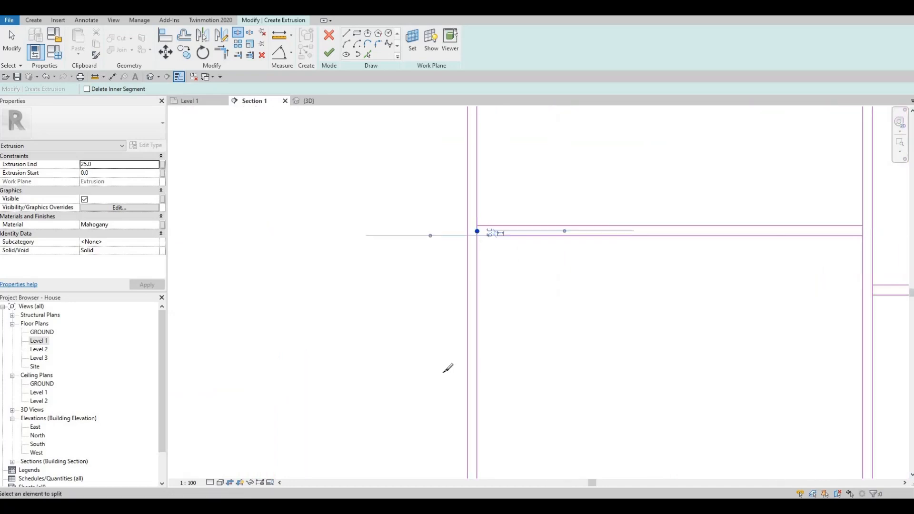
Step: Split the outer rectangle's bottom edge within the second, third and fourth vertical gaps from the right
{"action": "scroll", "coordinate": [478, 231], "scroll_direction": "down", "scroll_amount": 3}
{"action": "scroll", "coordinate": [608, 357], "scroll_direction": "up", "scroll_amount": 3}
{"action": "scroll", "coordinate": [614, 351], "scroll_direction": "up", "scroll_amount": 2}
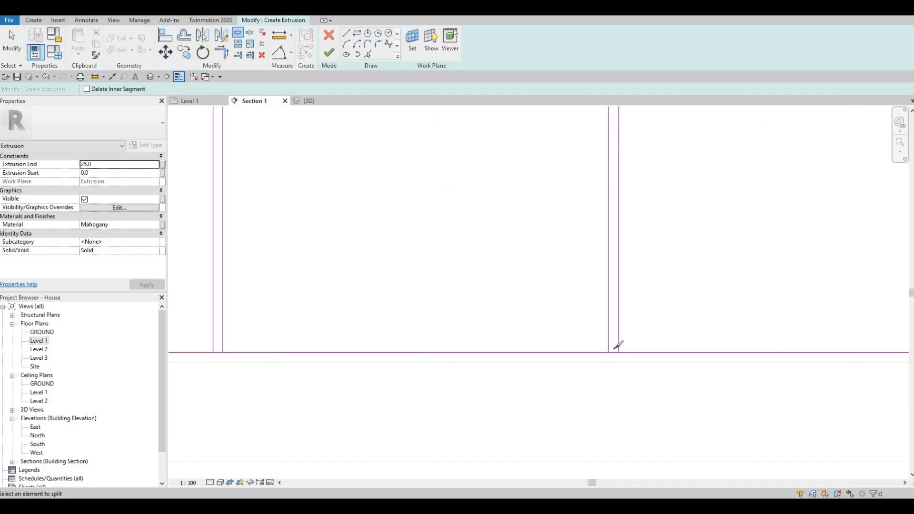
{"action": "left_click", "coordinate": [613, 352]}
{"action": "middle_click_drag", "start_coordinate": [344, 354], "coordinate": [729, 327]}
{"action": "scroll", "coordinate": [600, 324], "scroll_direction": "up", "scroll_amount": 1}
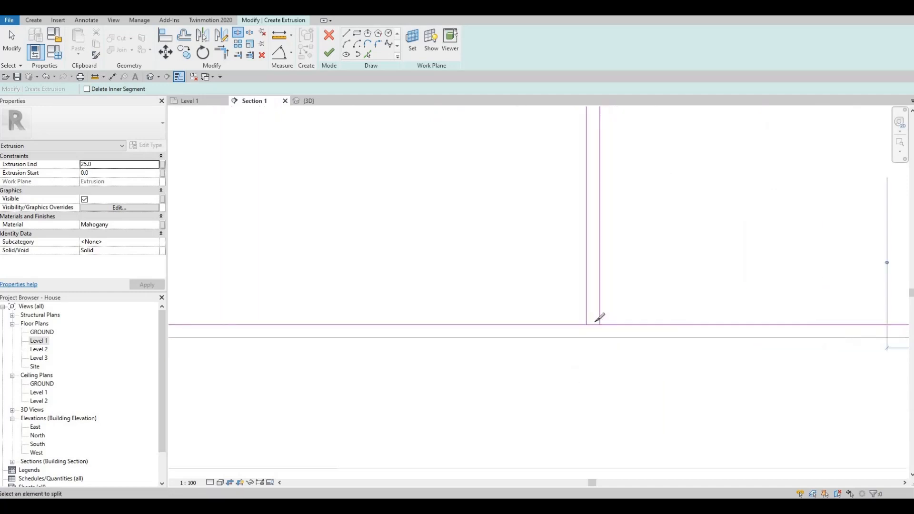
{"action": "left_click", "coordinate": [592, 326]}
{"action": "middle_click_drag", "start_coordinate": [390, 336], "coordinate": [812, 337]}
{"action": "middle_click_drag", "start_coordinate": [523, 315], "coordinate": [522, 315]}
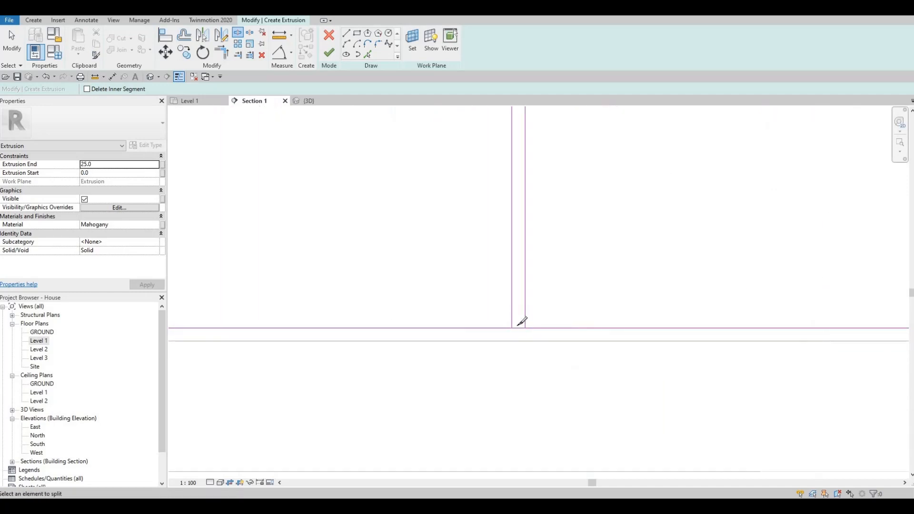
{"action": "left_click", "coordinate": [518, 327]}
Step: Split the outer rectangle's bottom edge within the remaining vertical gaps toward the left end
{"action": "scroll", "coordinate": [505, 318], "scroll_direction": "down", "scroll_amount": 2}
{"action": "middle_click_drag", "start_coordinate": [428, 322], "coordinate": [686, 322]}
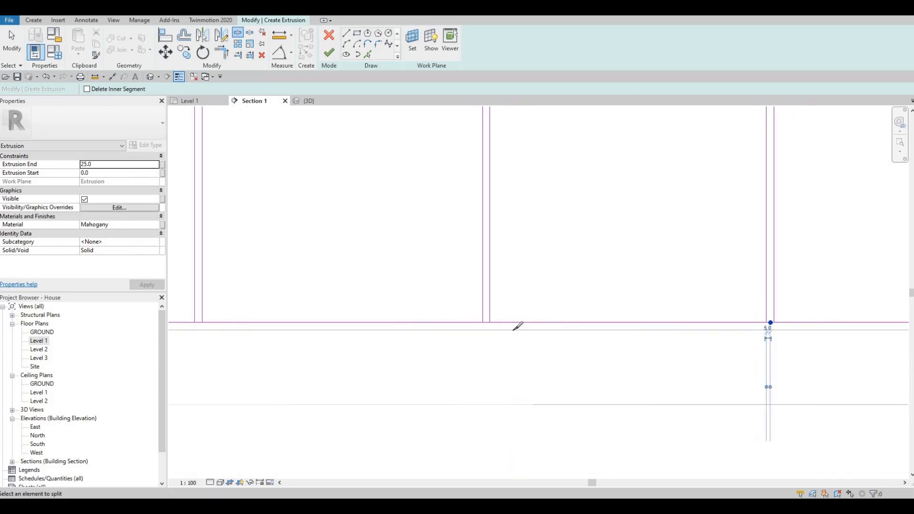
{"action": "scroll", "coordinate": [436, 322], "scroll_direction": "up", "scroll_amount": 2}
{"action": "left_click", "coordinate": [513, 323]}
{"action": "scroll", "coordinate": [537, 322], "scroll_direction": "down", "scroll_amount": 2}
{"action": "middle_click_drag", "start_coordinate": [329, 318], "coordinate": [542, 323]}
{"action": "scroll", "coordinate": [519, 324], "scroll_direction": "up", "scroll_amount": 2}
{"action": "left_click", "coordinate": [514, 328]}
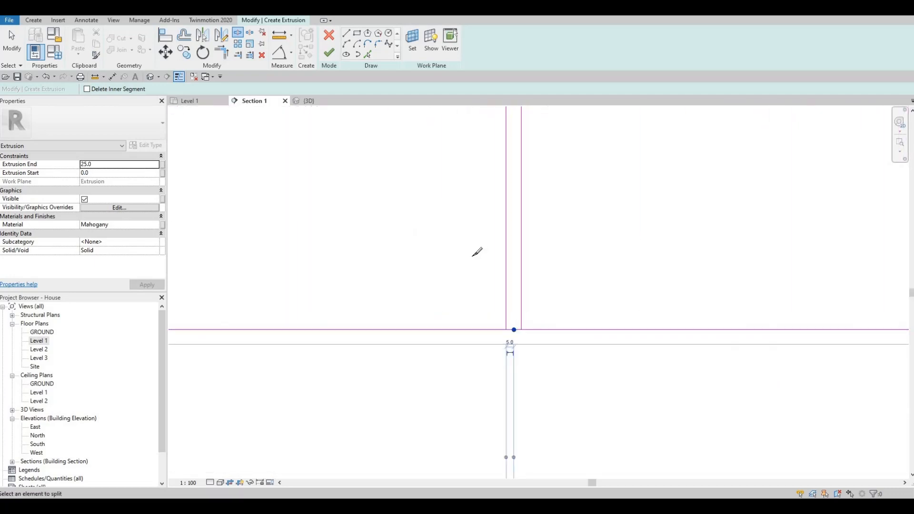
{"action": "scroll", "coordinate": [522, 314], "scroll_direction": "down", "scroll_amount": 2}
{"action": "scroll", "coordinate": [525, 310], "scroll_direction": "down", "scroll_amount": 3}
{"action": "key", "text": "Escape"}
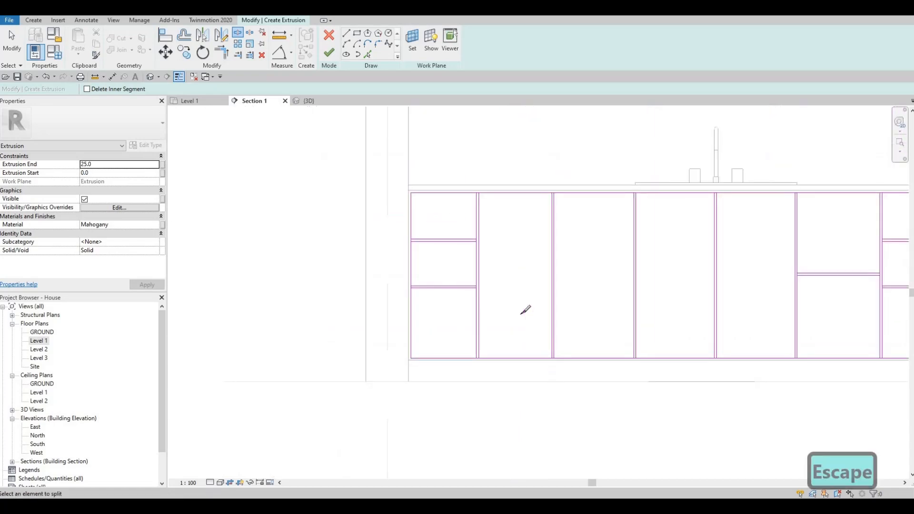
Step: Trim the sketch lines to corners around the top drawer front of the leftmost compartment
{"action": "key", "text": "t"}
{"action": "key", "text": "r"}
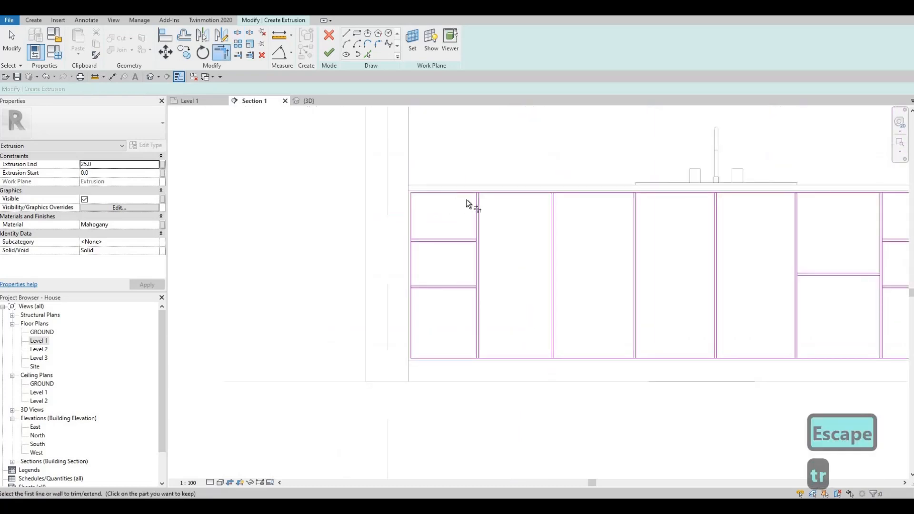
{"action": "scroll", "coordinate": [467, 199], "scroll_direction": "up", "scroll_amount": 3}
{"action": "left_click", "coordinate": [491, 184]}
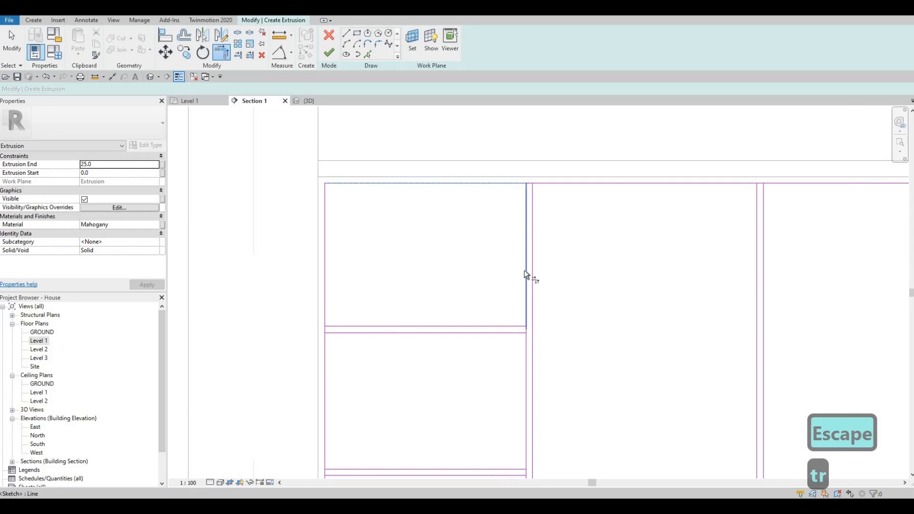
{"action": "left_click", "coordinate": [504, 326]}
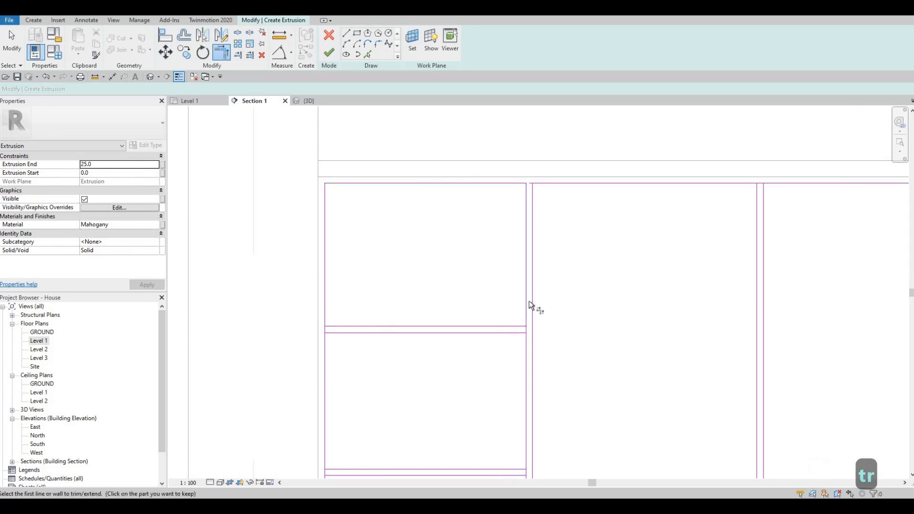
{"action": "left_click", "coordinate": [524, 300]}
{"action": "left_click", "coordinate": [349, 325]}
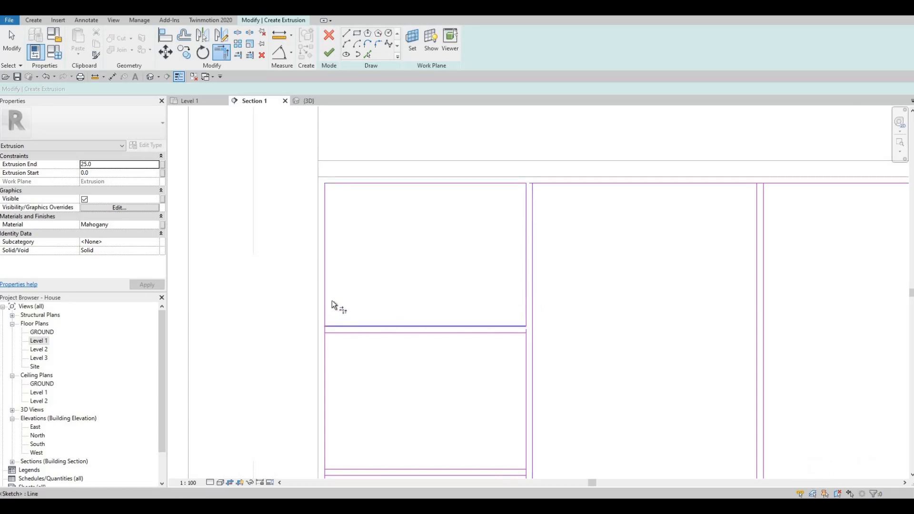
{"action": "left_click", "coordinate": [326, 298]}
Step: Trim the sketch lines to corners around the middle drawer front of the leftmost compartment
{"action": "left_click", "coordinate": [336, 333]}
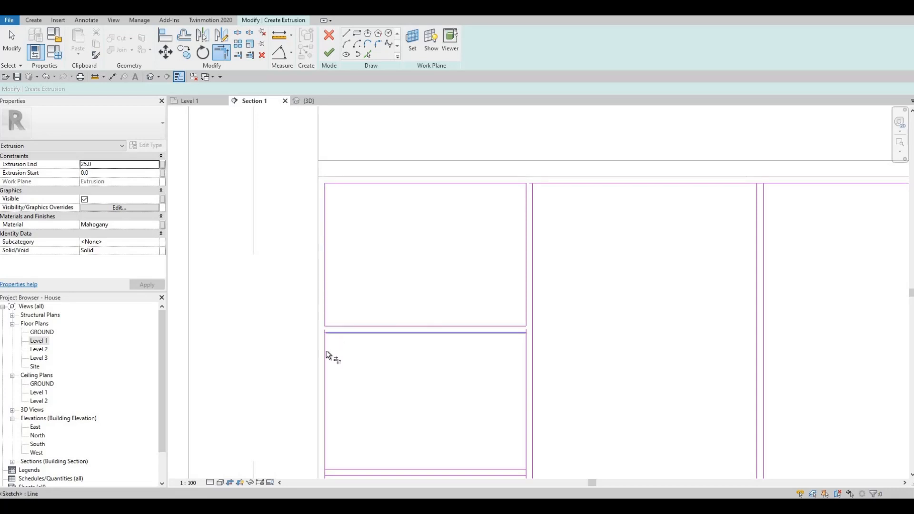
{"action": "left_click", "coordinate": [525, 350]}
{"action": "middle_click_drag", "start_coordinate": [501, 390], "coordinate": [549, 138]}
{"action": "left_click", "coordinate": [547, 216]}
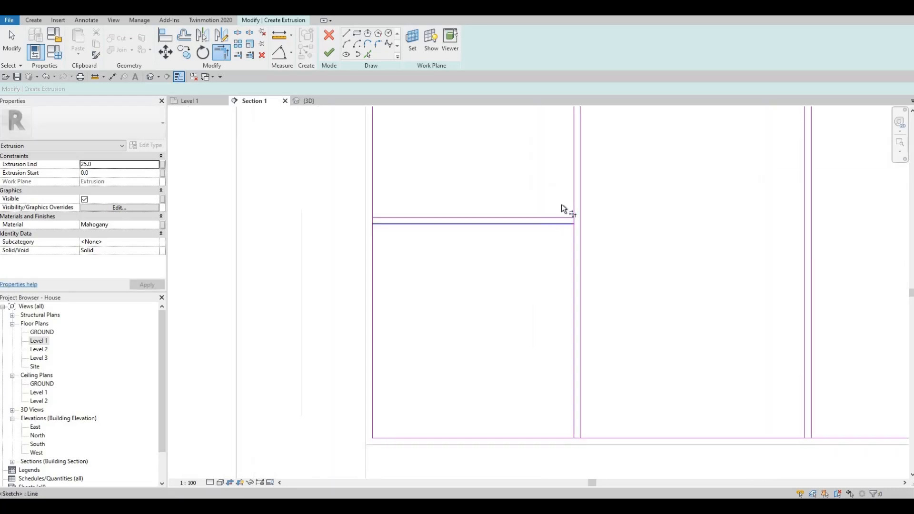
{"action": "left_click", "coordinate": [573, 182]}
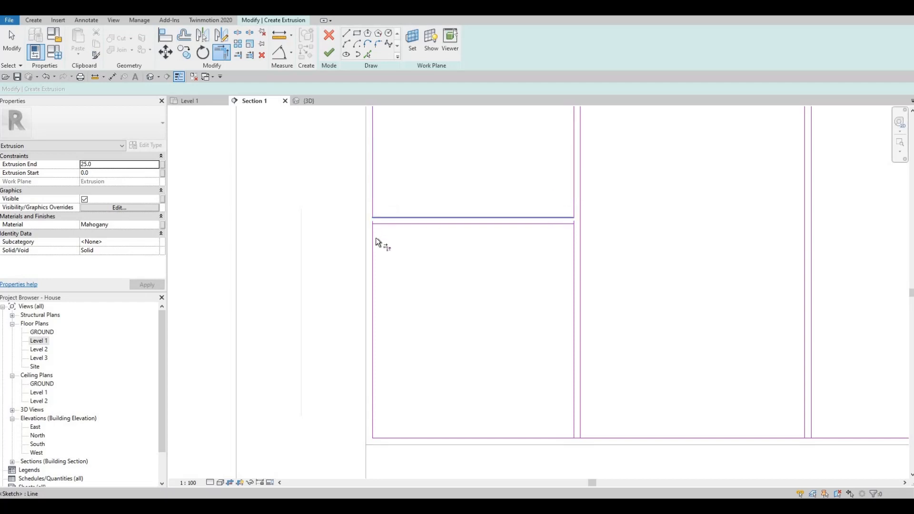
Step: Trim the corners of the leftmost compartment's bottom drawer front and the bottom-left corner of the door front beside it
{"action": "left_click", "coordinate": [543, 222]}
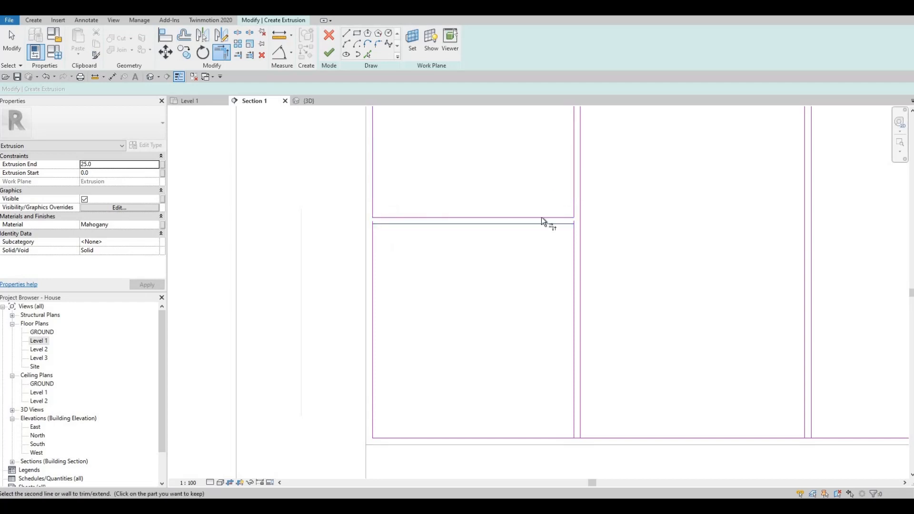
{"action": "left_click", "coordinate": [574, 240]}
{"action": "middle_click_drag", "start_coordinate": [571, 395], "coordinate": [569, 266]}
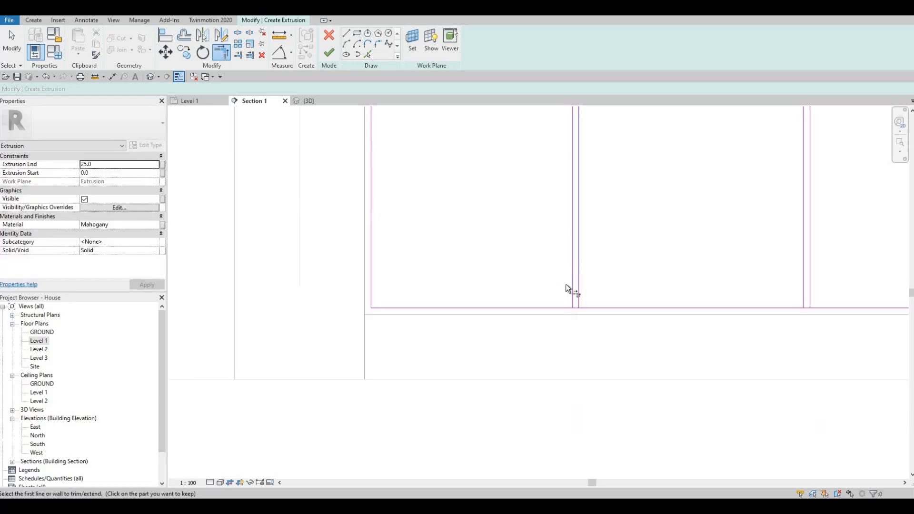
{"action": "left_click", "coordinate": [572, 281]}
{"action": "left_click", "coordinate": [553, 309]}
{"action": "left_click", "coordinate": [598, 307]}
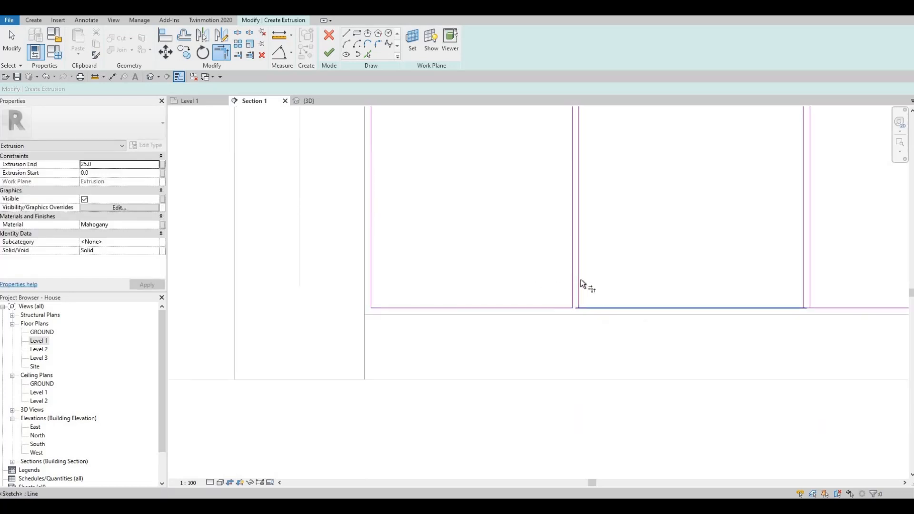
{"action": "left_click", "coordinate": [580, 281]}
Step: Trim the second front's top corners and the third front's top-left corner, counting from the left
{"action": "scroll", "coordinate": [601, 173], "scroll_direction": "down", "scroll_amount": 4}
{"action": "middle_click_drag", "start_coordinate": [667, 149], "coordinate": [614, 345]}
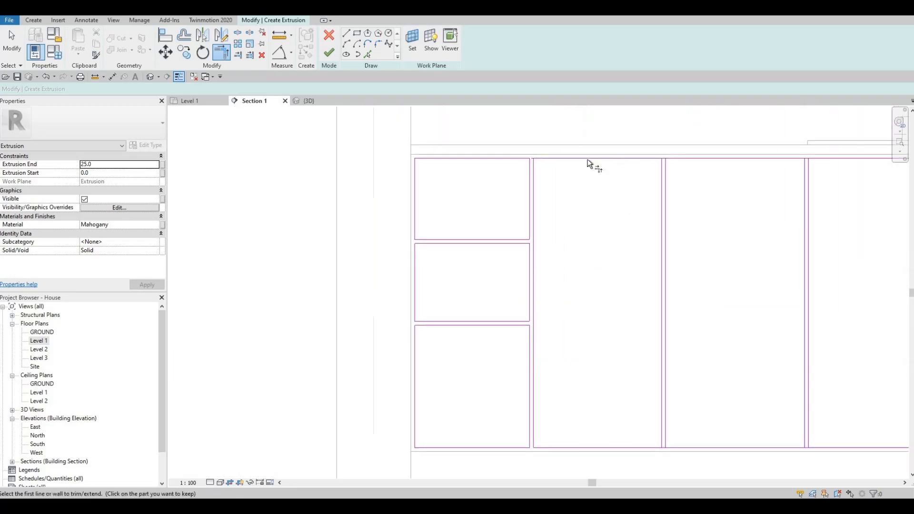
{"action": "scroll", "coordinate": [471, 166], "scroll_direction": "up", "scroll_amount": 5}
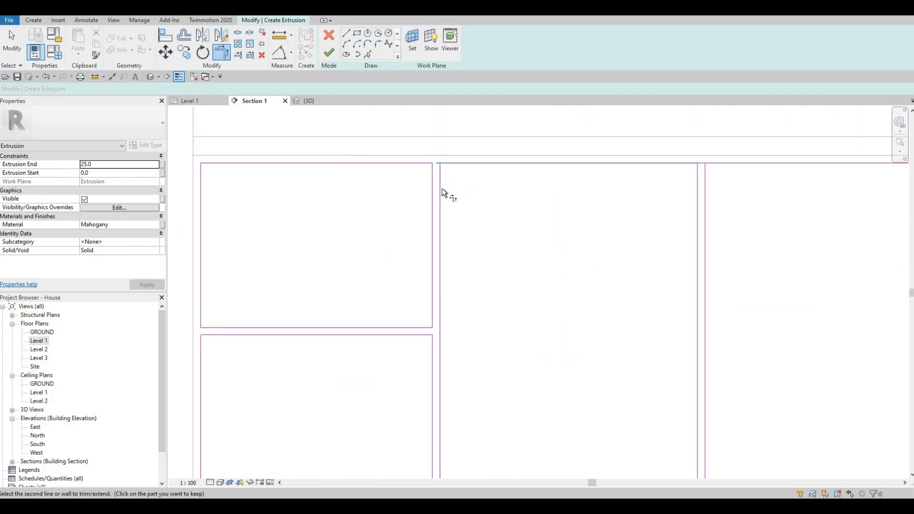
{"action": "left_click", "coordinate": [707, 179]}
{"action": "left_click", "coordinate": [724, 162]}
Step: Trim the top corners on both sides of the gap between the third and fourth fronts from the left
{"action": "scroll", "coordinate": [741, 178], "scroll_direction": "down", "scroll_amount": 1}
{"action": "middle_click_drag", "start_coordinate": [740, 178], "coordinate": [408, 196]}
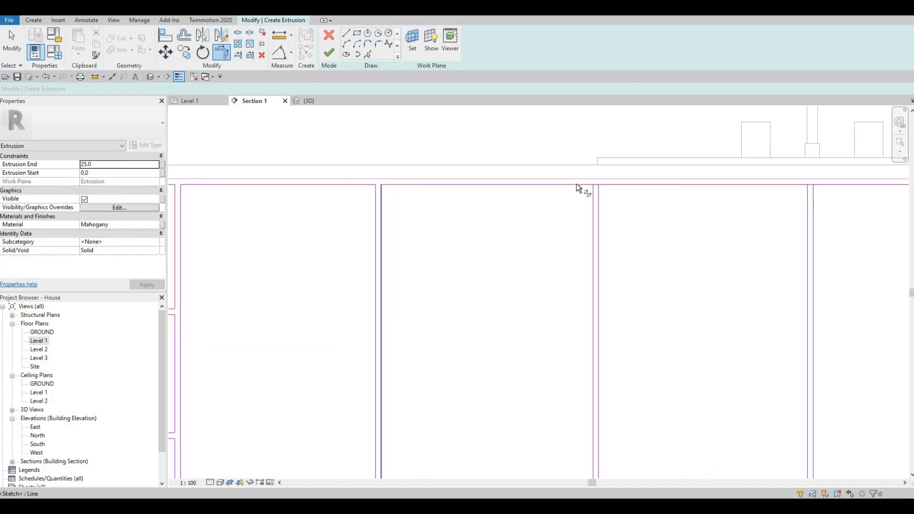
{"action": "scroll", "coordinate": [583, 186], "scroll_direction": "up", "scroll_amount": 1}
{"action": "left_click", "coordinate": [594, 206]}
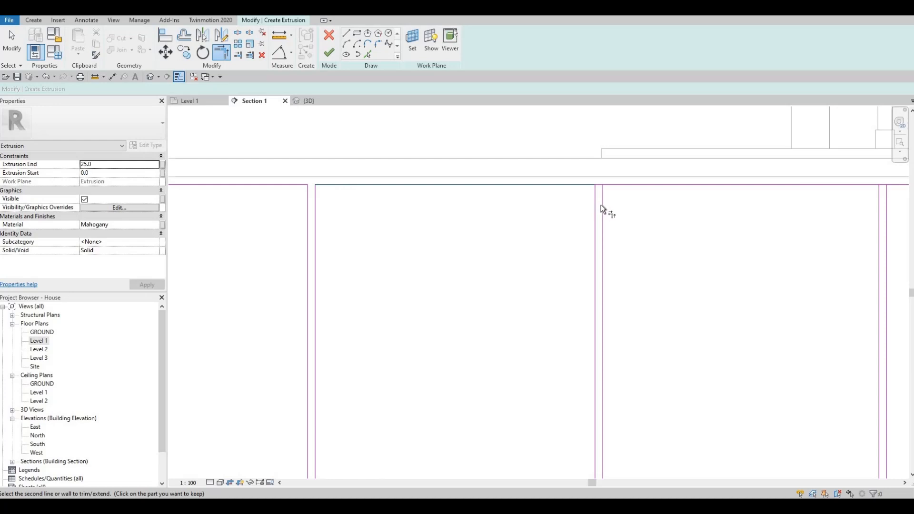
{"action": "left_click", "coordinate": [616, 184]}
Step: Trim the top corners at the gaps on both sides of the fifth compartment from the left
{"action": "middle_click_drag", "start_coordinate": [731, 215], "coordinate": [461, 200]}
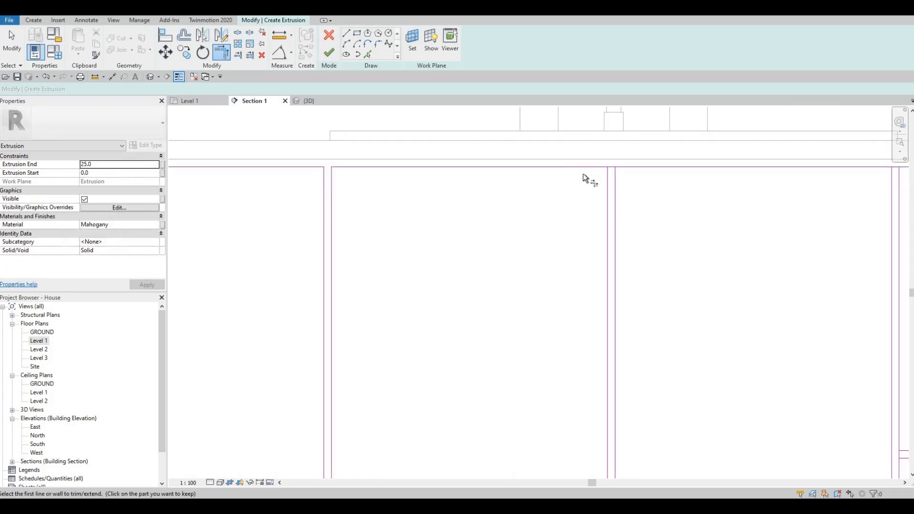
{"action": "middle_click_drag", "start_coordinate": [679, 161], "coordinate": [623, 157]}
{"action": "scroll", "coordinate": [624, 156], "scroll_direction": "down", "scroll_amount": 1}
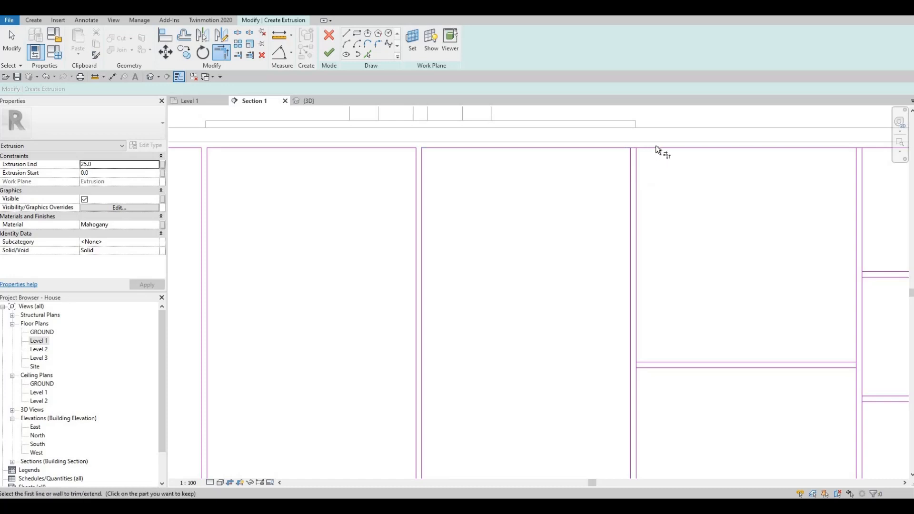
{"action": "left_click", "coordinate": [636, 164]}
{"action": "left_click", "coordinate": [717, 147]}
Step: Trim the top corners at the gap between the third and second compartments from the right
{"action": "scroll", "coordinate": [550, 182], "scroll_direction": "down", "scroll_amount": 1}
{"action": "middle_click_drag", "start_coordinate": [806, 154], "coordinate": [544, 167]}
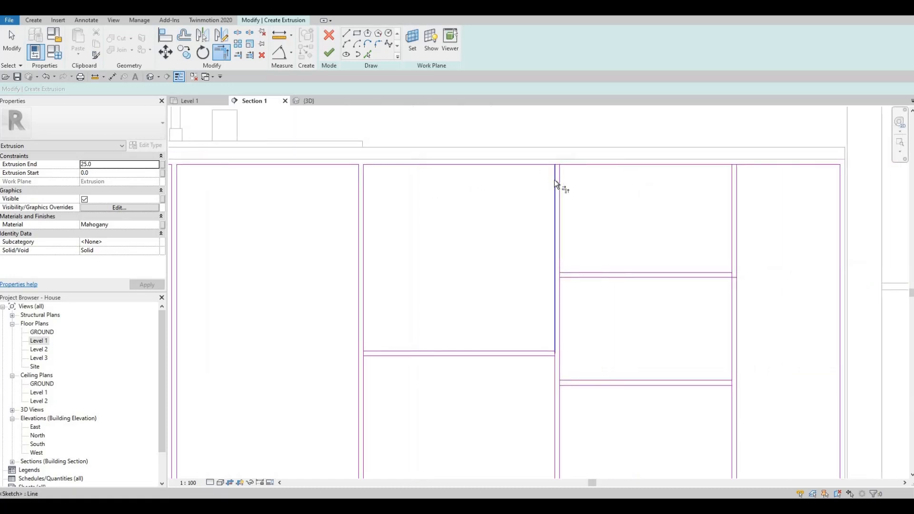
{"action": "left_click", "coordinate": [557, 182]}
{"action": "left_click", "coordinate": [556, 166]}
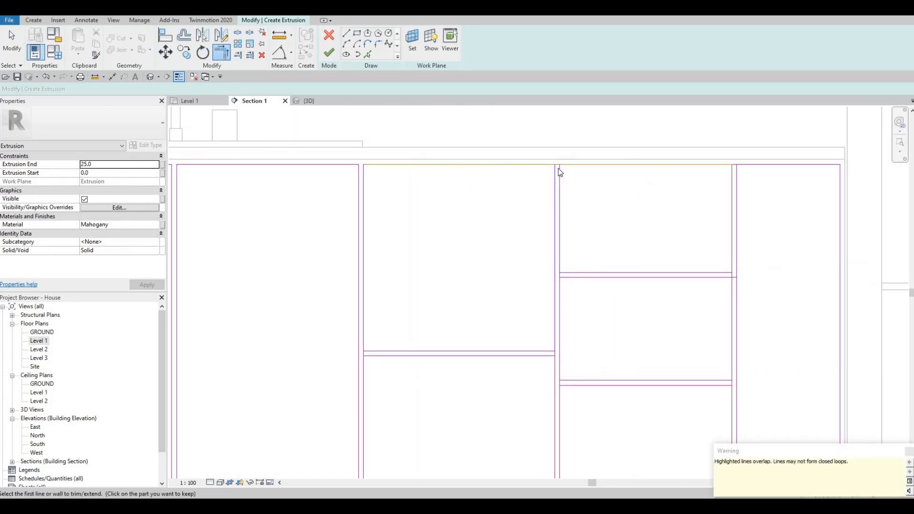
{"action": "scroll", "coordinate": [556, 171], "scroll_direction": "up", "scroll_amount": 2}
{"action": "key", "text": "Escape"}
{"action": "key", "text": "Escape"}
{"action": "key", "text": "t"}
{"action": "key", "text": "r"}
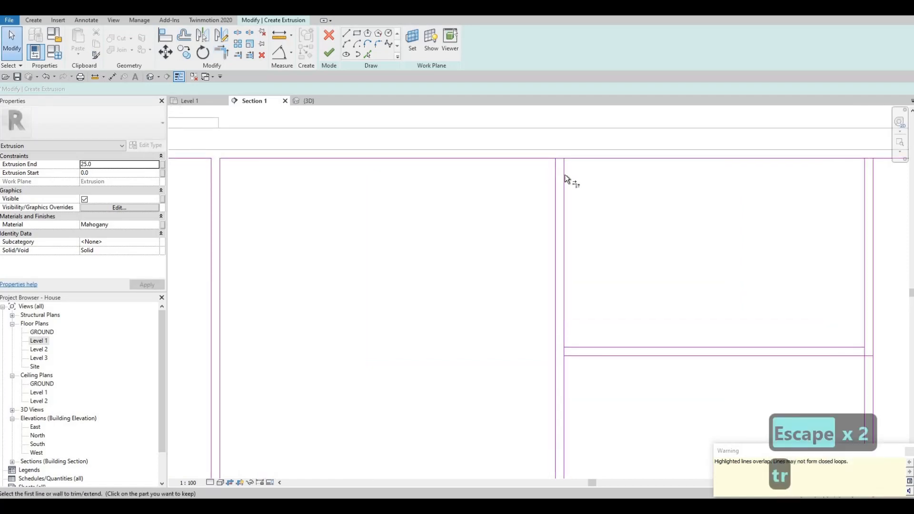
{"action": "left_click", "coordinate": [555, 181]}
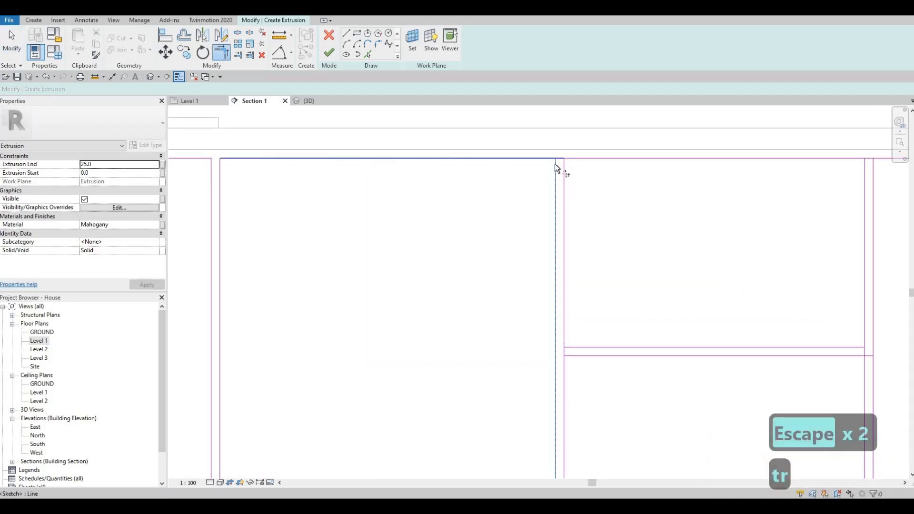
Step: Trim the top corners at the rightmost vertical gap and the corners at the right end of the adjacent upper drawer gap
{"action": "scroll", "coordinate": [540, 174], "scroll_direction": "down", "scroll_amount": 2}
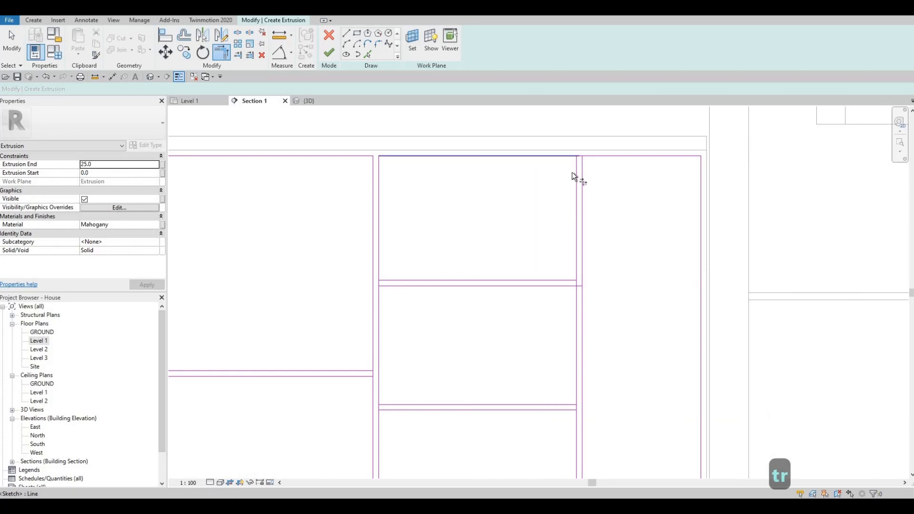
{"action": "left_click", "coordinate": [593, 156]}
{"action": "left_click", "coordinate": [565, 281]}
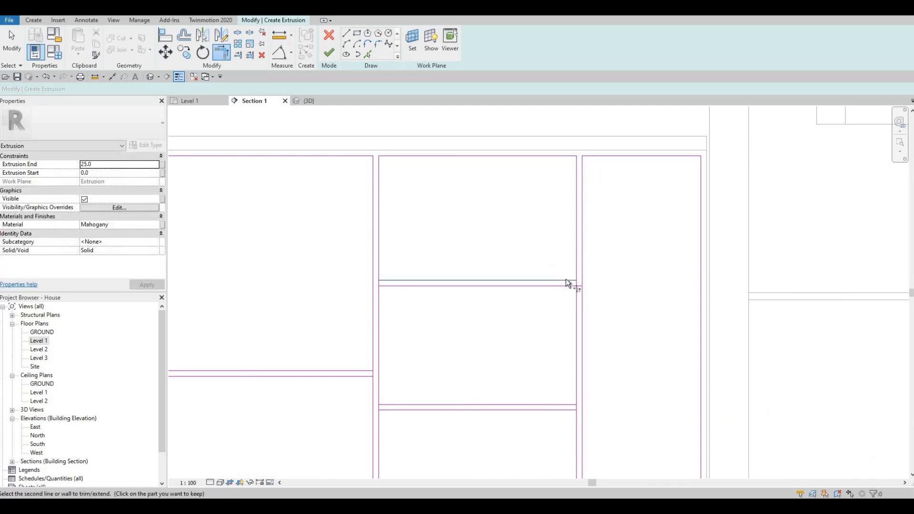
{"action": "left_click", "coordinate": [576, 262]}
{"action": "left_click", "coordinate": [560, 287]}
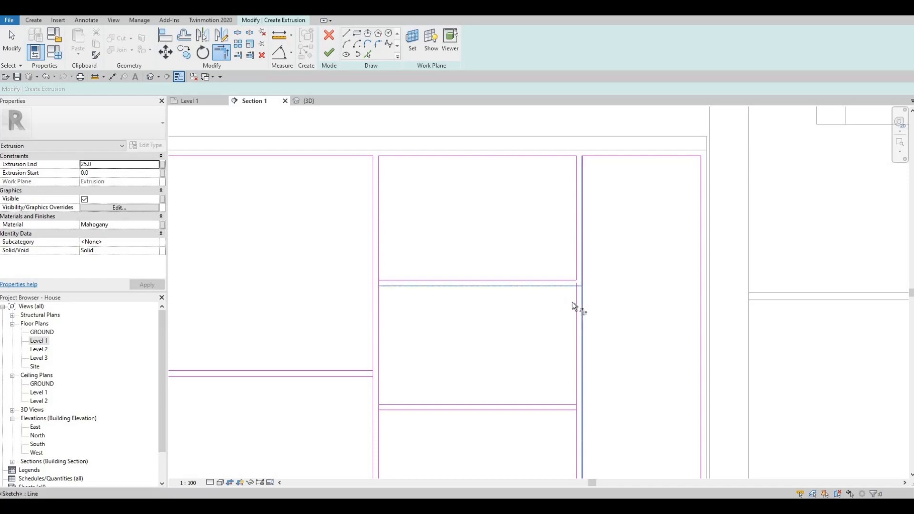
Step: Trim the sketch corners at the gap between the upper and middle drawer fronts of the right-hand three-drawer column
{"action": "left_click", "coordinate": [573, 305]}
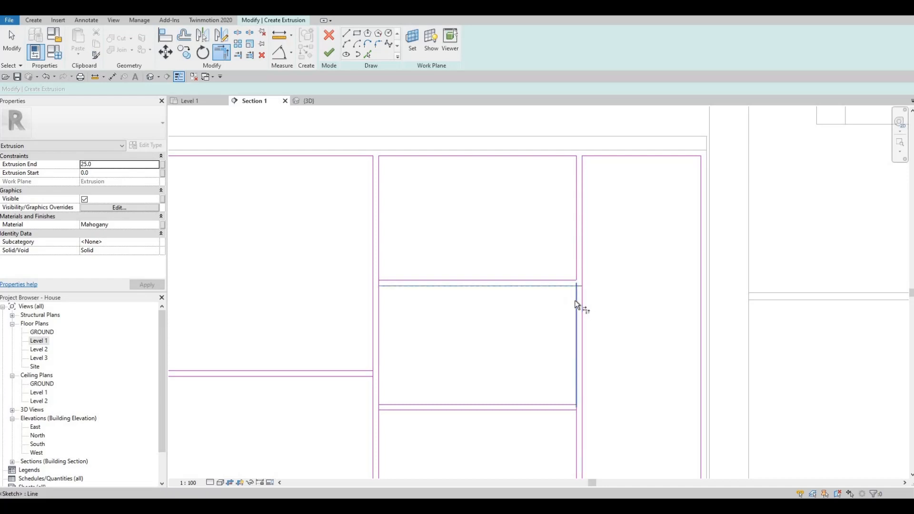
{"action": "left_click", "coordinate": [381, 302]}
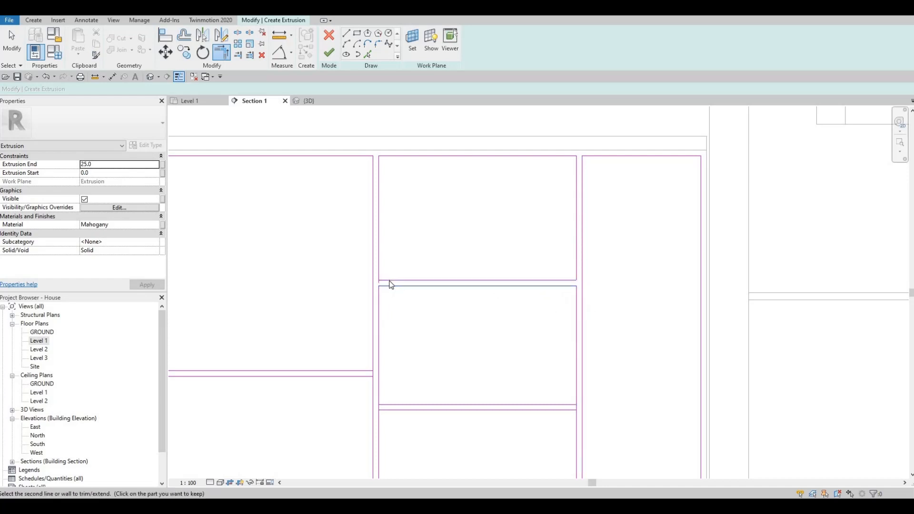
{"action": "key", "text": "Escape"}
{"action": "key", "text": "t"}
{"action": "key", "text": "r"}
{"action": "left_click", "coordinate": [379, 270]}
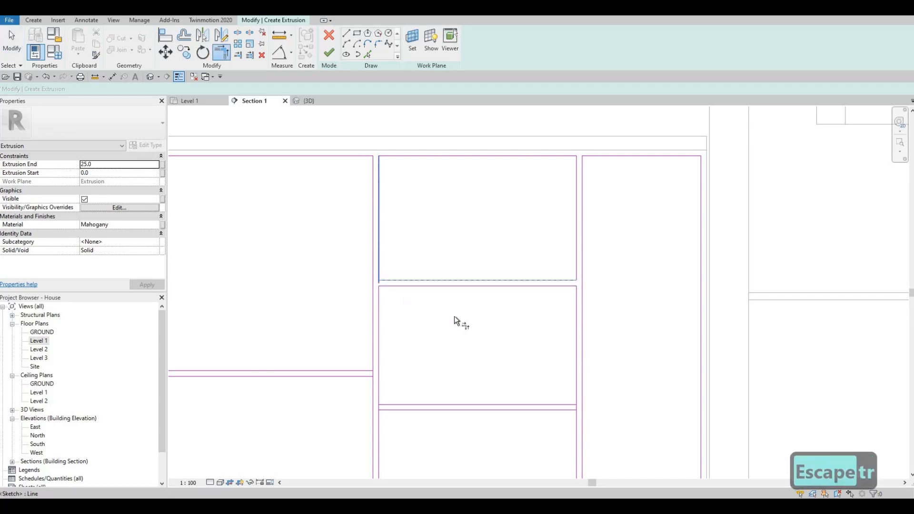
Step: Trim the sketch corners at the gap between the middle and lowest drawer fronts of the same column
{"action": "middle_click_drag", "start_coordinate": [558, 410], "coordinate": [568, 219]}
{"action": "left_click", "coordinate": [570, 219]}
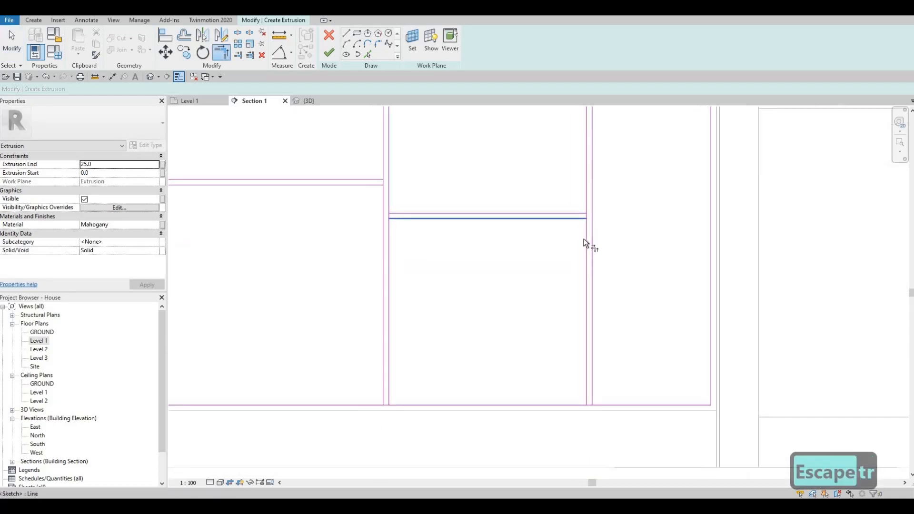
{"action": "left_click", "coordinate": [585, 239]}
{"action": "left_click", "coordinate": [571, 212]}
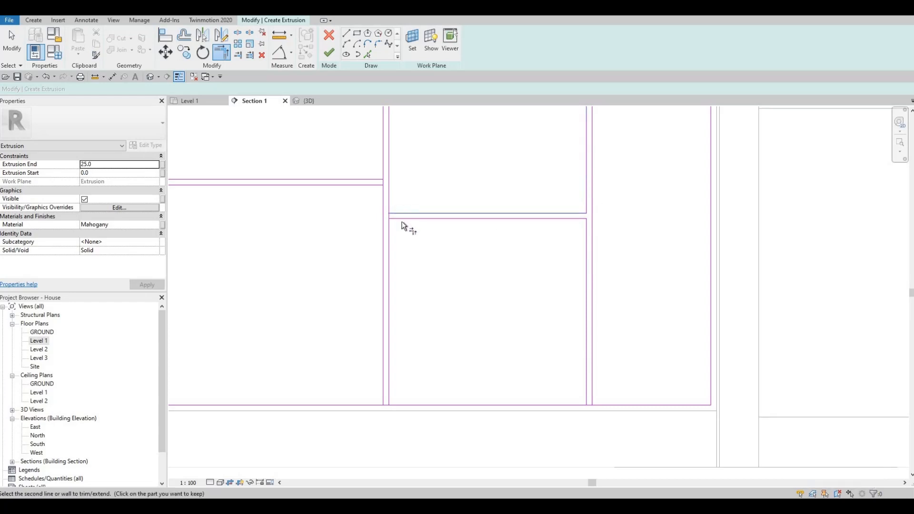
{"action": "left_click", "coordinate": [389, 204]}
{"action": "left_click", "coordinate": [389, 241]}
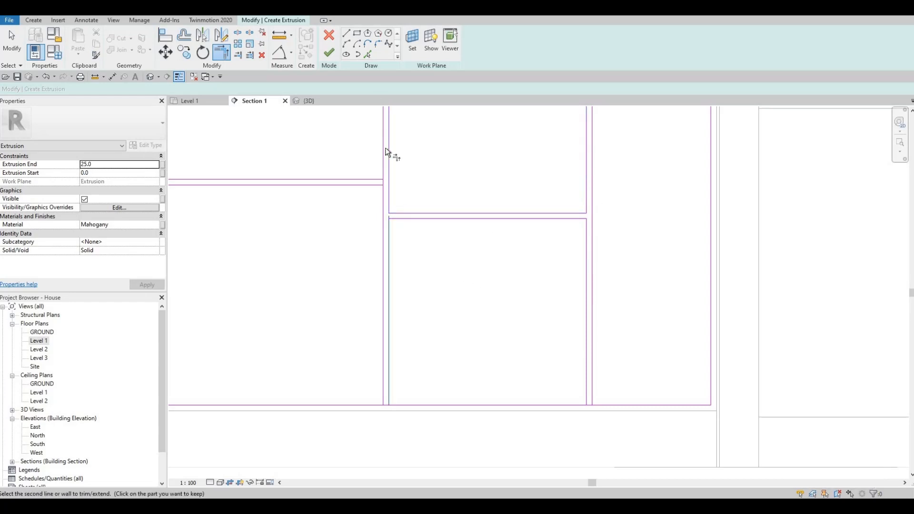
{"action": "middle_click_drag", "start_coordinate": [402, 213], "coordinate": [393, 146]}
{"action": "scroll", "coordinate": [388, 151], "scroll_direction": "up", "scroll_amount": 2}
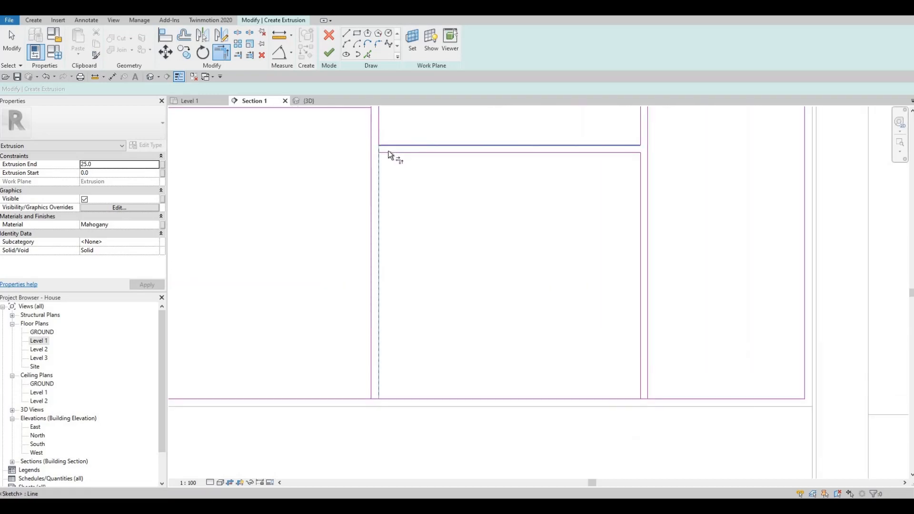
{"action": "left_click", "coordinate": [388, 151]}
Step: Trim the bottom corners at the vertical gaps on both sides of the lowest drawer front in that column
{"action": "scroll", "coordinate": [576, 285], "scroll_direction": "down", "scroll_amount": 3}
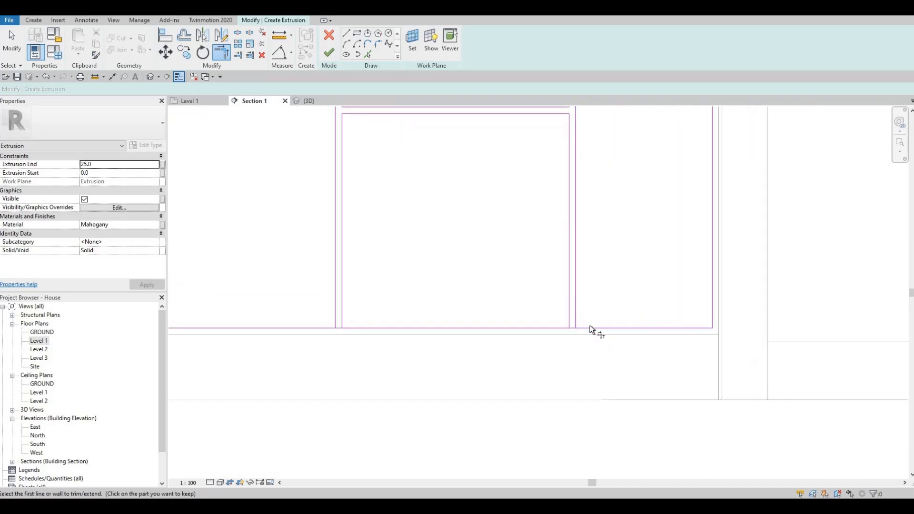
{"action": "left_click", "coordinate": [558, 326]}
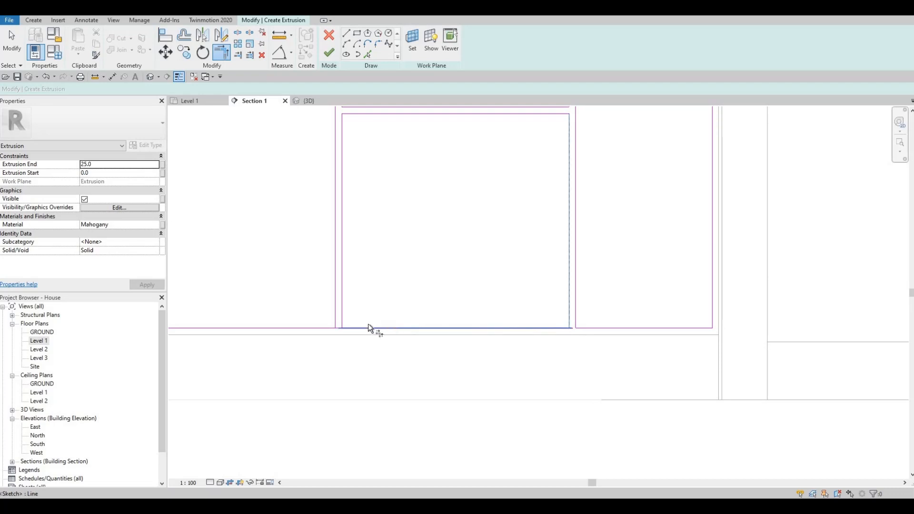
{"action": "left_click", "coordinate": [342, 296]}
{"action": "left_click", "coordinate": [336, 297]}
{"action": "left_click", "coordinate": [314, 328]}
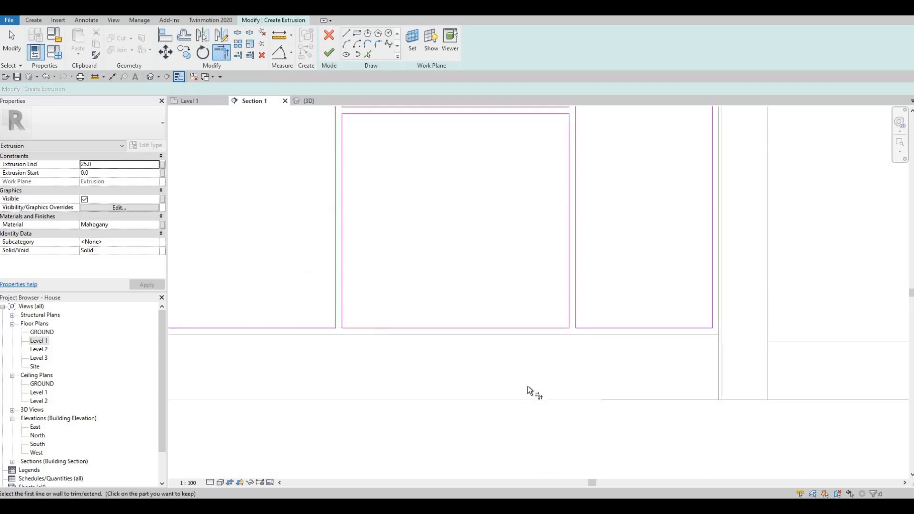
Step: Trim all four sketch corners at the horizontal gap between the two drawer fronts of the two-drawer column
{"action": "middle_click_drag", "start_coordinate": [528, 386], "coordinate": [533, 478]}
{"action": "left_click", "coordinate": [560, 311]}
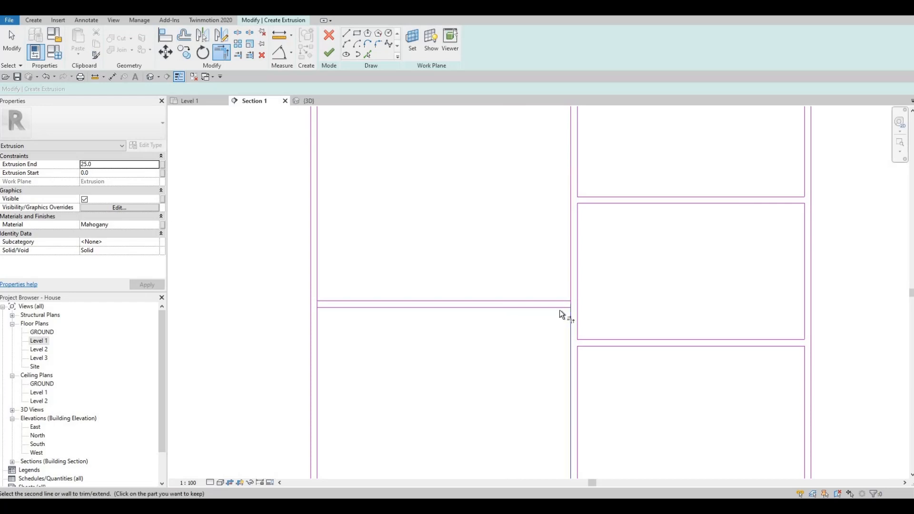
{"action": "left_click", "coordinate": [556, 299]}
{"action": "left_click", "coordinate": [564, 284]}
{"action": "left_click", "coordinate": [567, 280]}
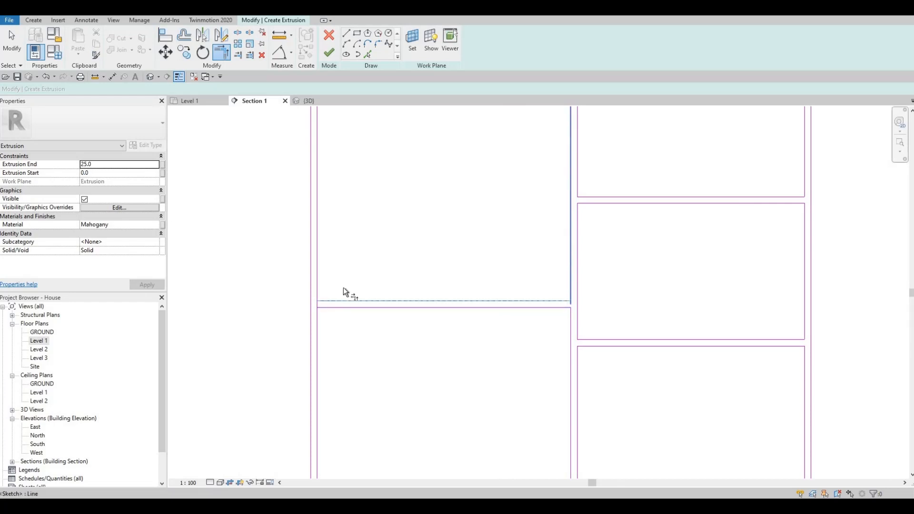
{"action": "left_click", "coordinate": [328, 300]}
{"action": "left_click", "coordinate": [317, 298]}
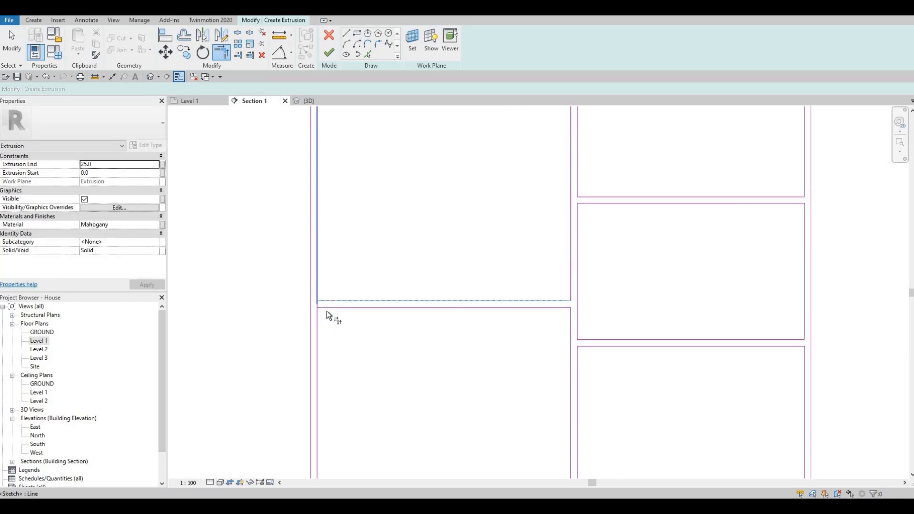
{"action": "left_click", "coordinate": [327, 308]}
{"action": "left_click", "coordinate": [317, 319]}
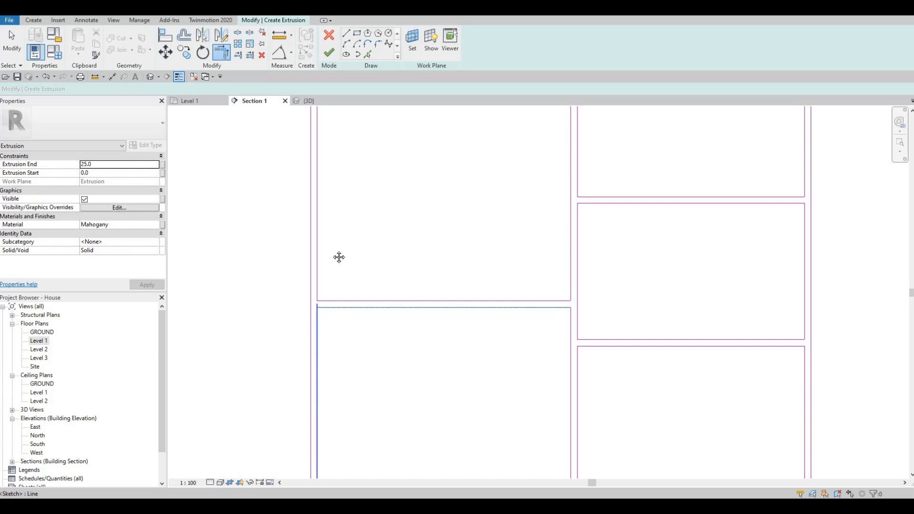
Step: Trim the bottom corners at the vertical gap between the two-drawer column and the adjacent tall door
{"action": "scroll", "coordinate": [438, 357], "scroll_direction": "down", "scroll_amount": 2}
{"action": "middle_click_drag", "start_coordinate": [398, 472], "coordinate": [376, 334]}
{"action": "scroll", "coordinate": [374, 356], "scroll_direction": "up", "scroll_amount": 1}
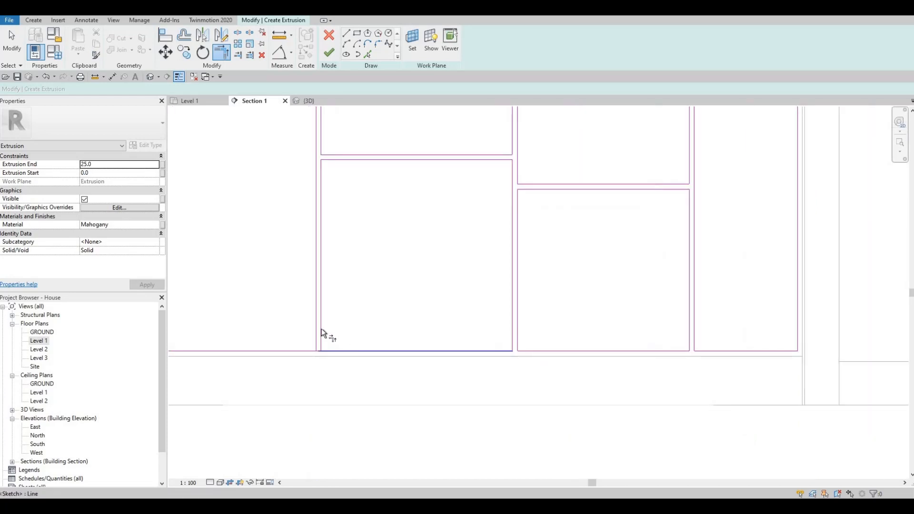
{"action": "left_click", "coordinate": [316, 324]}
{"action": "left_click", "coordinate": [301, 352]}
Step: Trim the bottom corners at the gaps on both sides of the tall door second from the two-drawer column
{"action": "middle_click_drag", "start_coordinate": [233, 356], "coordinate": [616, 361]}
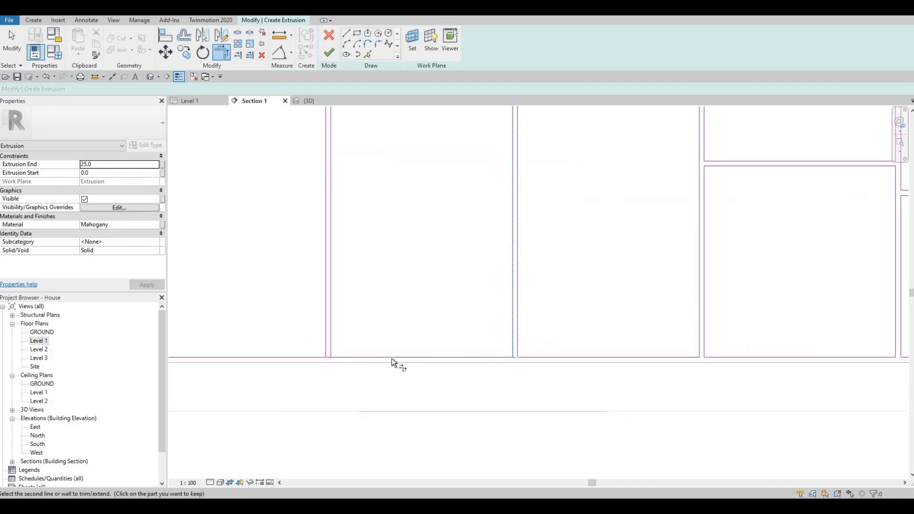
{"action": "left_click", "coordinate": [334, 344]}
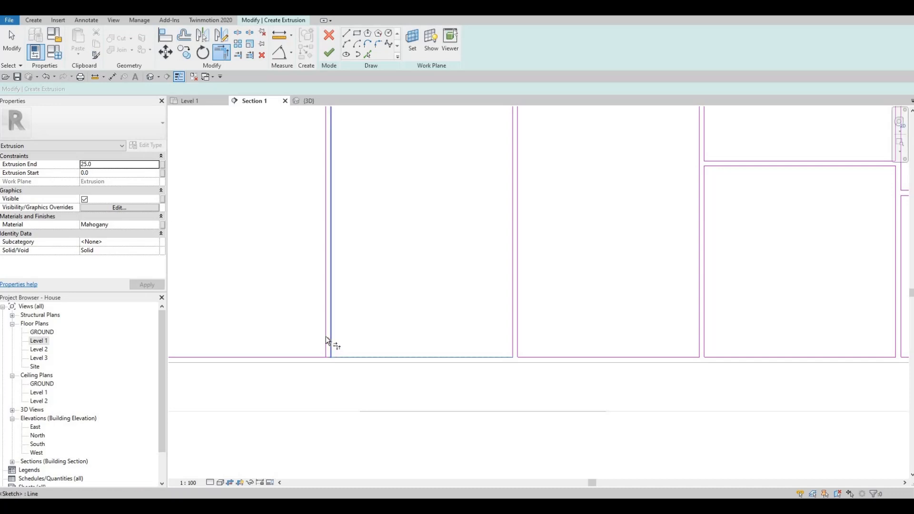
{"action": "left_click", "coordinate": [314, 356]}
Step: Trim the bottom corners at the gap between the two leftmost tall doors so each forms its own closed loop
{"action": "middle_click_drag", "start_coordinate": [318, 349], "coordinate": [595, 298]}
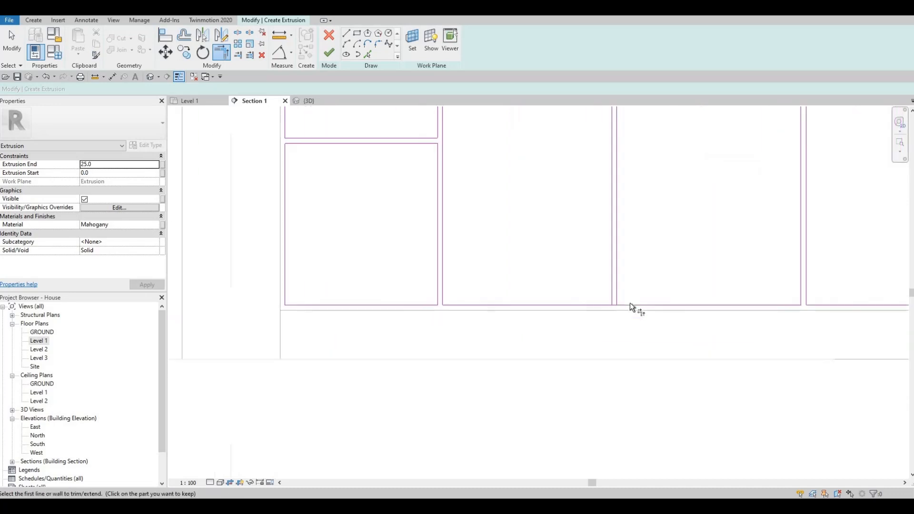
{"action": "left_click", "coordinate": [629, 303]}
{"action": "left_click", "coordinate": [616, 285]}
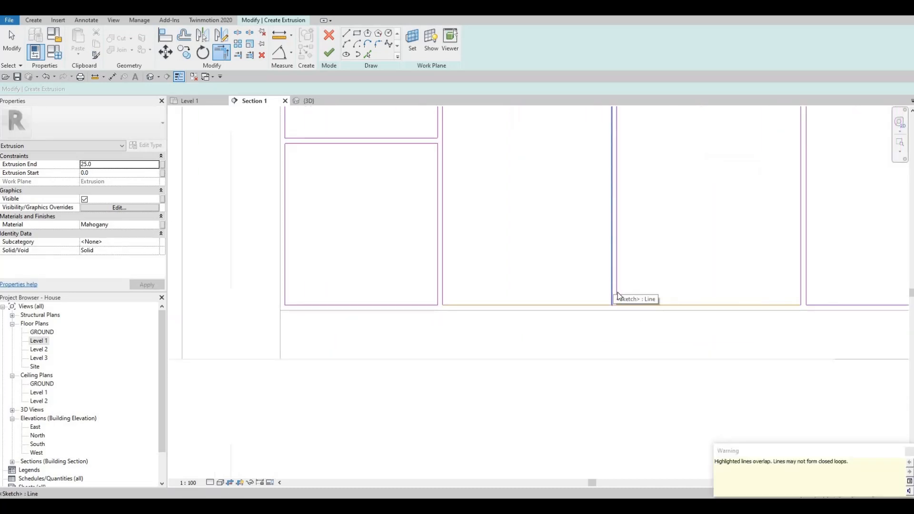
{"action": "key", "text": "Escape"}
{"action": "key", "text": "Escape"}
{"action": "key", "text": "t"}
{"action": "key", "text": "r"}
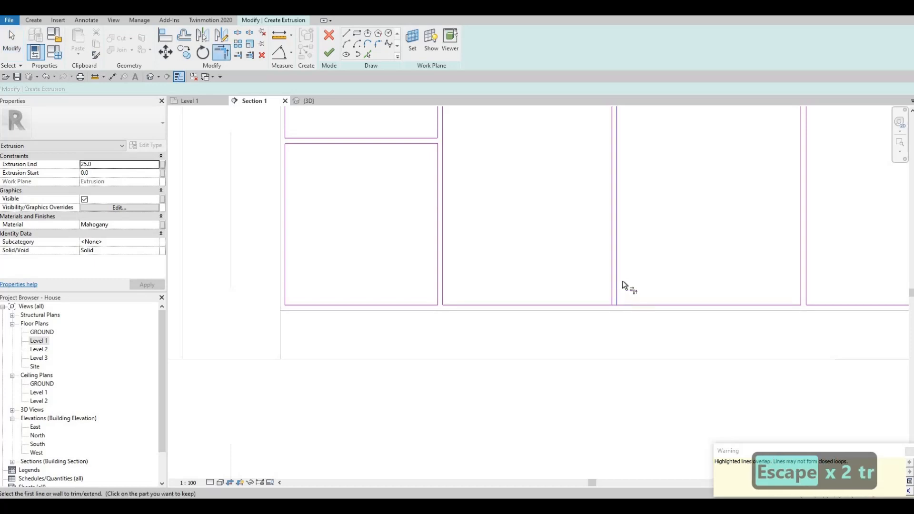
{"action": "left_click", "coordinate": [613, 288]}
{"action": "left_click", "coordinate": [611, 290]}
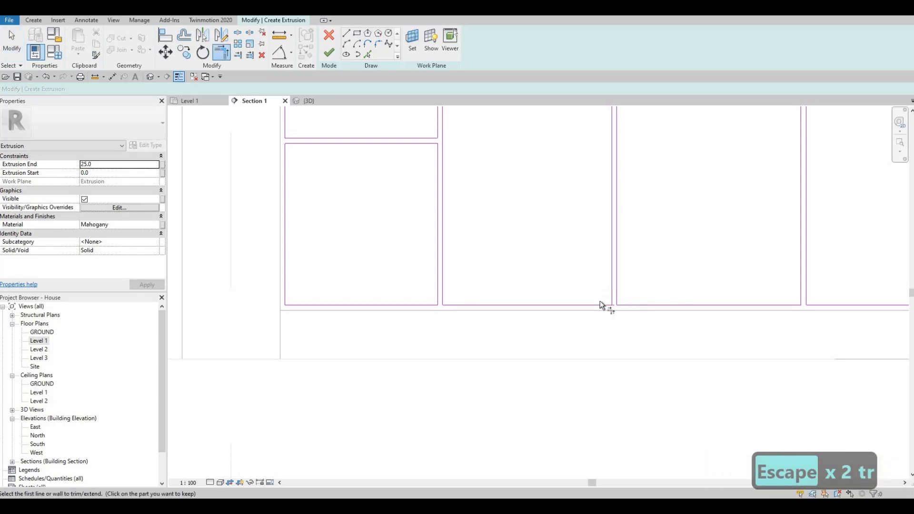
Step: Leave the trim command and finish the cabinet-front extrusion sketch
{"action": "scroll", "coordinate": [535, 314], "scroll_direction": "down", "scroll_amount": 4}
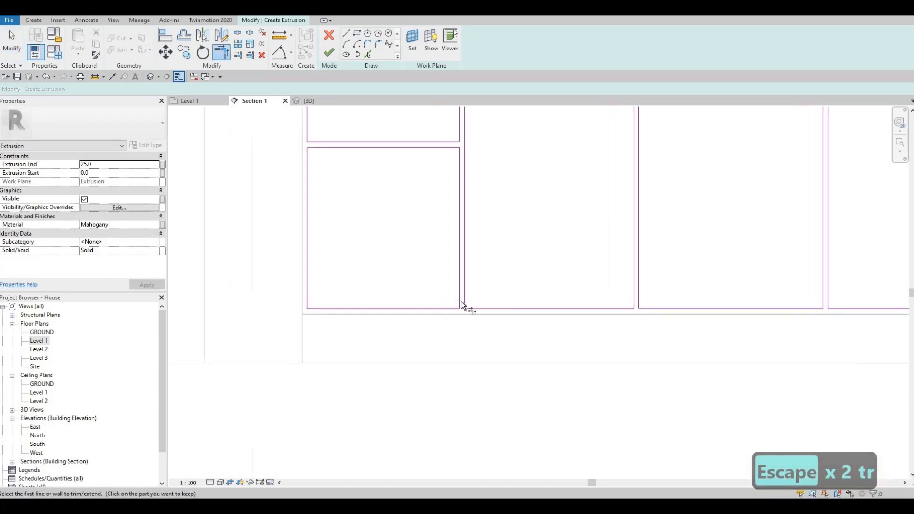
{"action": "key", "text": "Escape"}
{"action": "middle_click_drag", "start_coordinate": [514, 255], "coordinate": [415, 260]}
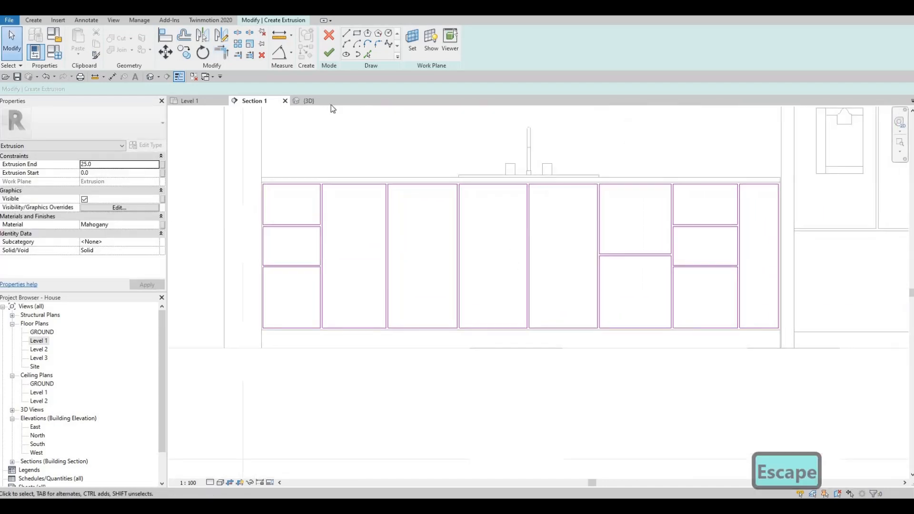
{"action": "left_click", "coordinate": [327, 52]}
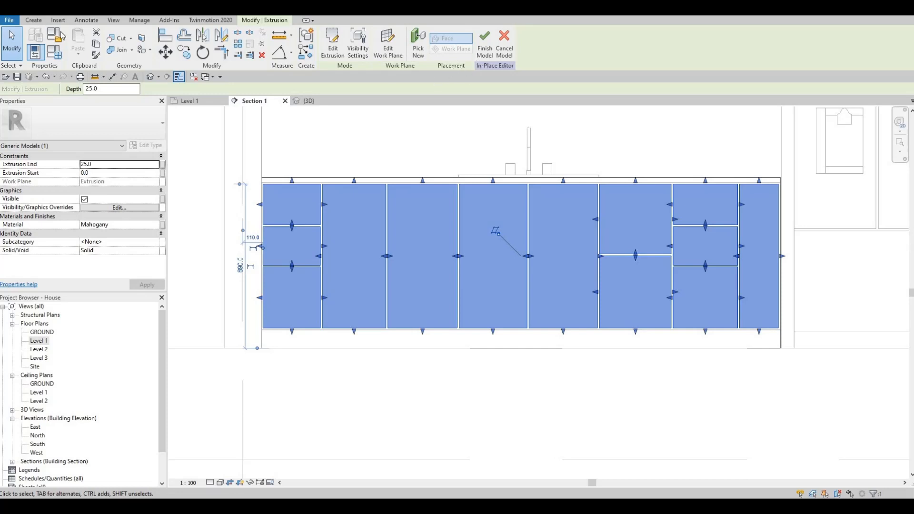
Step: Start a void extrusion, choosing to pick a plane and using the cabinet-front extrusion as its work plane
{"action": "scroll", "coordinate": [204, 37], "scroll_direction": "up", "scroll_amount": 6}
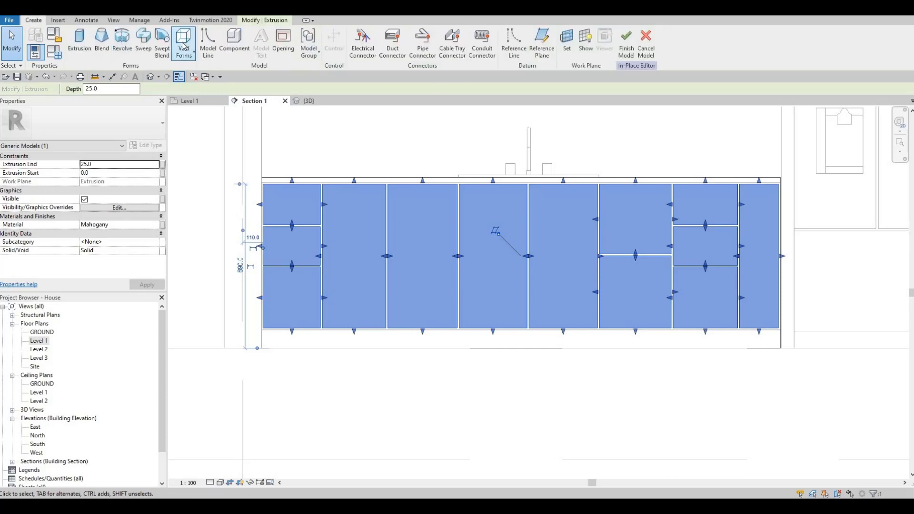
{"action": "left_click", "coordinate": [184, 45]}
{"action": "left_click", "coordinate": [191, 74]}
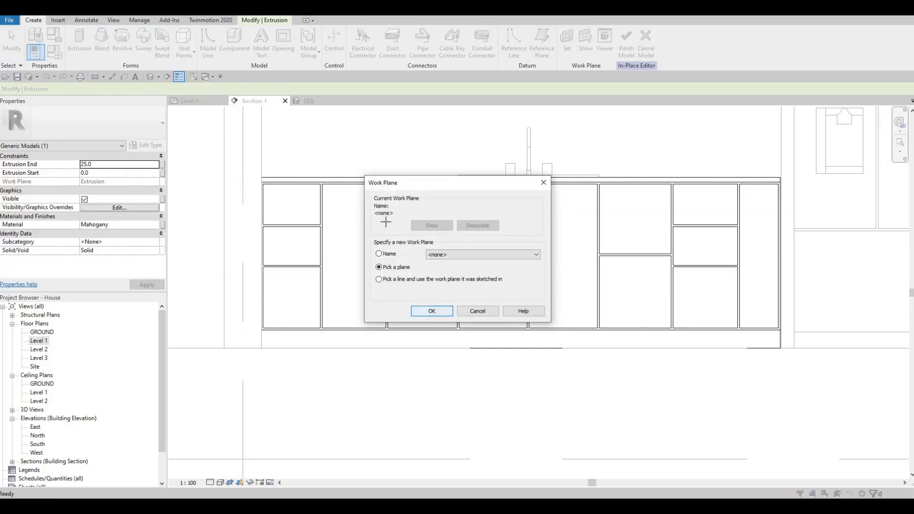
{"action": "key", "text": "Return"}
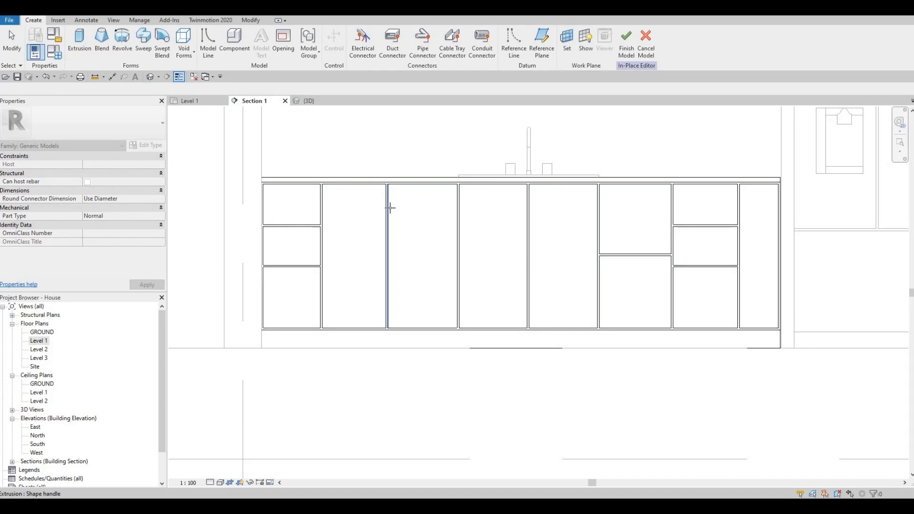
{"action": "left_click", "coordinate": [390, 208]}
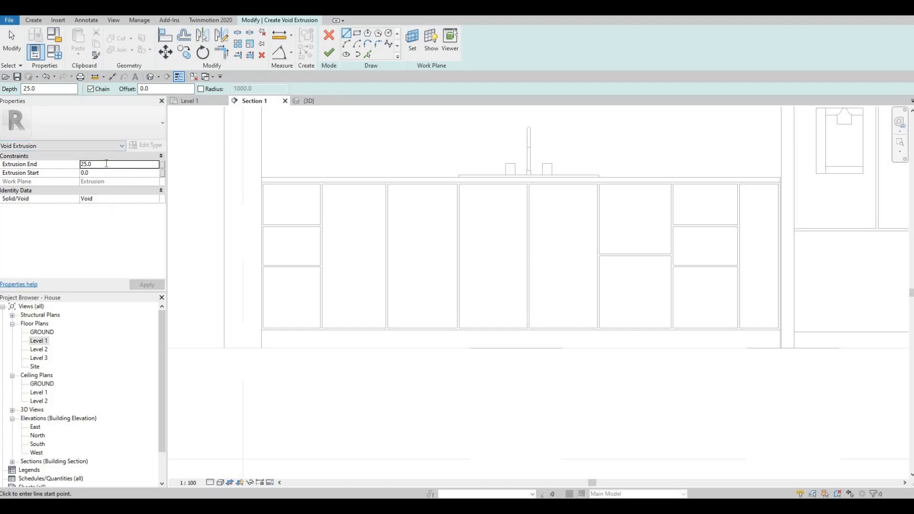
Step: Set the void extrusion's end to -5 and its start to 5
{"action": "type", "text": "-5"}
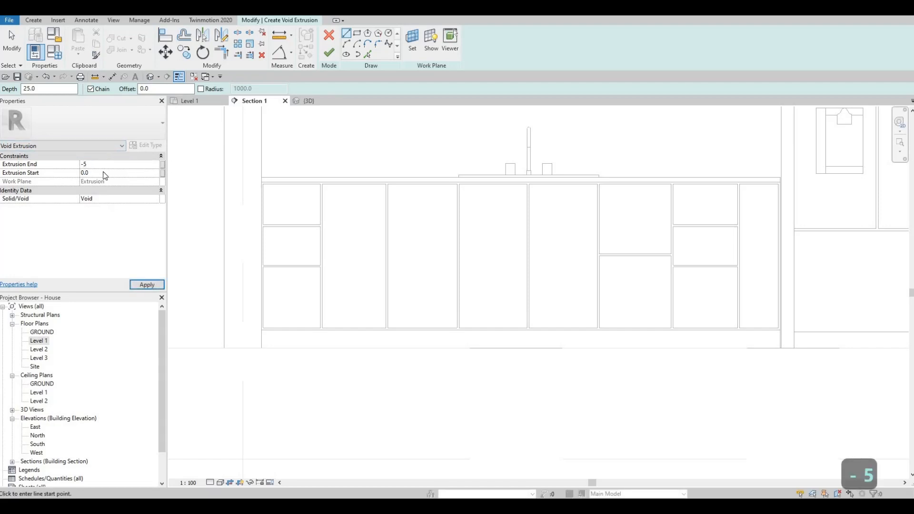
{"action": "type", "text": "5"}
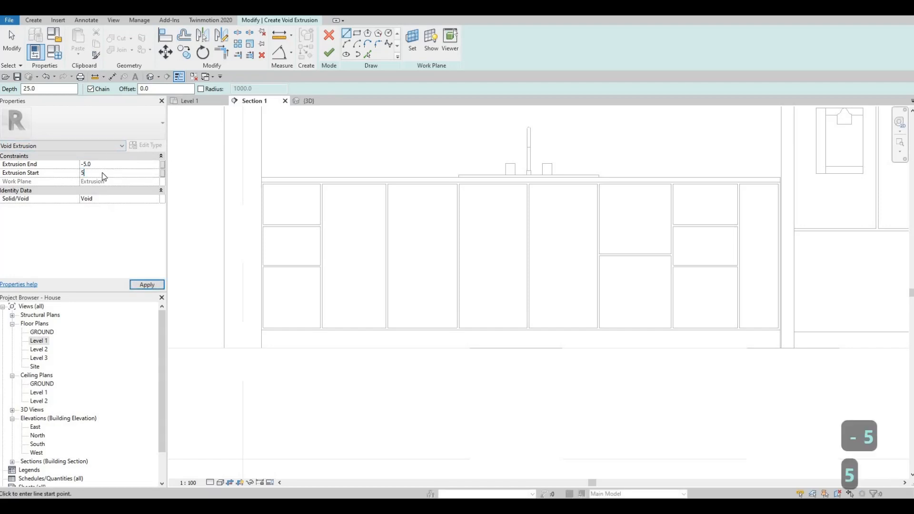
{"action": "key", "text": "Return"}
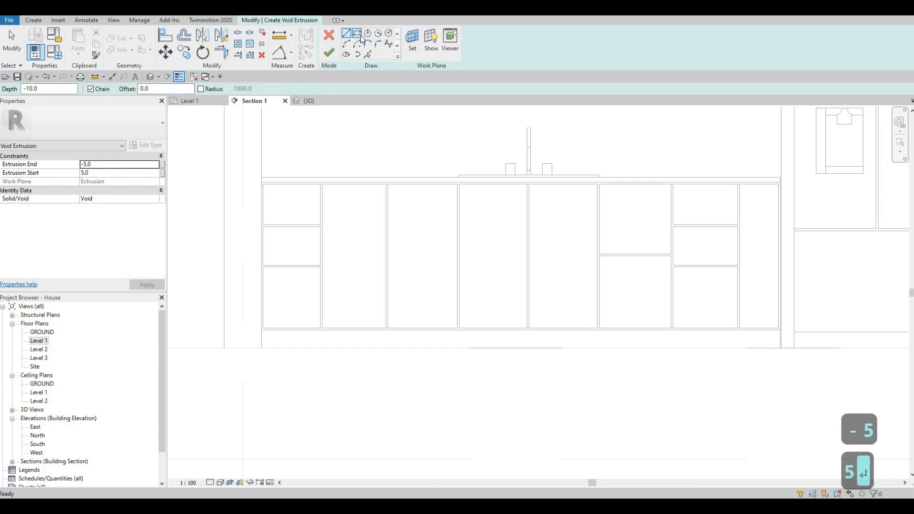
Step: Sketch a rectangle offset 50 inward from the outer corners of the top drawer front in the leftmost stack
{"action": "left_click", "coordinate": [358, 36]}
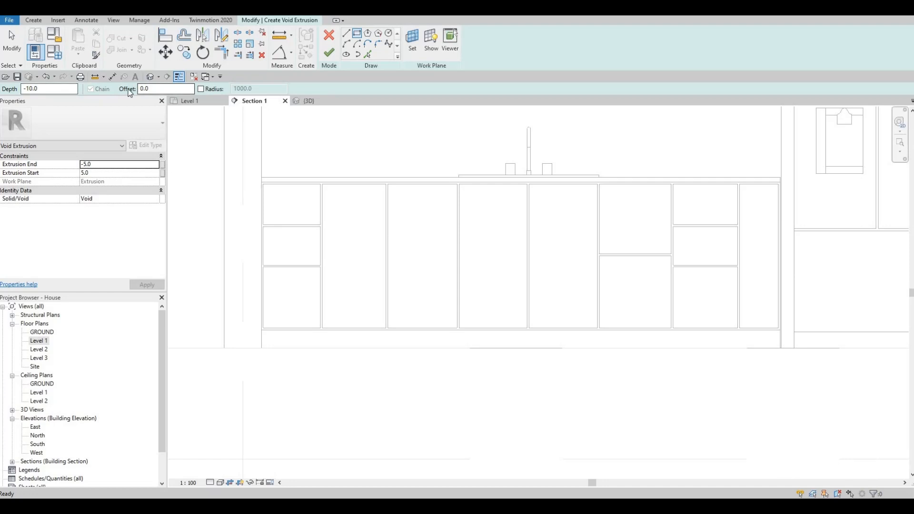
{"action": "type", "text": "50"}
{"action": "key", "text": "Return"}
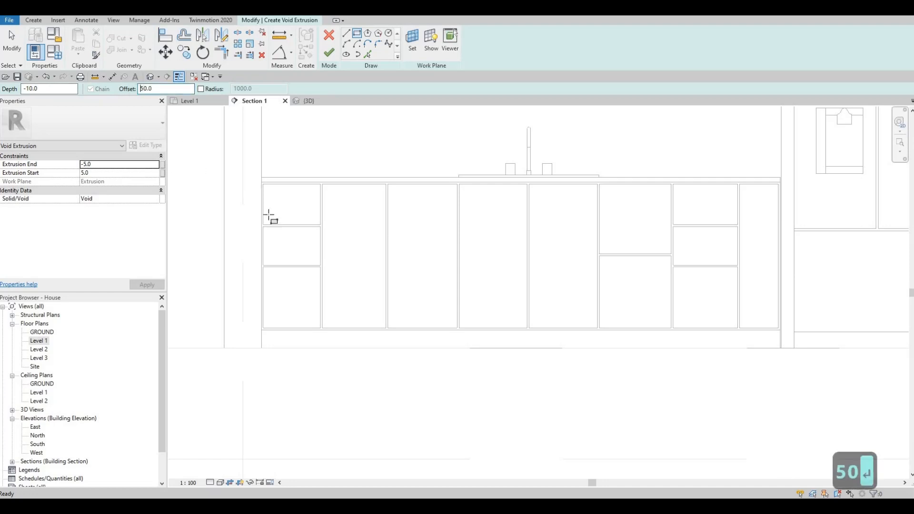
{"action": "scroll", "coordinate": [257, 167], "scroll_direction": "up", "scroll_amount": 5}
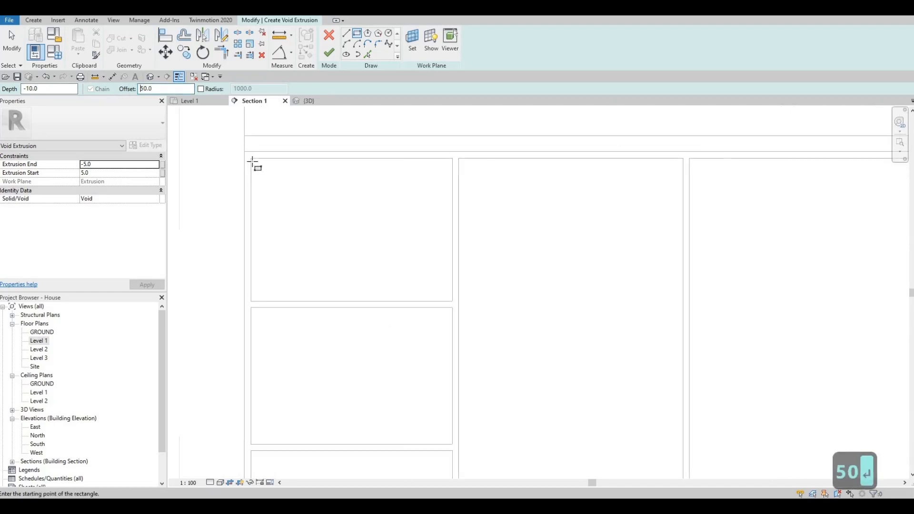
{"action": "left_click", "coordinate": [251, 158]}
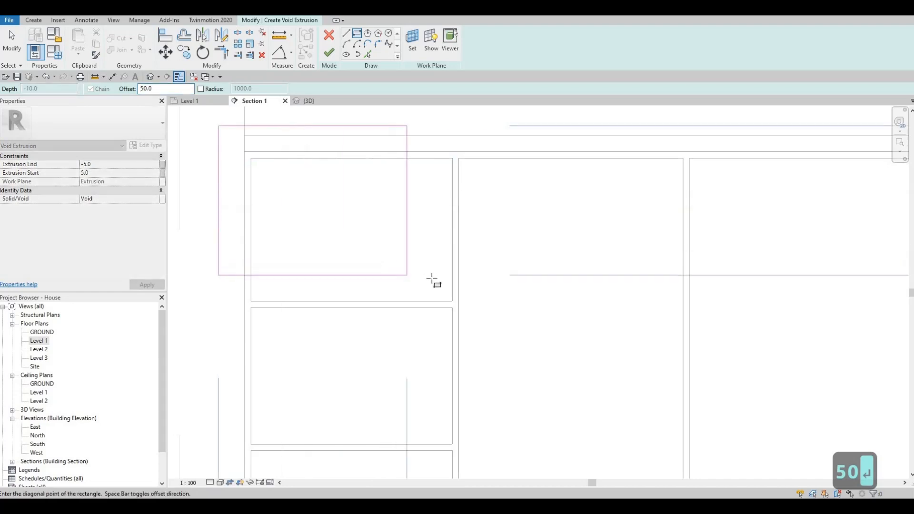
{"action": "key", "text": "space"}
{"action": "left_click", "coordinate": [452, 301]}
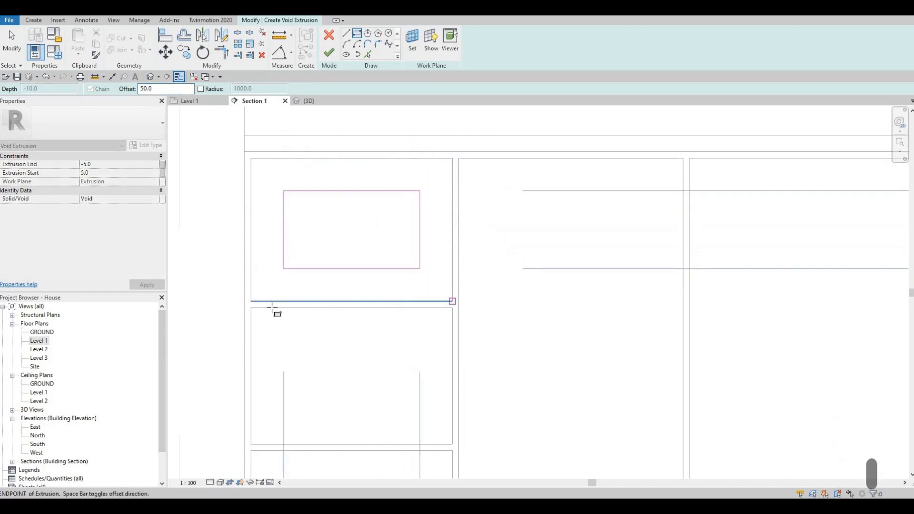
Step: Sketch an inset rectangle with the 50 offset inside the middle drawer front of the leftmost stack
{"action": "left_click", "coordinate": [251, 308]}
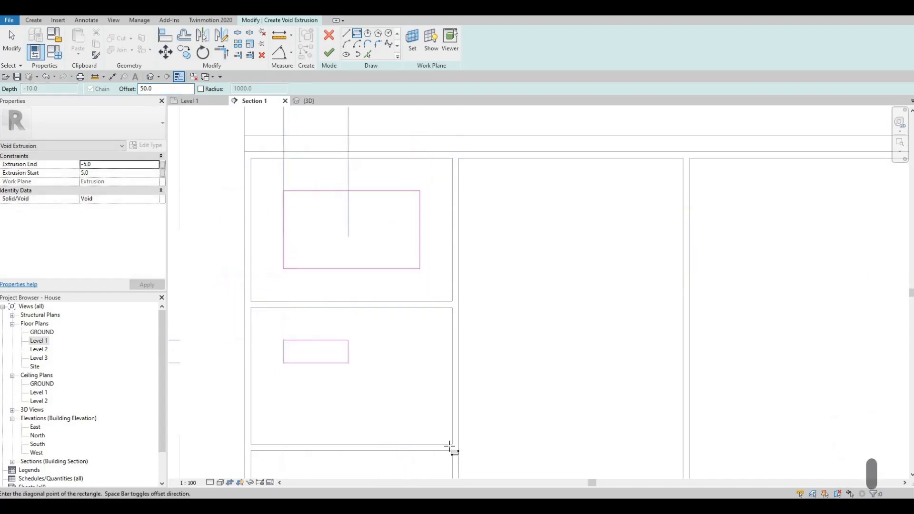
{"action": "left_click", "coordinate": [448, 445]}
{"action": "middle_click_drag", "start_coordinate": [389, 436], "coordinate": [491, 344]}
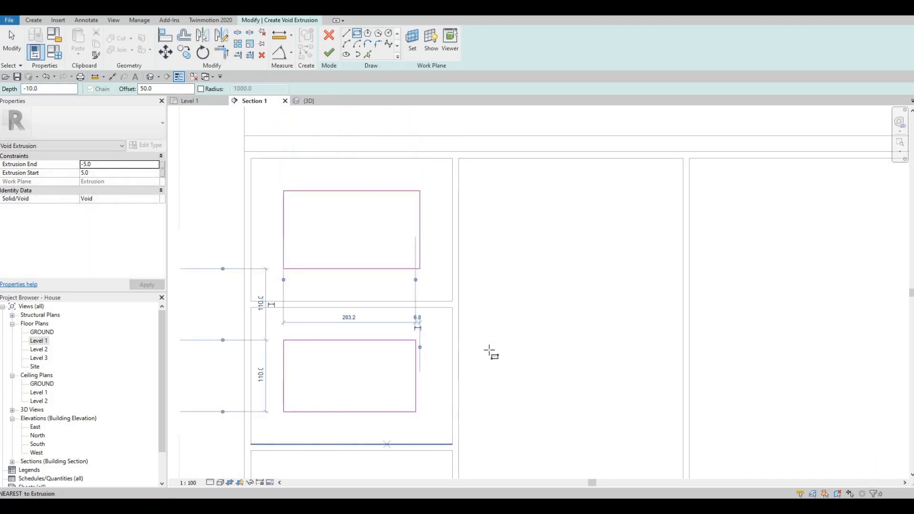
{"action": "scroll", "coordinate": [499, 333], "scroll_direction": "down", "scroll_amount": 1}
{"action": "key", "text": "Escape"}
{"action": "key", "text": "Escape"}
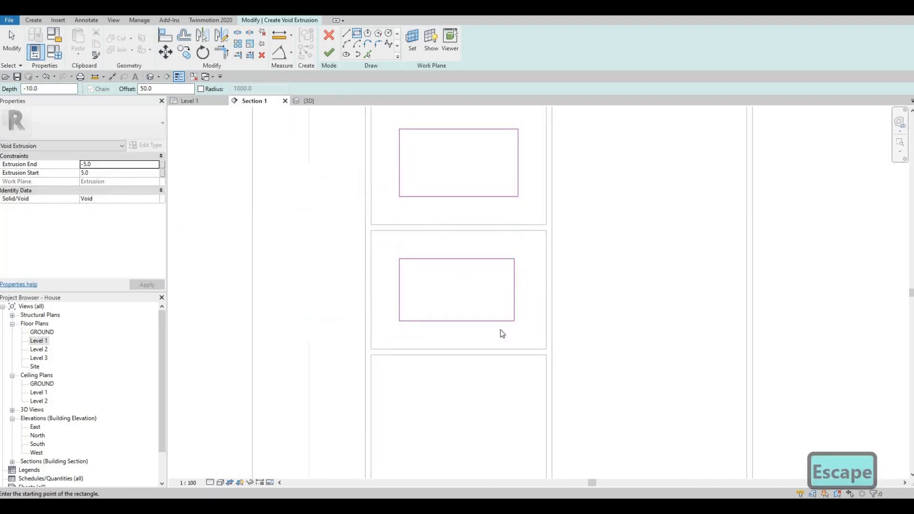
{"action": "key", "text": "a"}
{"action": "key", "text": "l"}
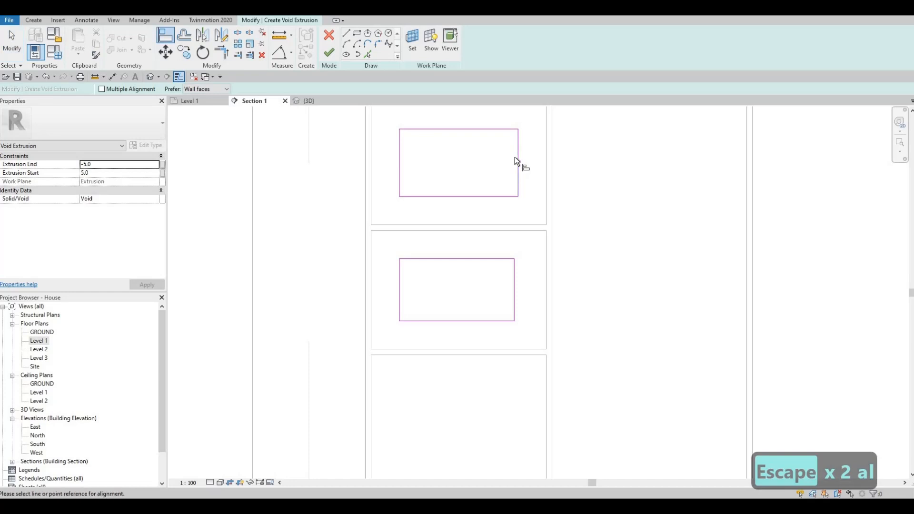
{"action": "key", "text": "Escape"}
{"action": "key", "text": "Escape"}
{"action": "key", "text": "Escape"}
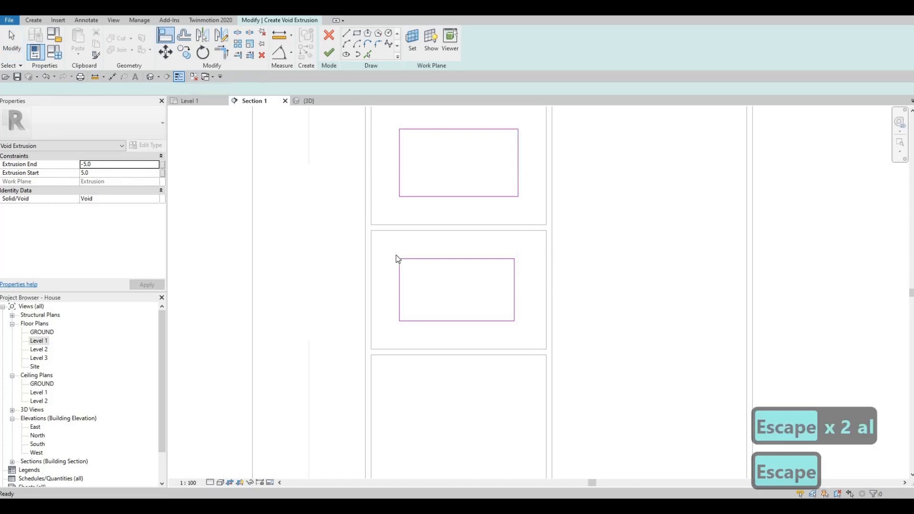
Step: Delete the middle drawer front's rectangle and redraw it offset 50 inward from the front's exact corners
{"action": "left_click_drag", "start_coordinate": [392, 249], "coordinate": [531, 331]}
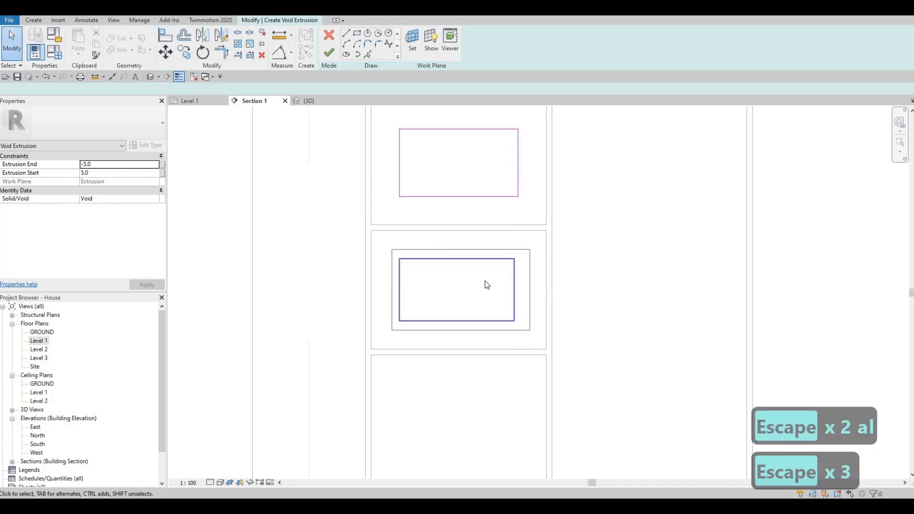
{"action": "key", "text": "Delete"}
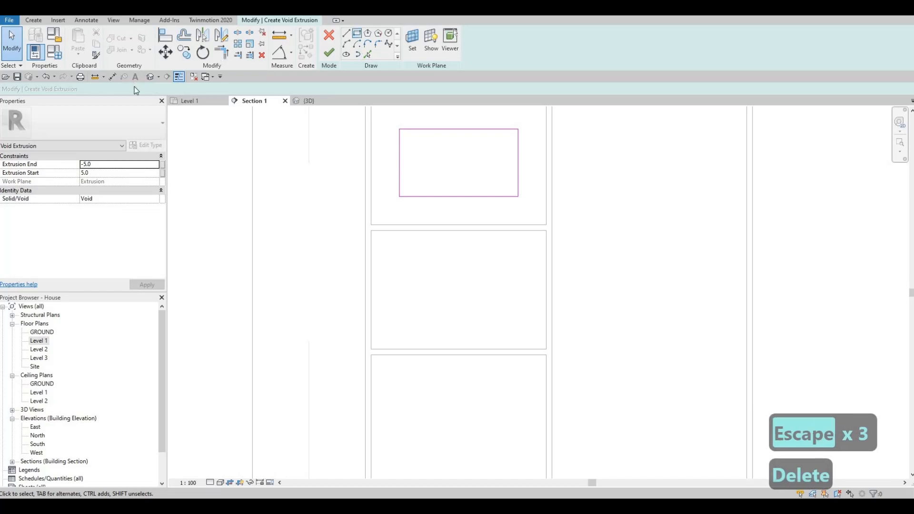
{"action": "double_click", "coordinate": [149, 89]}
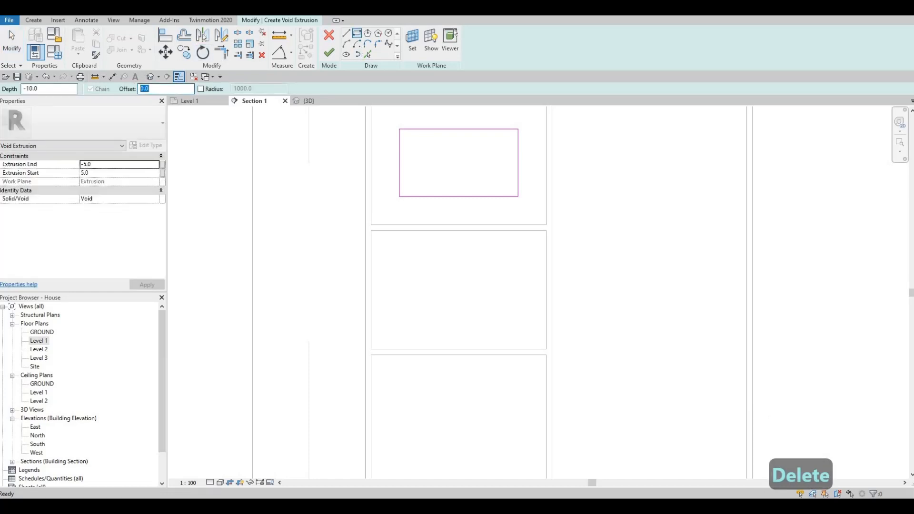
{"action": "type", "text": "50"}
{"action": "scroll", "coordinate": [371, 238], "scroll_direction": "up", "scroll_amount": 3}
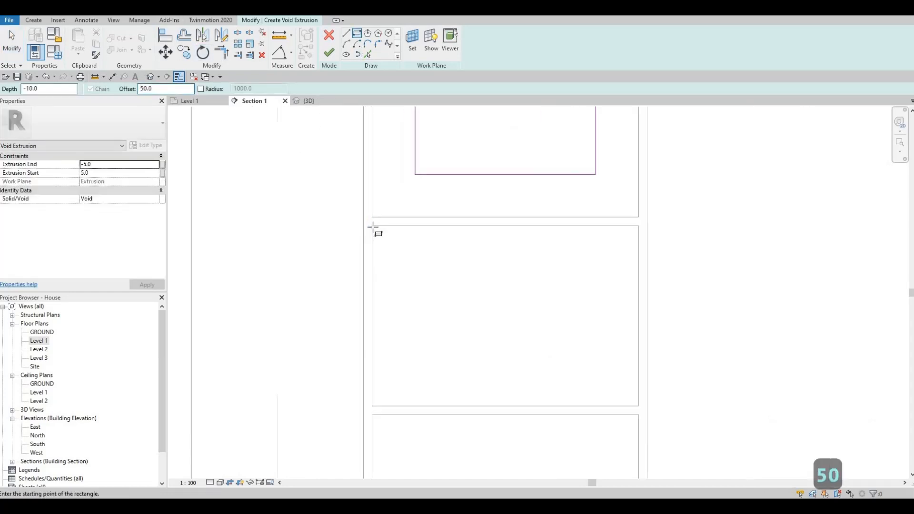
{"action": "left_click", "coordinate": [373, 227]}
{"action": "key", "text": "space"}
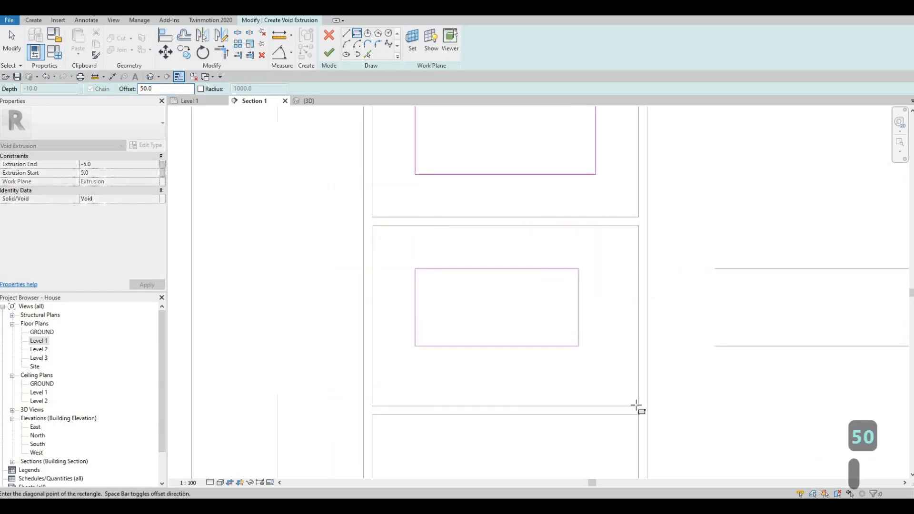
{"action": "left_click", "coordinate": [638, 406]}
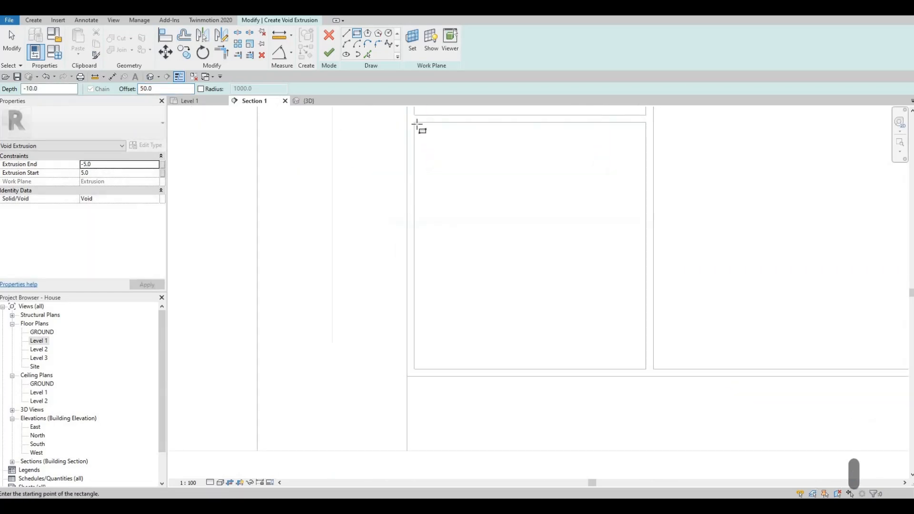
Step: Sketch a rectangle offset 50 inward from the corners of the bottom drawer front in the leftmost stack
{"action": "left_click", "coordinate": [415, 123]}
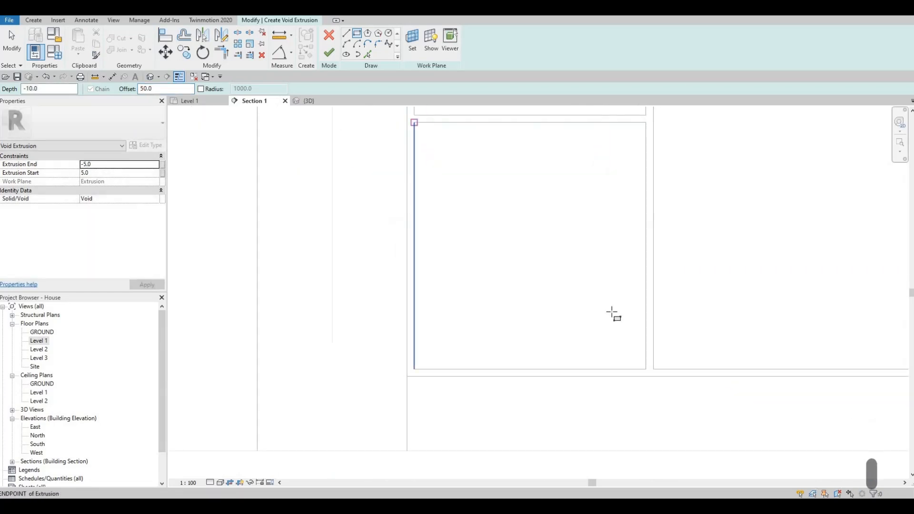
{"action": "left_click", "coordinate": [646, 369]}
{"action": "scroll", "coordinate": [638, 328], "scroll_direction": "down", "scroll_amount": 3}
{"action": "key", "text": "Escape"}
Step: Sketch a rectangle offset 50 inward inside the first tall door beside the leftmost drawer stack
{"action": "scroll", "coordinate": [520, 176], "scroll_direction": "down", "scroll_amount": 1}
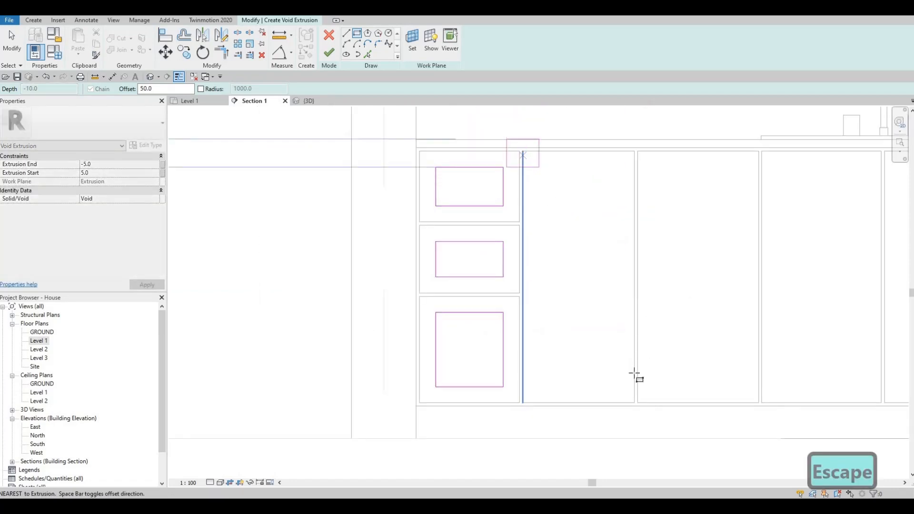
{"action": "left_click", "coordinate": [634, 404]}
{"action": "scroll", "coordinate": [635, 404], "scroll_direction": "up", "scroll_amount": 2}
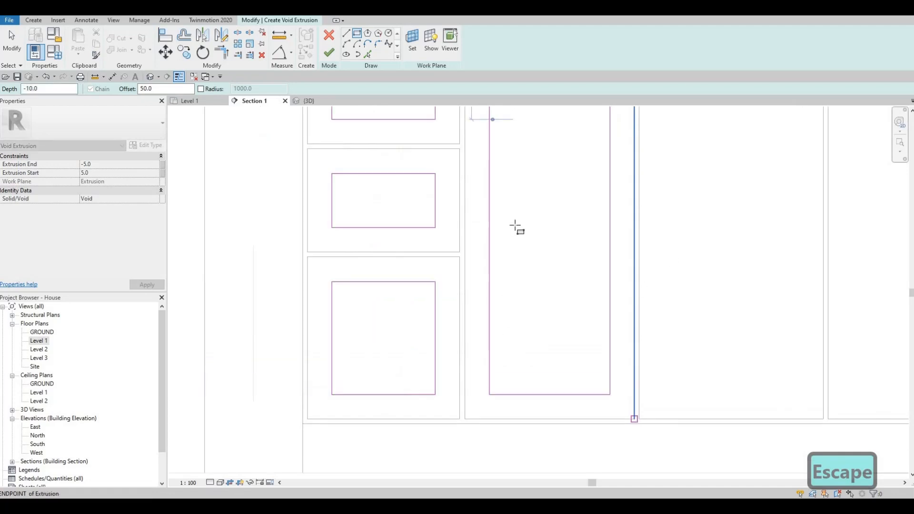
Step: Sketch a rectangle offset 50 inward from the corners of the second tall door
{"action": "scroll", "coordinate": [516, 226], "scroll_direction": "down", "scroll_amount": 2}
{"action": "scroll", "coordinate": [578, 135], "scroll_direction": "up", "scroll_amount": 2}
{"action": "middle_click_drag", "start_coordinate": [578, 135], "coordinate": [500, 113]}
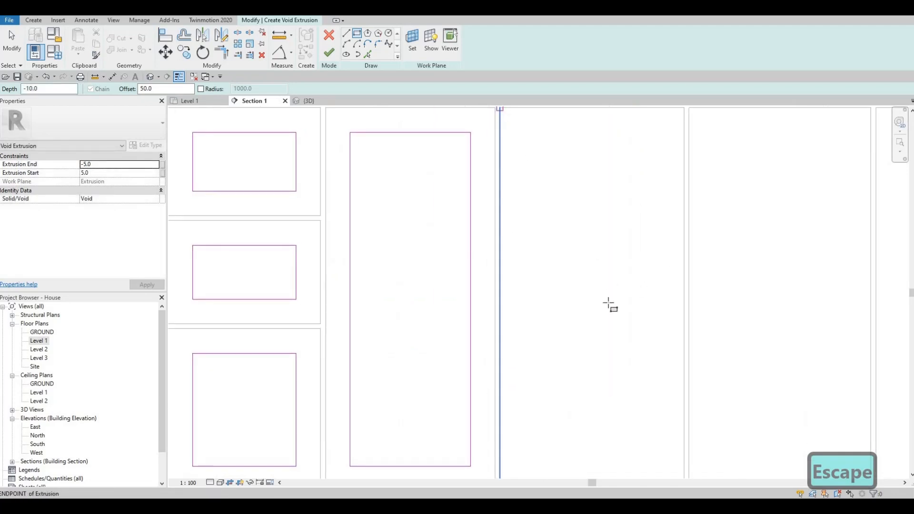
{"action": "left_click", "coordinate": [500, 109]}
{"action": "scroll", "coordinate": [608, 303], "scroll_direction": "down", "scroll_amount": 2}
{"action": "scroll", "coordinate": [646, 424], "scroll_direction": "up", "scroll_amount": 3}
{"action": "left_click", "coordinate": [650, 425]}
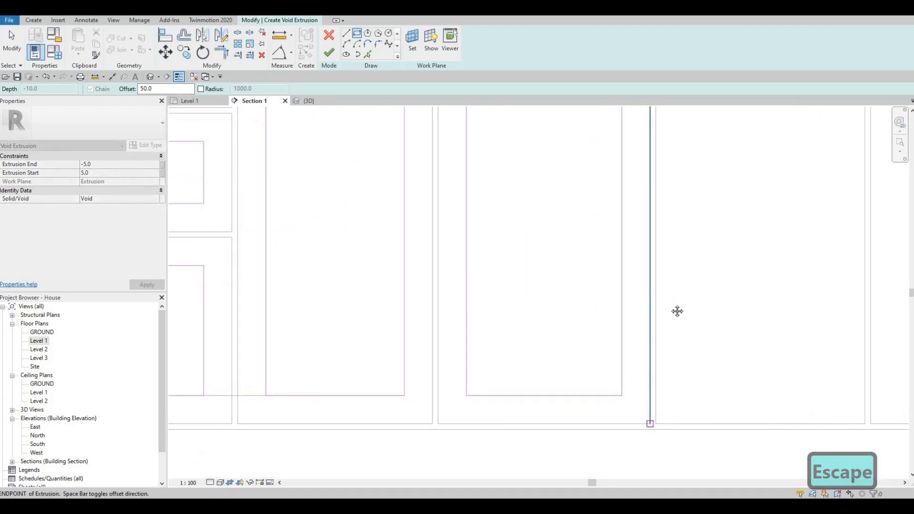
{"action": "middle_click_drag", "start_coordinate": [678, 312], "coordinate": [549, 372]}
{"action": "key", "text": "Escape"}
Step: Sketch a rectangle offset 50 inward from the corners of the third tall door, under the sink's left half
{"action": "scroll", "coordinate": [548, 165], "scroll_direction": "down", "scroll_amount": 1}
{"action": "middle_click_drag", "start_coordinate": [532, 101], "coordinate": [514, 185]}
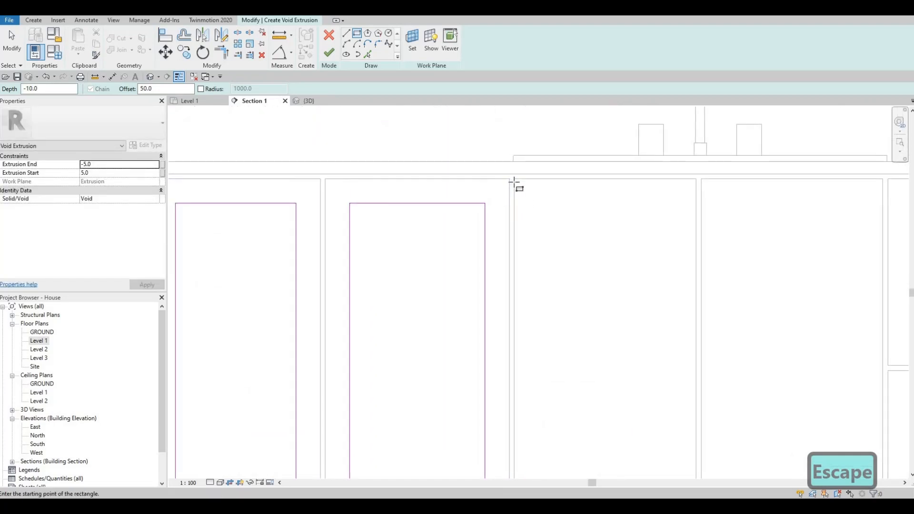
{"action": "middle_click_drag", "start_coordinate": [592, 301], "coordinate": [563, 259]}
{"action": "scroll", "coordinate": [563, 259], "scroll_direction": "down", "scroll_amount": 2}
{"action": "middle_click_drag", "start_coordinate": [631, 435], "coordinate": [606, 320]}
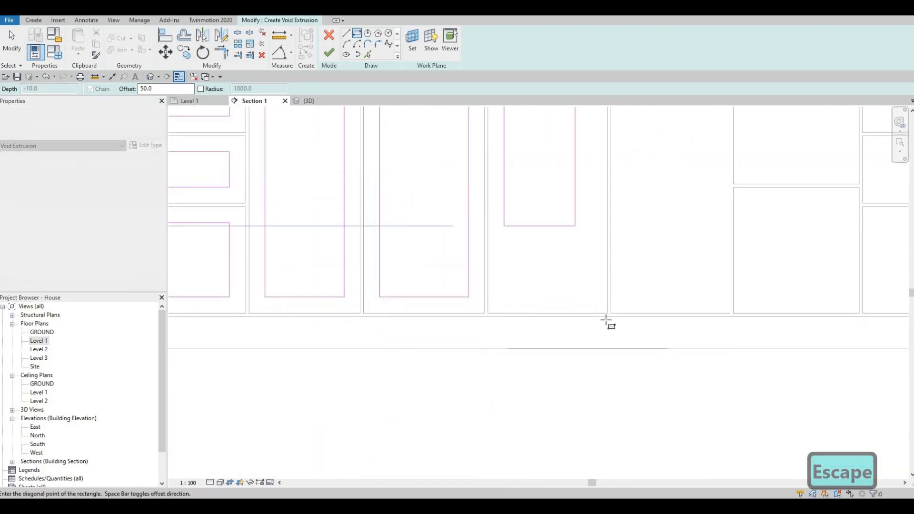
{"action": "scroll", "coordinate": [608, 319], "scroll_direction": "up", "scroll_amount": 2}
{"action": "left_click", "coordinate": [610, 318]}
Step: Sketch a rectangle offset 50 inward from the corners of the fourth tall door, under the sink's right half
{"action": "scroll", "coordinate": [625, 269], "scroll_direction": "down", "scroll_amount": 2}
{"action": "scroll", "coordinate": [553, 159], "scroll_direction": "down", "scroll_amount": 1}
{"action": "middle_click_drag", "start_coordinate": [600, 234], "coordinate": [504, 302]}
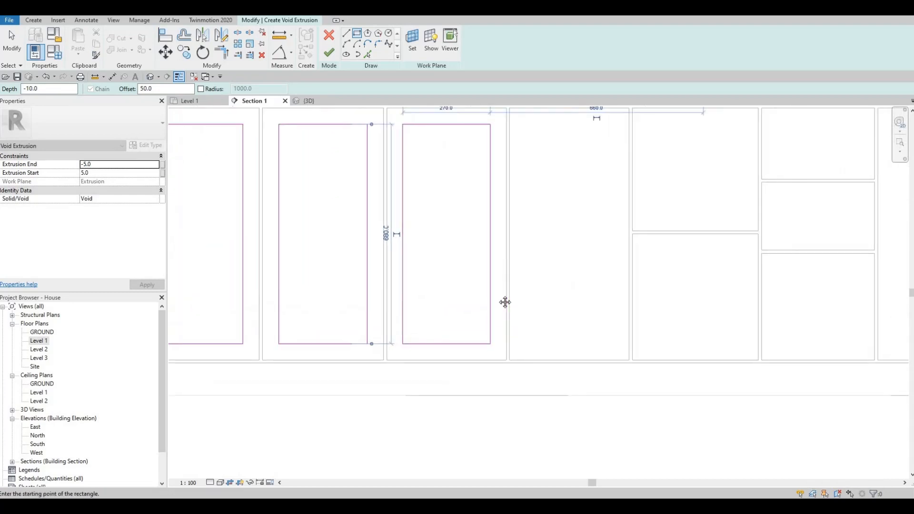
{"action": "scroll", "coordinate": [506, 304], "scroll_direction": "up", "scroll_amount": 1}
{"action": "middle_click_drag", "start_coordinate": [492, 170], "coordinate": [470, 254]}
{"action": "left_click", "coordinate": [490, 163]}
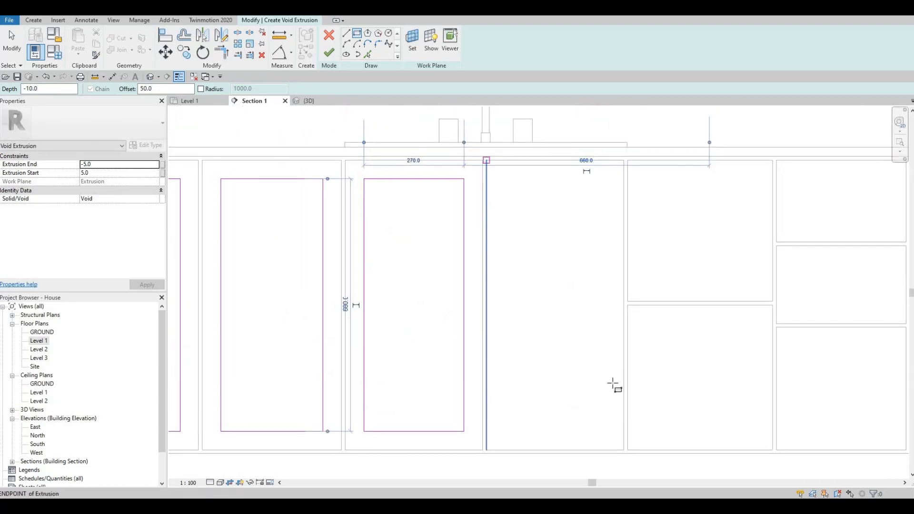
{"action": "left_click", "coordinate": [622, 450]}
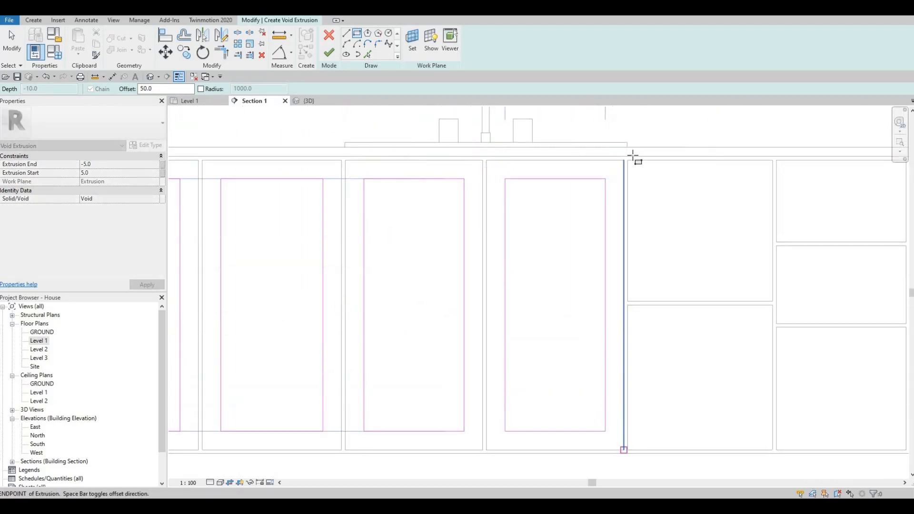
{"action": "key", "text": "Escape"}
Step: Sketch rectangles offset 50 inward inside the upper and lower fronts of the two-front stack right of the sink doors
{"action": "left_click", "coordinate": [630, 163]}
{"action": "left_click", "coordinate": [771, 302]}
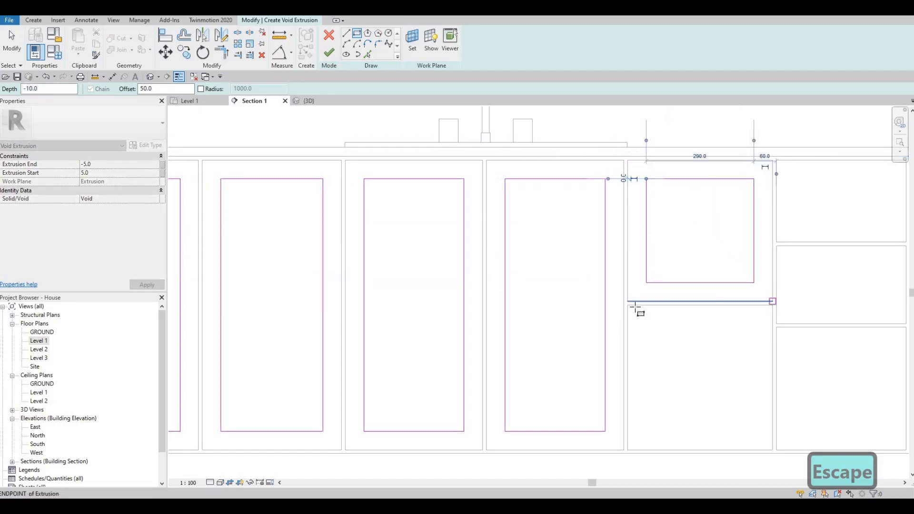
{"action": "key", "text": "Escape"}
{"action": "left_click", "coordinate": [772, 450]}
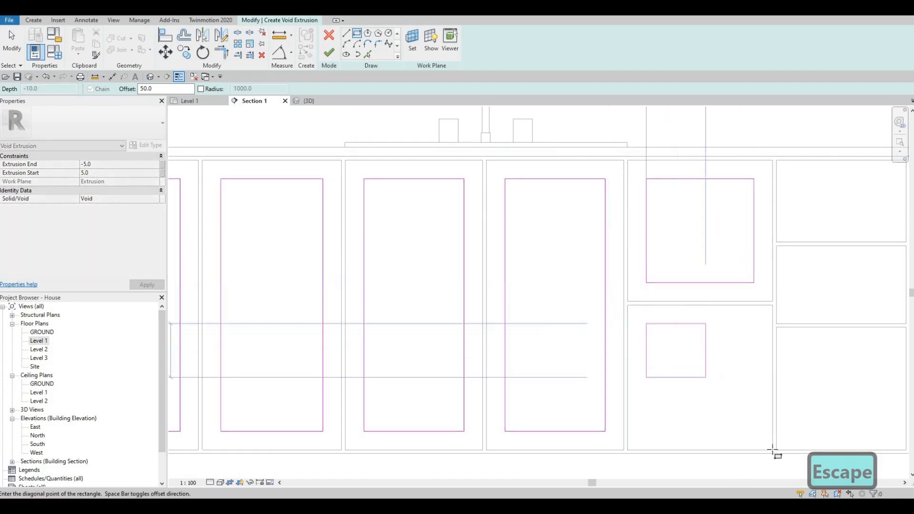
{"action": "middle_click_drag", "start_coordinate": [490, 337], "coordinate": [377, 340]}
{"action": "key", "text": "Escape"}
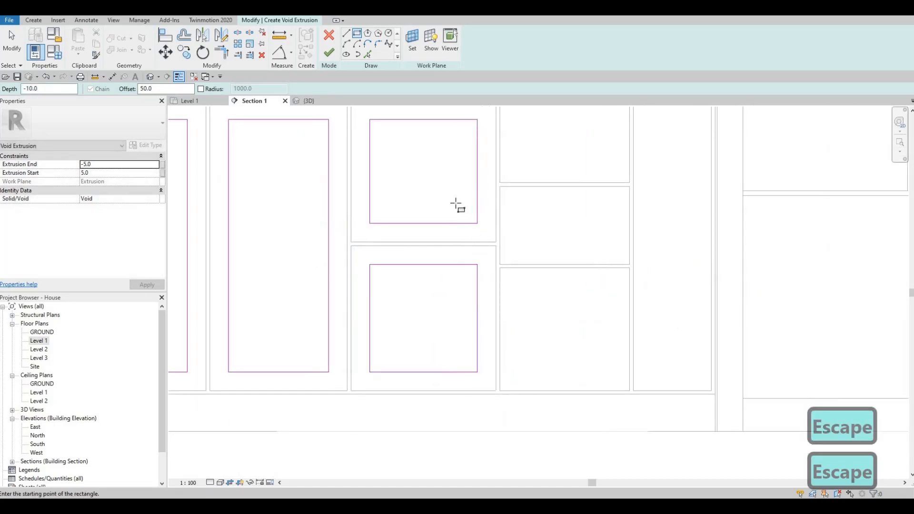
Step: Sketch rectangles offset 50 inward inside the top and middle fronts of the right-hand three-drawer stack
{"action": "middle_click_drag", "start_coordinate": [457, 204], "coordinate": [410, 306]}
{"action": "left_click", "coordinate": [453, 203]}
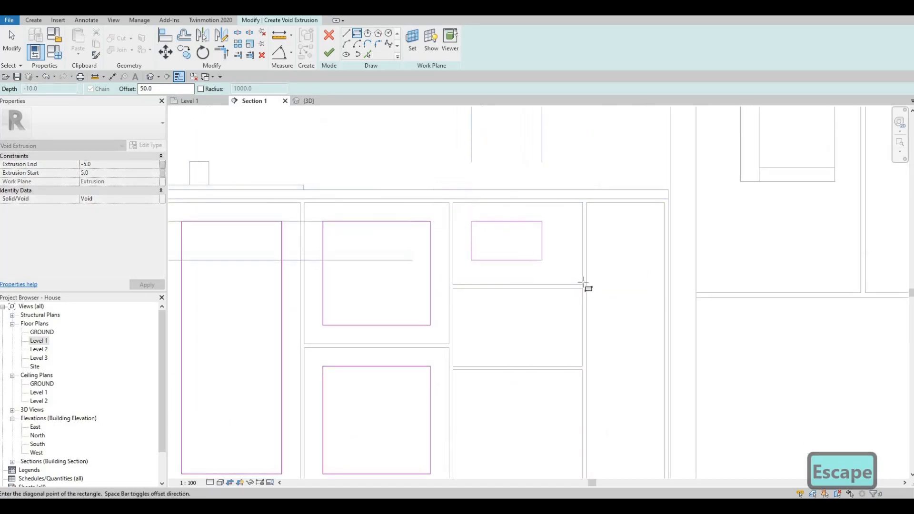
{"action": "scroll", "coordinate": [584, 289], "scroll_direction": "up", "scroll_amount": 1}
{"action": "key", "text": "Escape"}
{"action": "middle_click_drag", "start_coordinate": [412, 289], "coordinate": [404, 223]}
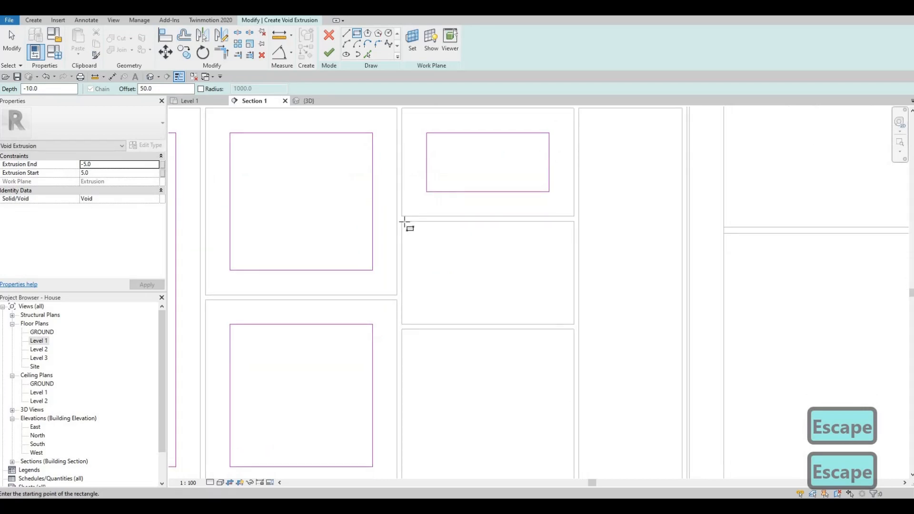
{"action": "left_click", "coordinate": [402, 221]}
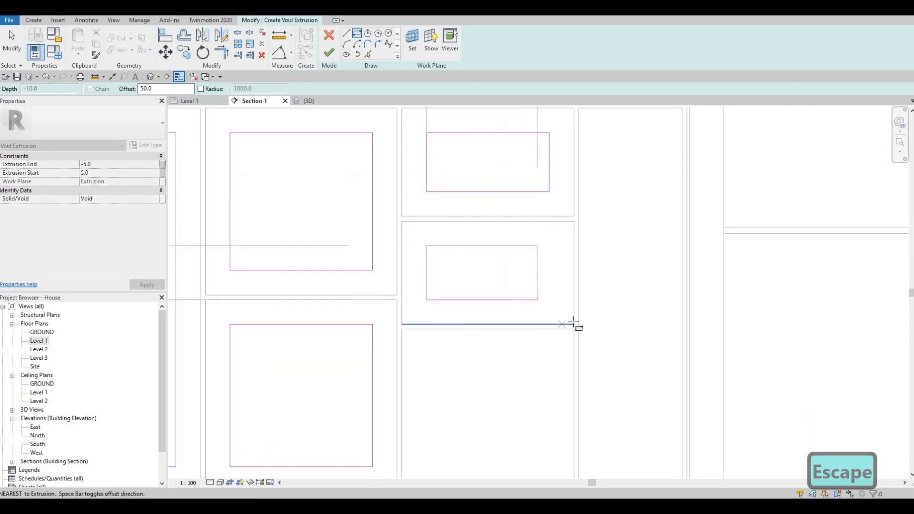
{"action": "key", "text": "Escape"}
Step: Sketch a rectangle offset 50 inward inside the bottom front of the right-hand three-drawer stack
{"action": "left_click", "coordinate": [403, 330]}
{"action": "middle_click_drag", "start_coordinate": [500, 462], "coordinate": [494, 299]}
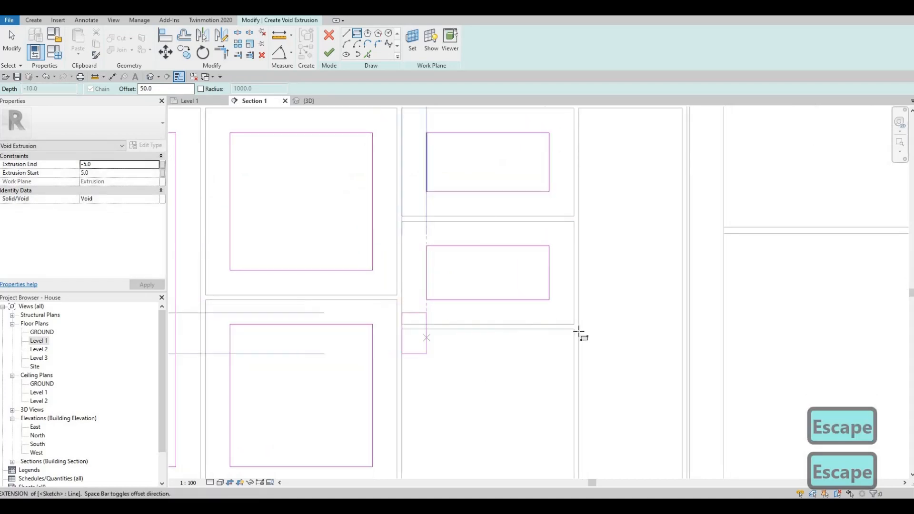
{"action": "left_click", "coordinate": [567, 327]}
{"action": "key", "text": "Escape"}
{"action": "scroll", "coordinate": [570, 270], "scroll_direction": "down", "scroll_amount": 3}
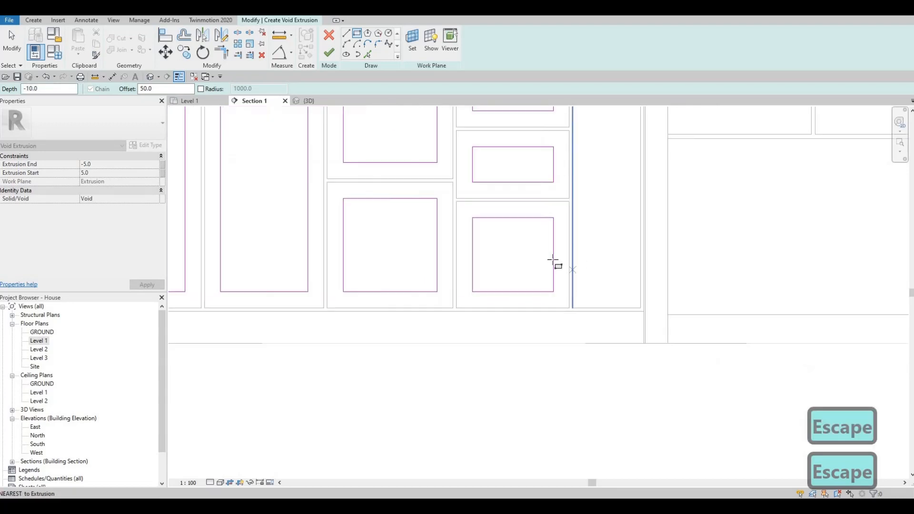
Step: Sketch a rectangle offset 50 inward inside the narrow tall front at the right end of the base cabinets
{"action": "middle_click_drag", "start_coordinate": [552, 259], "coordinate": [528, 408]}
{"action": "left_click", "coordinate": [546, 204]}
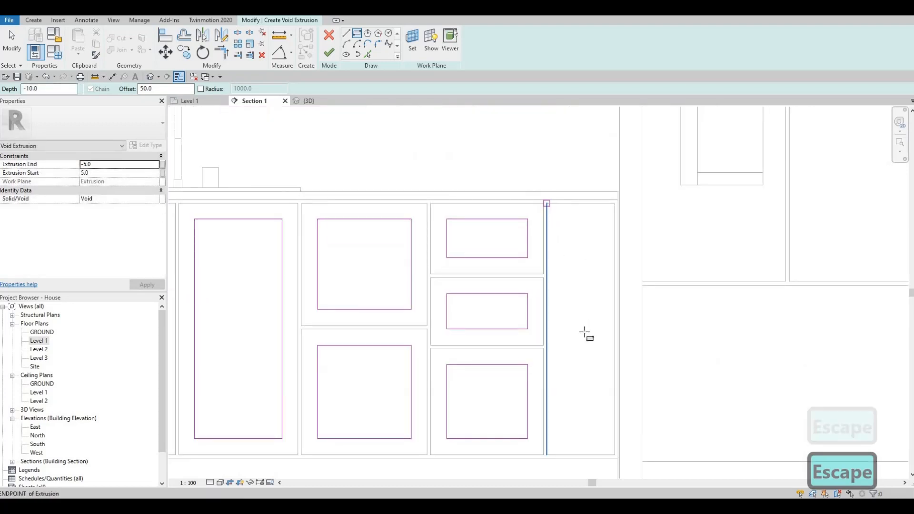
{"action": "middle_click_drag", "start_coordinate": [606, 464], "coordinate": [568, 317]}
{"action": "scroll", "coordinate": [573, 289], "scroll_direction": "up", "scroll_amount": 3}
{"action": "left_click", "coordinate": [577, 319]}
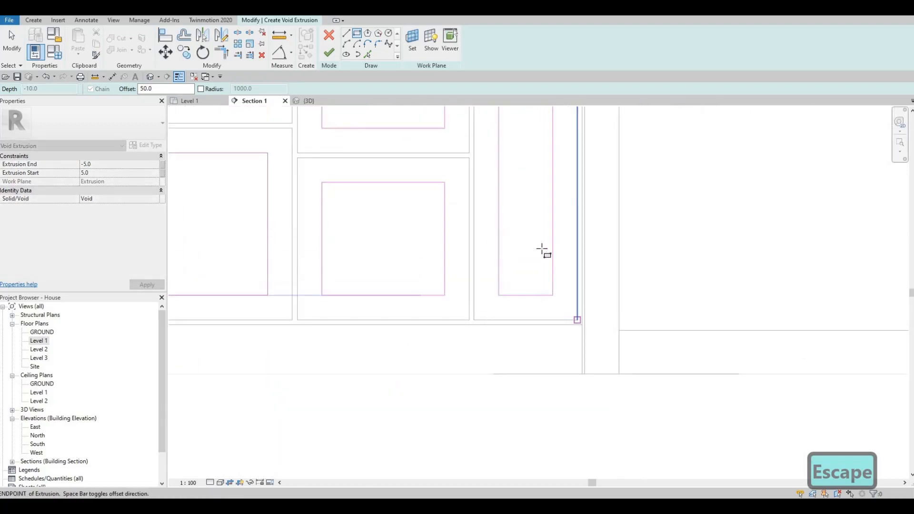
Step: Finish the sketch of the void extrusion for the recessed panels
{"action": "scroll", "coordinate": [538, 249], "scroll_direction": "down", "scroll_amount": 5}
{"action": "scroll", "coordinate": [509, 312], "scroll_direction": "down", "scroll_amount": 3}
{"action": "key", "text": "Escape"}
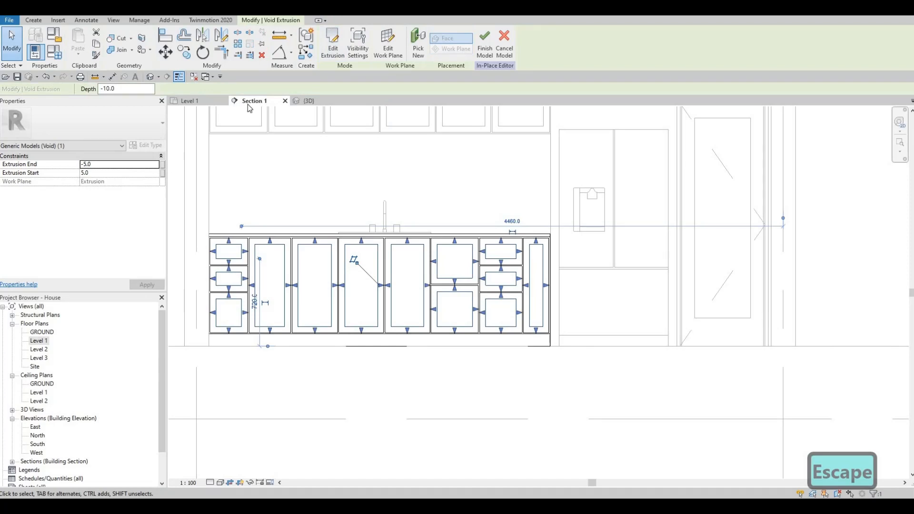
Step: In the 3D view, cut the void from the door and drawer fronts, and finish the in-place model
{"action": "key", "text": "ctrl+Tab"}
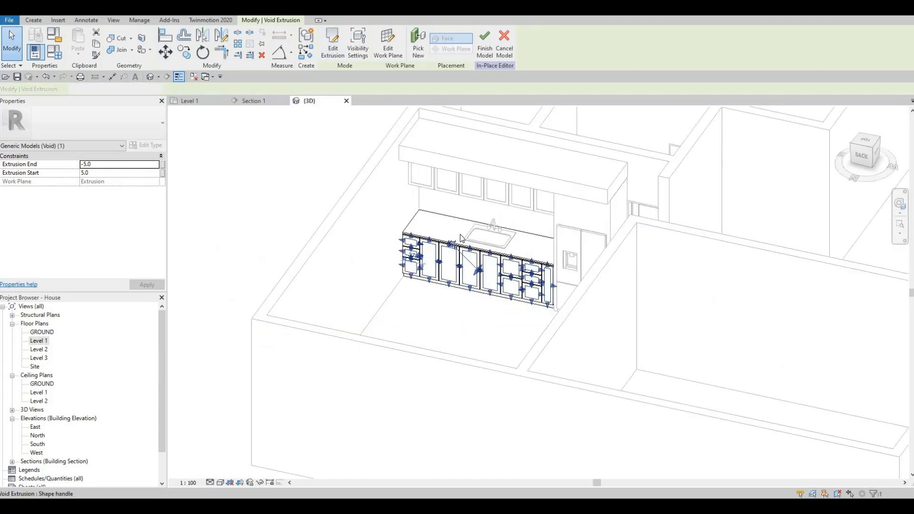
{"action": "scroll", "coordinate": [460, 238], "scroll_direction": "up", "scroll_amount": 5}
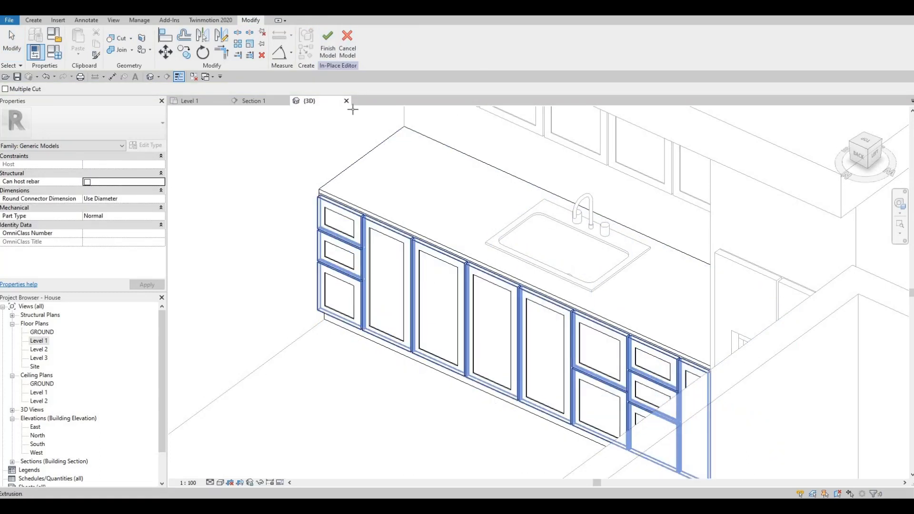
{"action": "left_click", "coordinate": [328, 42]}
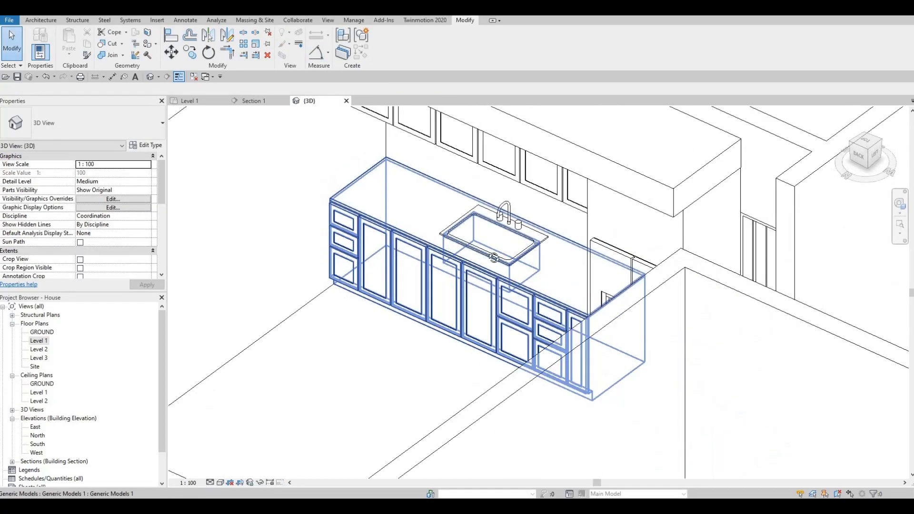
Step: Align the countertop's end face near the refrigerator with the adjacent tall side surface
{"action": "middle_click_drag", "start_coordinate": [472, 267], "coordinate": [602, 251], "text": "shift"}
{"action": "middle_click_drag", "start_coordinate": [708, 285], "coordinate": [669, 227], "text": "shift"}
{"action": "scroll", "coordinate": [685, 245], "scroll_direction": "up", "scroll_amount": 5}
{"action": "scroll", "coordinate": [669, 231], "scroll_direction": "up", "scroll_amount": 2}
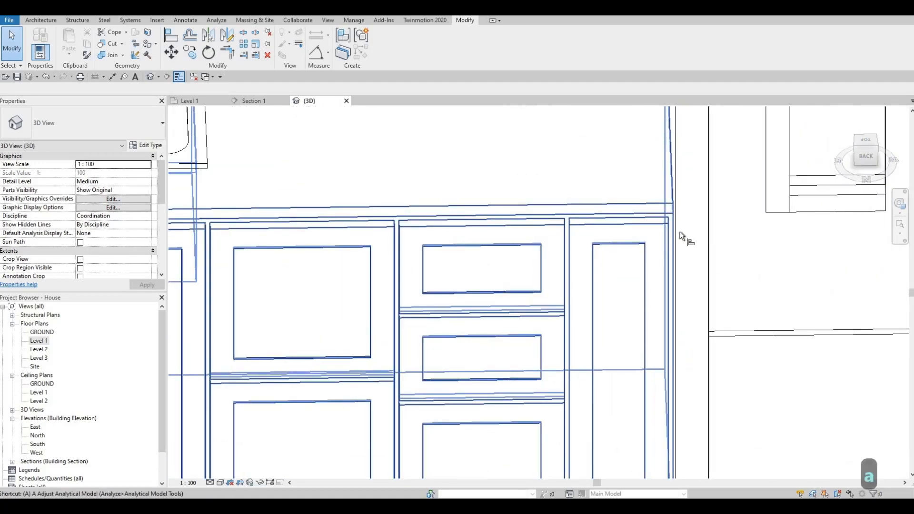
{"action": "key", "text": "a"}
{"action": "key", "text": "l"}
{"action": "middle_click_drag", "start_coordinate": [658, 237], "coordinate": [675, 257], "text": "shift"}
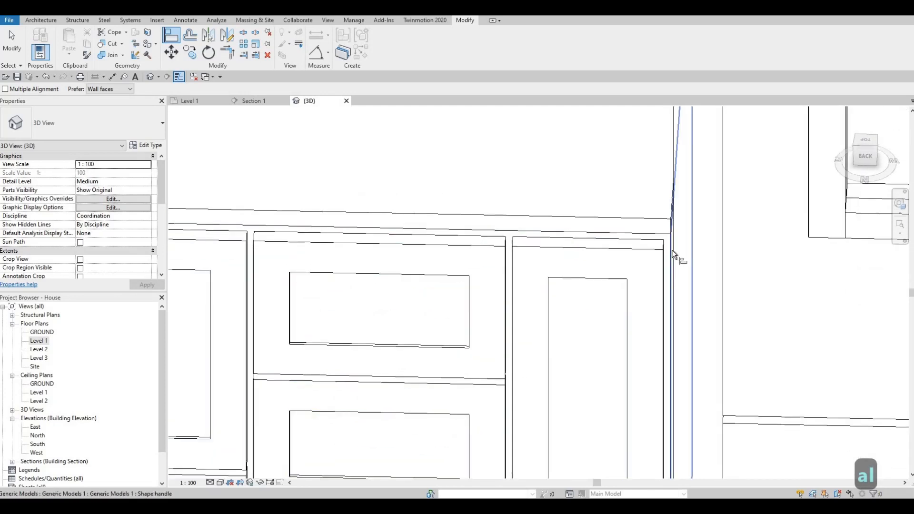
{"action": "middle_click_drag", "start_coordinate": [698, 284], "coordinate": [722, 260], "text": "shift"}
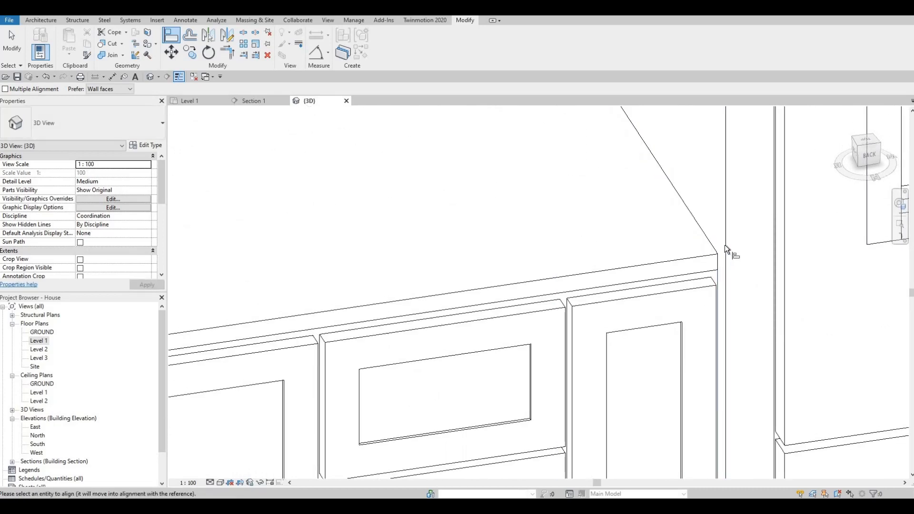
{"action": "left_click", "coordinate": [725, 245]}
{"action": "left_click", "coordinate": [722, 249]}
{"action": "key", "text": "Escape"}
{"action": "middle_click_drag", "start_coordinate": [742, 337], "coordinate": [510, 279], "text": "shift"}
{"action": "key", "text": "Escape"}
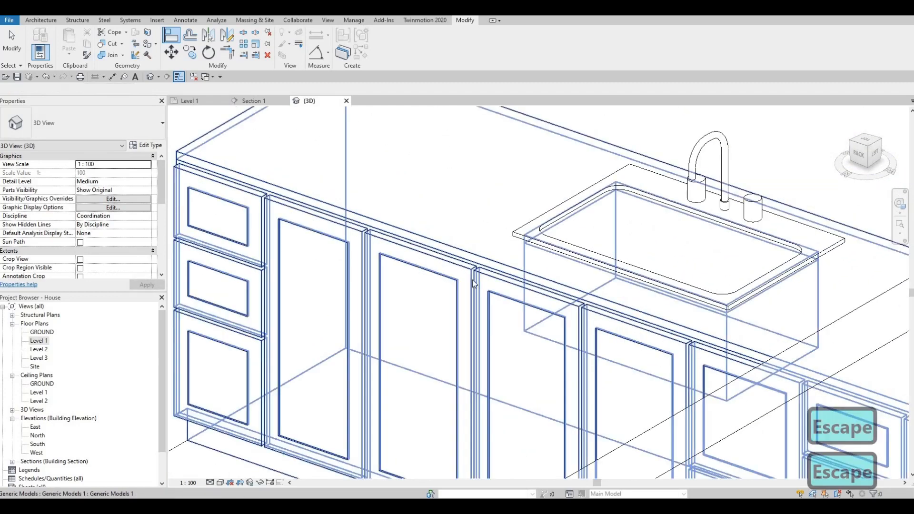
Step: Align the countertop's front face with the front faces of the base cabinet doors and drawers
{"action": "key", "text": "a"}
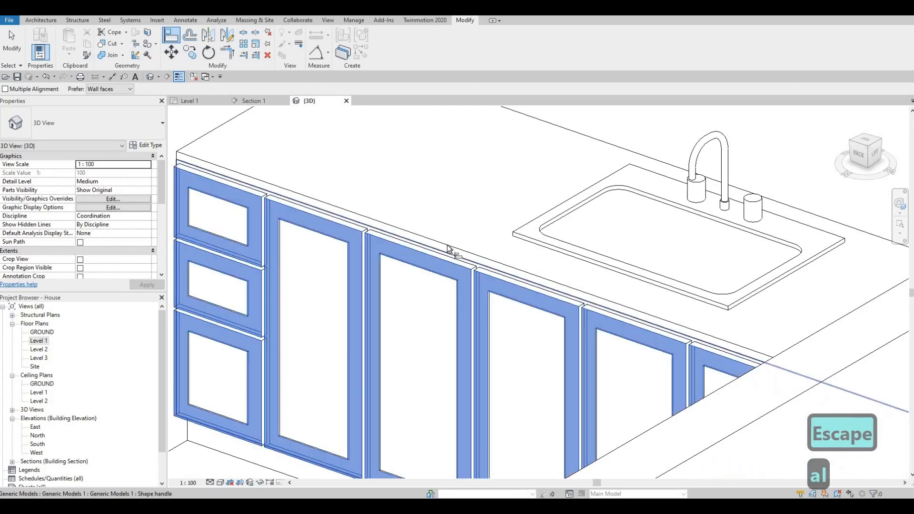
{"action": "left_click", "coordinate": [449, 247]}
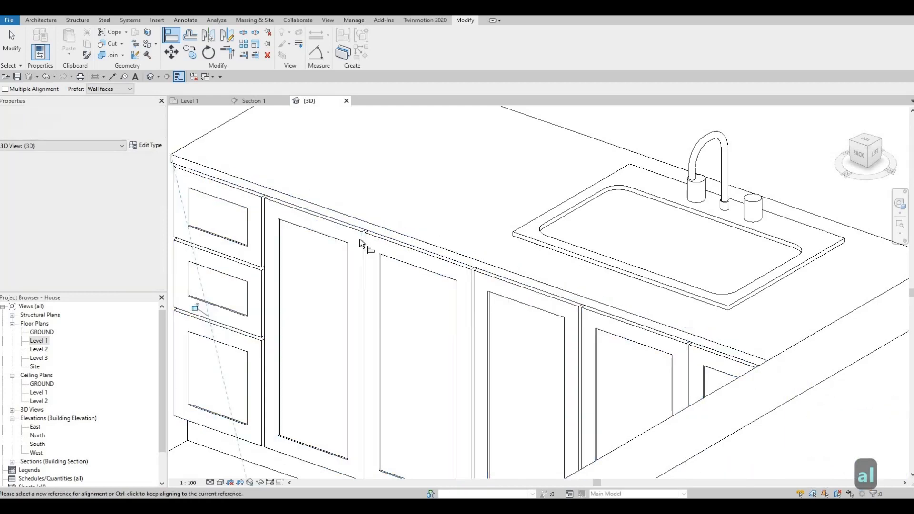
{"action": "key", "text": "Escape"}
{"action": "scroll", "coordinate": [354, 247], "scroll_direction": "down", "scroll_amount": 2}
{"action": "middle_click_drag", "start_coordinate": [610, 299], "coordinate": [720, 259], "text": "shift"}
{"action": "scroll", "coordinate": [762, 229], "scroll_direction": "up", "scroll_amount": 5}
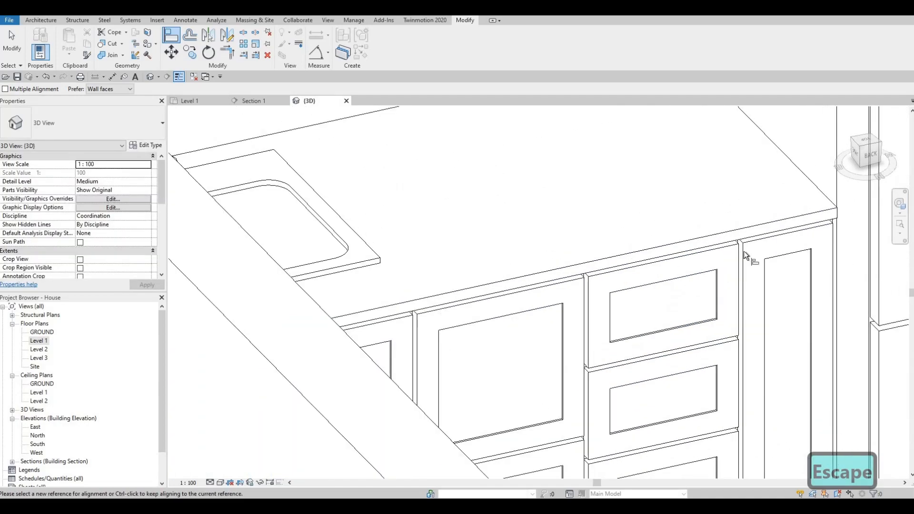
{"action": "key", "text": "Escape"}
{"action": "scroll", "coordinate": [520, 285], "scroll_direction": "down", "scroll_amount": 5}
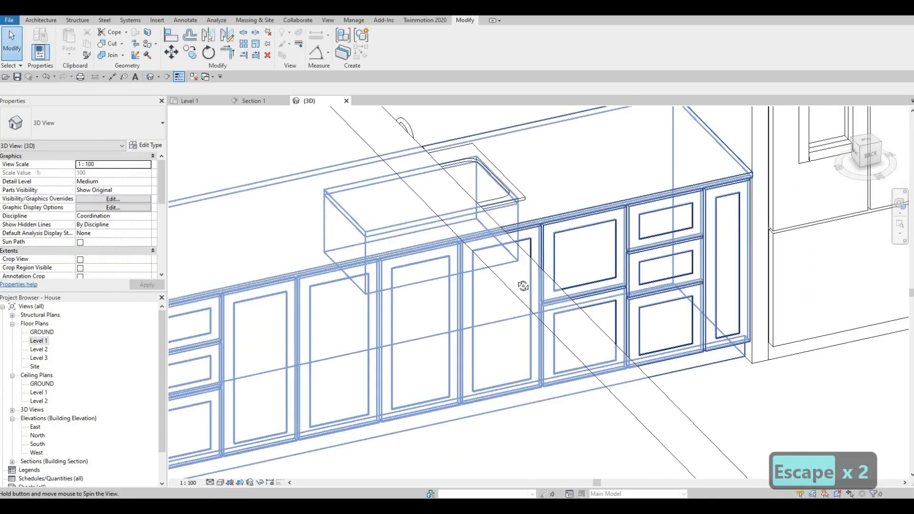
{"action": "middle_click_drag", "start_coordinate": [518, 232], "coordinate": [573, 372], "text": "shift"}
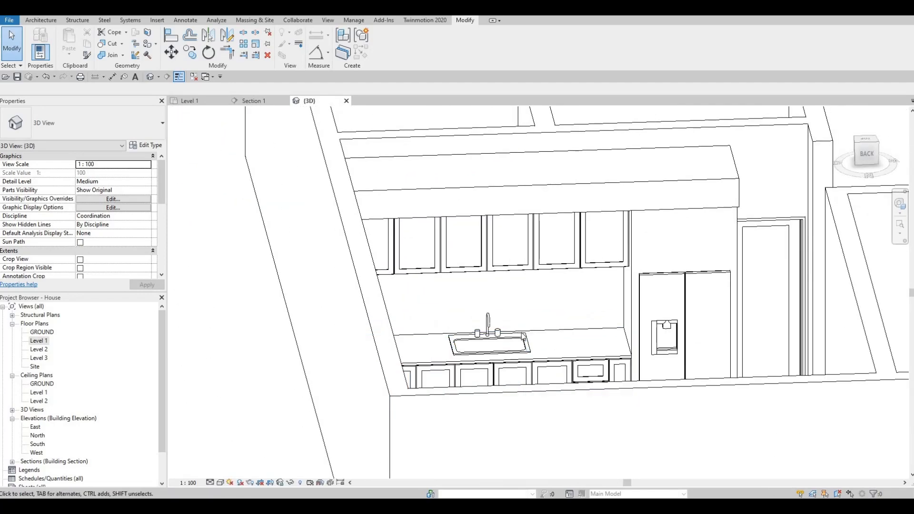
{"action": "scroll", "coordinate": [522, 338], "scroll_direction": "down", "scroll_amount": 3}
{"action": "middle_click_drag", "start_coordinate": [491, 366], "coordinate": [500, 386], "text": "shift"}
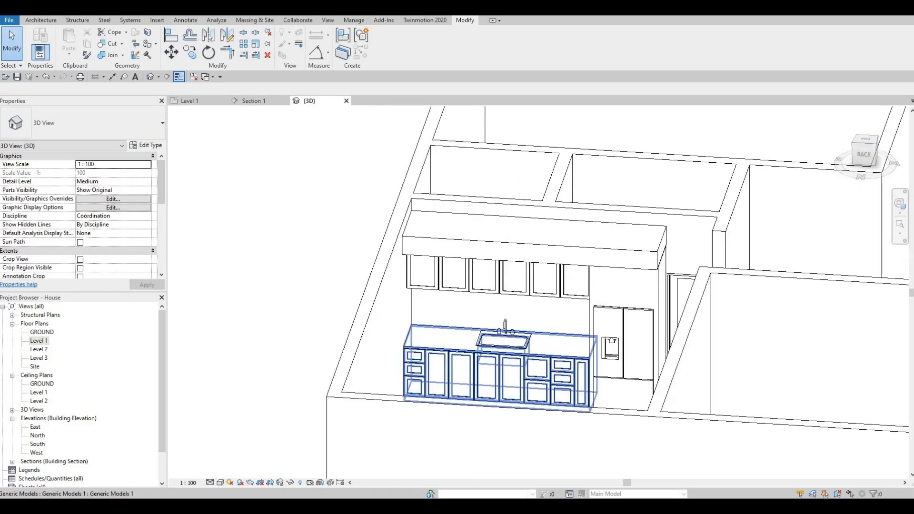
{"action": "left_click_drag", "start_coordinate": [3, 190], "coordinate": [469, 17]}
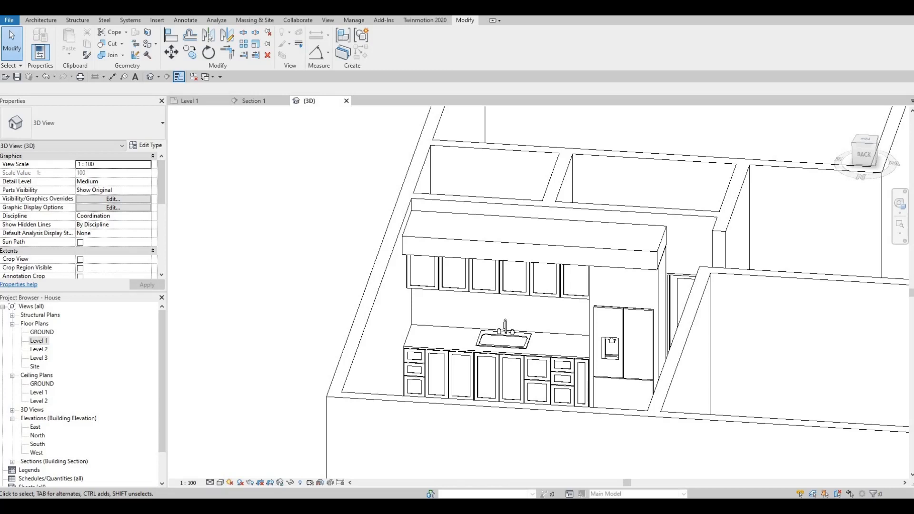
Step: In Section 1, place a vertical HANDLE component on the lower right stile of the leftmost upper cabinet door
{"action": "scroll", "coordinate": [244, 221], "scroll_direction": "down", "scroll_amount": 2}
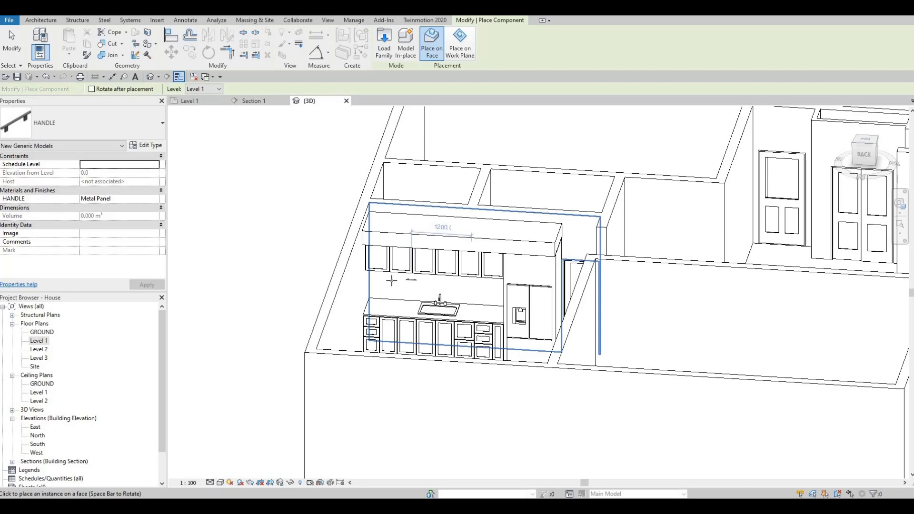
{"action": "scroll", "coordinate": [381, 204], "scroll_direction": "up", "scroll_amount": 5}
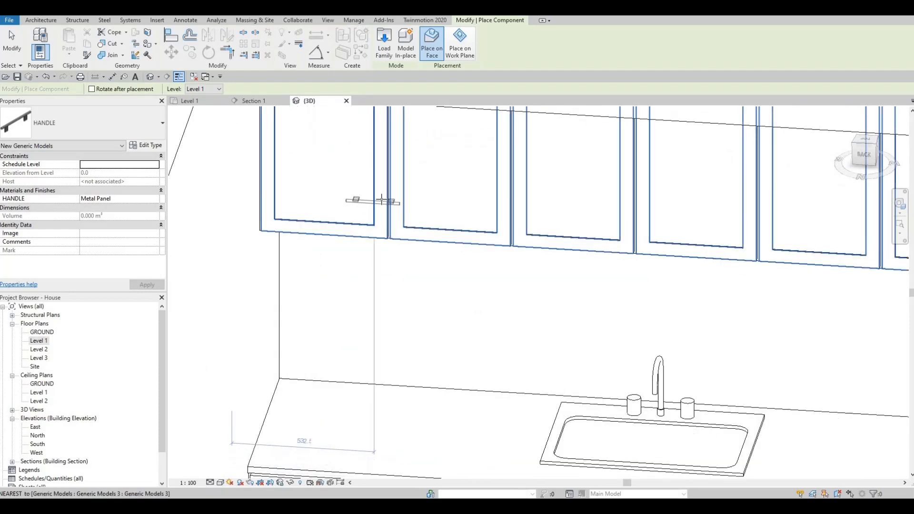
{"action": "scroll", "coordinate": [376, 205], "scroll_direction": "up", "scroll_amount": 4}
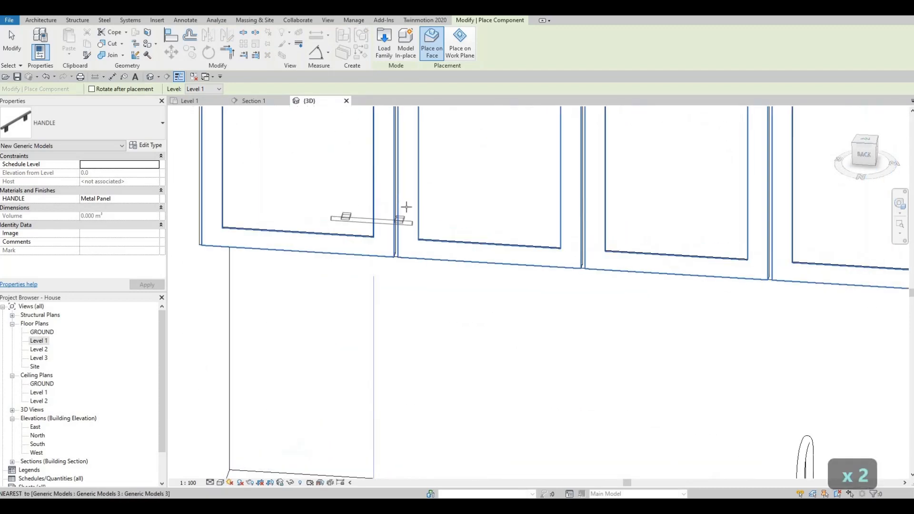
{"action": "scroll", "coordinate": [419, 205], "scroll_direction": "down", "scroll_amount": 6}
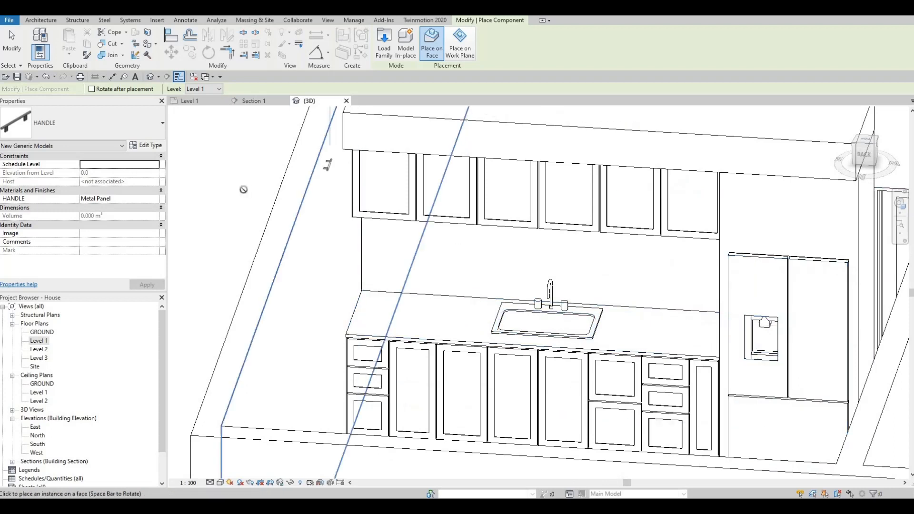
{"action": "left_click", "coordinate": [258, 102]}
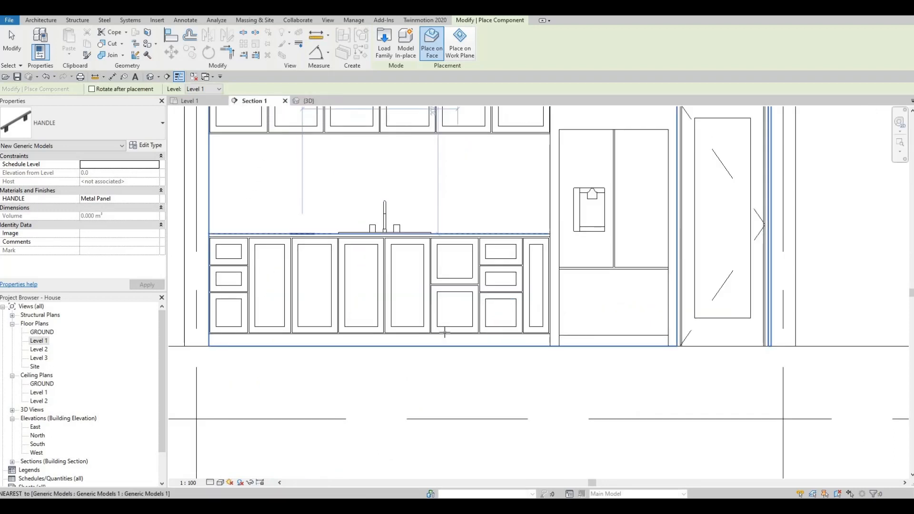
{"action": "scroll", "coordinate": [398, 143], "scroll_direction": "up", "scroll_amount": 3}
{"action": "scroll", "coordinate": [395, 142], "scroll_direction": "up", "scroll_amount": 5}
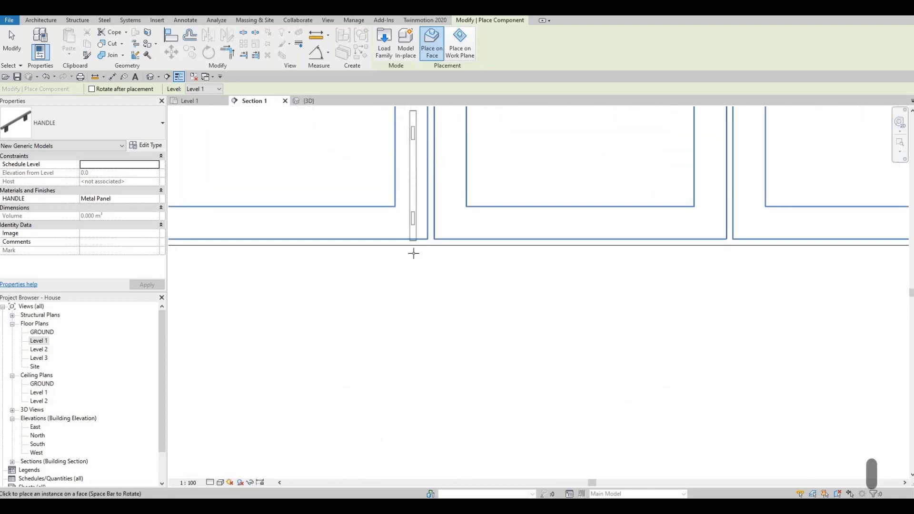
{"action": "scroll", "coordinate": [413, 253], "scroll_direction": "down", "scroll_amount": 3}
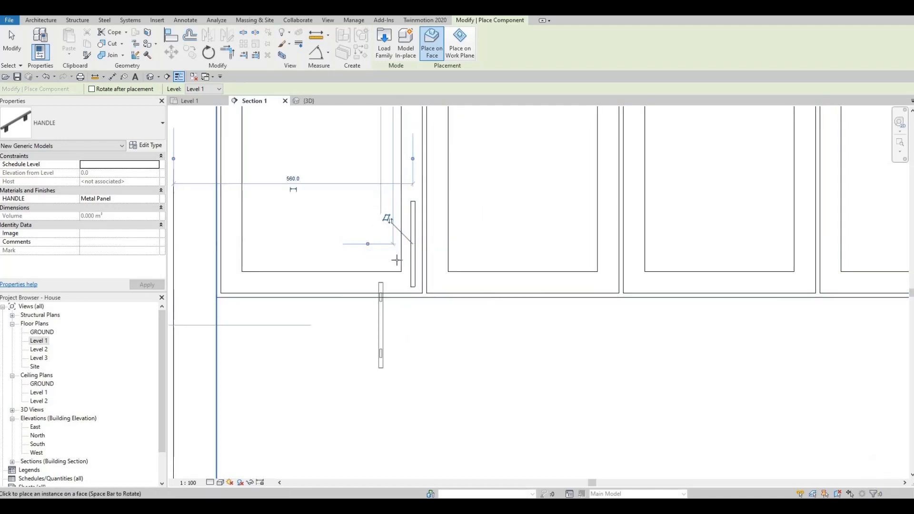
Step: Place a horizontal HANDLE centred on the recess's upper edge in the top drawer of the left three-drawer stack
{"action": "scroll", "coordinate": [380, 221], "scroll_direction": "down", "scroll_amount": 2}
{"action": "scroll", "coordinate": [429, 159], "scroll_direction": "down", "scroll_amount": 3}
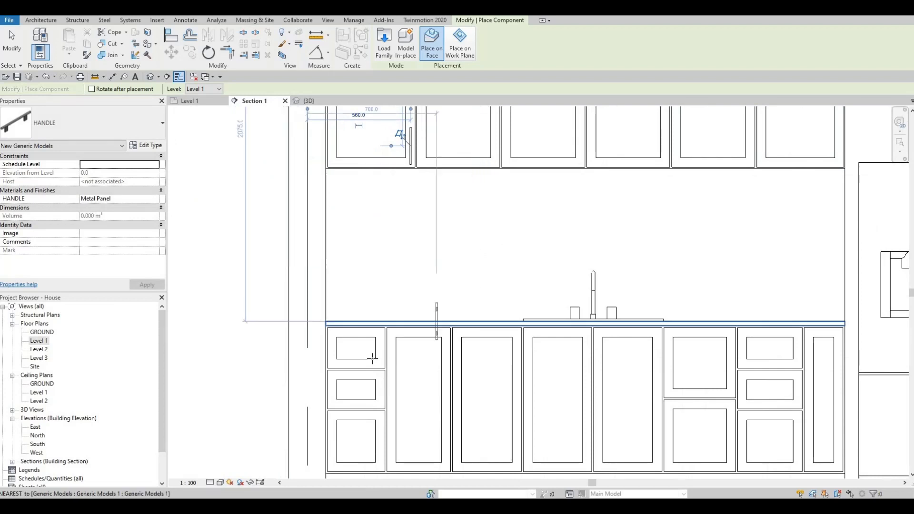
{"action": "scroll", "coordinate": [332, 350], "scroll_direction": "up", "scroll_amount": 5}
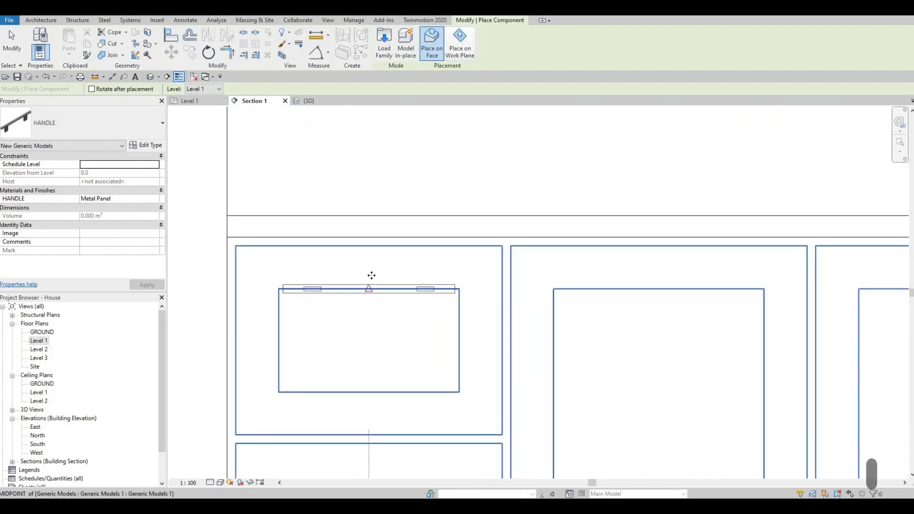
{"action": "scroll", "coordinate": [371, 266], "scroll_direction": "up", "scroll_amount": 1}
{"action": "scroll", "coordinate": [352, 265], "scroll_direction": "down", "scroll_amount": 2}
{"action": "scroll", "coordinate": [418, 322], "scroll_direction": "up", "scroll_amount": 3}
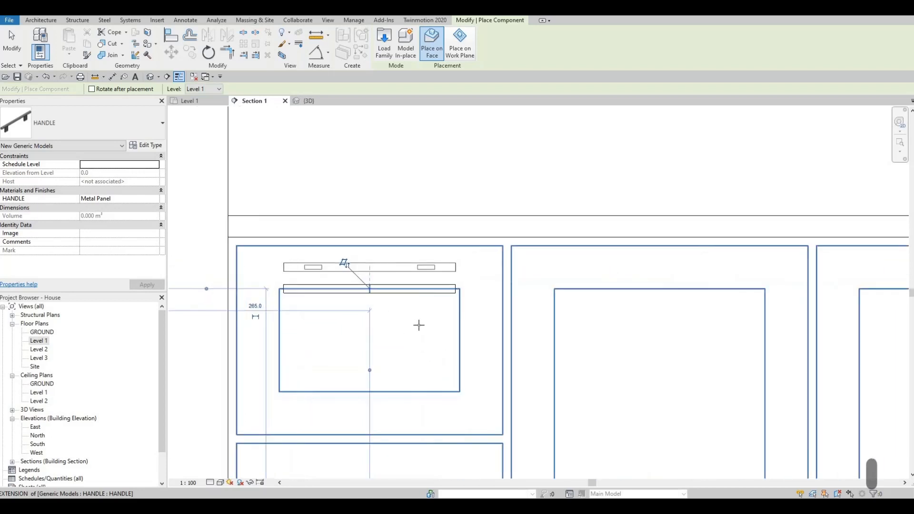
{"action": "scroll", "coordinate": [371, 314], "scroll_direction": "down", "scroll_amount": 2}
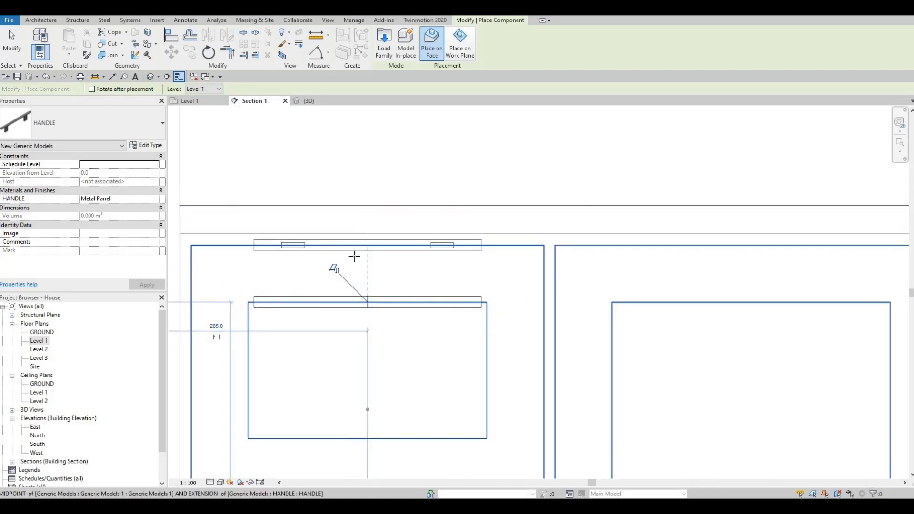
Step: Place a horizontal HANDLE centred along the recess's upper edge on the upper front of the two-front stack
{"action": "scroll", "coordinate": [366, 262], "scroll_direction": "down", "scroll_amount": 4}
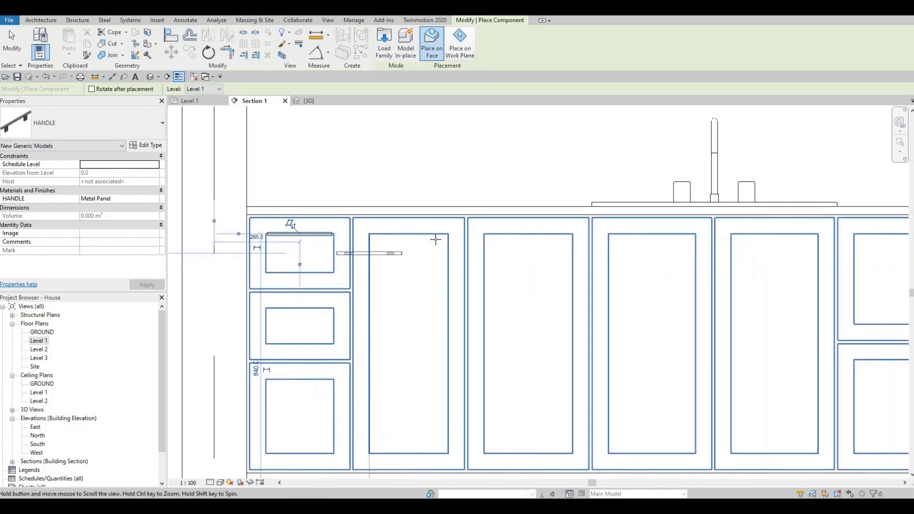
{"action": "scroll", "coordinate": [562, 267], "scroll_direction": "down", "scroll_amount": 2}
{"action": "scroll", "coordinate": [524, 266], "scroll_direction": "up", "scroll_amount": 5}
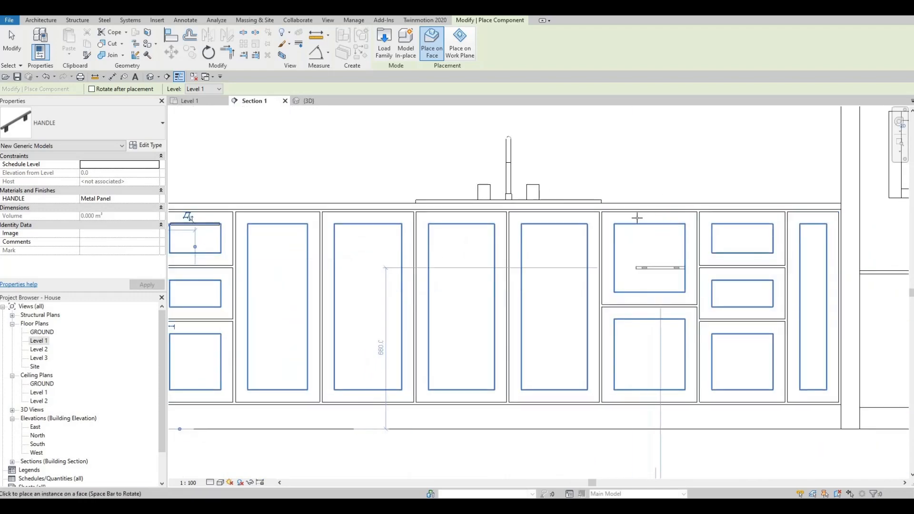
{"action": "scroll", "coordinate": [634, 218], "scroll_direction": "up", "scroll_amount": 1}
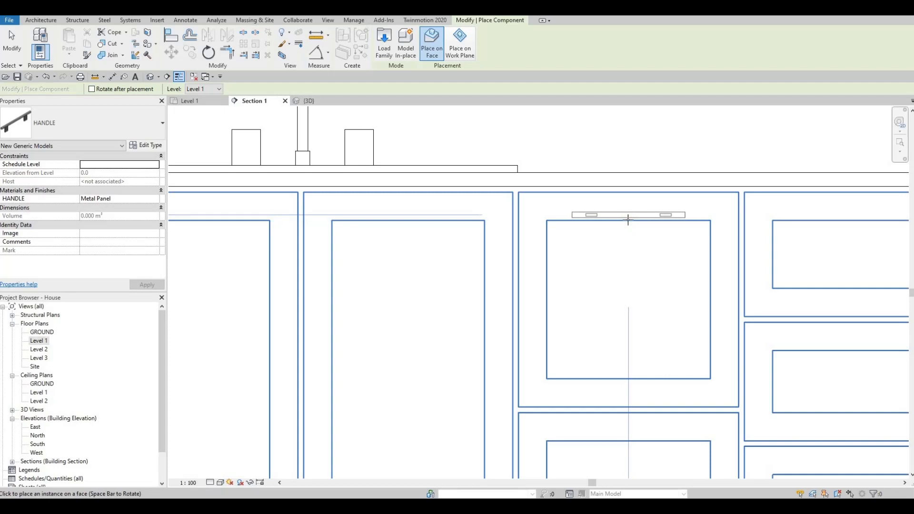
{"action": "left_click", "coordinate": [603, 226]}
Step: Place a vertical HANDLE near the top of the left stile on the right-hand door below the sink
{"action": "scroll", "coordinate": [603, 247], "scroll_direction": "down", "scroll_amount": 4}
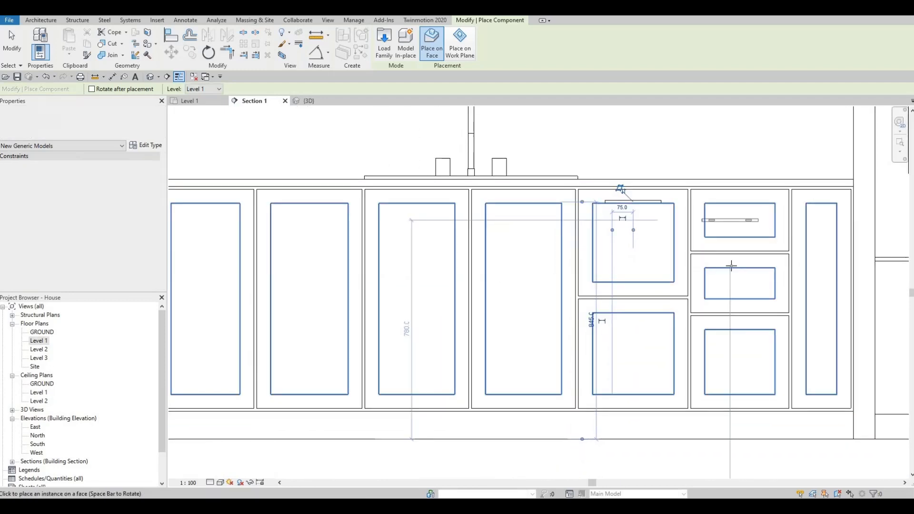
{"action": "scroll", "coordinate": [724, 238], "scroll_direction": "up", "scroll_amount": 2}
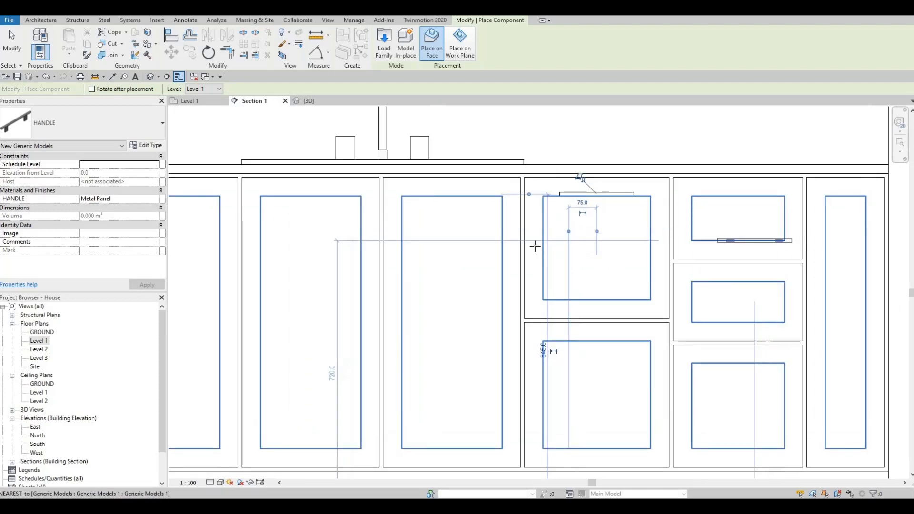
{"action": "middle_click_drag", "start_coordinate": [498, 227], "coordinate": [593, 246]}
{"action": "scroll", "coordinate": [589, 245], "scroll_direction": "down", "scroll_amount": 1}
{"action": "key", "text": "space"}
{"action": "scroll", "coordinate": [498, 238], "scroll_direction": "up", "scroll_amount": 3}
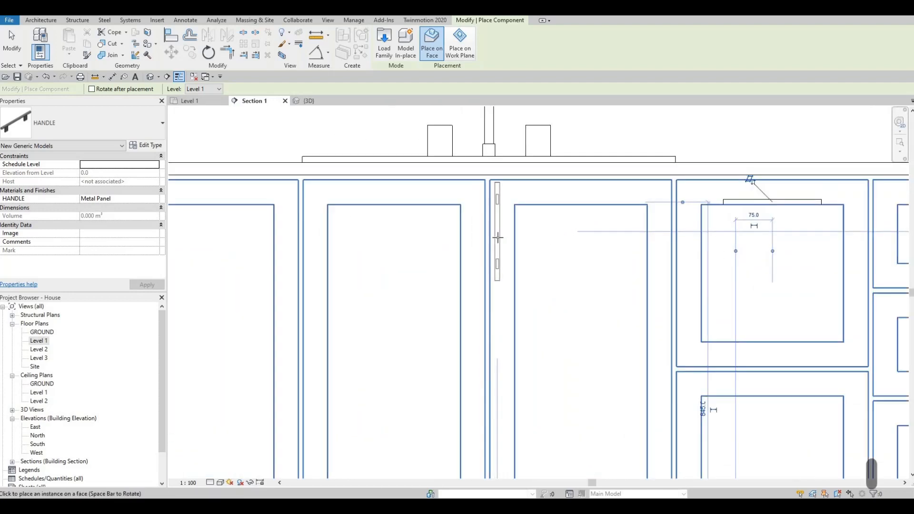
{"action": "scroll", "coordinate": [498, 238], "scroll_direction": "up", "scroll_amount": 1}
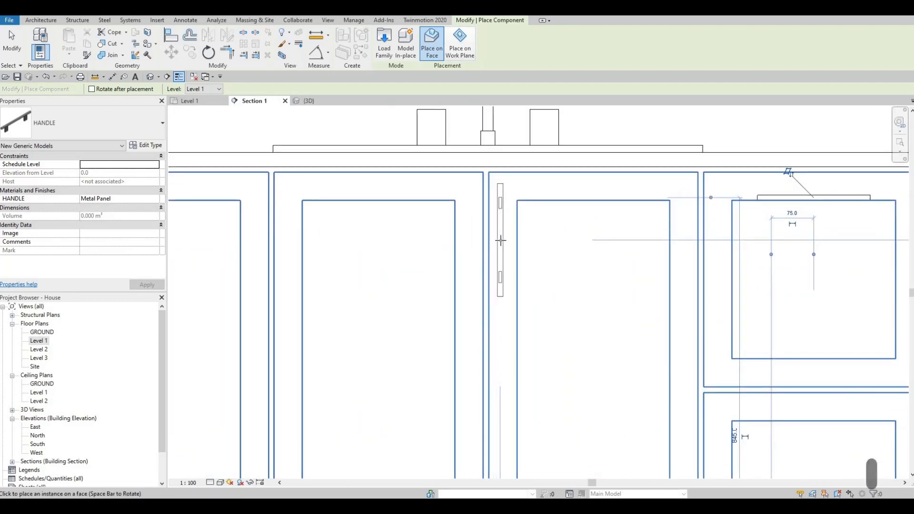
{"action": "left_click", "coordinate": [497, 241]}
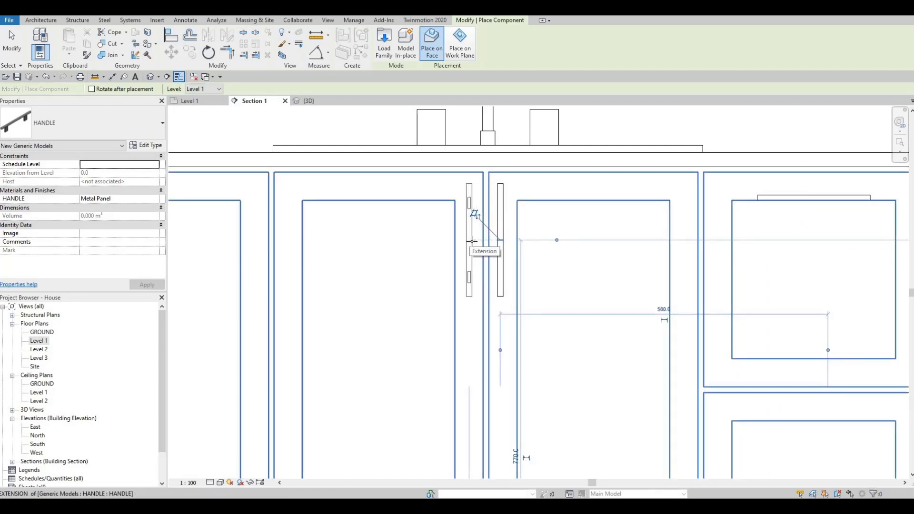
Step: Place vertical HANDLE components on the left sink door's right stile and on the left stile of the door beside it
{"action": "left_click", "coordinate": [472, 240]}
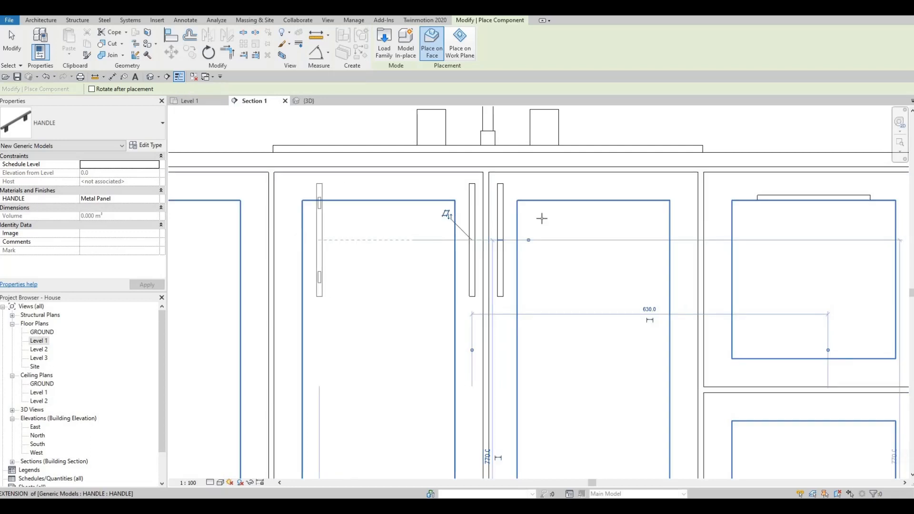
{"action": "middle_click_drag", "start_coordinate": [541, 218], "coordinate": [709, 202]}
{"action": "scroll", "coordinate": [710, 202], "scroll_direction": "down", "scroll_amount": 1}
{"action": "scroll", "coordinate": [402, 216], "scroll_direction": "down", "scroll_amount": 2}
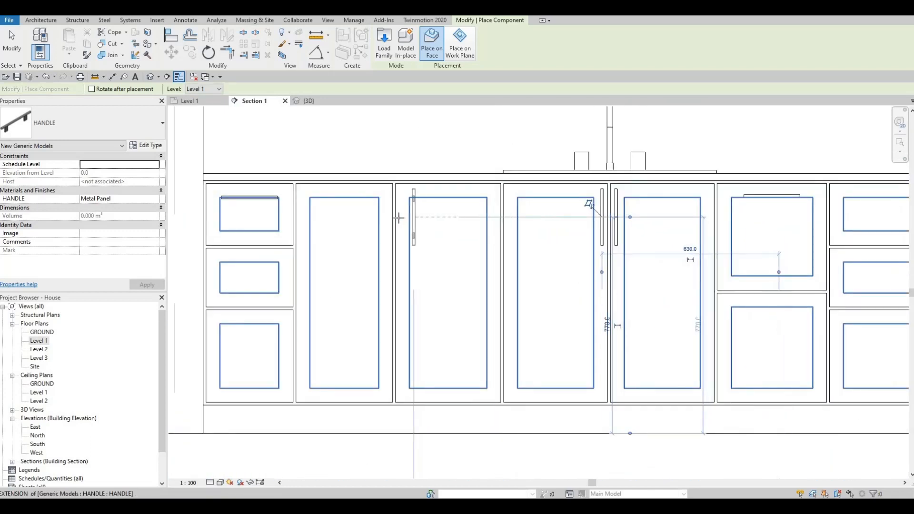
{"action": "scroll", "coordinate": [400, 218], "scroll_direction": "up", "scroll_amount": 3}
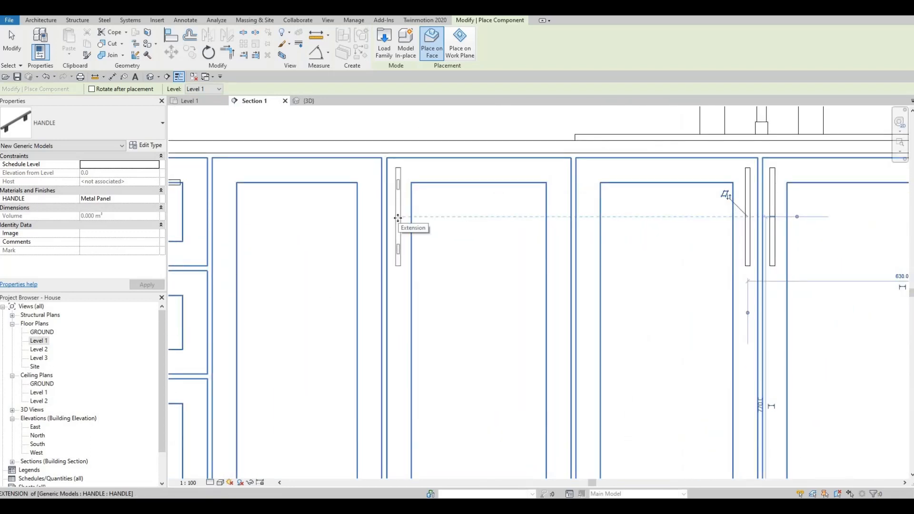
{"action": "left_click", "coordinate": [388, 219]}
{"action": "key", "text": "Escape"}
{"action": "key", "text": "Escape"}
{"action": "key", "text": "Escape"}
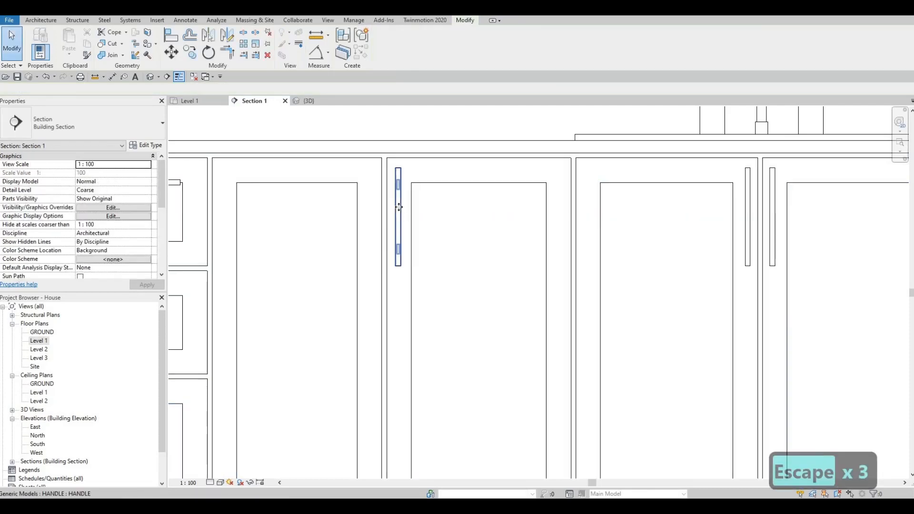
Step: Delete the handles on the left sink door and the door beside it, keeping the one on the right sink door
{"action": "key", "text": "Delete"}
{"action": "scroll", "coordinate": [498, 206], "scroll_direction": "up", "scroll_amount": 3}
{"action": "key", "text": "Escape"}
{"action": "key", "text": "Escape"}
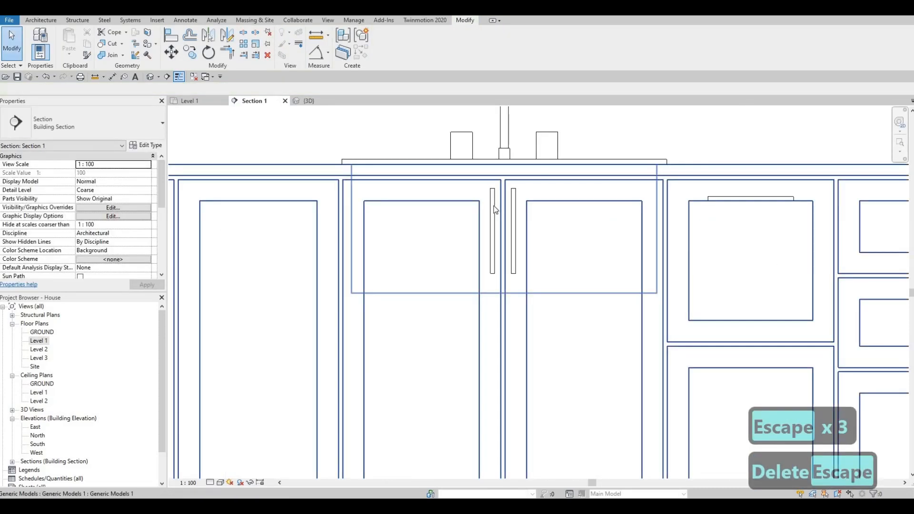
{"action": "left_click", "coordinate": [494, 215]}
{"action": "key", "text": "Delete"}
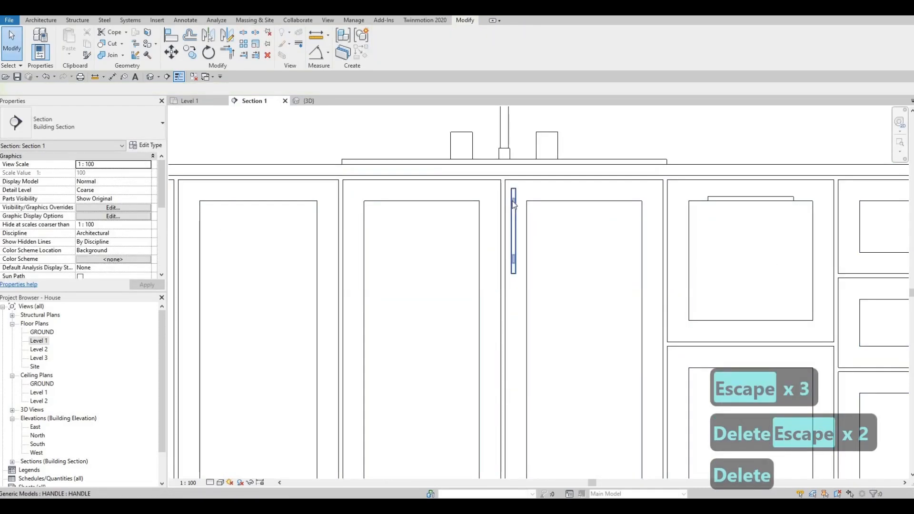
{"action": "left_click", "coordinate": [513, 201]}
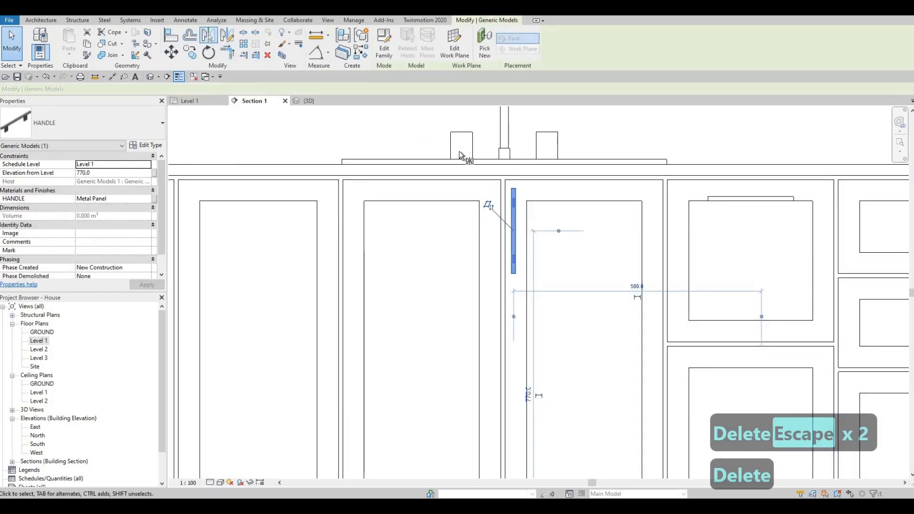
{"action": "scroll", "coordinate": [501, 179], "scroll_direction": "up", "scroll_amount": 3}
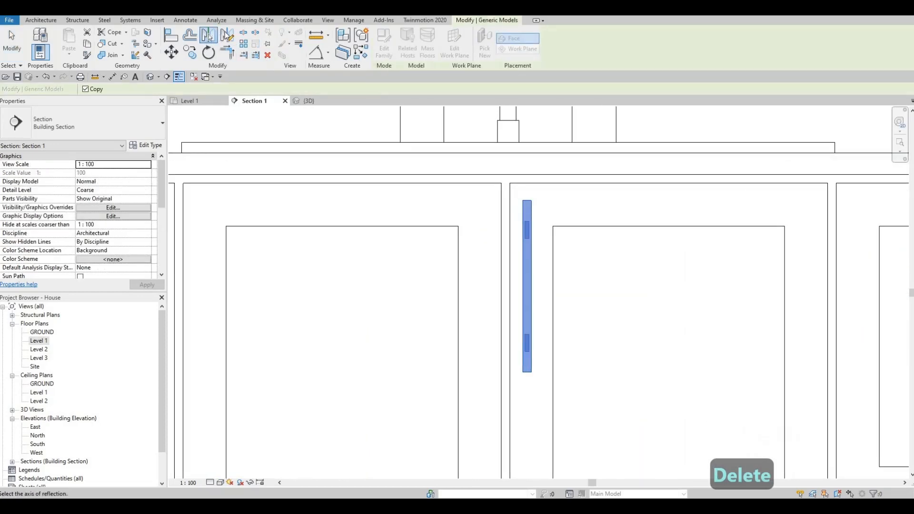
{"action": "left_click", "coordinate": [228, 35]}
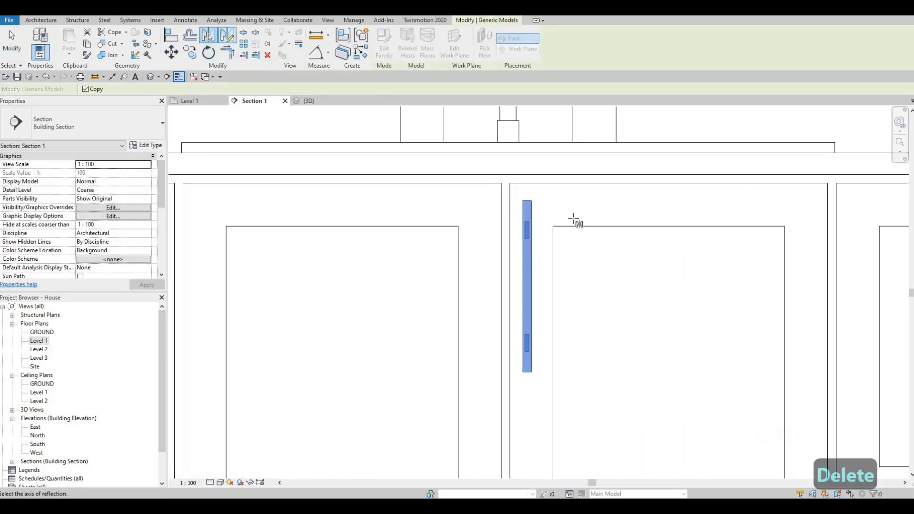
{"action": "left_click", "coordinate": [507, 197]}
{"action": "key", "text": "Escape"}
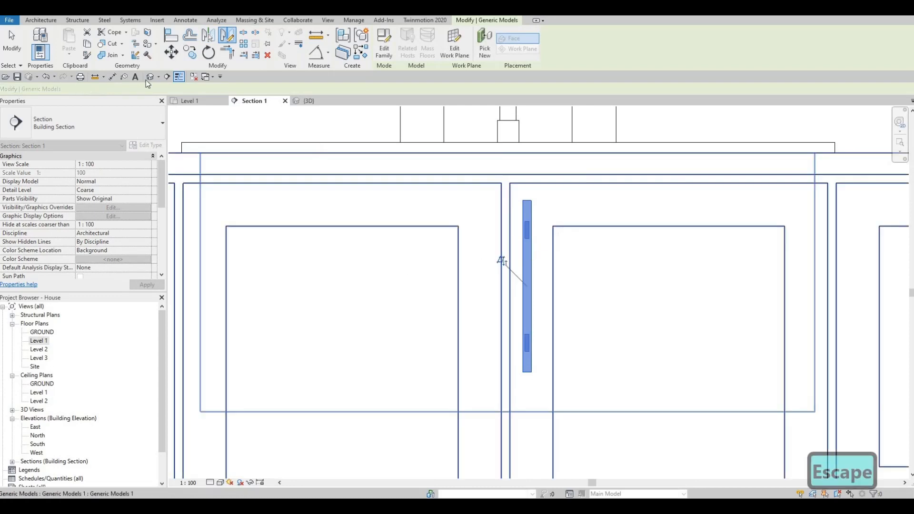
{"action": "key", "text": "Escape"}
Step: Mirror a copy of the right sink door's handle about a vertical axis drawn midway between the two sink doors
{"action": "left_click", "coordinate": [526, 209]}
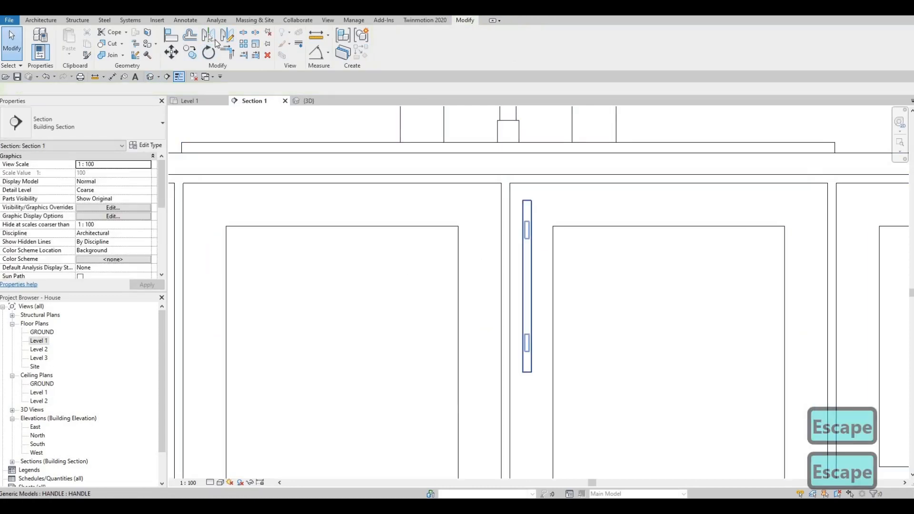
{"action": "key", "text": "m"}
{"action": "key", "text": "v"}
{"action": "scroll", "coordinate": [495, 198], "scroll_direction": "up", "scroll_amount": 2}
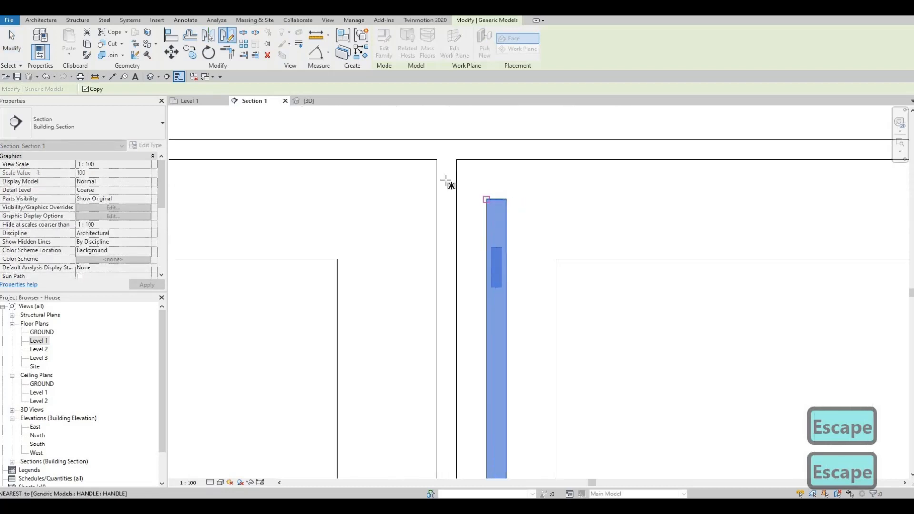
{"action": "left_click", "coordinate": [447, 179]}
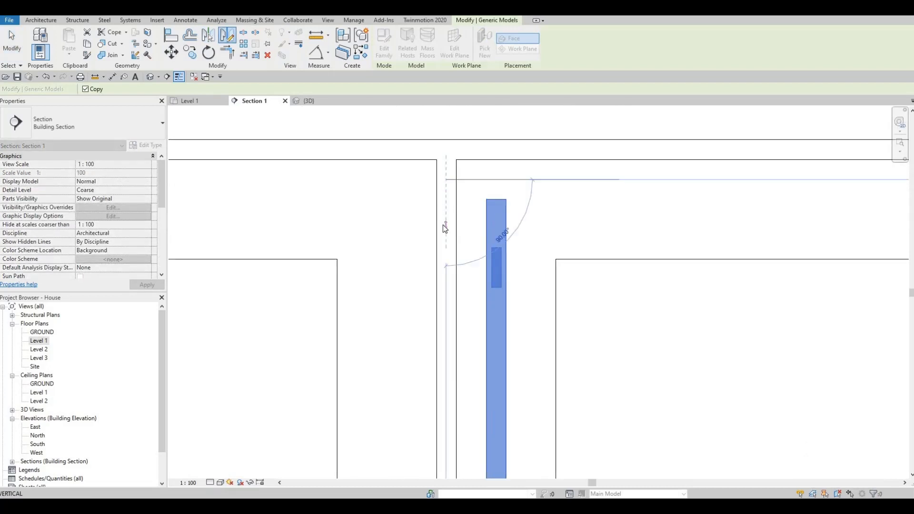
{"action": "left_click", "coordinate": [443, 225]}
{"action": "scroll", "coordinate": [443, 225], "scroll_direction": "down", "scroll_amount": 2}
{"action": "key", "text": "Escape"}
{"action": "key", "text": "Escape"}
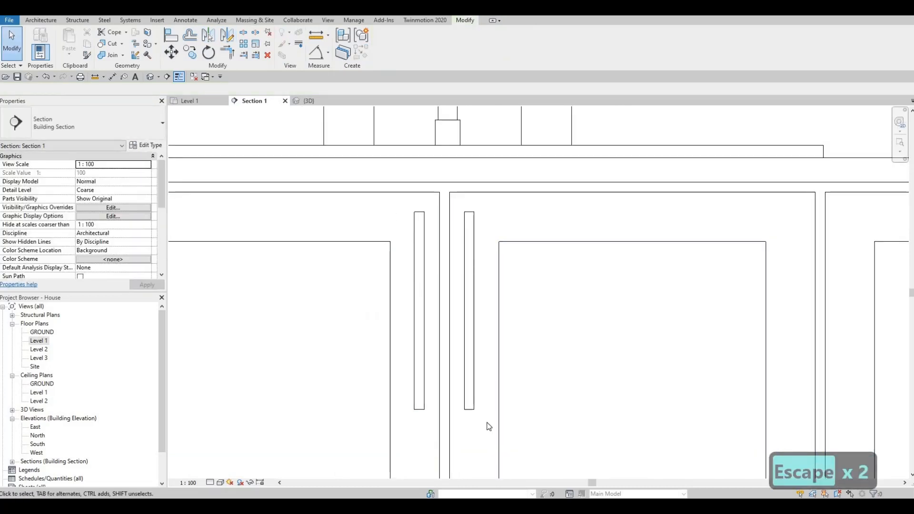
Step: Copy the pair of sink door handles to the meeting stiles of the two doors beside the left drawer stack
{"action": "left_click_drag", "start_coordinate": [477, 400], "coordinate": [488, 421]}
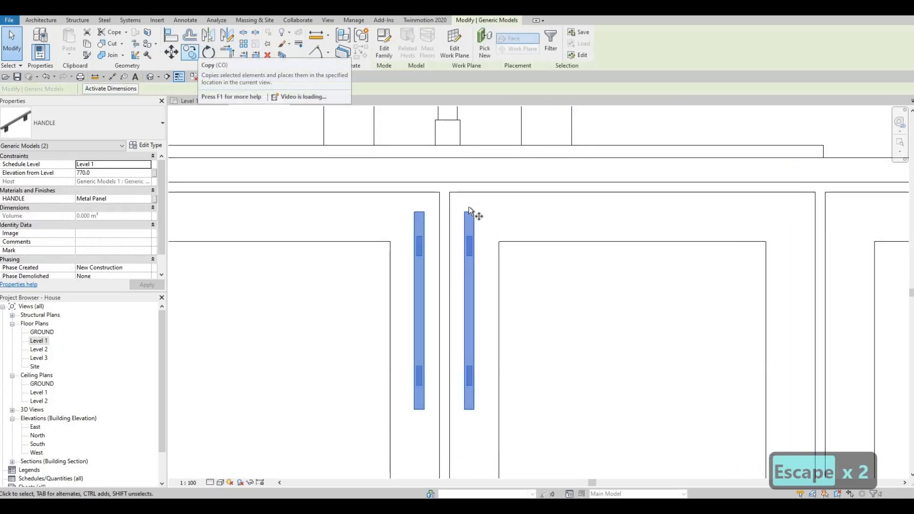
{"action": "left_click", "coordinate": [190, 53]}
{"action": "left_click", "coordinate": [452, 193]}
{"action": "scroll", "coordinate": [455, 219], "scroll_direction": "down", "scroll_amount": 6}
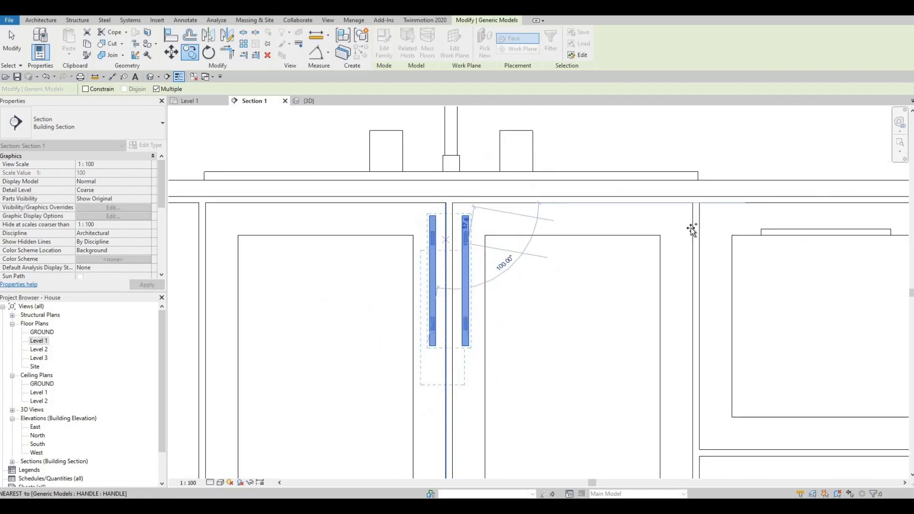
{"action": "middle_click_drag", "start_coordinate": [243, 222], "coordinate": [606, 213]}
{"action": "scroll", "coordinate": [556, 202], "scroll_direction": "up", "scroll_amount": 1}
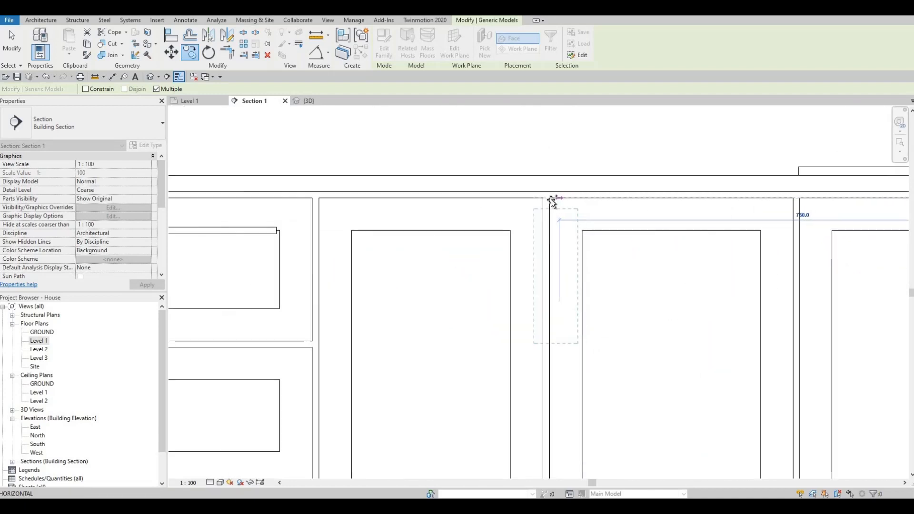
{"action": "scroll", "coordinate": [527, 224], "scroll_direction": "down", "scroll_amount": 3}
{"action": "middle_click_drag", "start_coordinate": [696, 244], "coordinate": [583, 243]}
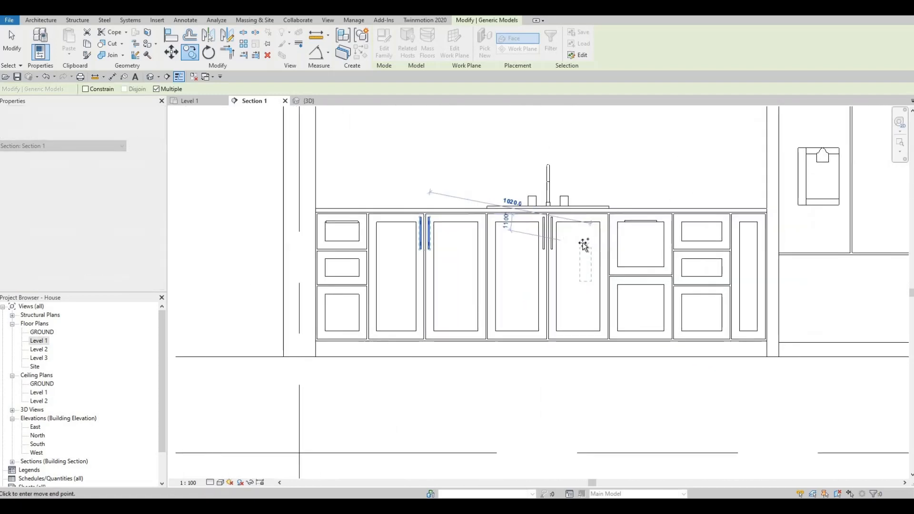
{"action": "scroll", "coordinate": [562, 243], "scroll_direction": "up", "scroll_amount": 1}
{"action": "left_click", "coordinate": [327, 218]}
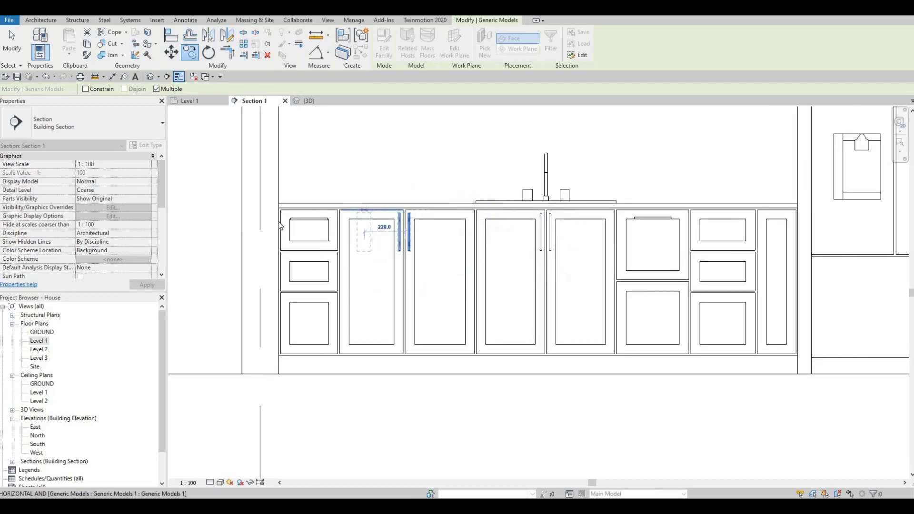
{"action": "key", "text": "Escape"}
{"action": "key", "text": "Escape"}
Step: Nudge the handle on the left stack's top drawer up to an elevation of 865.0, above the recess
{"action": "scroll", "coordinate": [309, 219], "scroll_direction": "up", "scroll_amount": 4}
{"action": "key", "text": "Escape"}
{"action": "left_click", "coordinate": [277, 223]}
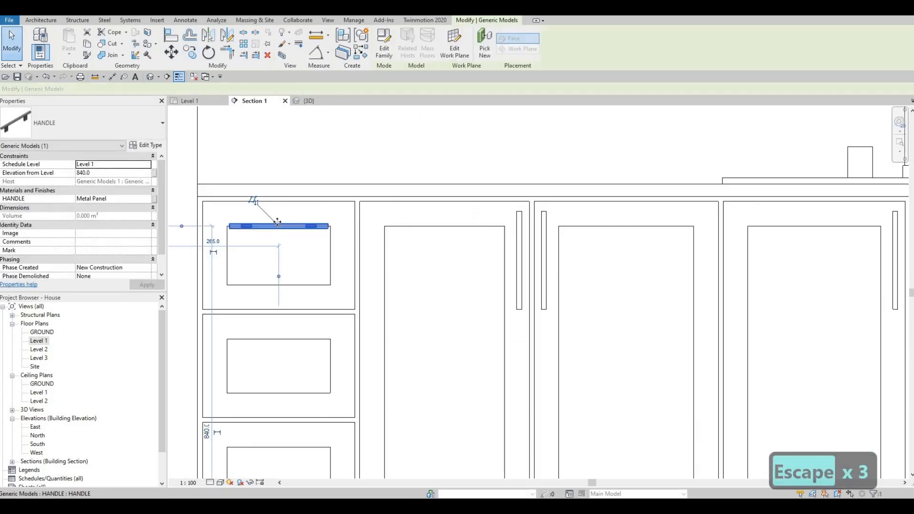
{"action": "key", "text": "Up"}
{"action": "key", "text": "Up"}
{"action": "key", "text": "Up"}
{"action": "key", "text": "Up"}
{"action": "key", "text": "Up"}
{"action": "key", "text": "Up"}
{"action": "key", "text": "Up"}
{"action": "key", "text": "Up"}
{"action": "key", "text": "Up"}
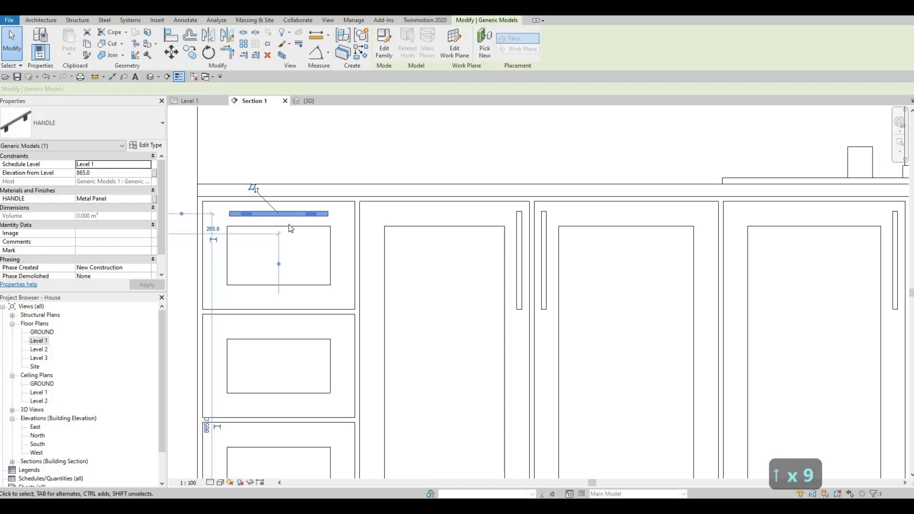
{"action": "key", "text": "Escape"}
{"action": "key", "text": "Escape"}
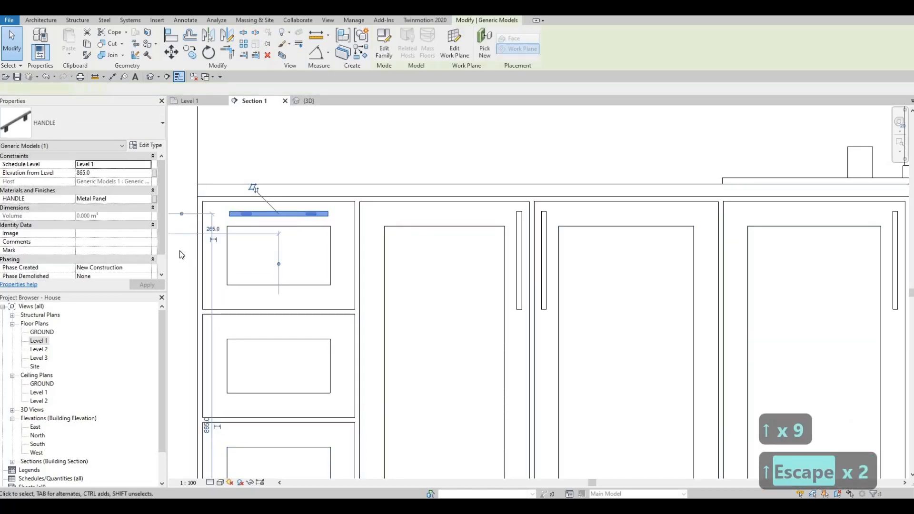
Step: Copy the top drawer's handle to the same position on the middle and bottom drawers of the left stack
{"action": "key", "text": "c"}
{"action": "key", "text": "o"}
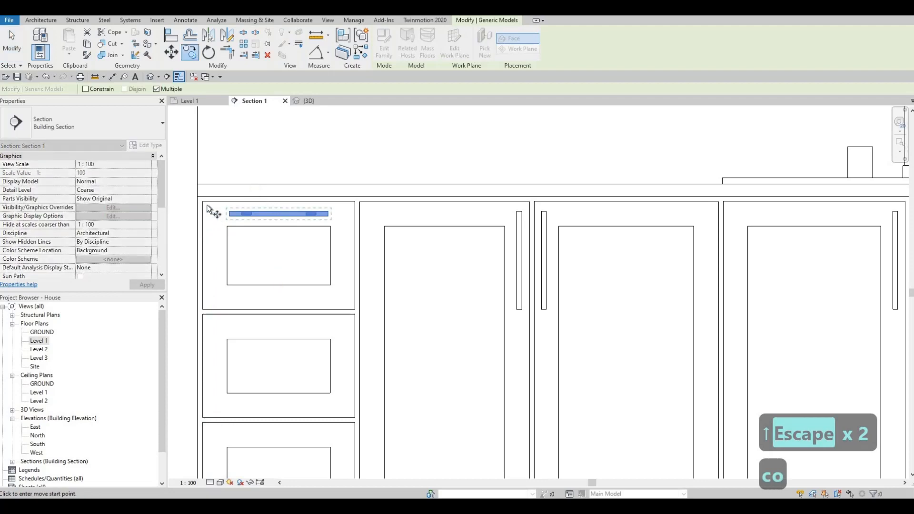
{"action": "left_click", "coordinate": [198, 259]}
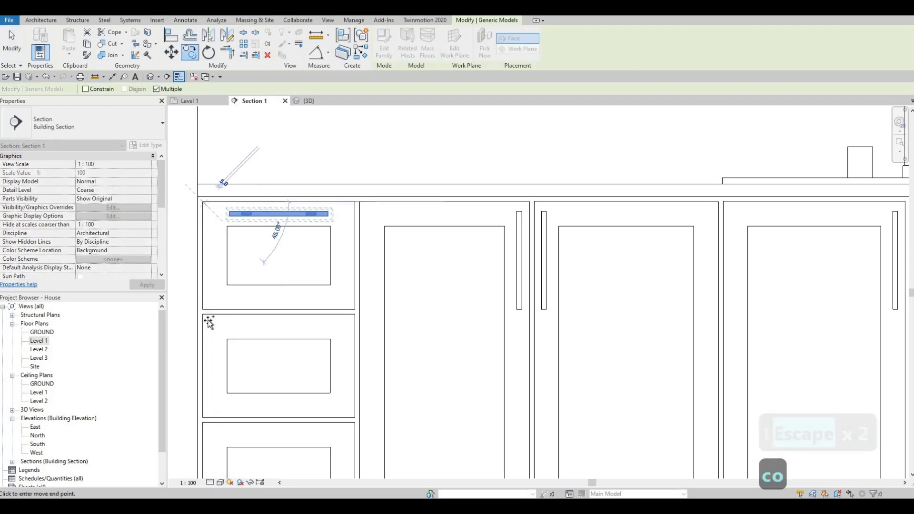
{"action": "left_click", "coordinate": [203, 315]}
{"action": "scroll", "coordinate": [206, 304], "scroll_direction": "down", "scroll_amount": 2}
{"action": "middle_click_drag", "start_coordinate": [204, 384], "coordinate": [260, 305]}
{"action": "scroll", "coordinate": [263, 138], "scroll_direction": "up", "scroll_amount": 3}
{"action": "scroll", "coordinate": [247, 254], "scroll_direction": "up", "scroll_amount": 2}
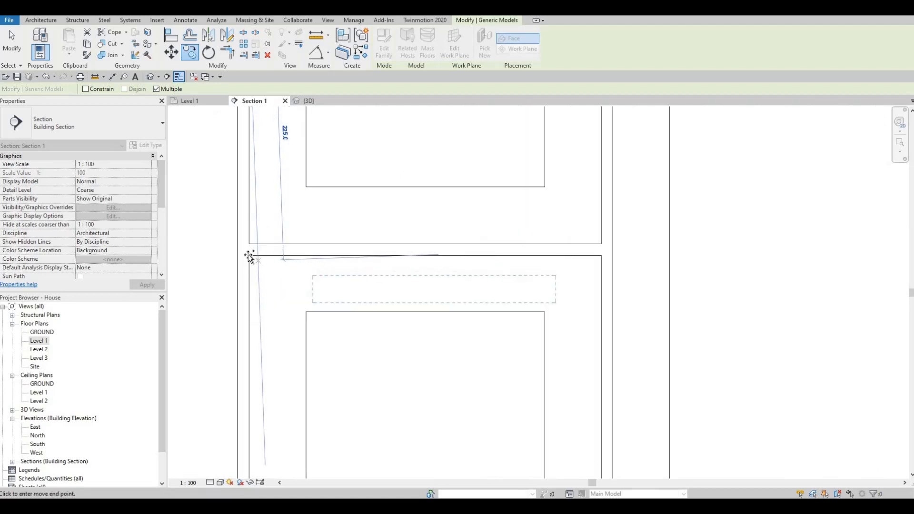
{"action": "scroll", "coordinate": [400, 265], "scroll_direction": "down", "scroll_amount": 2}
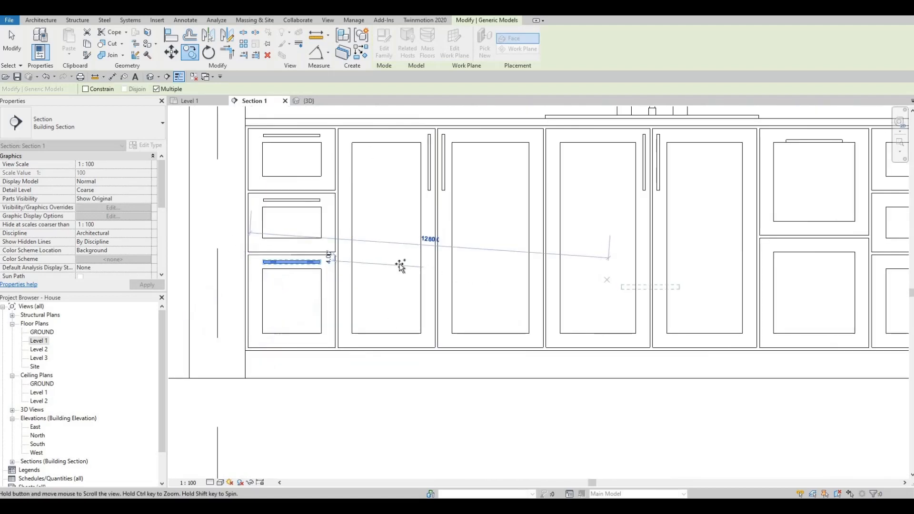
{"action": "scroll", "coordinate": [479, 243], "scroll_direction": "up", "scroll_amount": 5}
{"action": "key", "text": "Escape"}
{"action": "key", "text": "Escape"}
{"action": "key", "text": "Escape"}
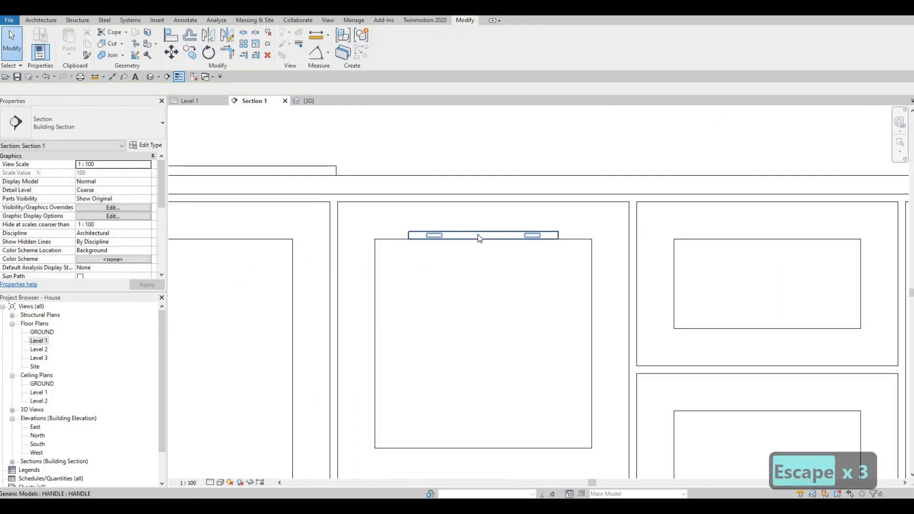
Step: Nudge the handle on the upper front of the two-front stack up to an elevation of 865.0
{"action": "left_click", "coordinate": [478, 234]}
{"action": "key", "text": "Up"}
{"action": "key", "text": "Up"}
{"action": "key", "text": "Up"}
{"action": "key", "text": "Up"}
{"action": "key", "text": "Up"}
{"action": "key", "text": "Up"}
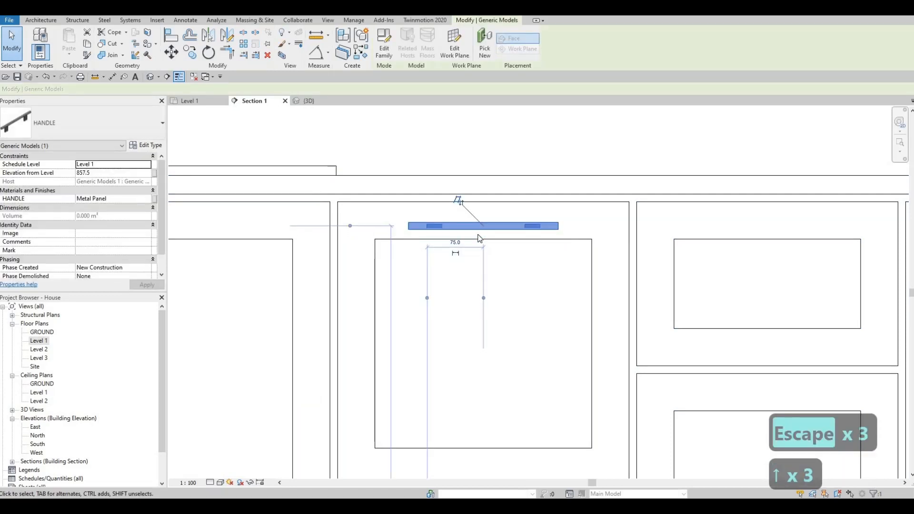
Step: Copy the upper front's handle to the same position on the lower front of the two-front stack
{"action": "left_click", "coordinate": [190, 53]}
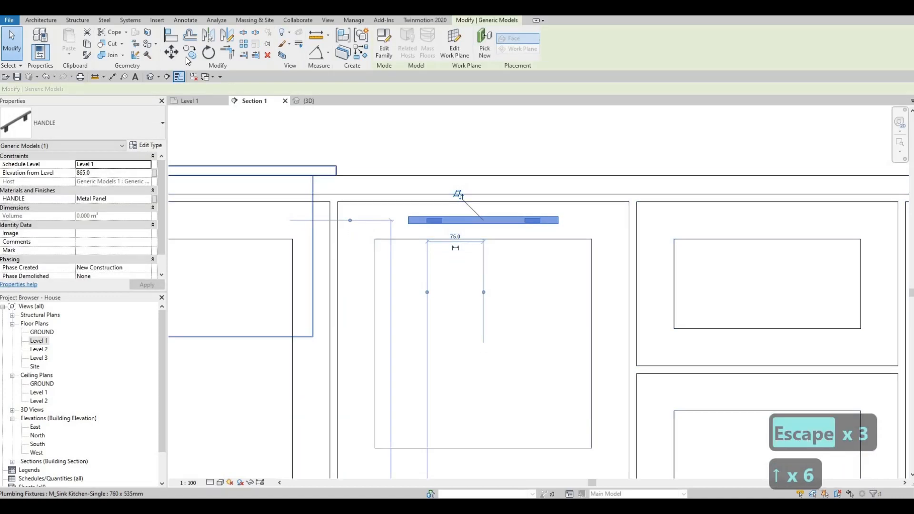
{"action": "left_click", "coordinate": [334, 199]}
{"action": "scroll", "coordinate": [333, 199], "scroll_direction": "down", "scroll_amount": 3}
{"action": "scroll", "coordinate": [343, 231], "scroll_direction": "up", "scroll_amount": 3}
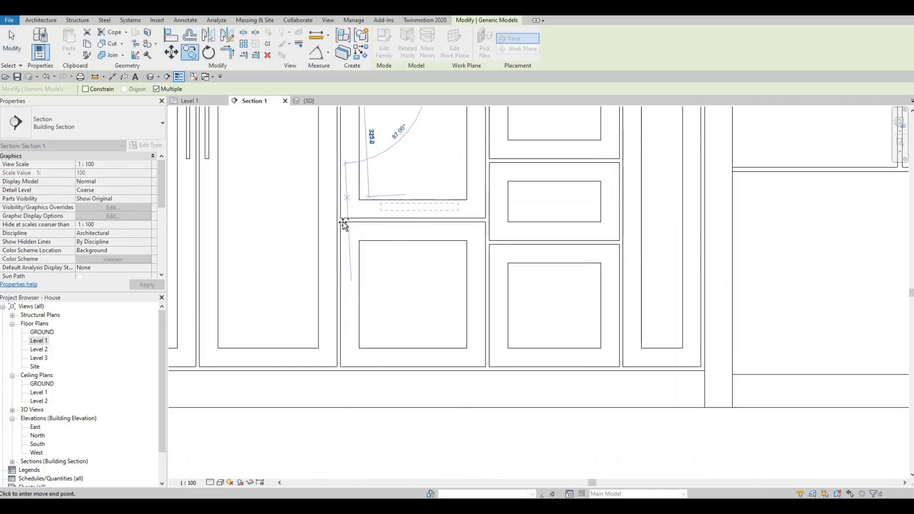
{"action": "left_click", "coordinate": [340, 218]}
{"action": "scroll", "coordinate": [347, 230], "scroll_direction": "down", "scroll_amount": 3}
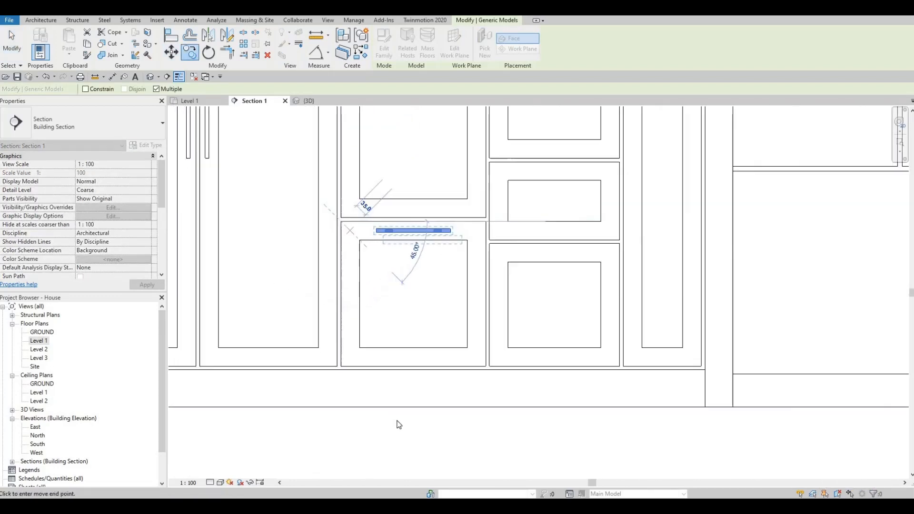
{"action": "middle_click_drag", "start_coordinate": [426, 158], "coordinate": [398, 424]}
{"action": "key", "text": "Up"}
{"action": "key", "text": "Up"}
{"action": "key", "text": "Escape"}
{"action": "key", "text": "Escape"}
{"action": "middle_click_drag", "start_coordinate": [401, 366], "coordinate": [352, 209]}
{"action": "key", "text": "Escape"}
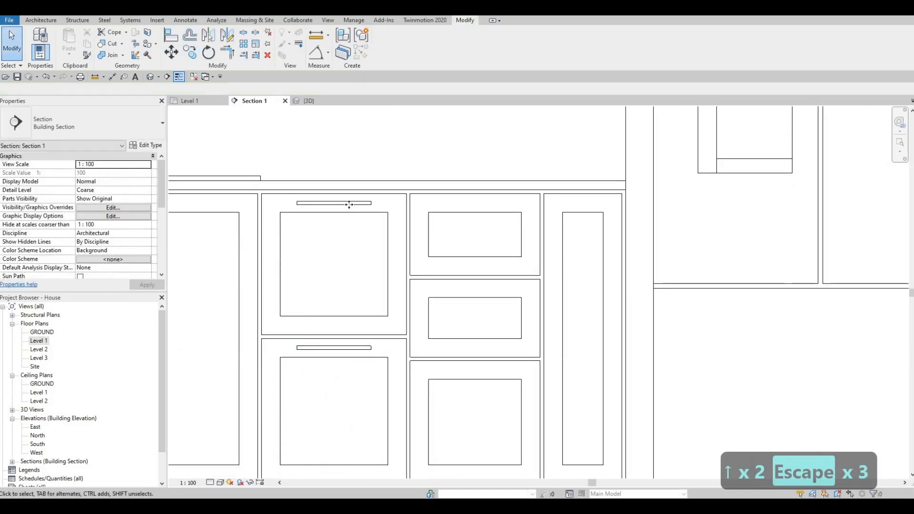
Step: Place another HANDLE centred above the recessed panel on the right stack's top drawer, creating a similar component from the existing handle
{"action": "left_click", "coordinate": [350, 203]}
{"action": "key", "text": "c"}
{"action": "key", "text": "s"}
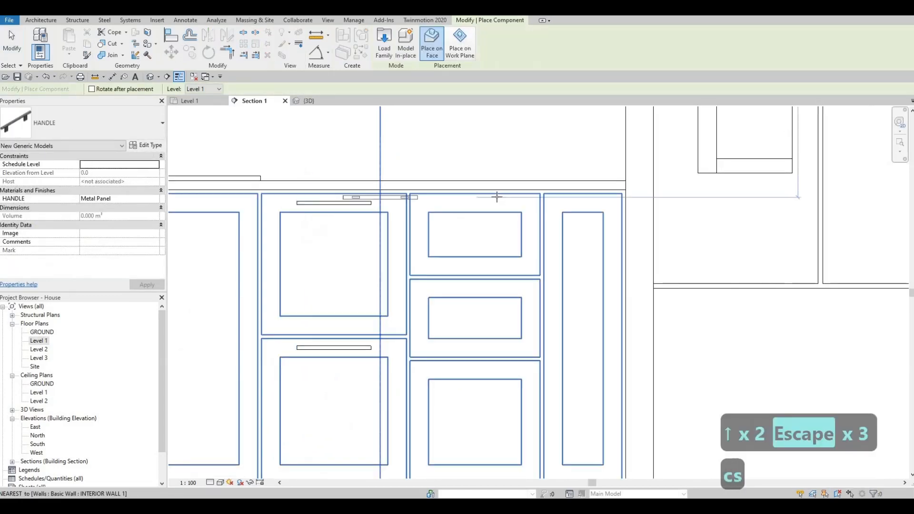
{"action": "scroll", "coordinate": [459, 217], "scroll_direction": "up", "scroll_amount": 4}
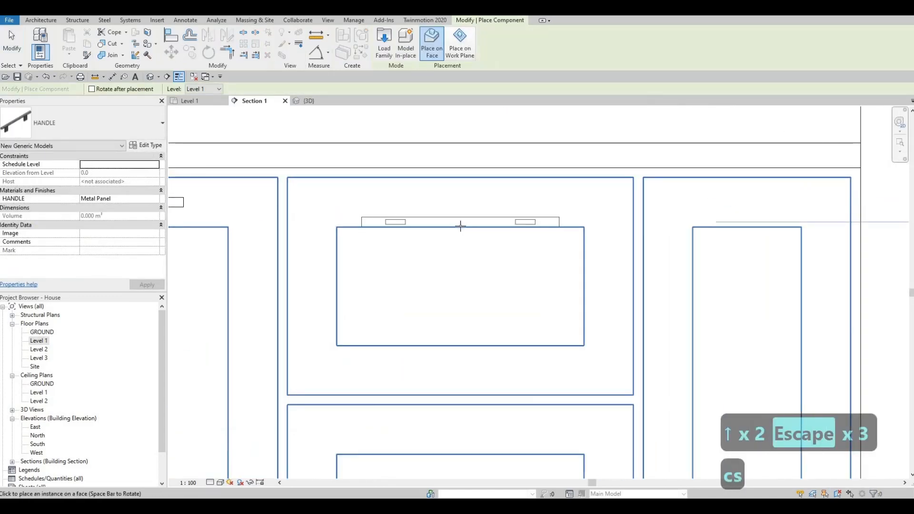
{"action": "left_click", "coordinate": [460, 223]}
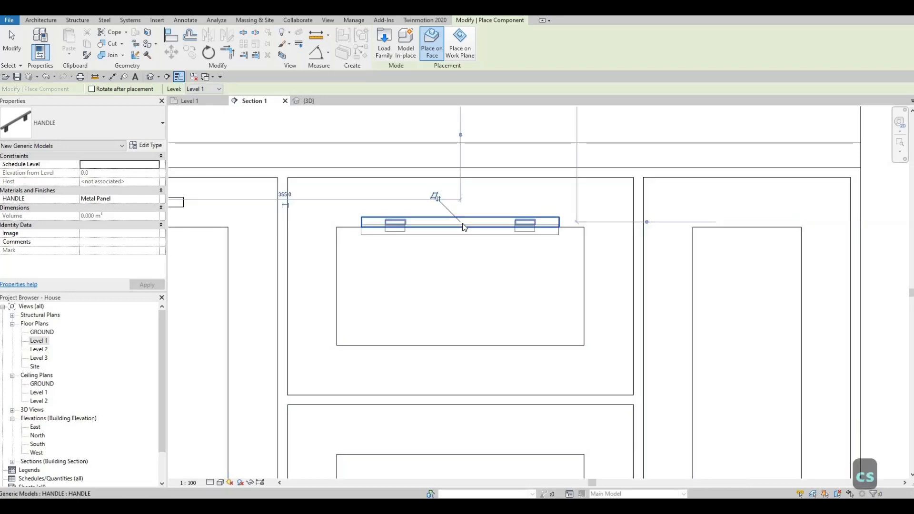
{"action": "scroll", "coordinate": [462, 223], "scroll_direction": "down", "scroll_amount": 2}
{"action": "key", "text": "Escape"}
{"action": "key", "text": "Escape"}
{"action": "key", "text": "Escape"}
Step: Nudge the handle on the right stack's top drawer up to an elevation of 867.5
{"action": "left_click", "coordinate": [464, 223]}
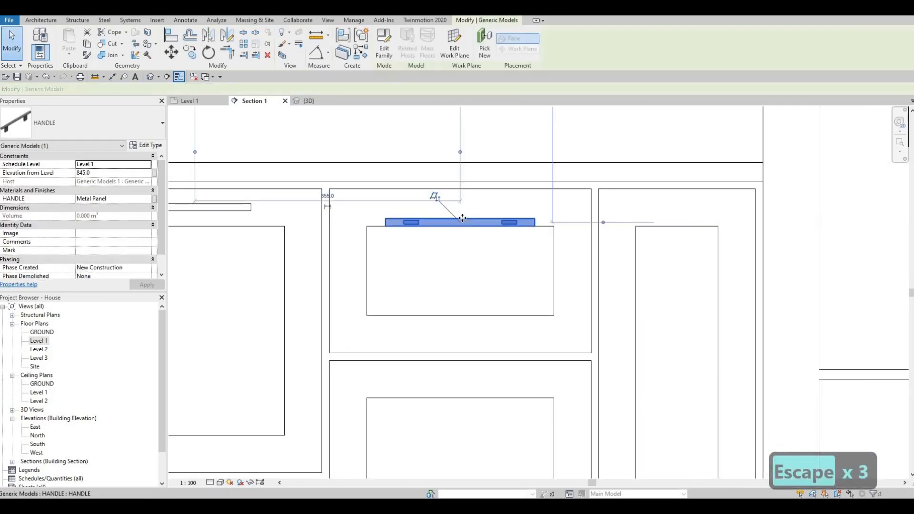
{"action": "key", "text": "Up"}
{"action": "key", "text": "Up"}
{"action": "key", "text": "Up"}
{"action": "key", "text": "Up"}
{"action": "key", "text": "Up"}
{"action": "key", "text": "Up"}
{"action": "key", "text": "Up"}
{"action": "key", "text": "Up"}
{"action": "key", "text": "Up"}
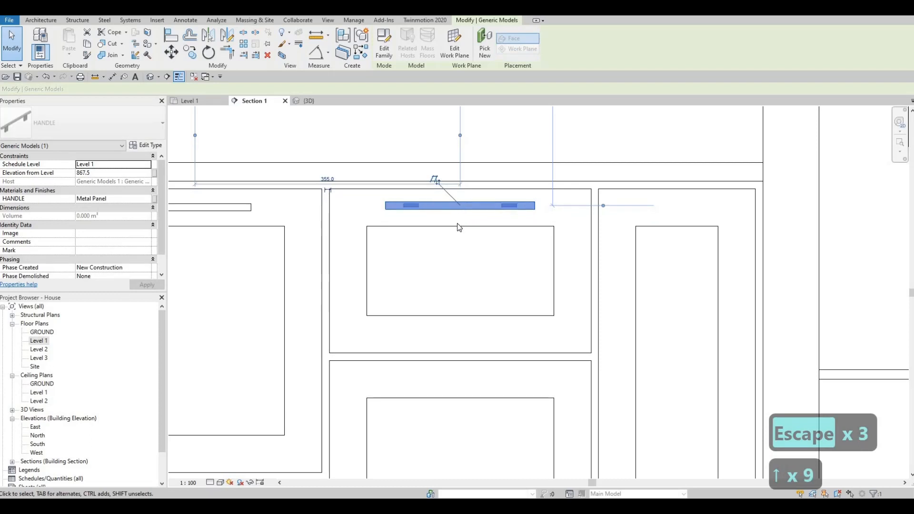
Step: Align the centre of the right stack's top drawer handle with the handle on the neighbouring upper front
{"action": "key", "text": "a"}
{"action": "key", "text": "l"}
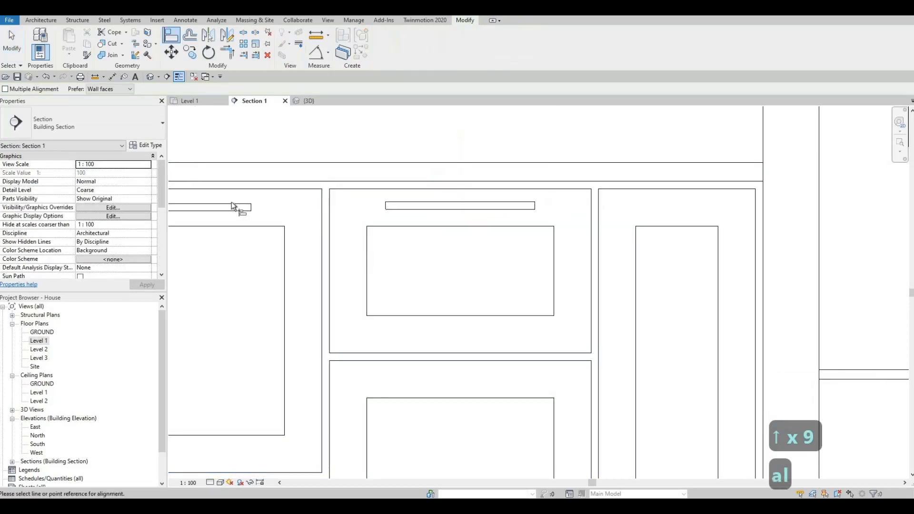
{"action": "left_click", "coordinate": [225, 205]}
{"action": "left_click", "coordinate": [450, 203]}
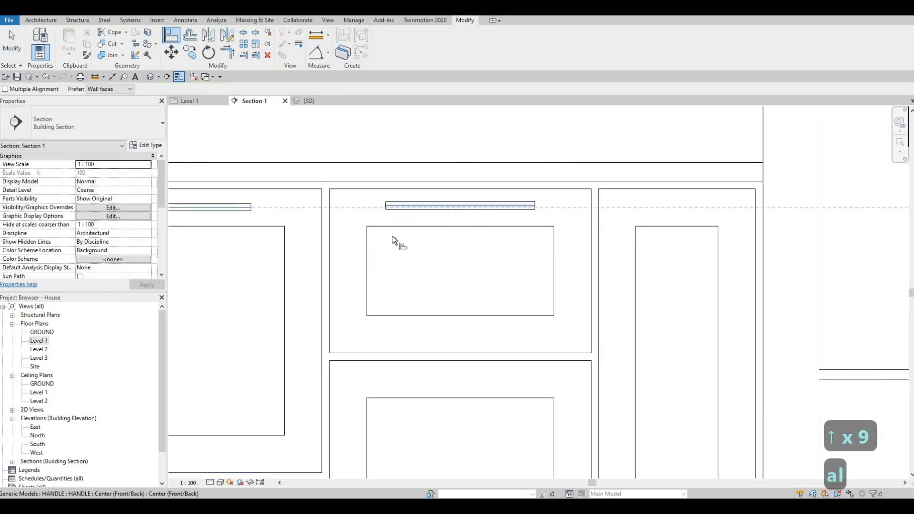
Step: Compare the heights of the top drawer handles along the base cabinets using a horizontal alignment reference
{"action": "scroll", "coordinate": [559, 187], "scroll_direction": "down", "scroll_amount": 5}
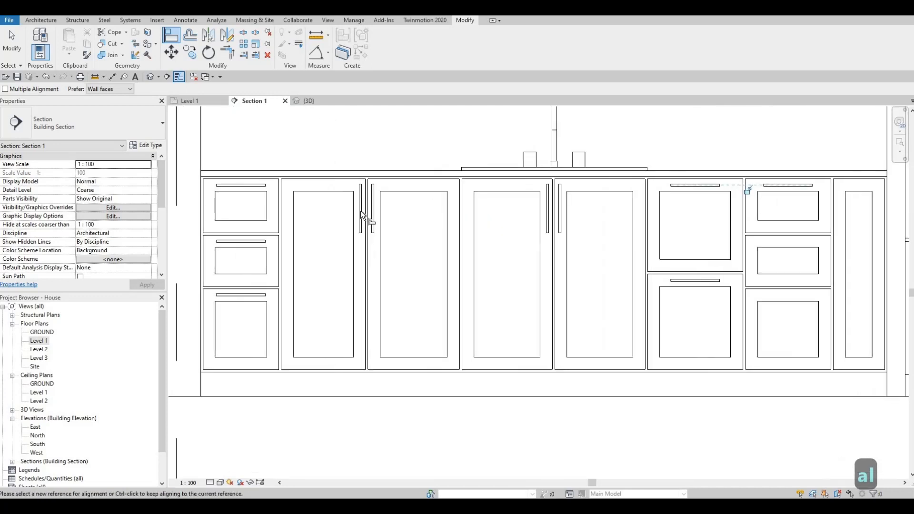
{"action": "left_click", "coordinate": [360, 199]}
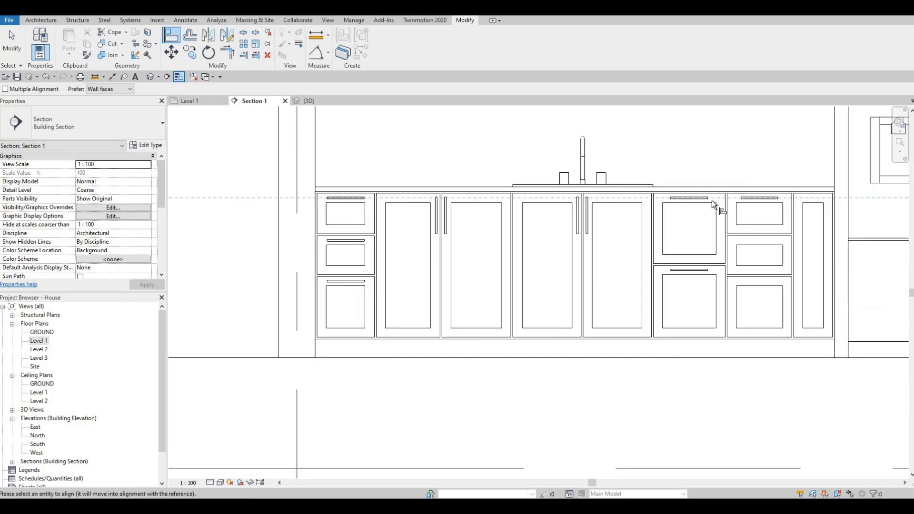
{"action": "scroll", "coordinate": [724, 200], "scroll_direction": "up", "scroll_amount": 5}
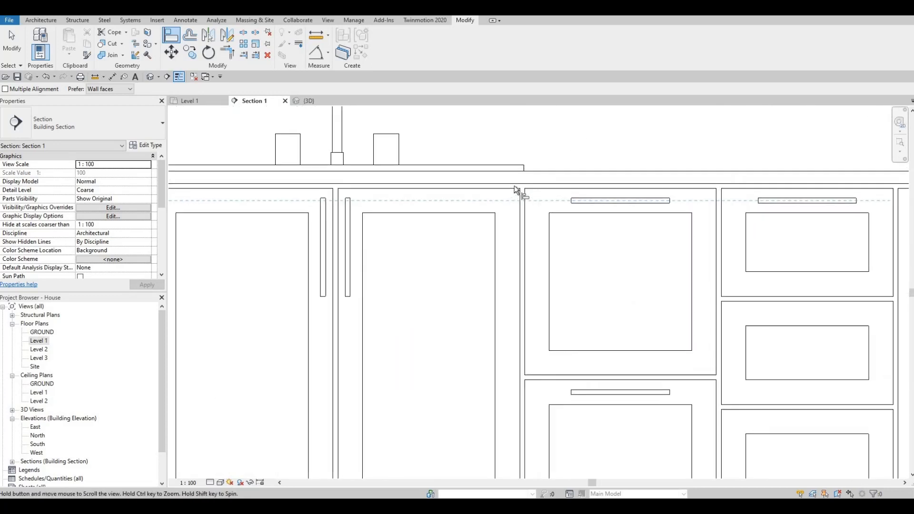
{"action": "scroll", "coordinate": [516, 247], "scroll_direction": "down", "scroll_amount": 3}
{"action": "key", "text": "Escape"}
{"action": "key", "text": "Escape"}
{"action": "key", "text": "Escape"}
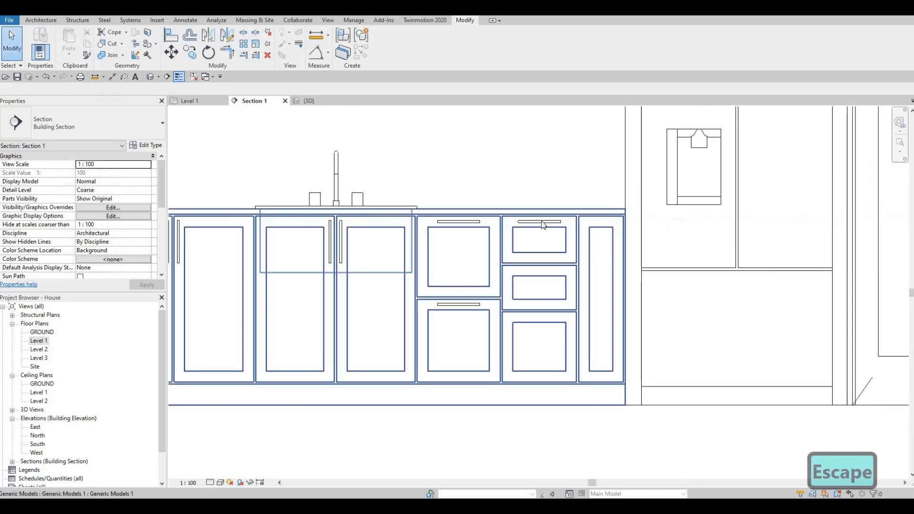
Step: Copy the right stack's top drawer handle to the same position on its middle and bottom drawers
{"action": "left_click", "coordinate": [542, 222]}
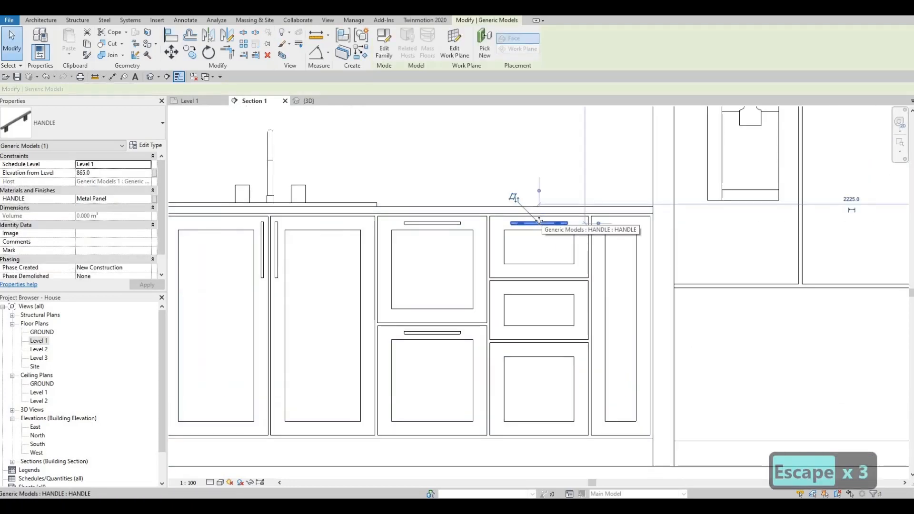
{"action": "key", "text": "c"}
{"action": "key", "text": "o"}
{"action": "scroll", "coordinate": [464, 218], "scroll_direction": "up", "scroll_amount": 4}
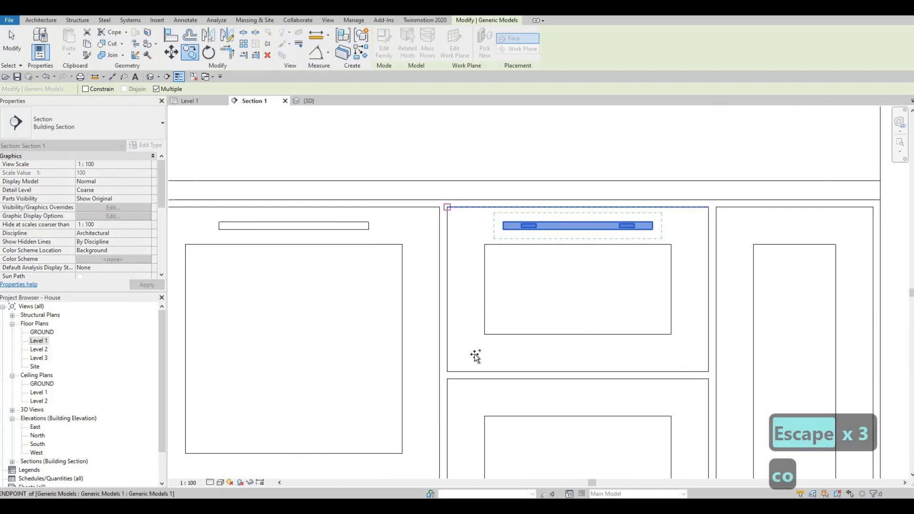
{"action": "left_click", "coordinate": [446, 207]}
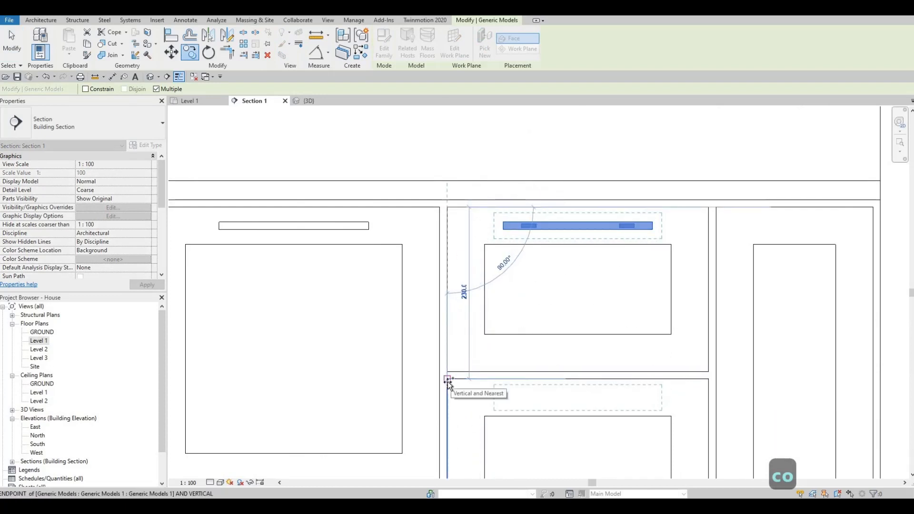
{"action": "left_click", "coordinate": [447, 380]}
{"action": "middle_click_drag", "start_coordinate": [458, 384], "coordinate": [464, 155]}
{"action": "scroll", "coordinate": [464, 154], "scroll_direction": "down", "scroll_amount": 2}
{"action": "scroll", "coordinate": [459, 320], "scroll_direction": "up", "scroll_amount": 2}
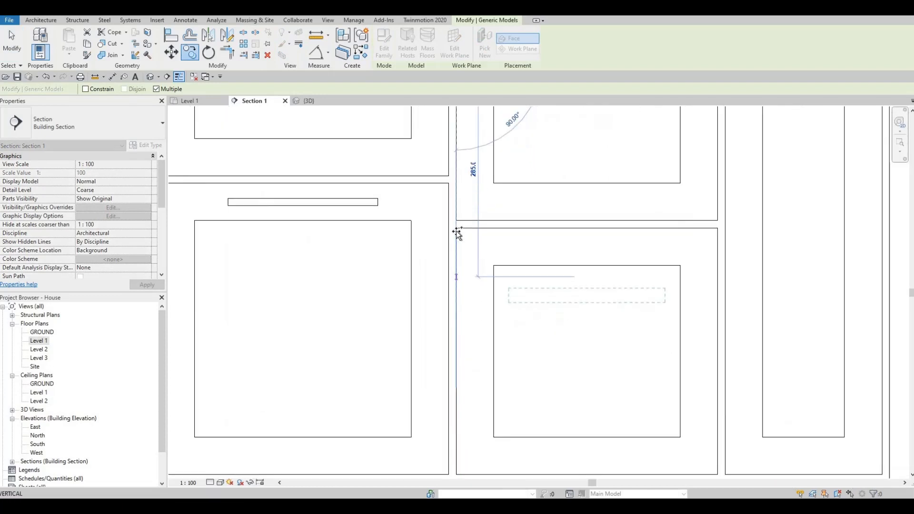
{"action": "left_click", "coordinate": [456, 230]}
{"action": "scroll", "coordinate": [493, 240], "scroll_direction": "down", "scroll_amount": 3}
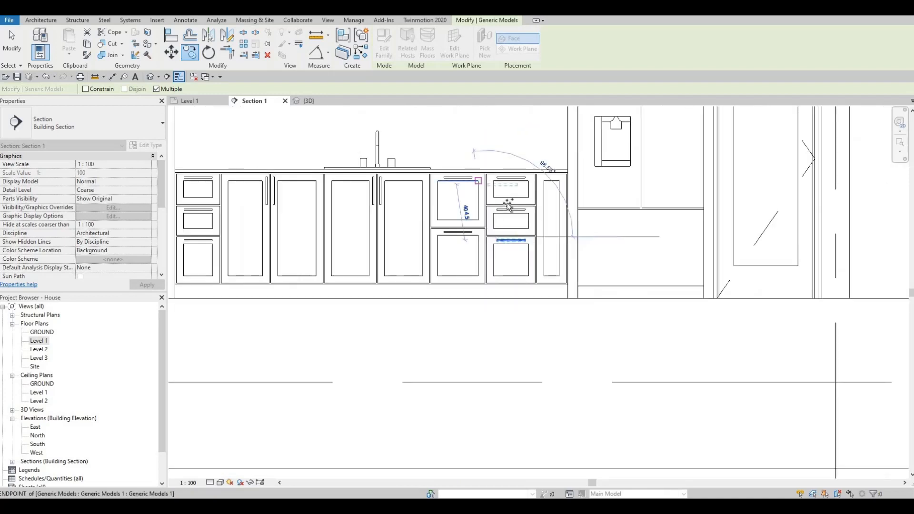
{"action": "key", "text": "Escape"}
{"action": "middle_click_drag", "start_coordinate": [552, 212], "coordinate": [556, 272]}
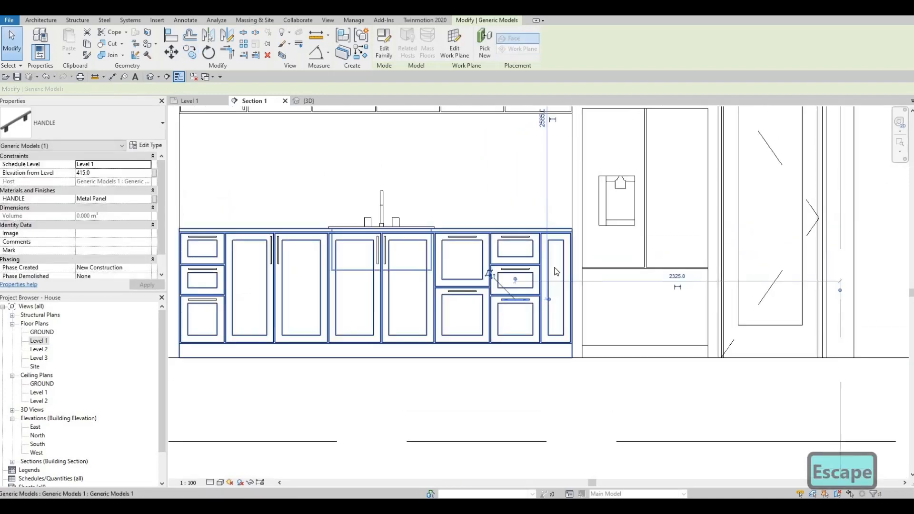
{"action": "middle_click_drag", "start_coordinate": [449, 289], "coordinate": [522, 317]}
{"action": "scroll", "coordinate": [519, 305], "scroll_direction": "down", "scroll_amount": 1}
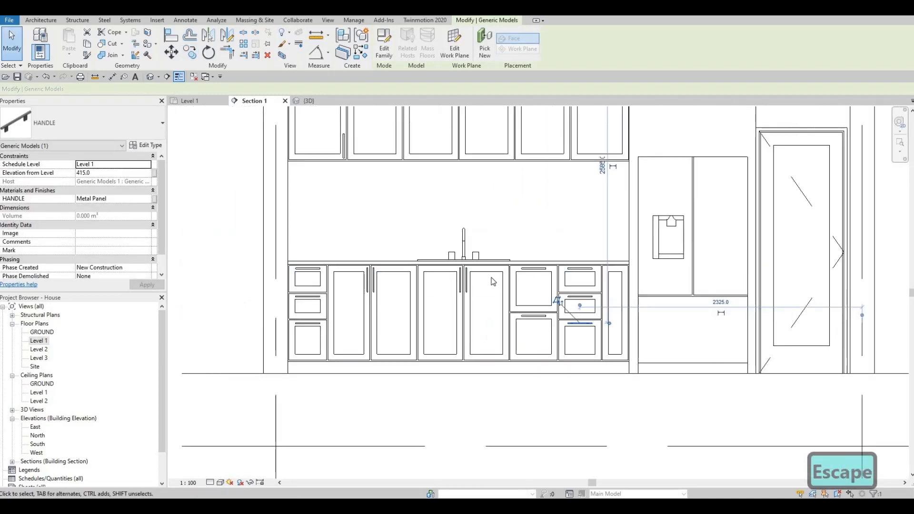
{"action": "key", "text": "Escape"}
{"action": "key", "text": "Escape"}
{"action": "key", "text": "Escape"}
{"action": "key", "text": "Escape"}
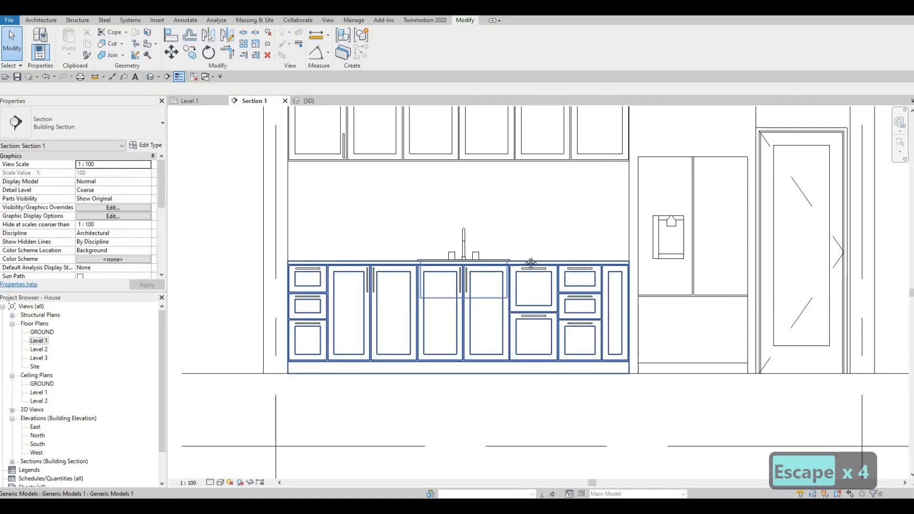
Step: Mirror the vertical handle on the first upper cabinet door onto the second door, about the centre of the gap between them
{"action": "middle_click_drag", "start_coordinate": [329, 133], "coordinate": [343, 203]}
{"action": "scroll", "coordinate": [407, 267], "scroll_direction": "up", "scroll_amount": 5}
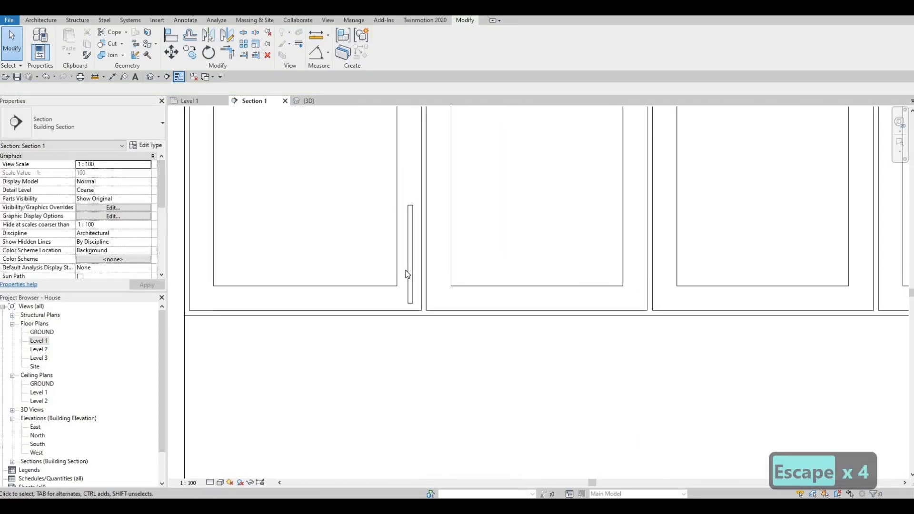
{"action": "key", "text": "Escape"}
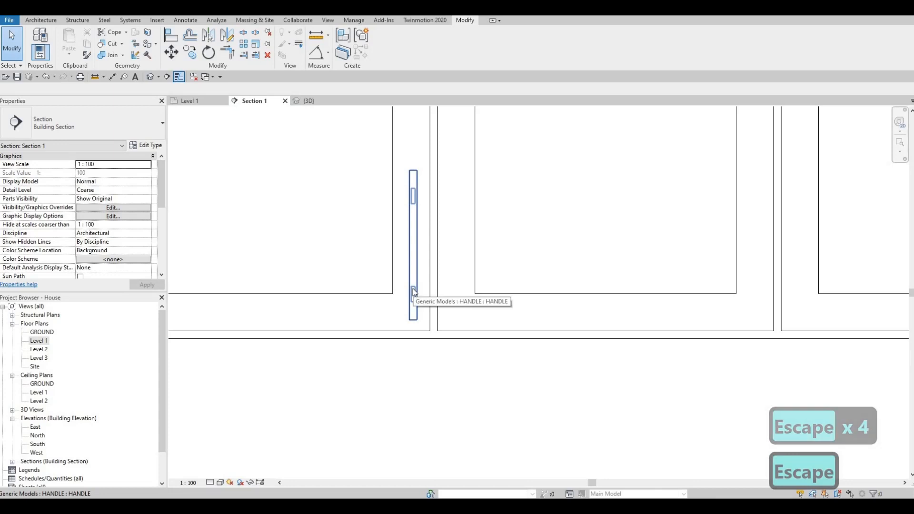
{"action": "left_click", "coordinate": [415, 194]}
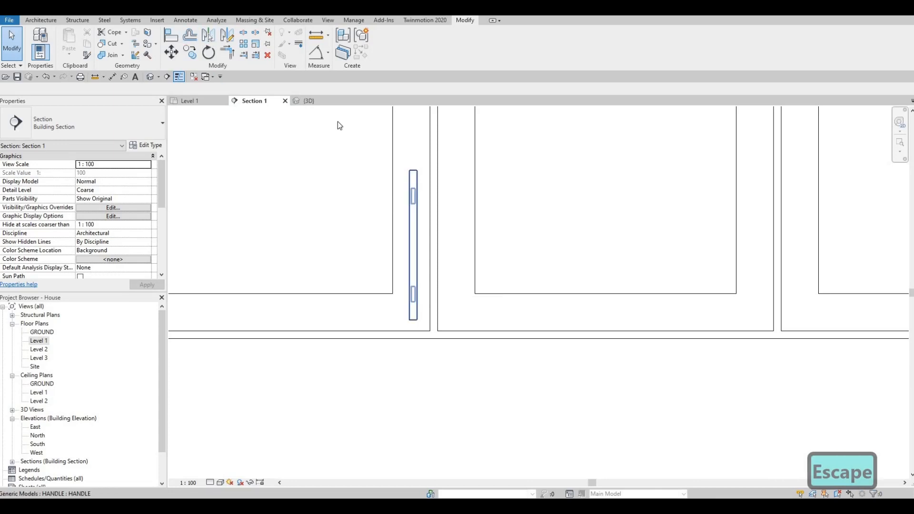
{"action": "left_click", "coordinate": [227, 36]}
{"action": "scroll", "coordinate": [456, 329], "scroll_direction": "up", "scroll_amount": 4}
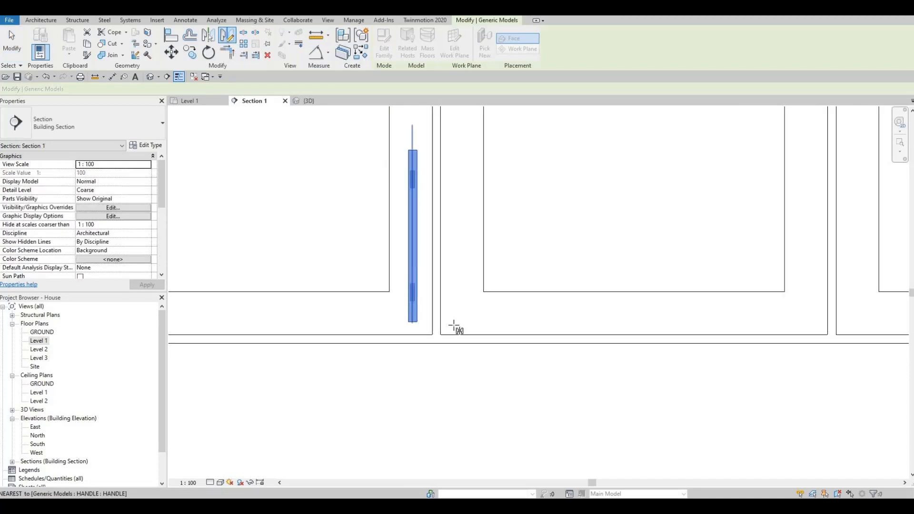
{"action": "left_click", "coordinate": [455, 328]}
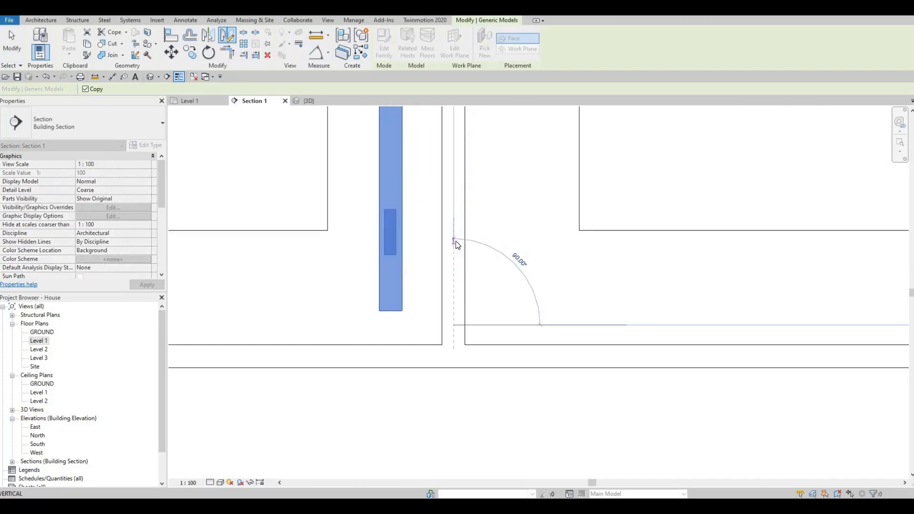
{"action": "left_click", "coordinate": [458, 244]}
{"action": "scroll", "coordinate": [457, 245], "scroll_direction": "down", "scroll_amount": 5}
{"action": "key", "text": "Escape"}
{"action": "key", "text": "Escape"}
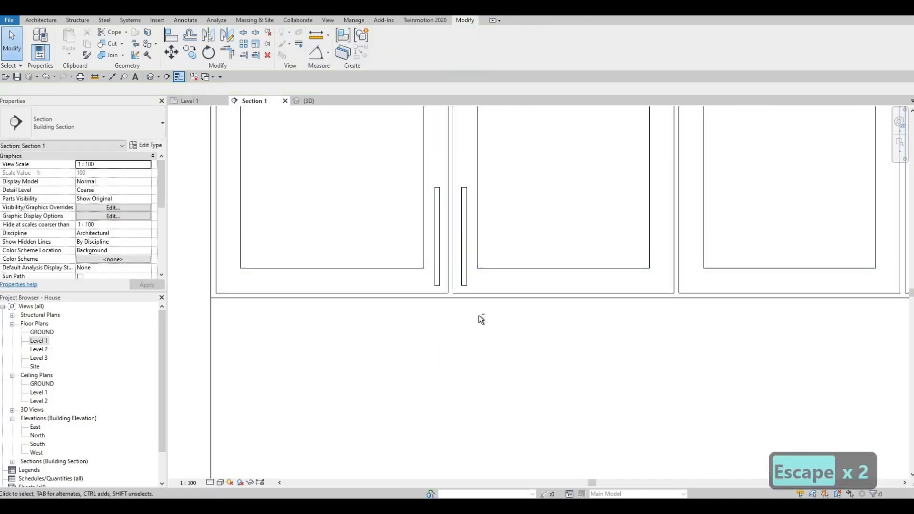
Step: Copy the pair of upper door handles to the meeting stiles of the third and fourth and the fifth and sixth upper doors
{"action": "left_click_drag", "start_coordinate": [357, 172], "coordinate": [482, 323]}
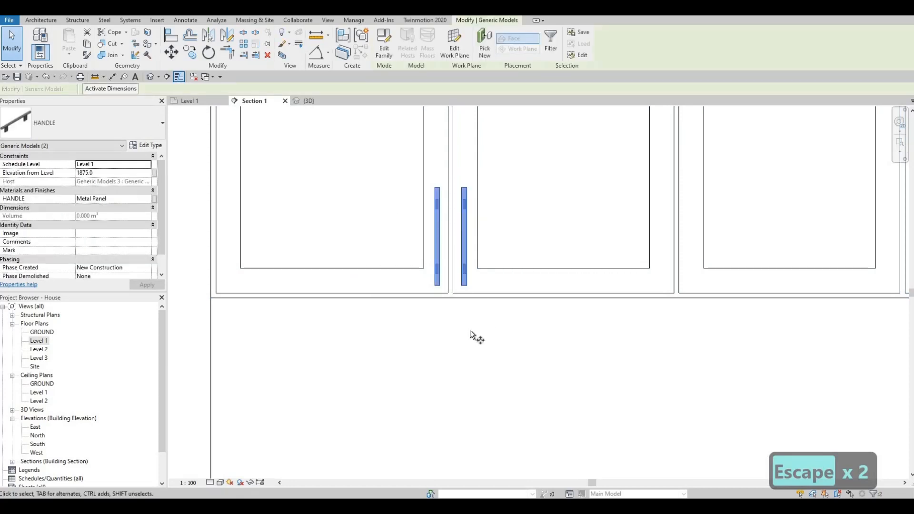
{"action": "key", "text": "c"}
{"action": "key", "text": "o"}
{"action": "scroll", "coordinate": [434, 257], "scroll_direction": "up", "scroll_amount": 4}
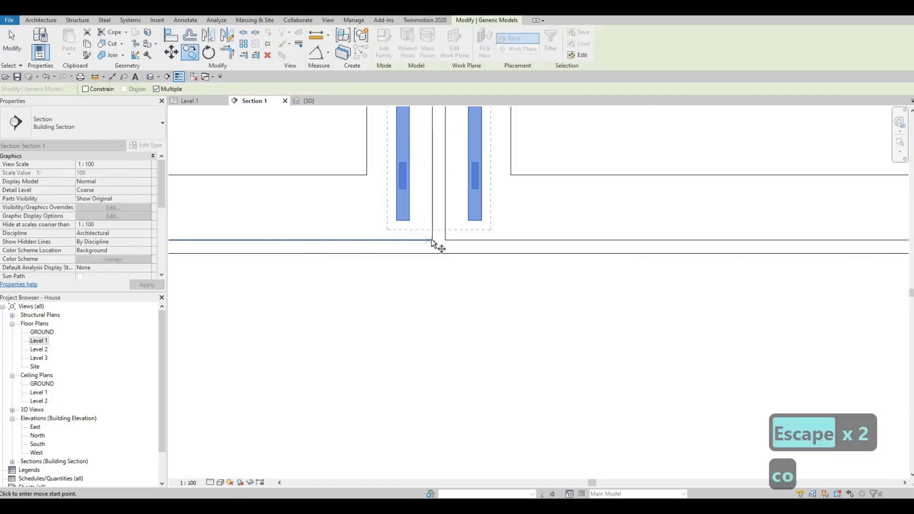
{"action": "left_click", "coordinate": [411, 248]}
{"action": "scroll", "coordinate": [547, 278], "scroll_direction": "down", "scroll_amount": 5}
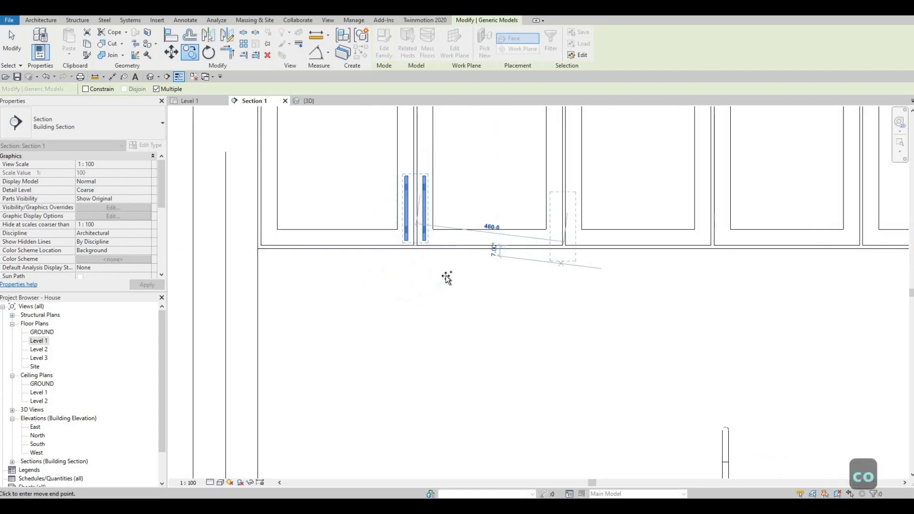
{"action": "scroll", "coordinate": [520, 262], "scroll_direction": "down", "scroll_amount": 4}
{"action": "scroll", "coordinate": [505, 280], "scroll_direction": "up", "scroll_amount": 7}
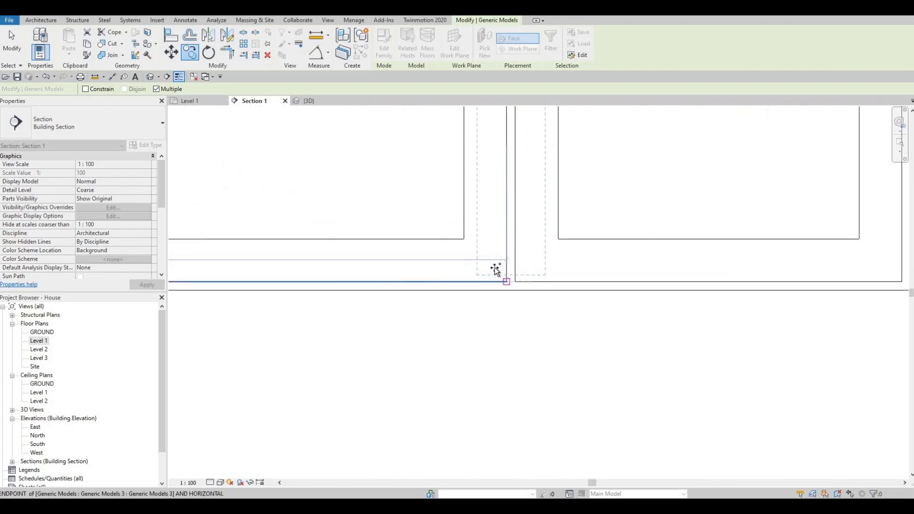
{"action": "scroll", "coordinate": [495, 269], "scroll_direction": "down", "scroll_amount": 3}
{"action": "scroll", "coordinate": [676, 266], "scroll_direction": "down", "scroll_amount": 4}
{"action": "scroll", "coordinate": [693, 283], "scroll_direction": "up", "scroll_amount": 6}
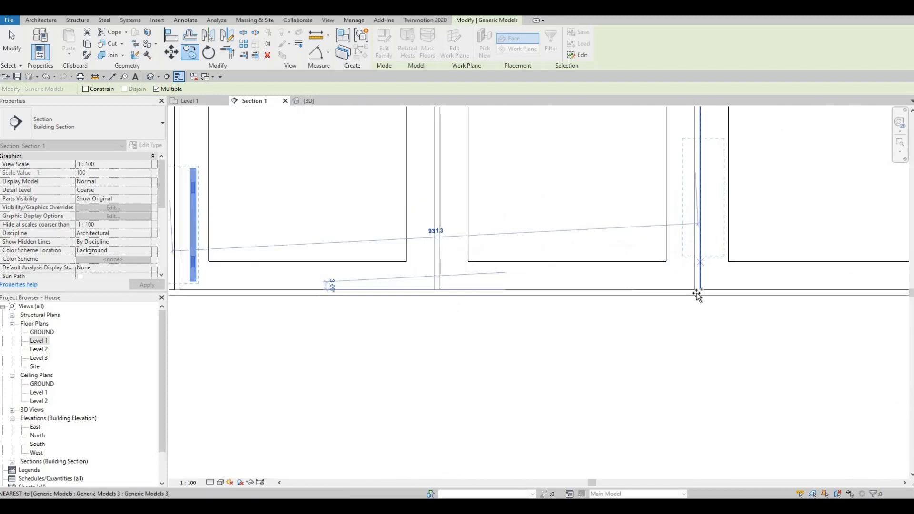
{"action": "left_click", "coordinate": [644, 273]}
{"action": "scroll", "coordinate": [634, 322], "scroll_direction": "down", "scroll_amount": 4}
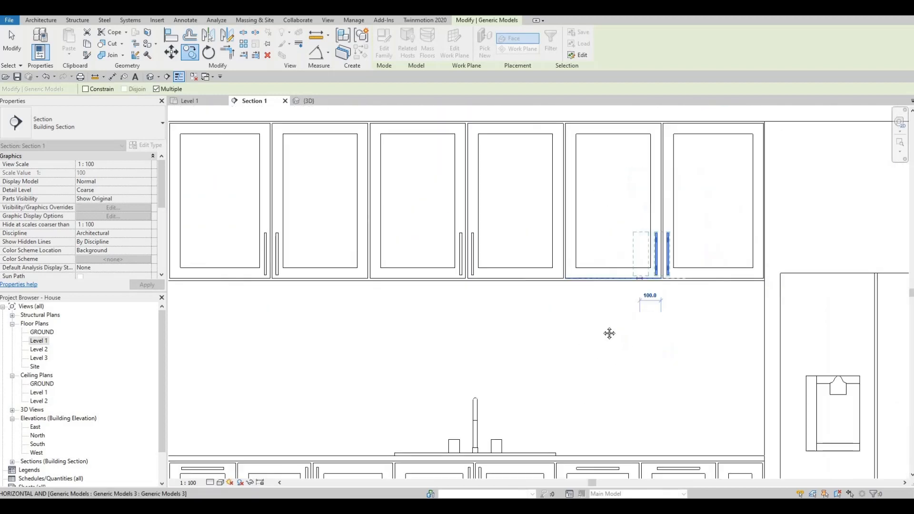
Step: Finish copying the handles and inspect the fitted cabinet doors and drawers in the 3D view
{"action": "key", "text": "Escape"}
{"action": "key", "text": "Escape"}
{"action": "key", "text": "Escape"}
{"action": "scroll", "coordinate": [625, 282], "scroll_direction": "down", "scroll_amount": 2}
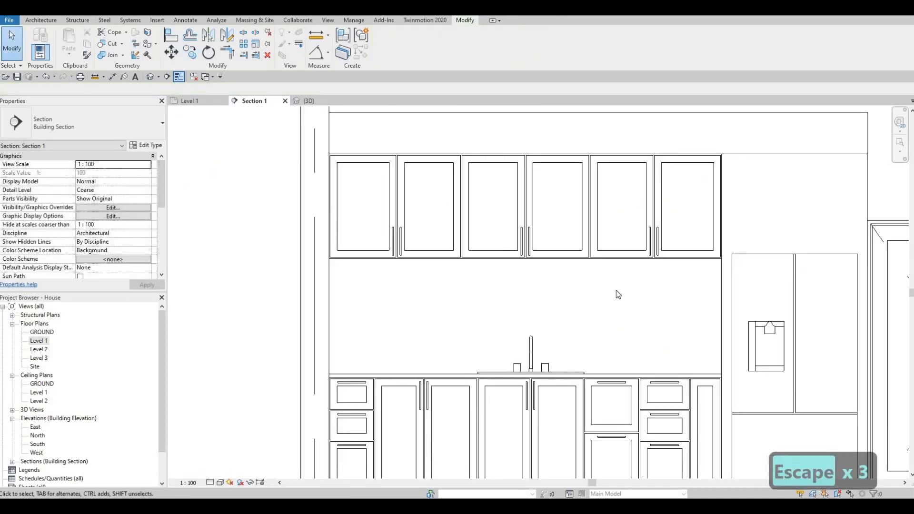
{"action": "scroll", "coordinate": [600, 226], "scroll_direction": "down", "scroll_amount": 1}
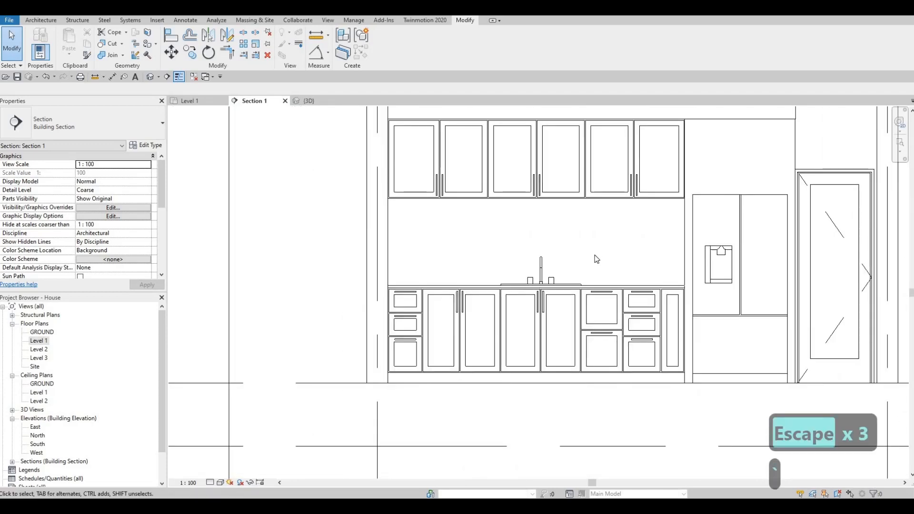
{"action": "key", "text": "Escape"}
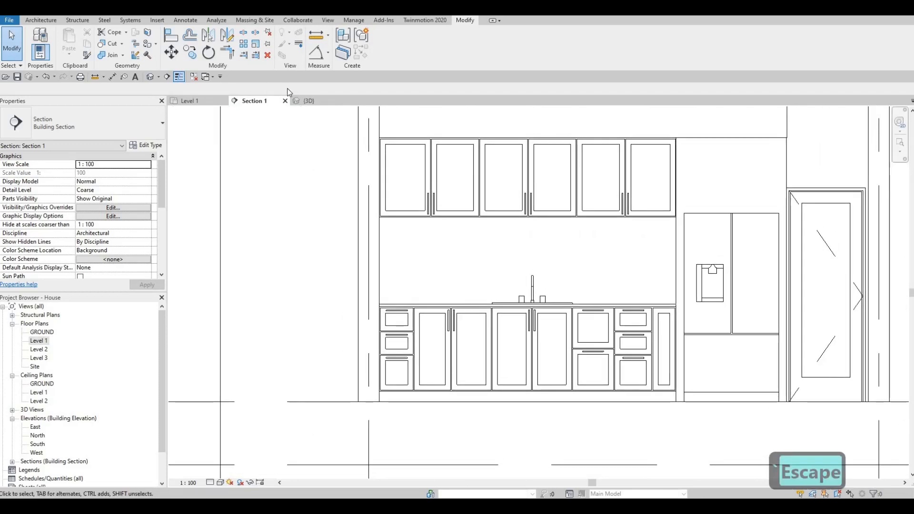
{"action": "left_click", "coordinate": [308, 101]}
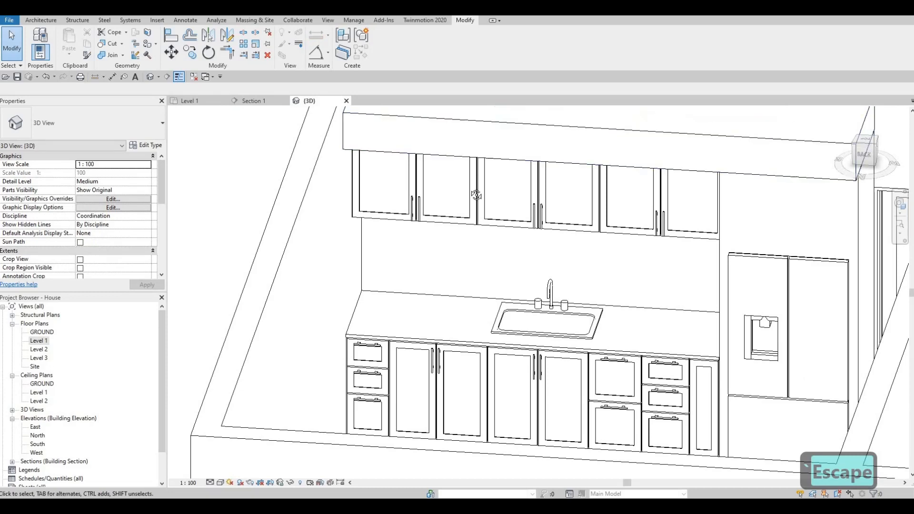
{"action": "scroll", "coordinate": [519, 224], "scroll_direction": "up", "scroll_amount": 3}
{"action": "middle_click_drag", "start_coordinate": [518, 224], "coordinate": [90, 357], "text": "shift"}
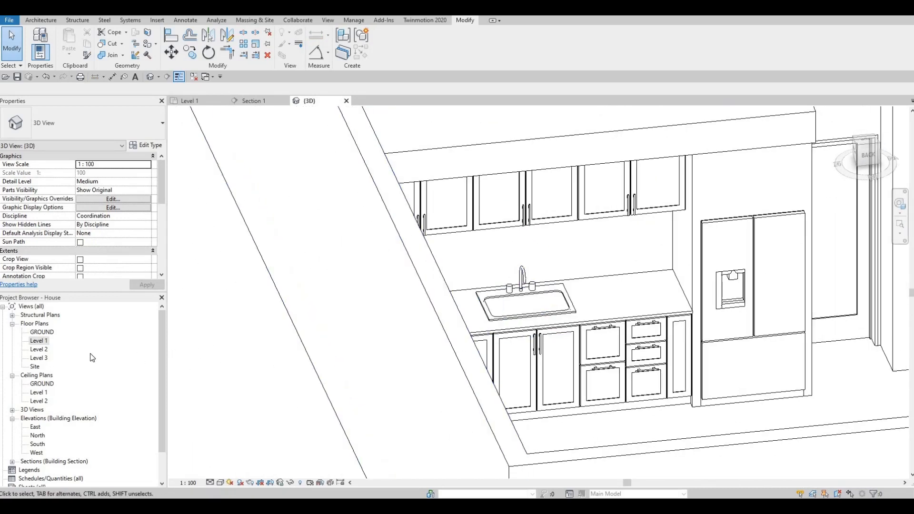
Step: Create an in-place Generic Models component in Section 1, accepting the default name
{"action": "left_click", "coordinate": [255, 101]}
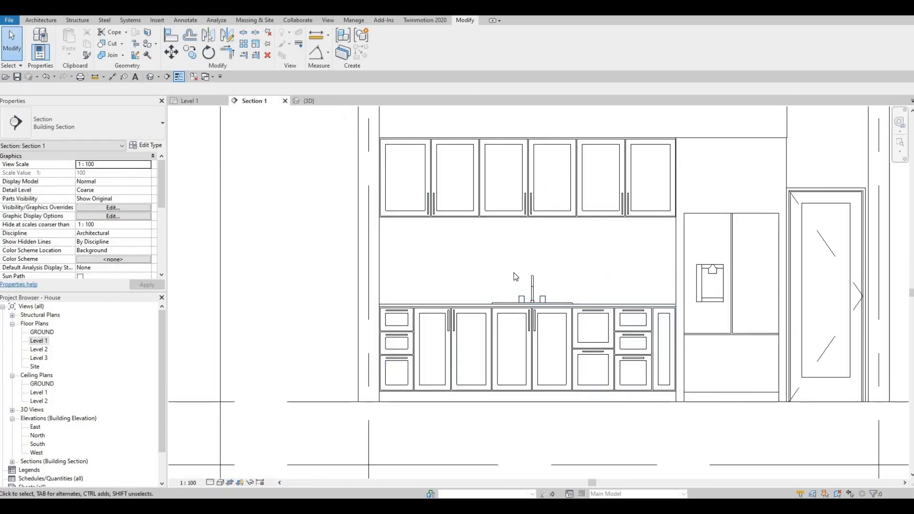
{"action": "left_click", "coordinate": [29, 20]}
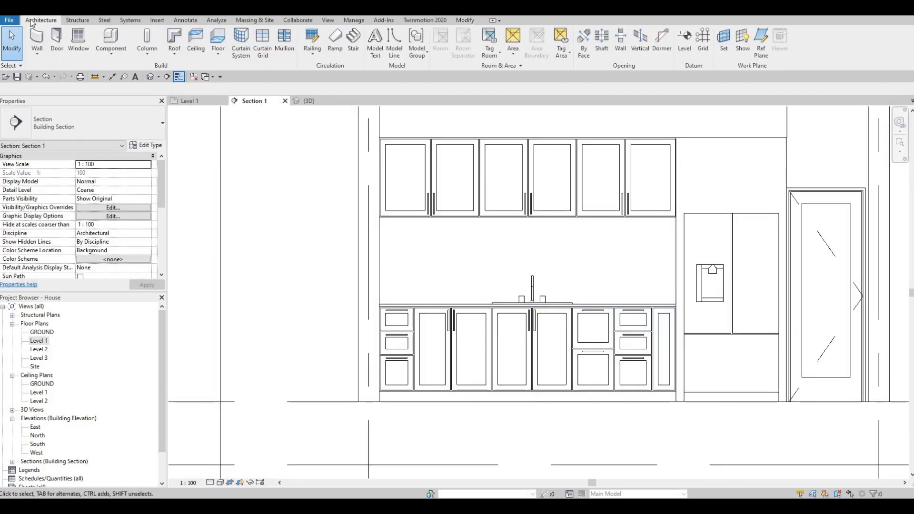
{"action": "left_click", "coordinate": [111, 53]}
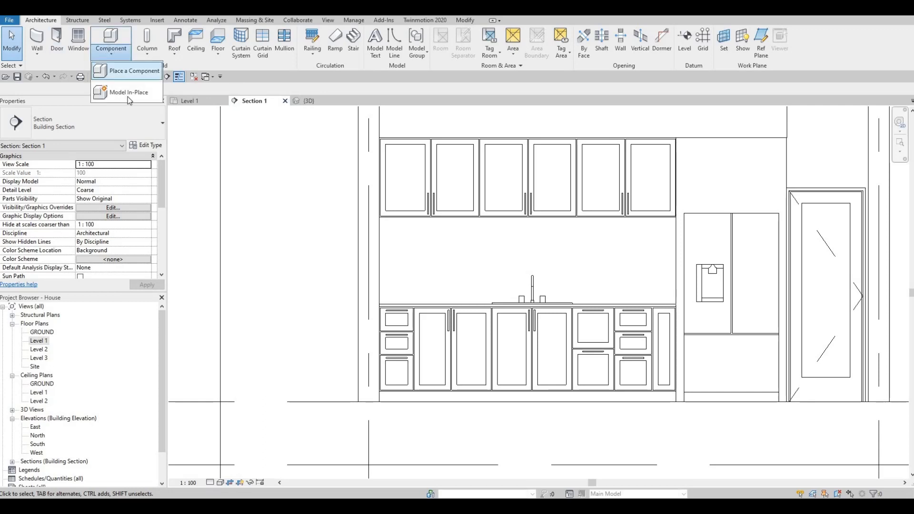
{"action": "left_click", "coordinate": [125, 92]}
{"action": "scroll", "coordinate": [273, 246], "scroll_direction": "down", "scroll_amount": 3}
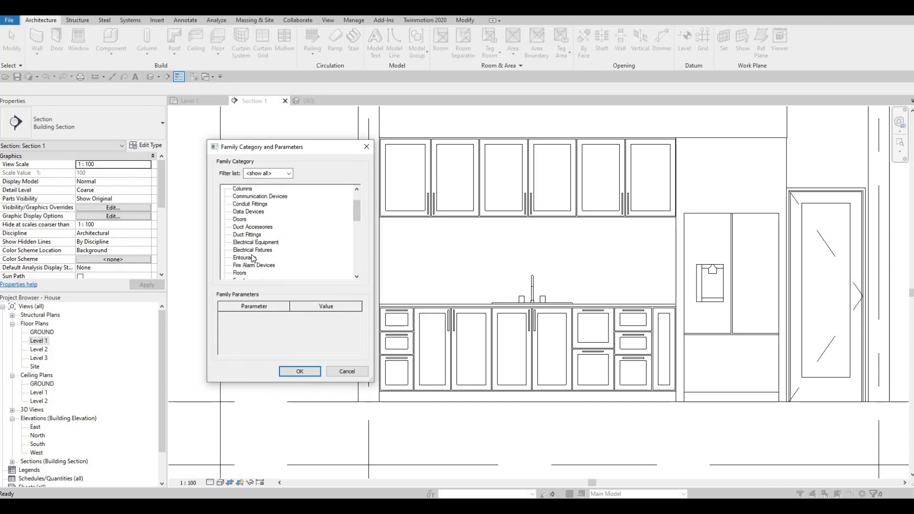
{"action": "scroll", "coordinate": [250, 261], "scroll_direction": "down", "scroll_amount": 1}
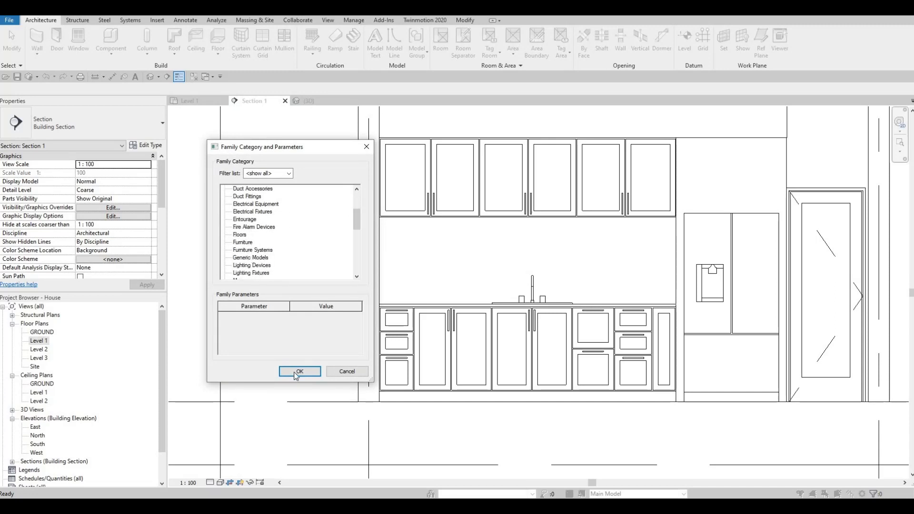
{"action": "key", "text": "Return"}
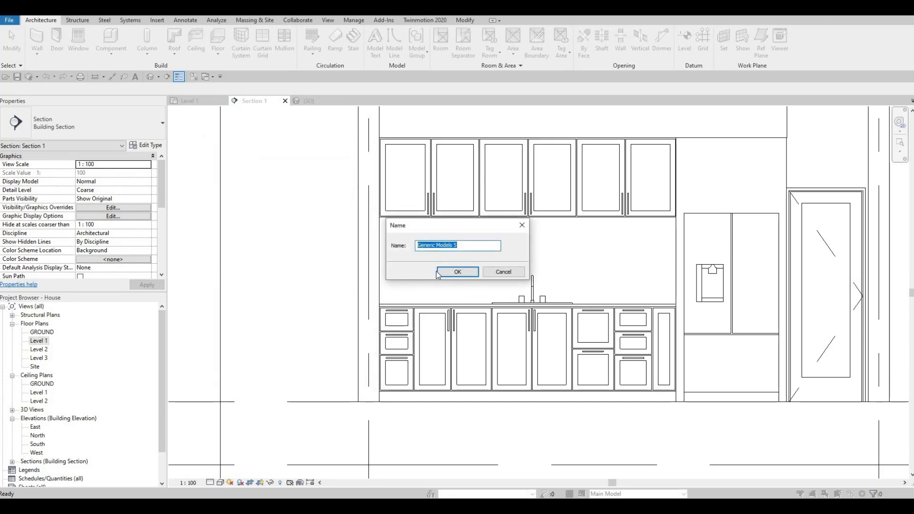
{"action": "key", "text": "Return"}
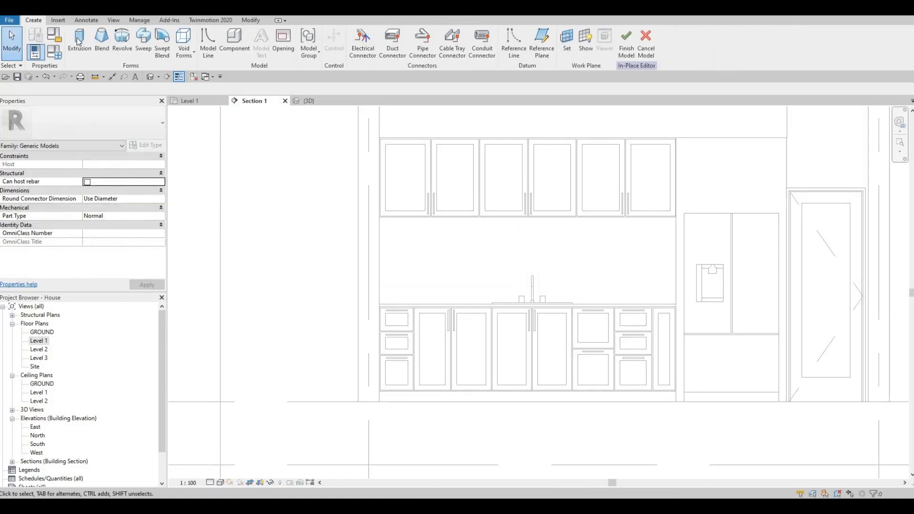
Step: Start an extrusion and pick the interior wall behind the kitchen cabinets as its work plane
{"action": "left_click", "coordinate": [79, 42]}
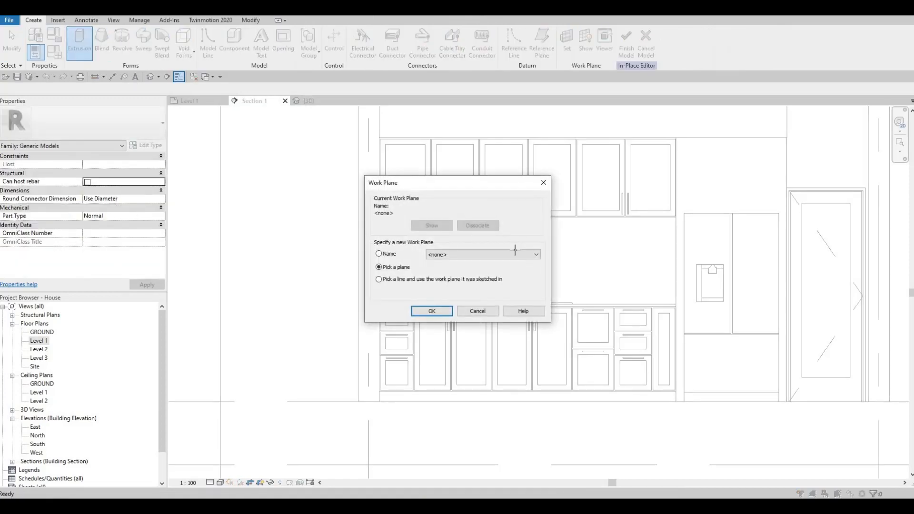
{"action": "key", "text": "Return"}
{"action": "middle_click_drag", "start_coordinate": [670, 92], "coordinate": [629, 200]}
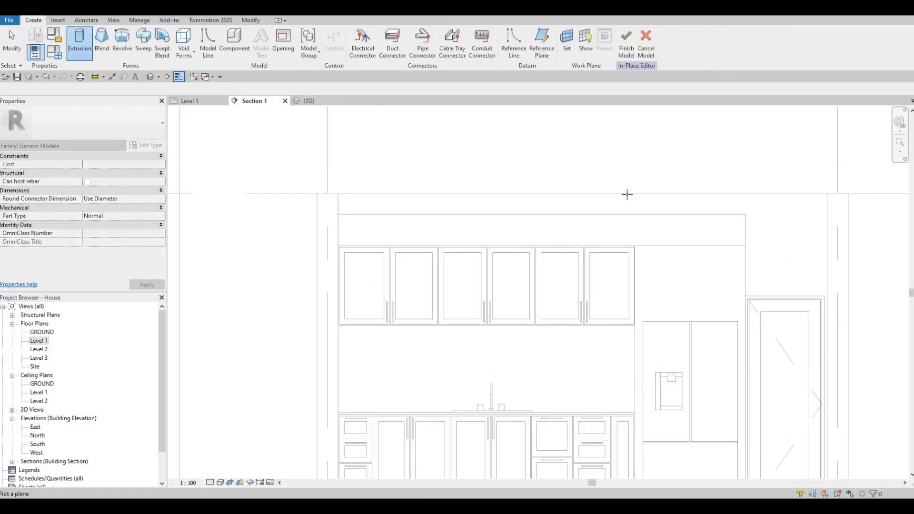
{"action": "left_click", "coordinate": [418, 384]}
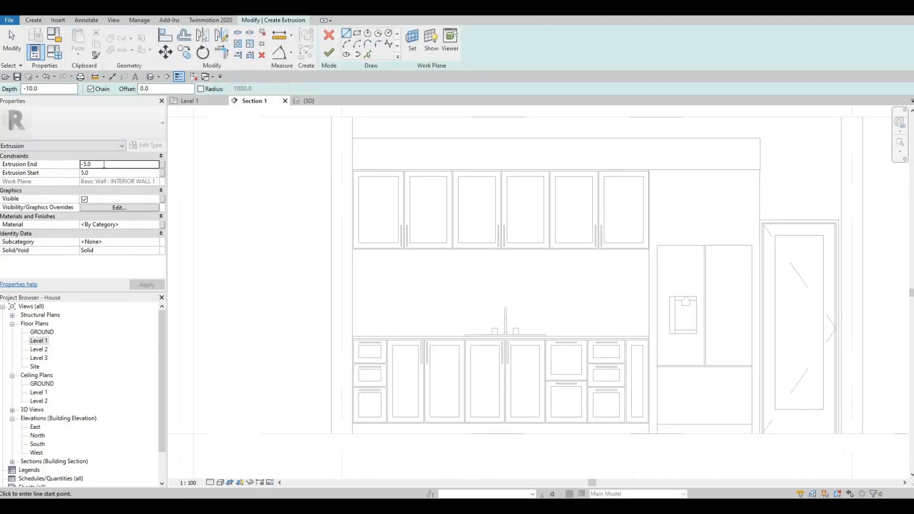
Step: Set the extrusion end to 10 and the extrusion start to 0, and apply both values
{"action": "double_click", "coordinate": [103, 165]}
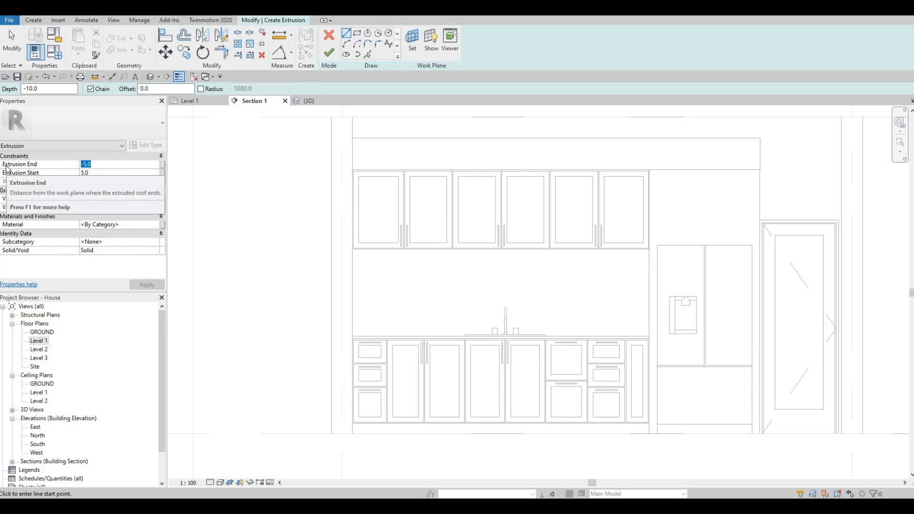
{"action": "type", "text": "10"}
{"action": "key", "text": "Return"}
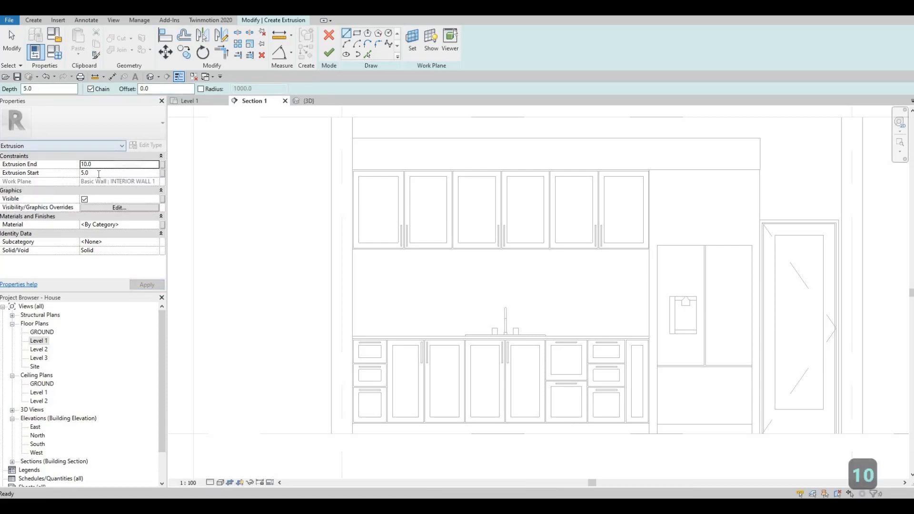
{"action": "left_click", "coordinate": [98, 174]}
{"action": "type", "text": "0"}
{"action": "key", "text": "Return"}
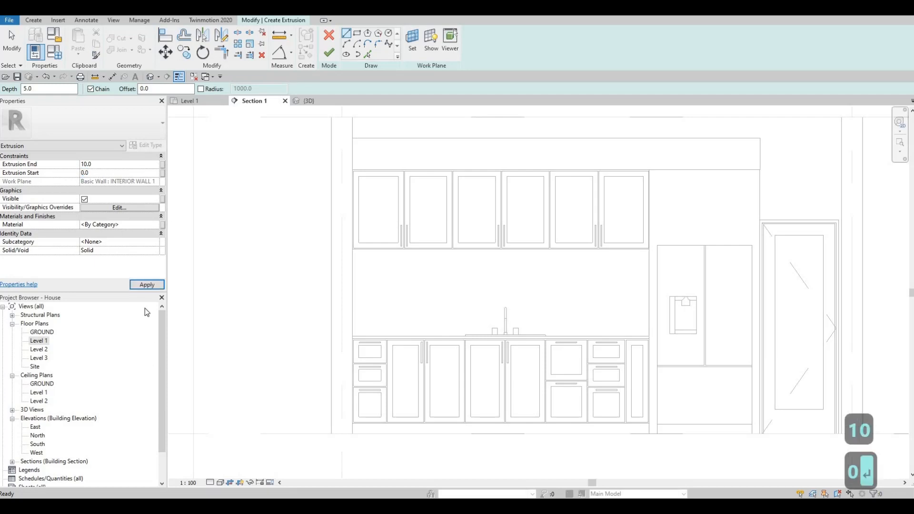
{"action": "left_click", "coordinate": [146, 284]}
Step: Open the material browser for the extrusion, search for TILE and look through the project and library tile materials
{"action": "left_click", "coordinate": [158, 224]}
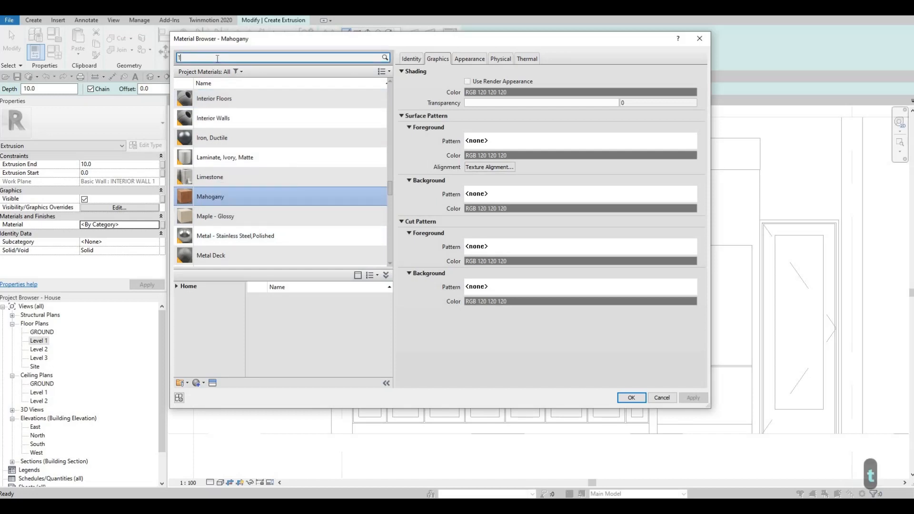
{"action": "left_click", "coordinate": [217, 58]}
{"action": "type", "text": "TILE"}
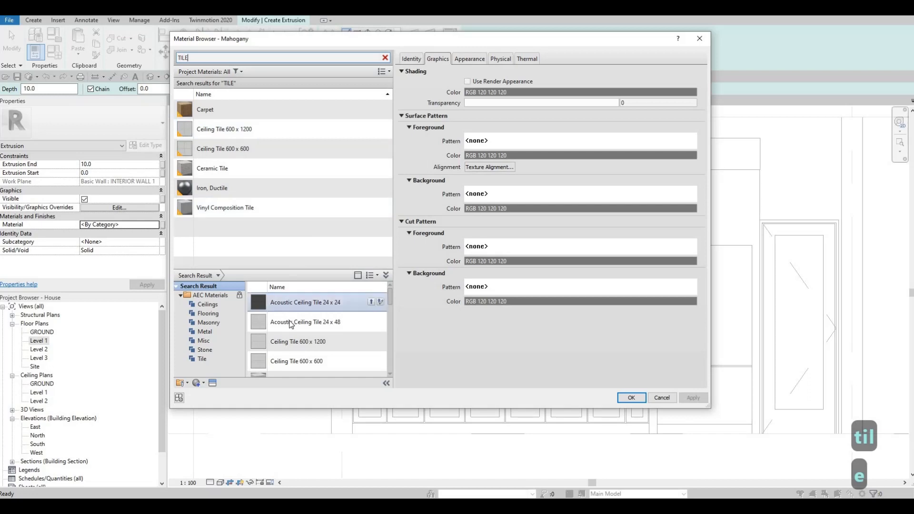
{"action": "scroll", "coordinate": [291, 327], "scroll_direction": "down", "scroll_amount": 3}
{"action": "scroll", "coordinate": [290, 327], "scroll_direction": "down", "scroll_amount": 2}
{"action": "scroll", "coordinate": [291, 336], "scroll_direction": "up", "scroll_amount": 3}
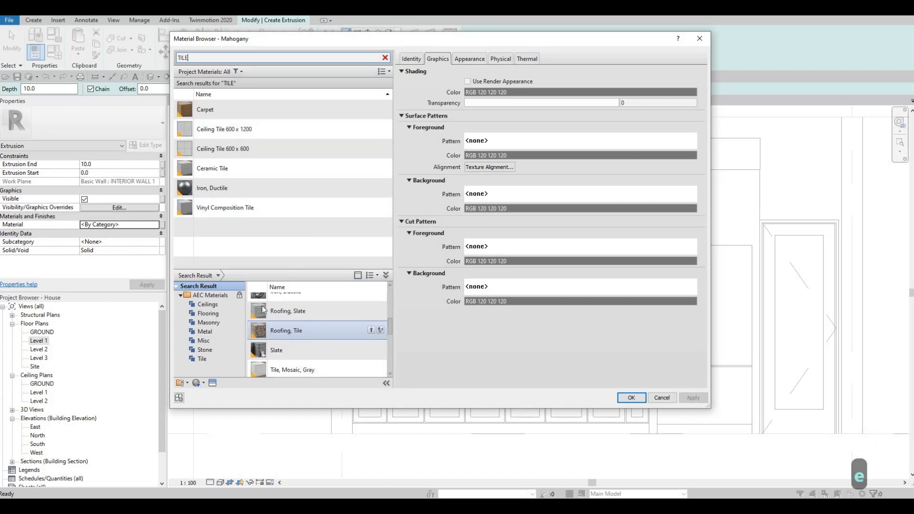
{"action": "scroll", "coordinate": [264, 309], "scroll_direction": "up", "scroll_amount": 4}
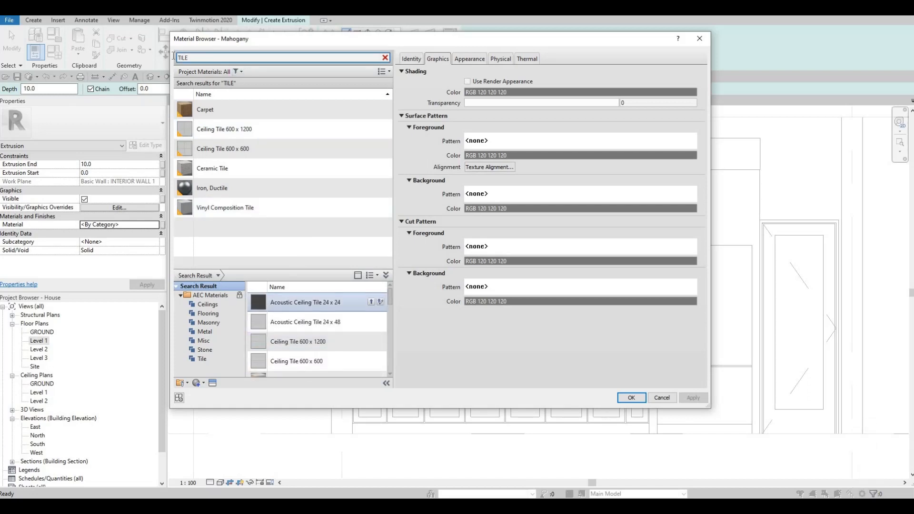
Step: Try searching the materials for MOZAI and clear the search text
{"action": "key", "text": "ctrl+a"}
{"action": "type", "text": "MOZA"}
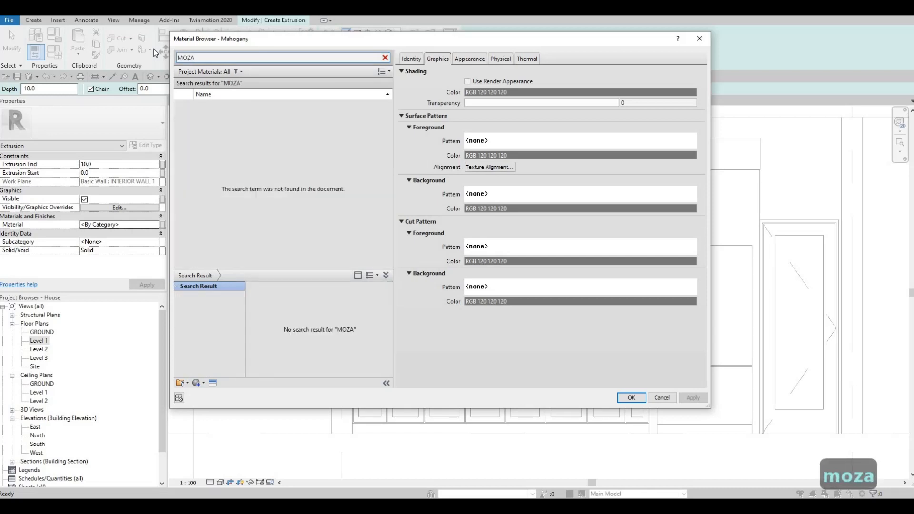
{"action": "type", "text": "I"}
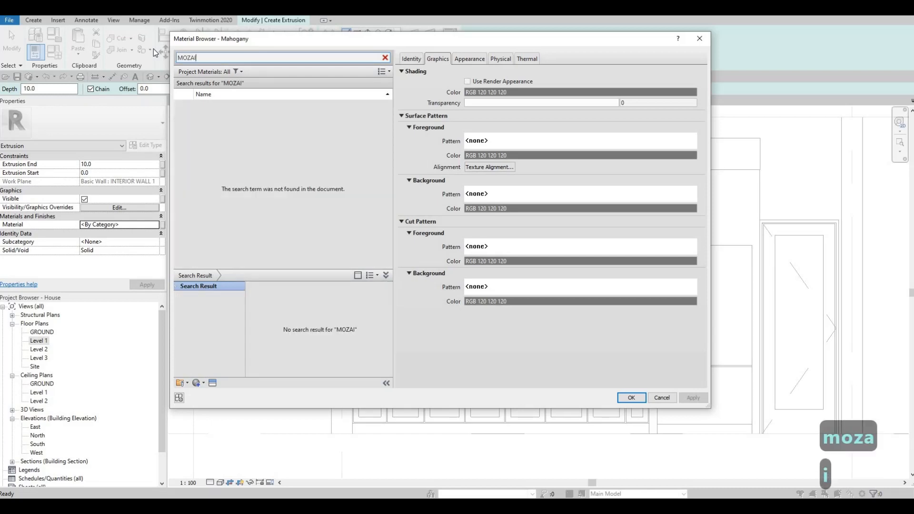
{"action": "key", "text": "BackSpace"}
{"action": "key", "text": "BackSpace"}
{"action": "key", "text": "BackSpace"}
{"action": "key", "text": "BackSpace"}
{"action": "key", "text": "BackSpace"}
{"action": "key", "text": "BackSpace"}
{"action": "key", "text": "BackSpace"}
{"action": "key", "text": "BackSpace"}
{"action": "key", "text": "BackSpace"}
{"action": "key", "text": "BackSpace"}
{"action": "key", "text": "BackSpace"}
{"action": "key", "text": "BackSpace"}
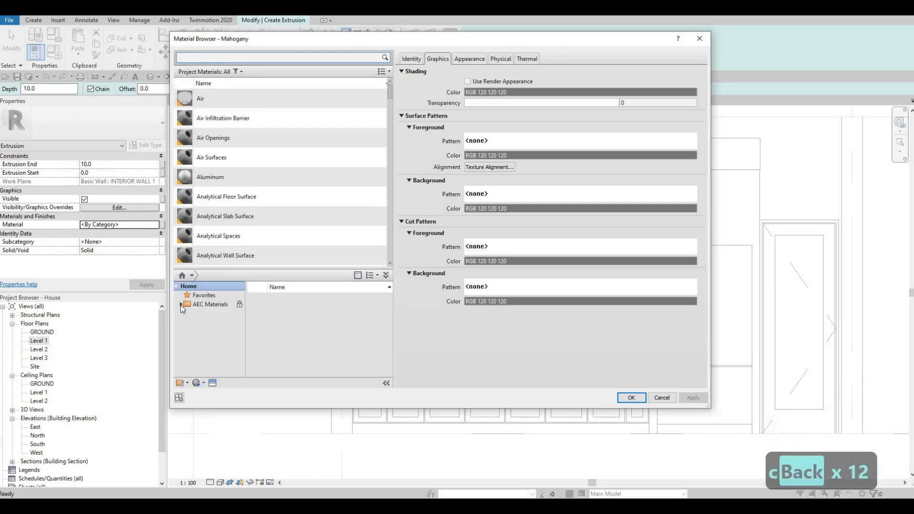
Step: Add Tile, Mosaic, Gray from the AEC Materials Tile category to the project and assign it to the extrusion
{"action": "left_click", "coordinate": [182, 305]}
{"action": "scroll", "coordinate": [208, 343], "scroll_direction": "down", "scroll_amount": 2}
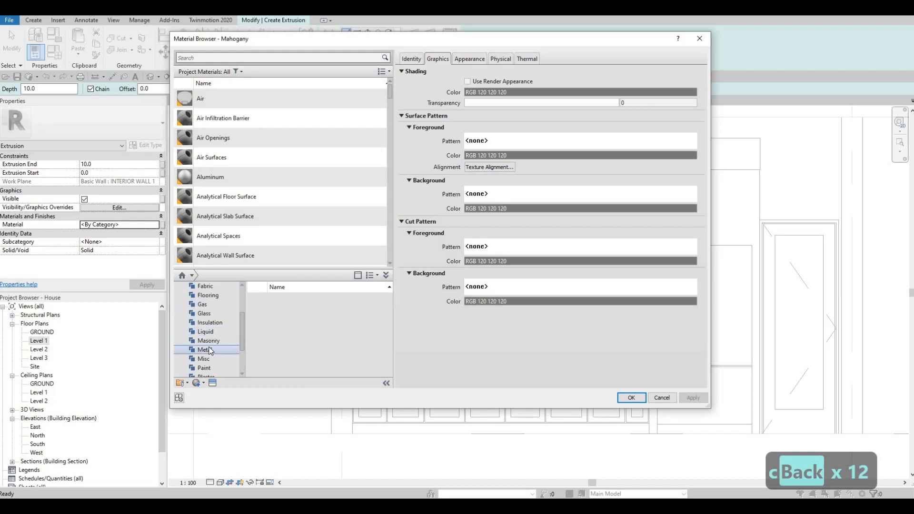
{"action": "scroll", "coordinate": [209, 351], "scroll_direction": "down", "scroll_amount": 2}
{"action": "left_click", "coordinate": [212, 359]}
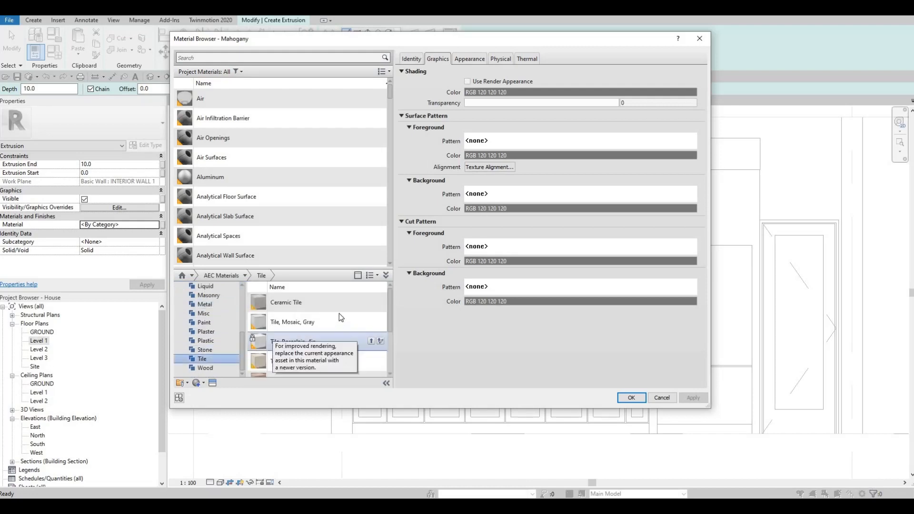
{"action": "scroll", "coordinate": [324, 342], "scroll_direction": "down", "scroll_amount": 3}
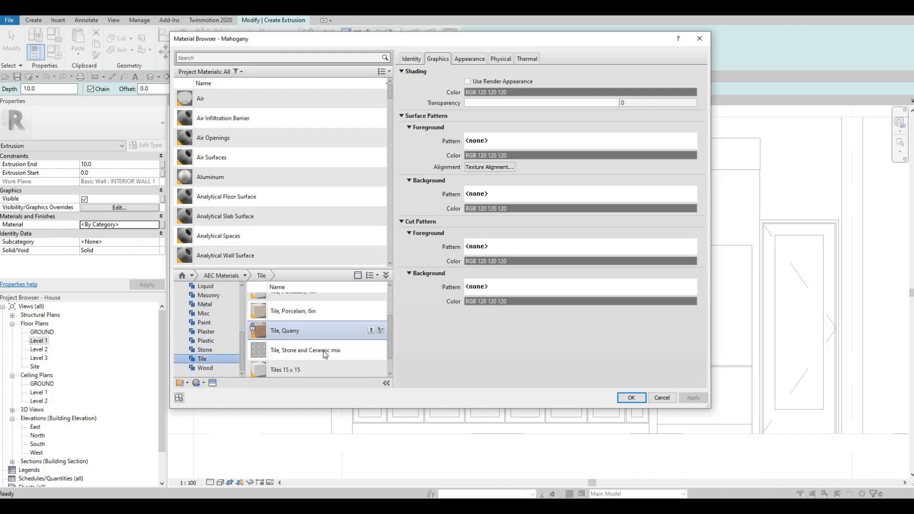
{"action": "scroll", "coordinate": [321, 356], "scroll_direction": "up", "scroll_amount": 2}
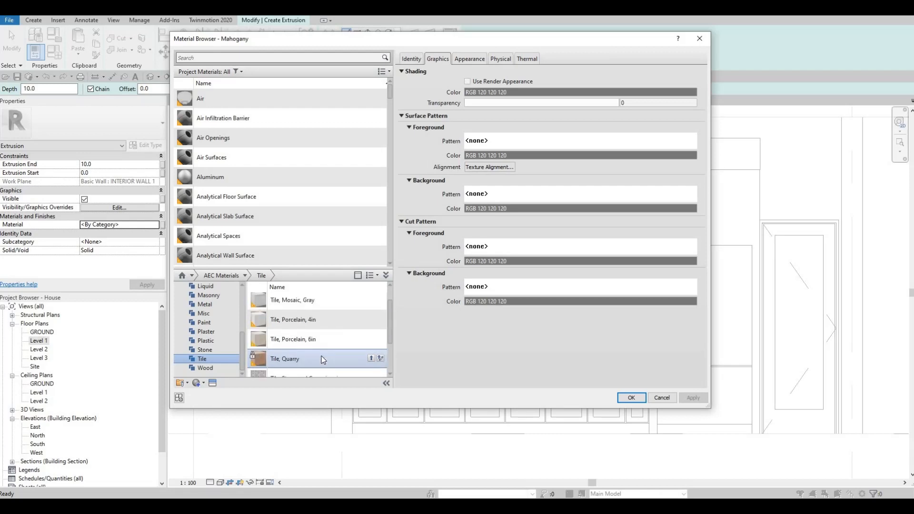
{"action": "scroll", "coordinate": [321, 356], "scroll_direction": "up", "scroll_amount": 1}
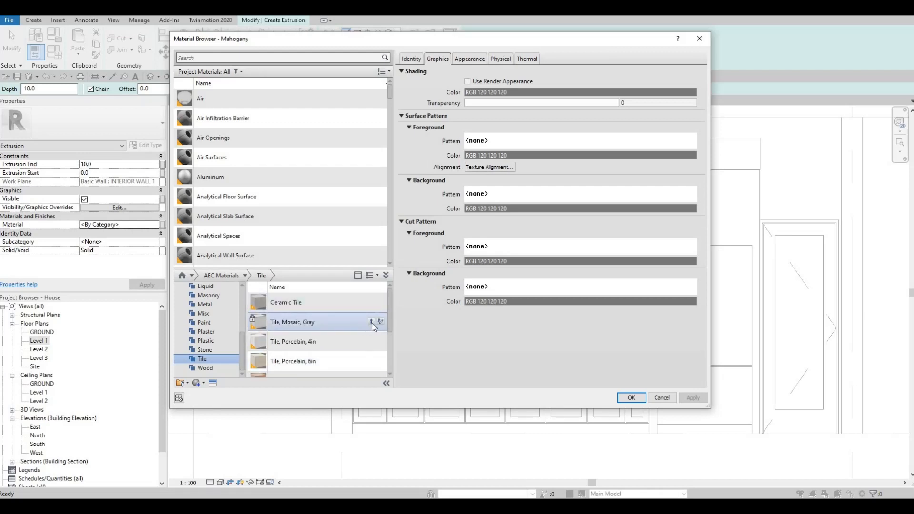
{"action": "left_click", "coordinate": [371, 322]}
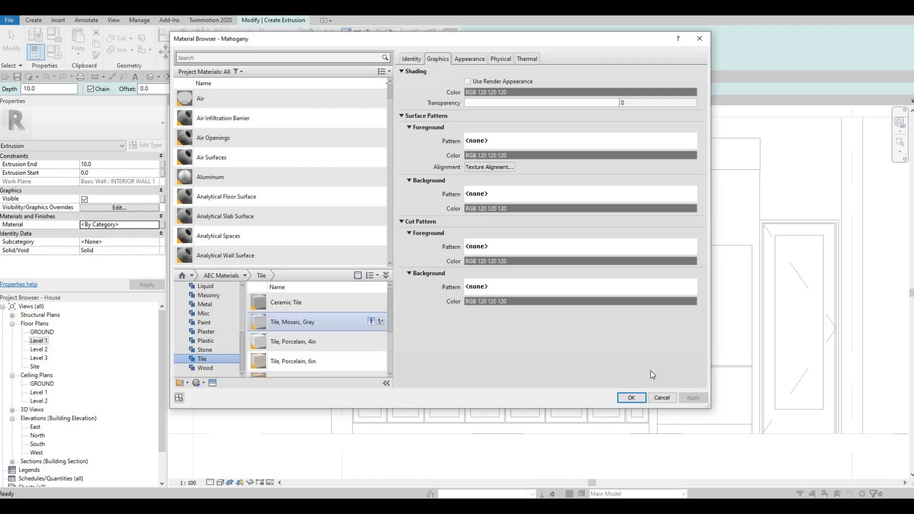
{"action": "left_click", "coordinate": [631, 397]}
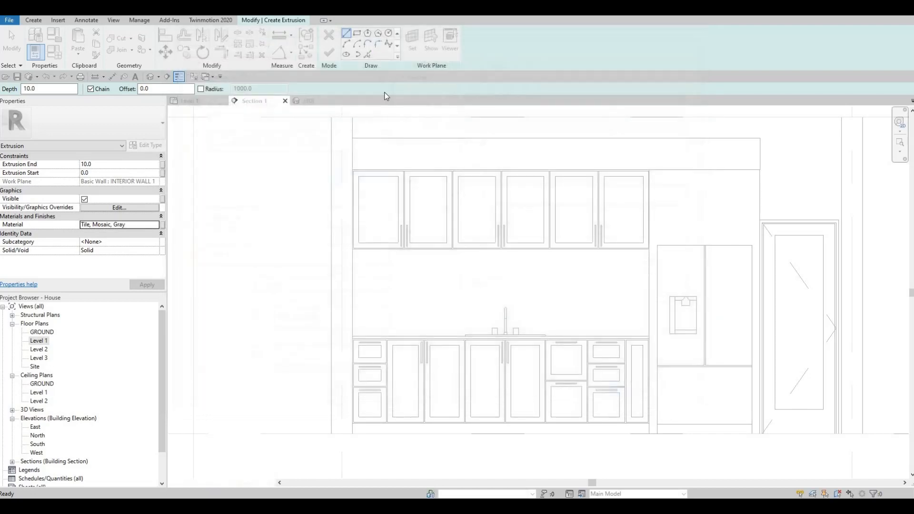
Step: Sketch a rectangle about 825 mm high over the wall between the countertop and the upper cabinets, and finish the extrusion sketch
{"action": "left_click", "coordinate": [358, 34]}
{"action": "scroll", "coordinate": [368, 188], "scroll_direction": "up", "scroll_amount": 5}
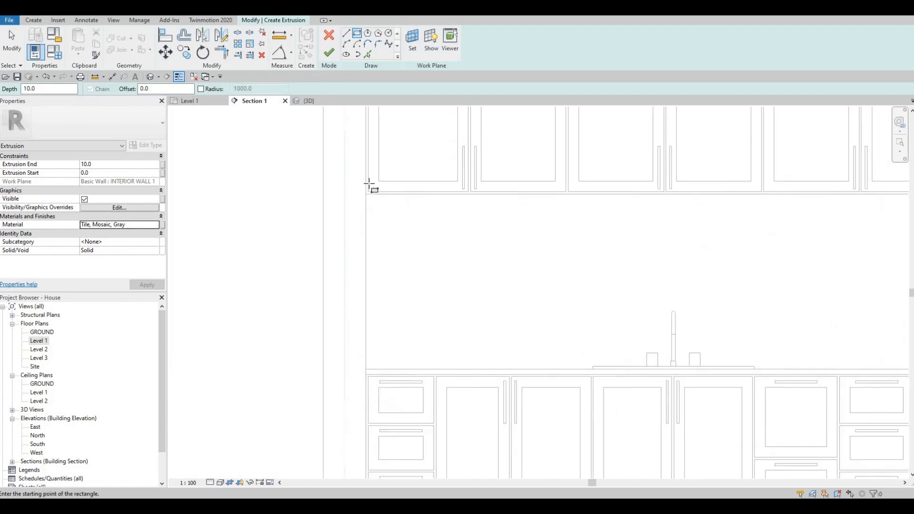
{"action": "scroll", "coordinate": [367, 188], "scroll_direction": "up", "scroll_amount": 2}
{"action": "left_click", "coordinate": [362, 178]}
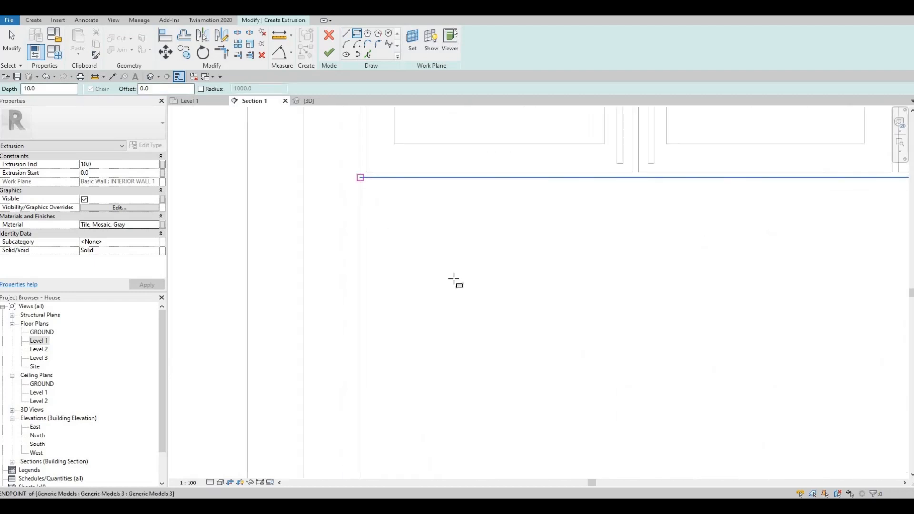
{"action": "scroll", "coordinate": [480, 270], "scroll_direction": "down", "scroll_amount": 3}
{"action": "middle_click_drag", "start_coordinate": [789, 319], "coordinate": [630, 258]}
{"action": "scroll", "coordinate": [631, 258], "scroll_direction": "down", "scroll_amount": 2}
{"action": "scroll", "coordinate": [764, 315], "scroll_direction": "up", "scroll_amount": 3}
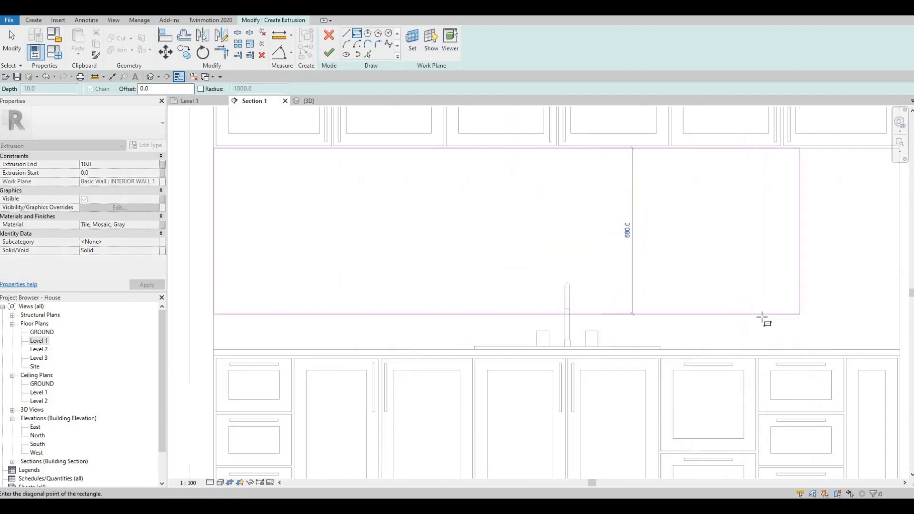
{"action": "middle_click_drag", "start_coordinate": [878, 350], "coordinate": [805, 344]}
{"action": "scroll", "coordinate": [805, 346], "scroll_direction": "up", "scroll_amount": 2}
{"action": "left_click", "coordinate": [833, 368]}
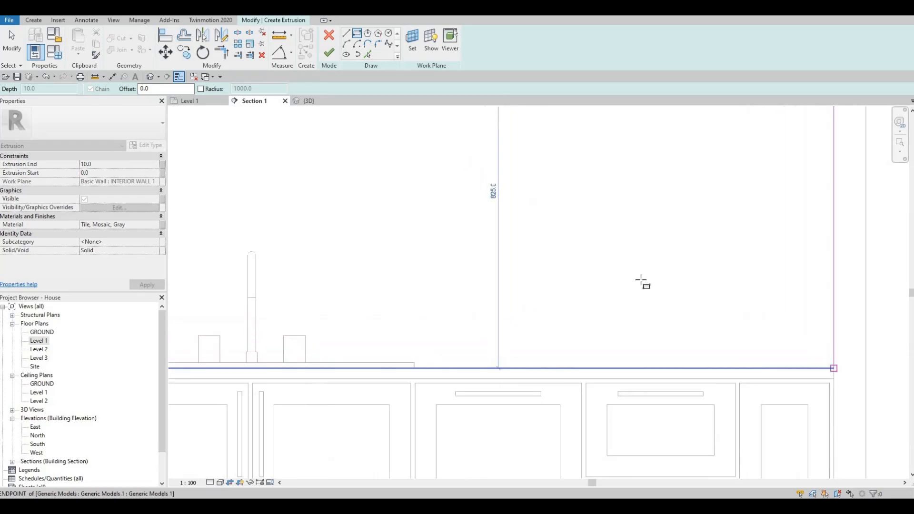
{"action": "scroll", "coordinate": [608, 286], "scroll_direction": "down", "scroll_amount": 2}
{"action": "scroll", "coordinate": [413, 181], "scroll_direction": "down", "scroll_amount": 4}
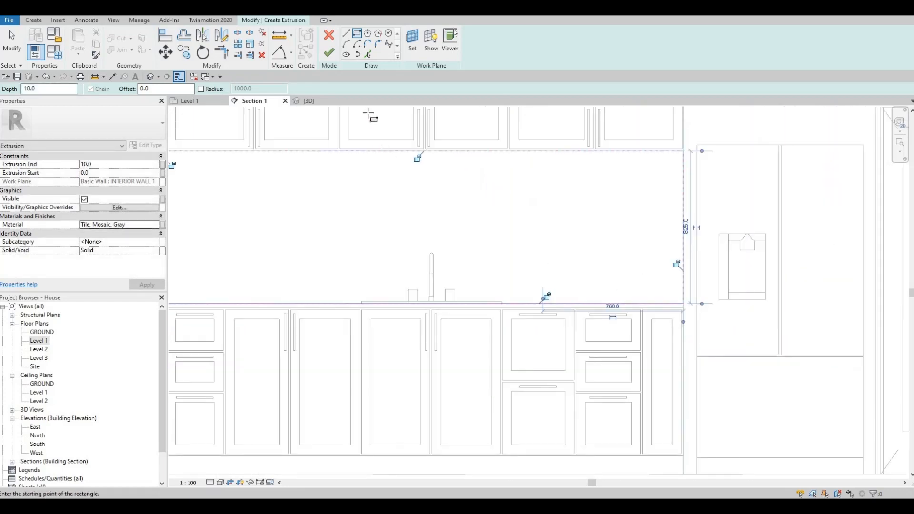
{"action": "key", "text": "Escape"}
{"action": "key", "text": "Escape"}
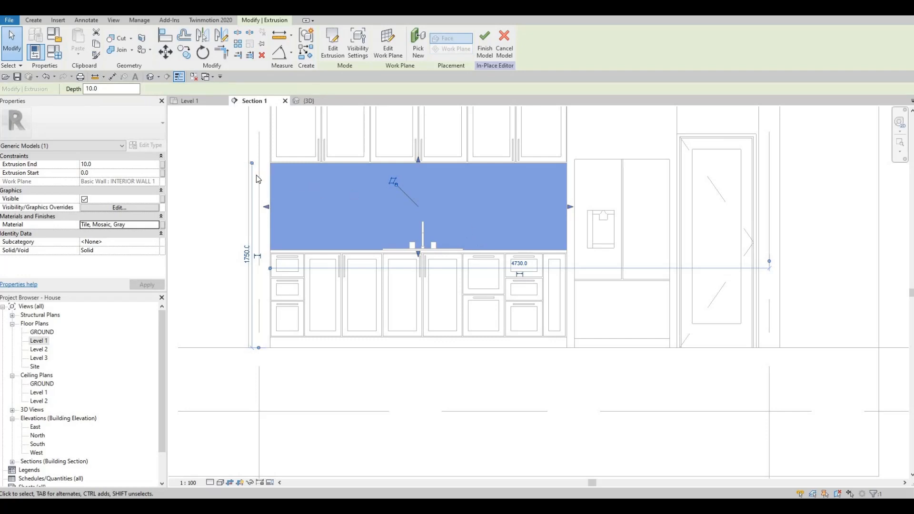
Step: Inspect the backsplash extrusion from different angles in the 3D view
{"action": "left_click", "coordinate": [309, 101]}
{"action": "middle_click_drag", "start_coordinate": [327, 233], "coordinate": [392, 184], "text": "shift"}
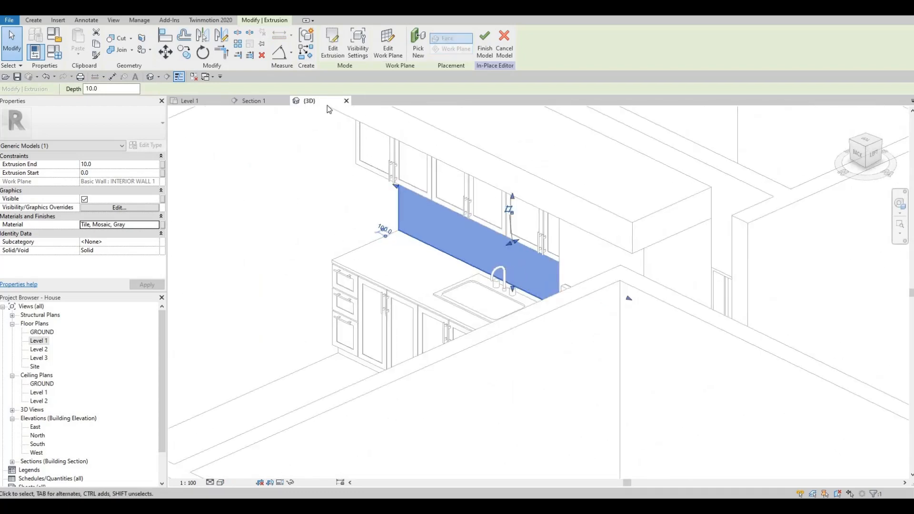
{"action": "middle_click_drag", "start_coordinate": [407, 239], "coordinate": [71, 235], "text": "shift"}
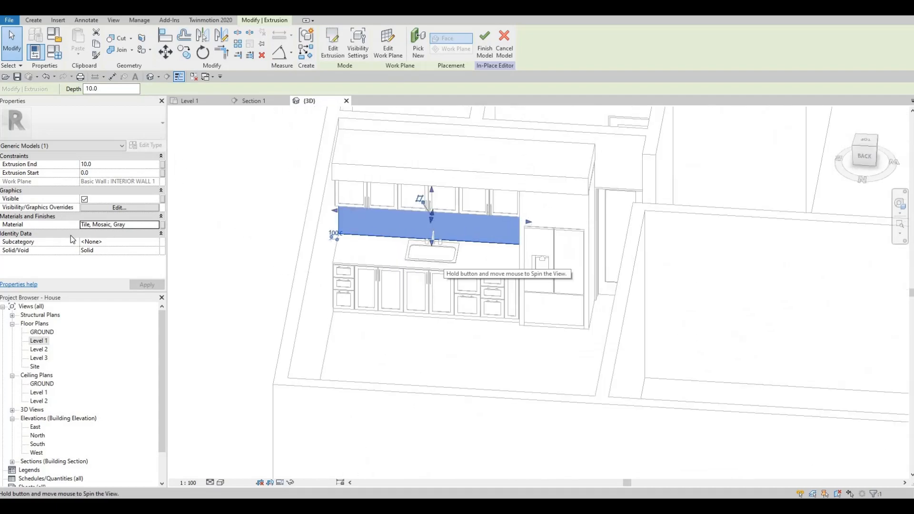
Step: Finish the in-place model and draw a vertical section line through the kitchen in the Level 1 plan, facing the exterior side wall
{"action": "double_click", "coordinate": [40, 341]}
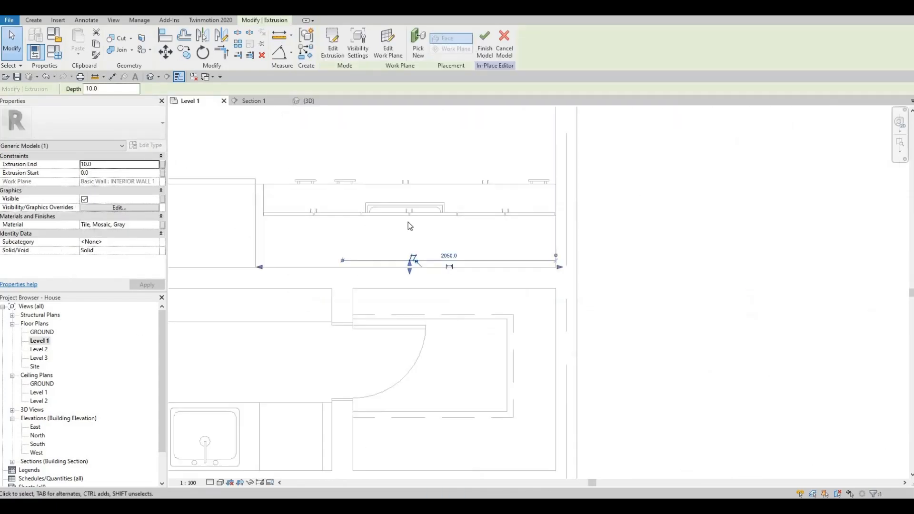
{"action": "scroll", "coordinate": [409, 224], "scroll_direction": "down", "scroll_amount": 6}
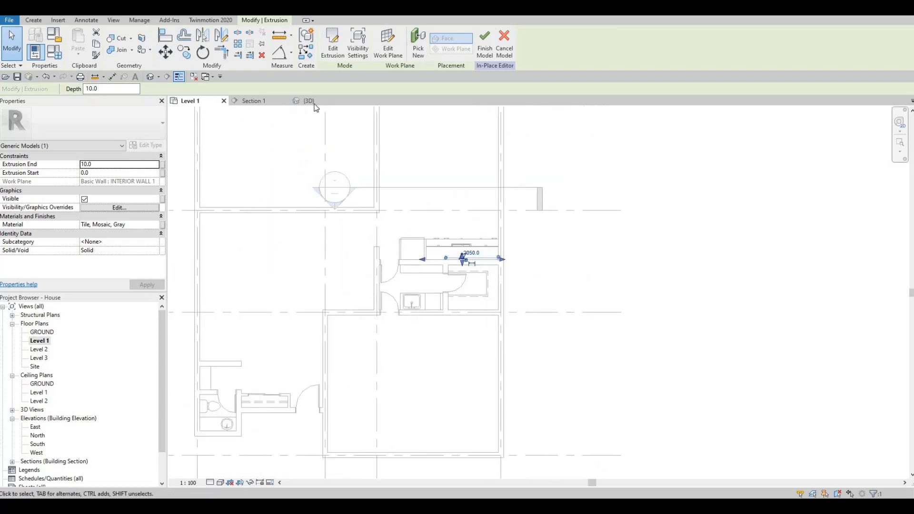
{"action": "middle_click_drag", "start_coordinate": [311, 117], "coordinate": [300, 150]}
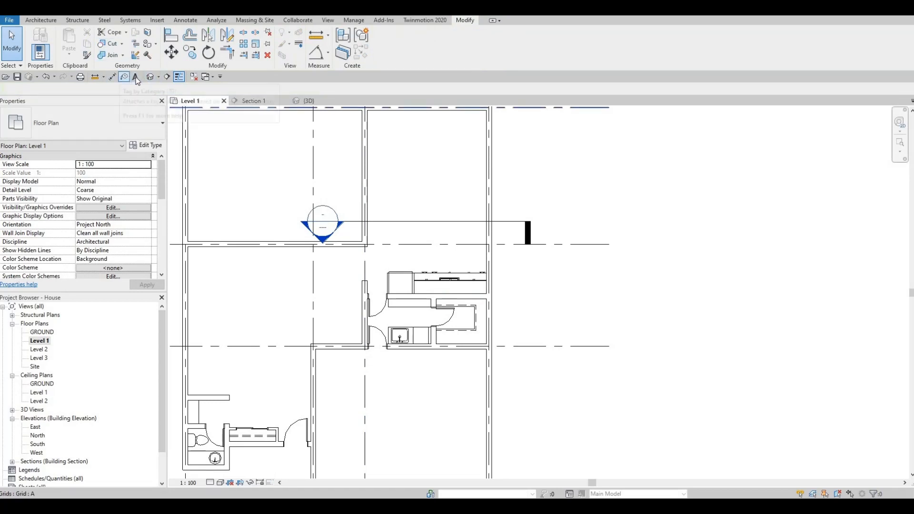
{"action": "left_click", "coordinate": [167, 77]}
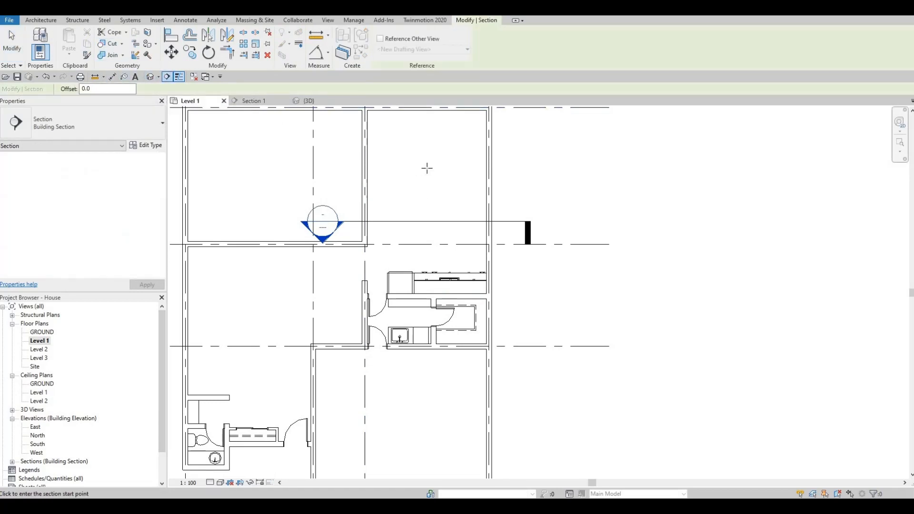
{"action": "left_click", "coordinate": [427, 168]}
{"action": "left_click", "coordinate": [430, 404]}
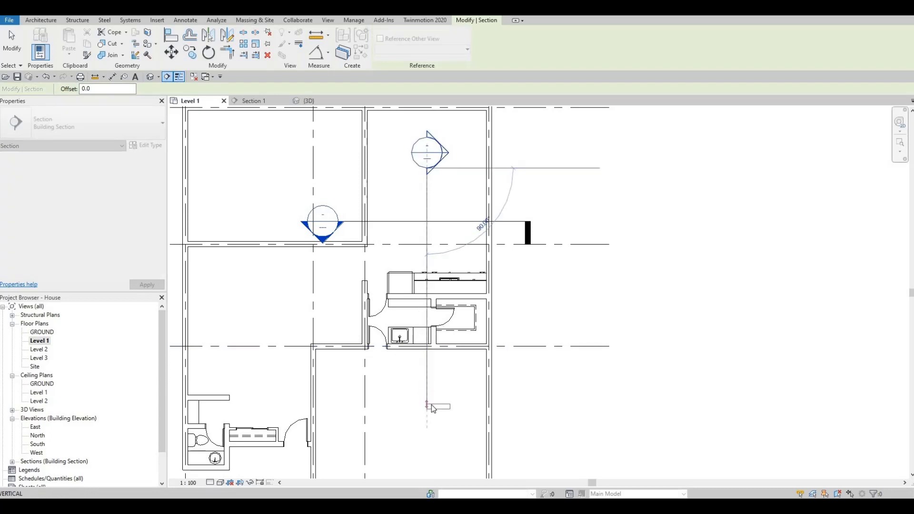
{"action": "key", "text": "Escape"}
{"action": "key", "text": "Escape"}
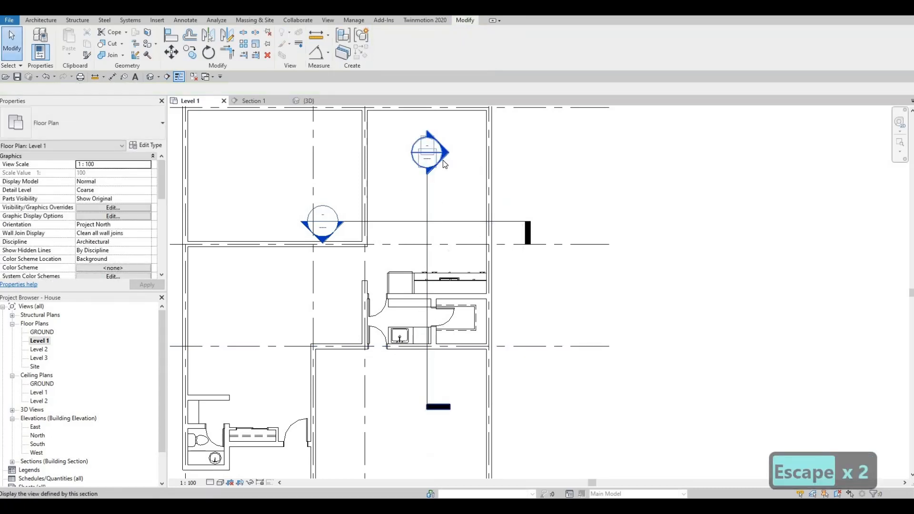
Step: Open the new section, edit the backsplash model in place and start another extrusion with the exterior wall as work plane
{"action": "double_click", "coordinate": [442, 158]}
{"action": "scroll", "coordinate": [411, 279], "scroll_direction": "up", "scroll_amount": 5}
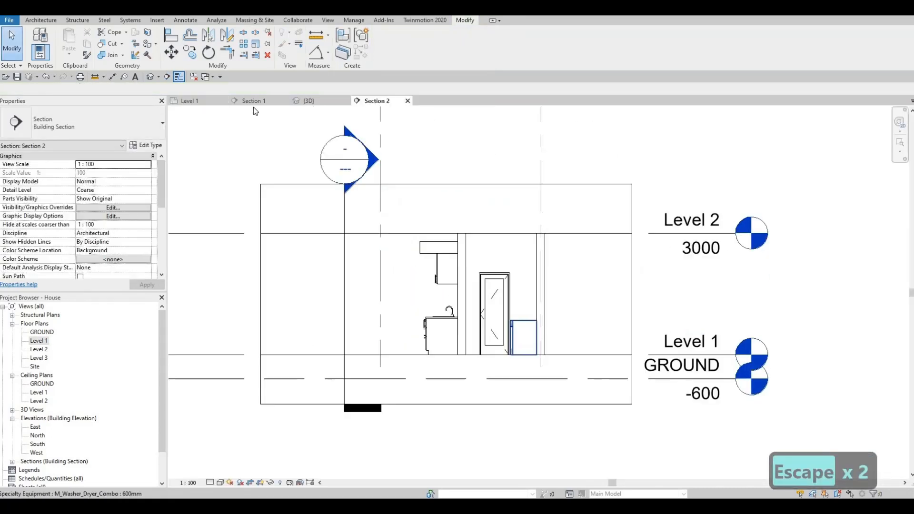
{"action": "left_click", "coordinate": [460, 286]}
{"action": "left_click", "coordinate": [386, 50]}
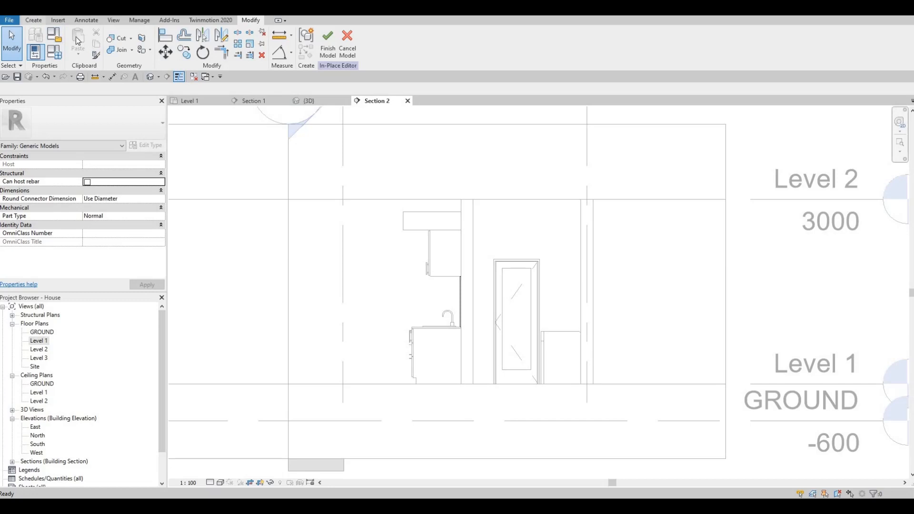
{"action": "left_click", "coordinate": [34, 20]}
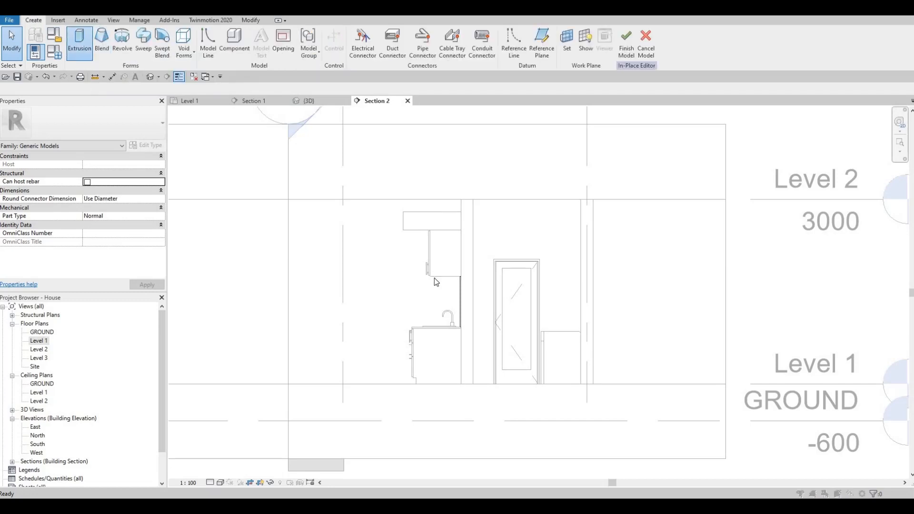
{"action": "left_click", "coordinate": [432, 311]}
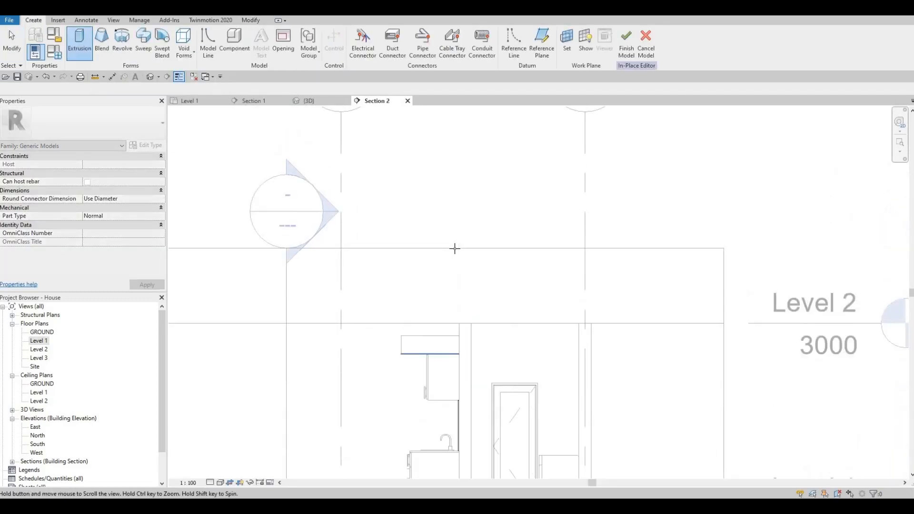
{"action": "middle_click_drag", "start_coordinate": [377, 326], "coordinate": [453, 223]}
{"action": "left_click", "coordinate": [453, 221]}
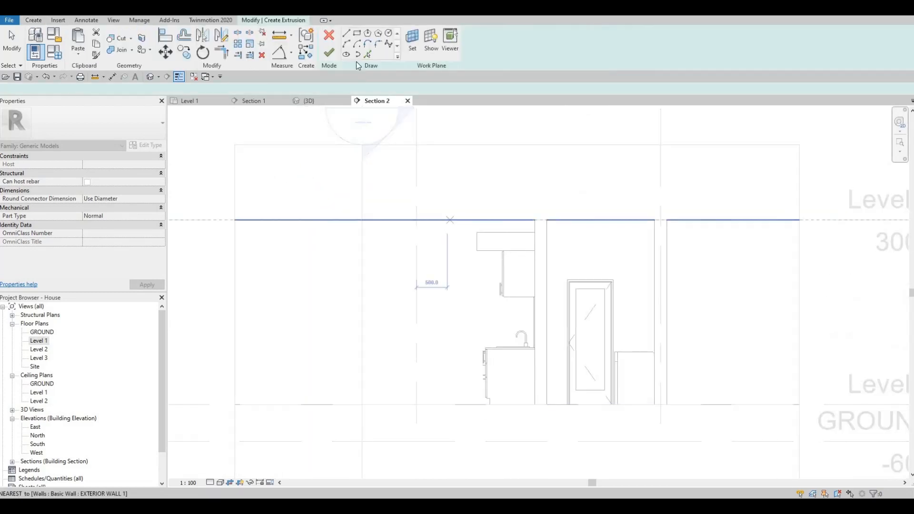
Step: Sketch a rectangle on the side wall from the countertop's back corner to just below the upper cabinets
{"action": "left_click", "coordinate": [357, 34]}
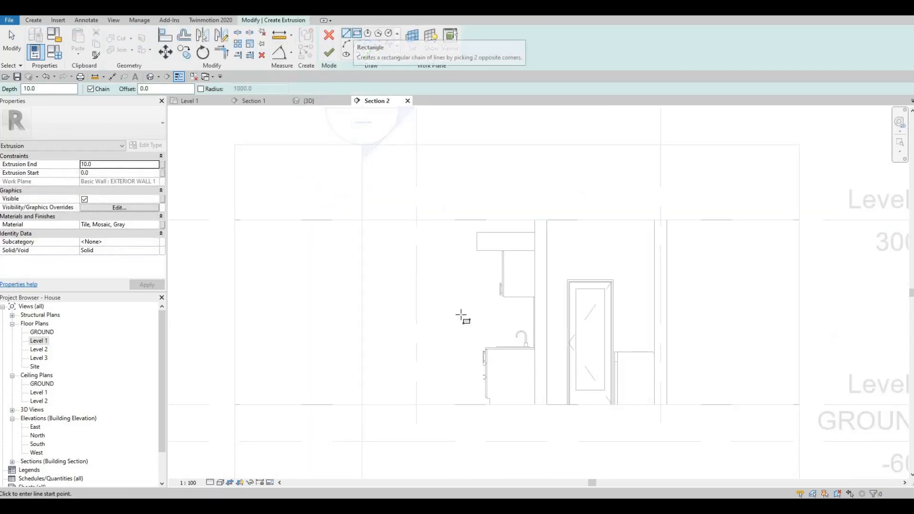
{"action": "scroll", "coordinate": [598, 363], "scroll_direction": "up", "scroll_amount": 4}
{"action": "scroll", "coordinate": [684, 395], "scroll_direction": "up", "scroll_amount": 2}
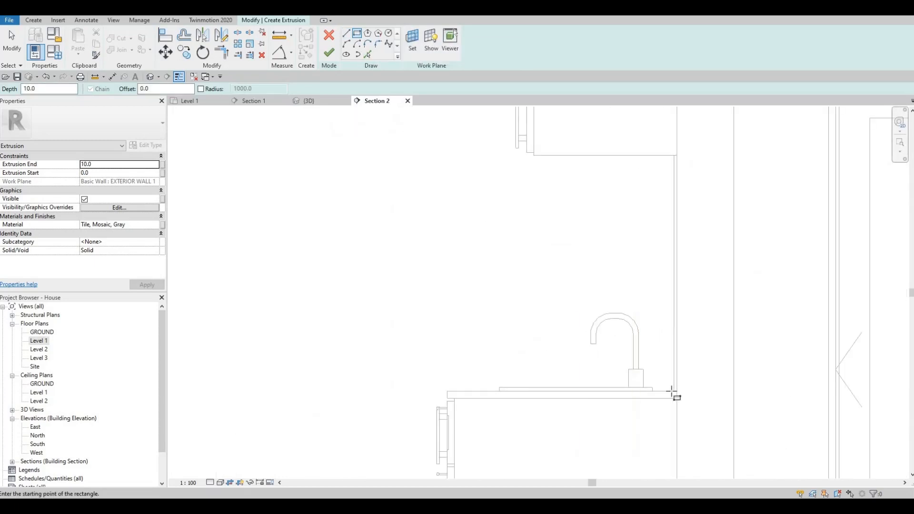
{"action": "left_click", "coordinate": [673, 391]}
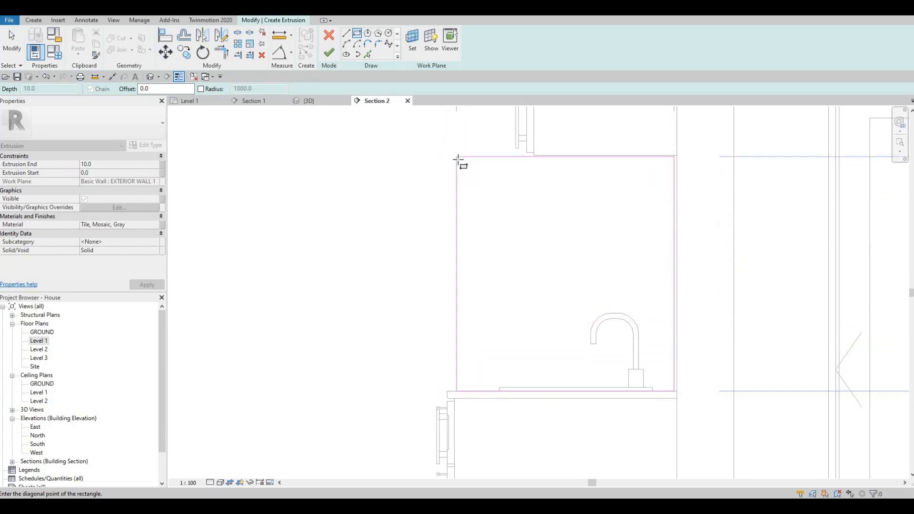
{"action": "left_click", "coordinate": [589, 184]}
{"action": "scroll", "coordinate": [587, 186], "scroll_direction": "up", "scroll_amount": 3}
{"action": "key", "text": "Escape"}
{"action": "key", "text": "Escape"}
{"action": "key", "text": "Escape"}
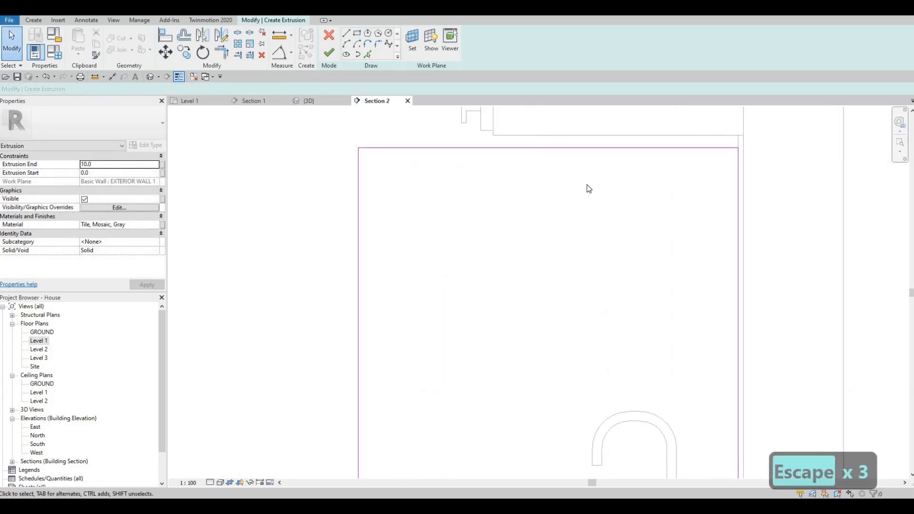
Step: Align the rectangle's upper edge with the upper cabinet's underside and its front edge with the countertop's front edge
{"action": "key", "text": "a"}
{"action": "key", "text": "l"}
{"action": "left_click", "coordinate": [598, 144]}
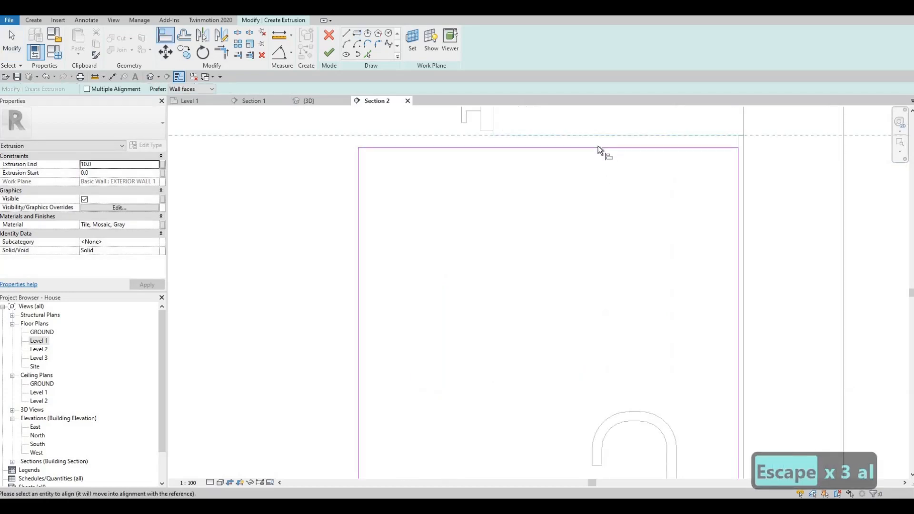
{"action": "left_click", "coordinate": [532, 150]}
{"action": "middle_click_drag", "start_coordinate": [451, 423], "coordinate": [488, 269]}
{"action": "scroll", "coordinate": [488, 269], "scroll_direction": "down", "scroll_amount": 1}
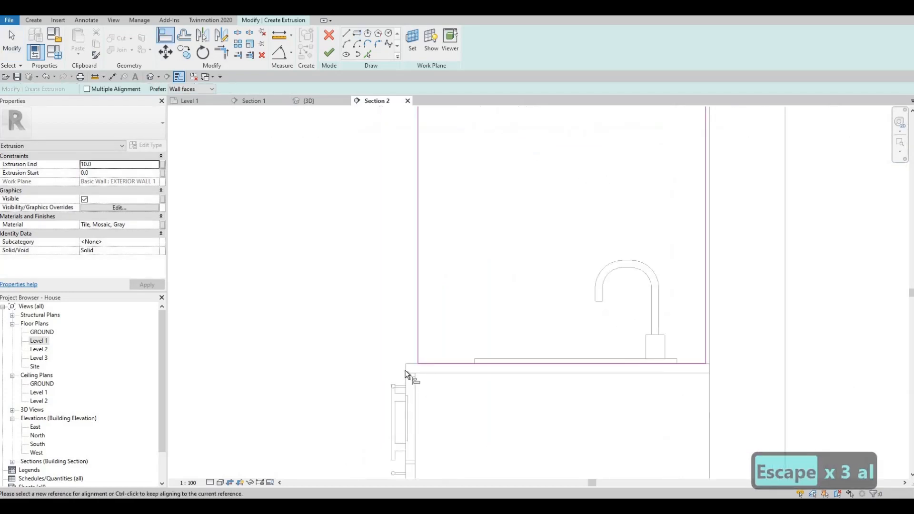
{"action": "left_click", "coordinate": [405, 373]}
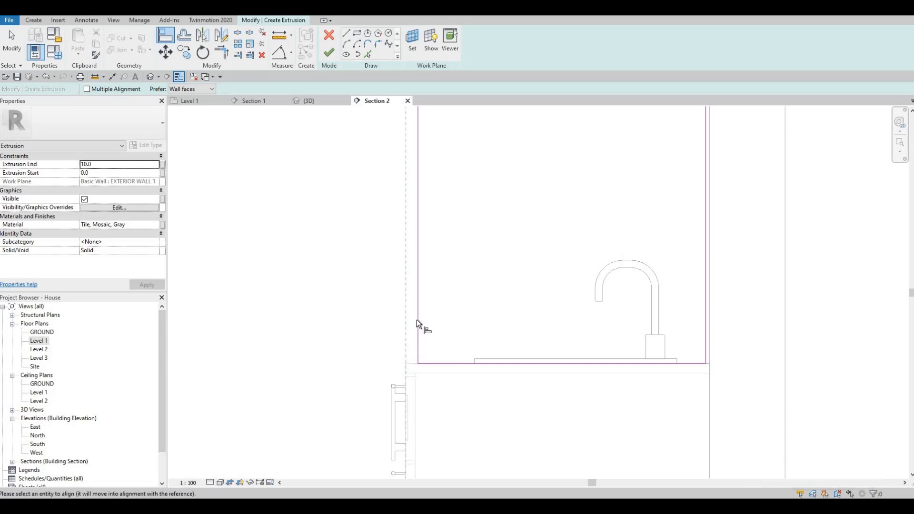
{"action": "left_click", "coordinate": [418, 317]}
{"action": "middle_click_drag", "start_coordinate": [424, 443], "coordinate": [419, 377]}
{"action": "scroll", "coordinate": [419, 377], "scroll_direction": "down", "scroll_amount": 2}
{"action": "middle_click_drag", "start_coordinate": [361, 168], "coordinate": [372, 347]}
{"action": "scroll", "coordinate": [372, 347], "scroll_direction": "down", "scroll_amount": 1}
{"action": "key", "text": "Escape"}
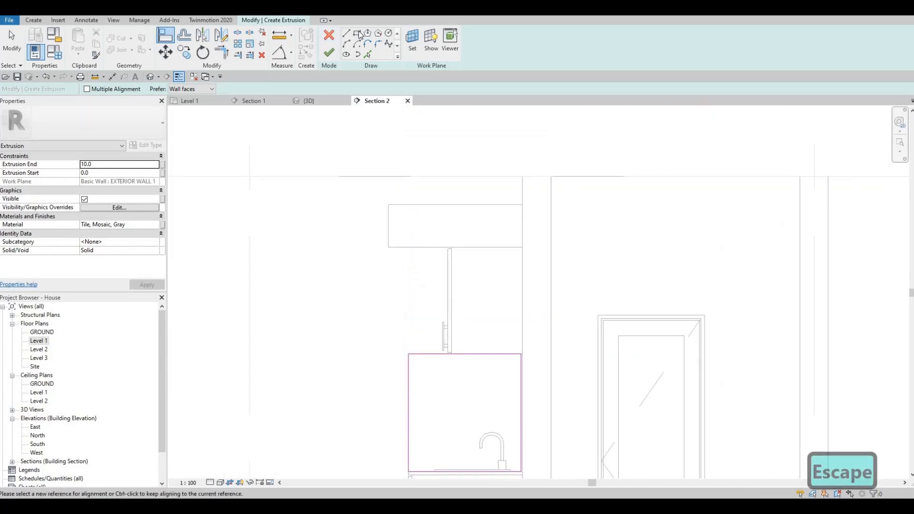
Step: Sketch a second rectangle about 750 mm high on top of the first, up to the soffit in front of the upper cabinet
{"action": "scroll", "coordinate": [419, 390], "scroll_direction": "up", "scroll_amount": 2}
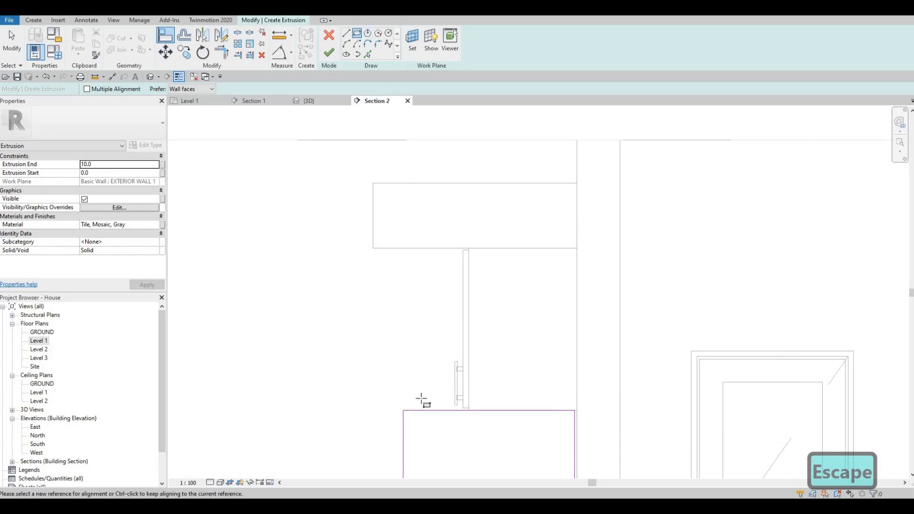
{"action": "key", "text": "l"}
{"action": "key", "text": "i"}
{"action": "left_click", "coordinate": [466, 248]}
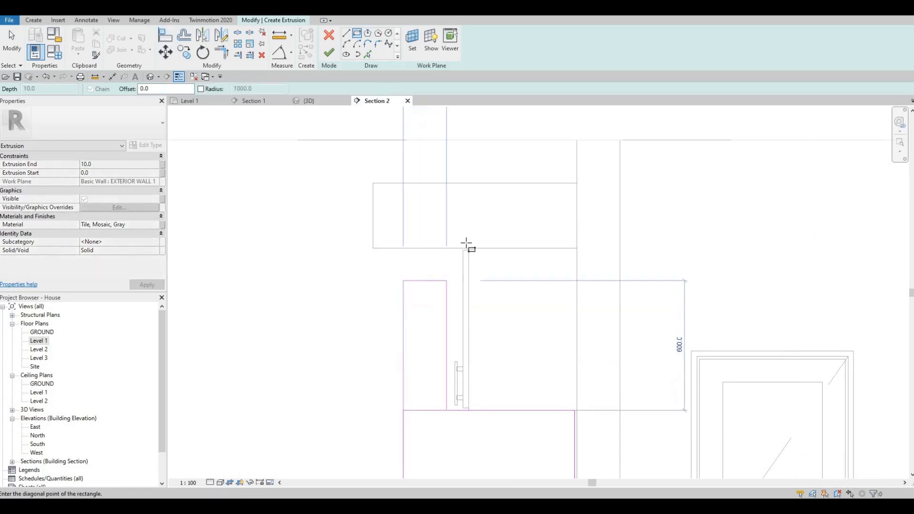
{"action": "scroll", "coordinate": [469, 248], "scroll_direction": "up", "scroll_amount": 2}
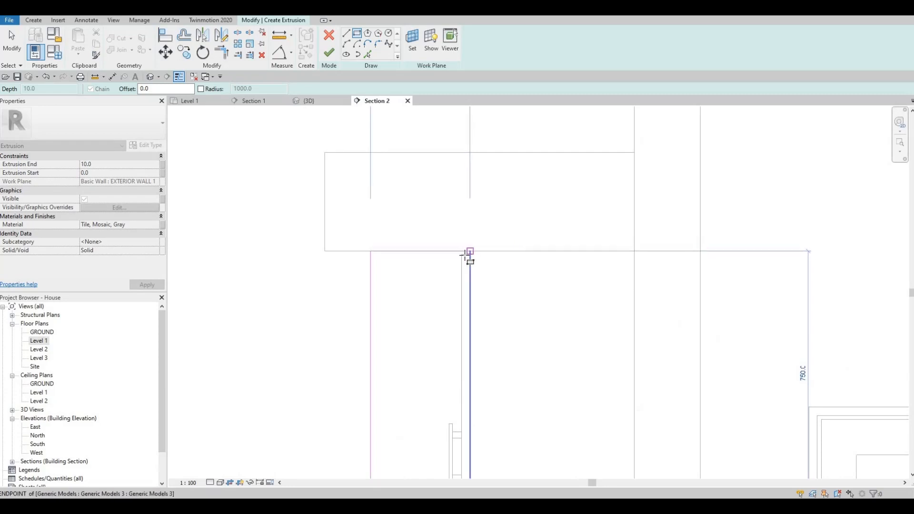
{"action": "key", "text": "Escape"}
{"action": "key", "text": "Escape"}
{"action": "scroll", "coordinate": [424, 278], "scroll_direction": "down", "scroll_amount": 2}
{"action": "key", "text": "Escape"}
{"action": "key", "text": "Escape"}
{"action": "scroll", "coordinate": [433, 361], "scroll_direction": "down", "scroll_amount": 1}
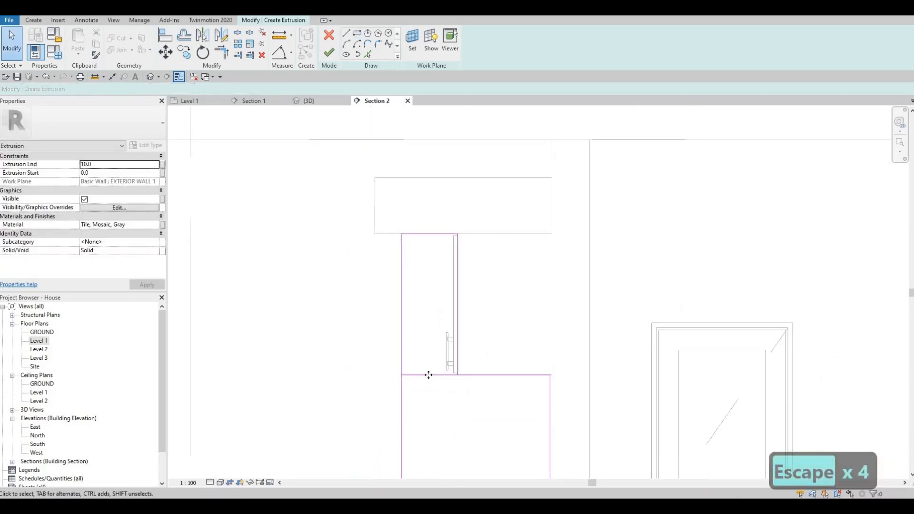
Step: Delete the overlapping line between the two rectangles and trim the remaining lines into one closed L-shaped outline
{"action": "left_click", "coordinate": [441, 365]}
{"action": "key", "text": "Delete"}
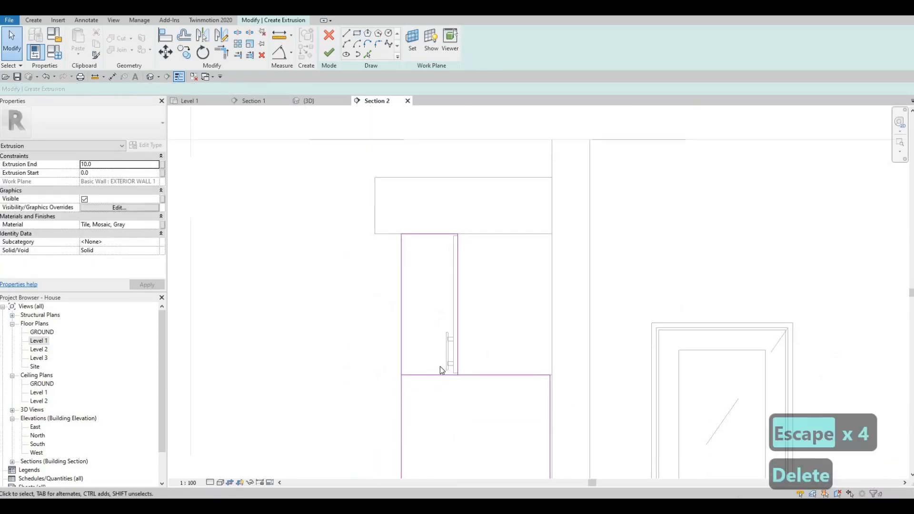
{"action": "key", "text": "t"}
{"action": "key", "text": "r"}
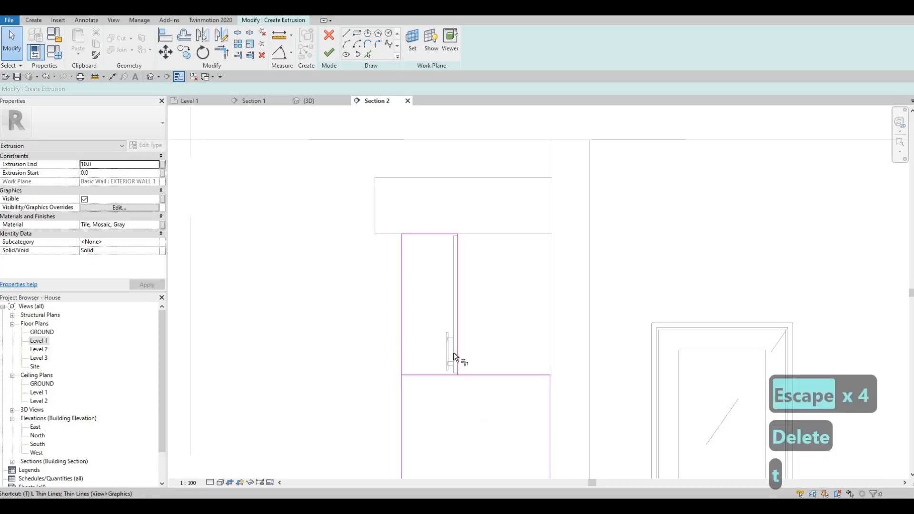
{"action": "left_click", "coordinate": [456, 346]}
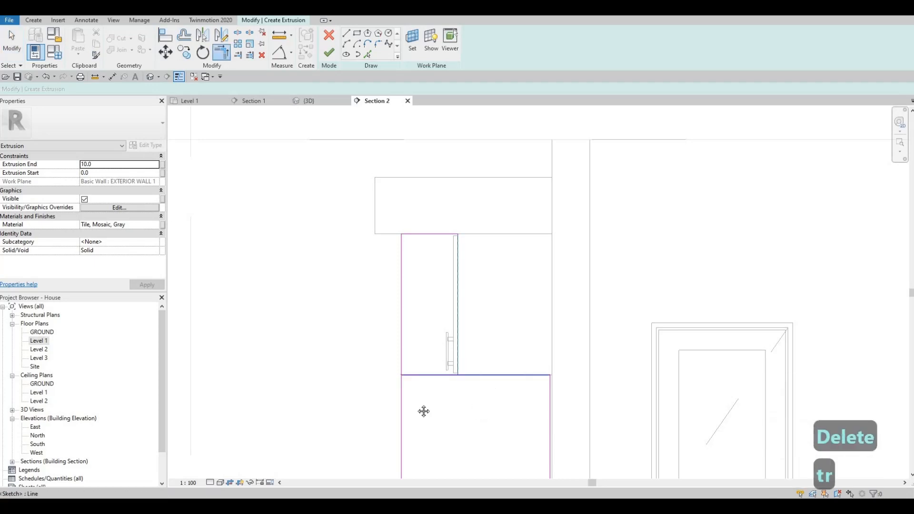
{"action": "left_click", "coordinate": [481, 375]}
{"action": "scroll", "coordinate": [434, 306], "scroll_direction": "down", "scroll_amount": 2}
{"action": "key", "text": "Escape"}
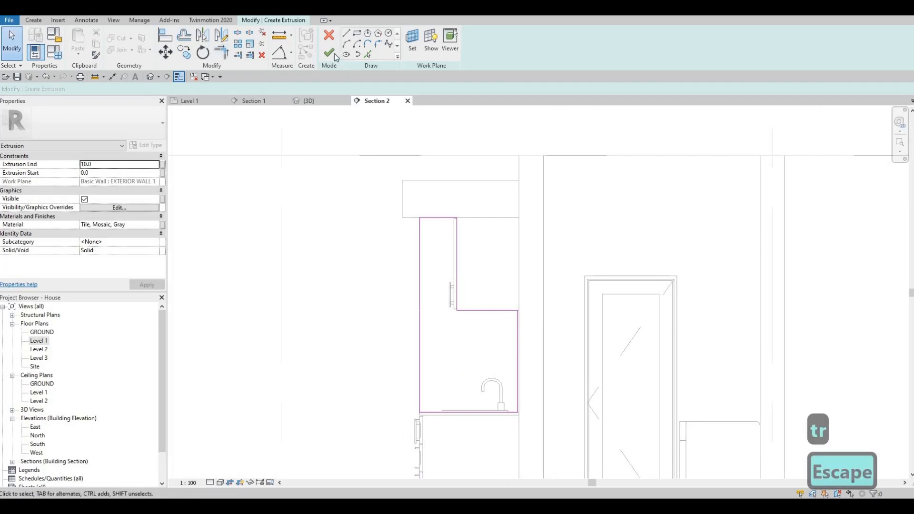
Step: Finish the side-wall extrusion and the in-place model, and view the kitchen in 3D
{"action": "left_click", "coordinate": [334, 55]}
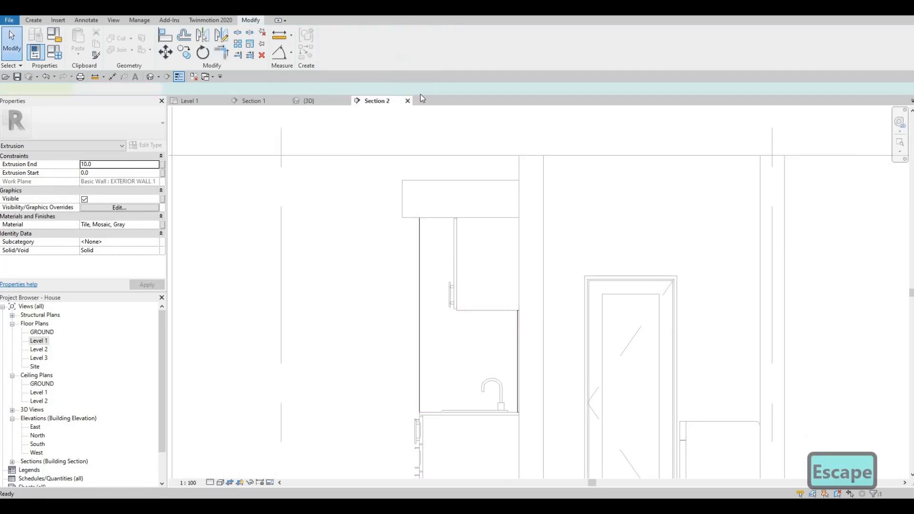
{"action": "left_click", "coordinate": [484, 48]}
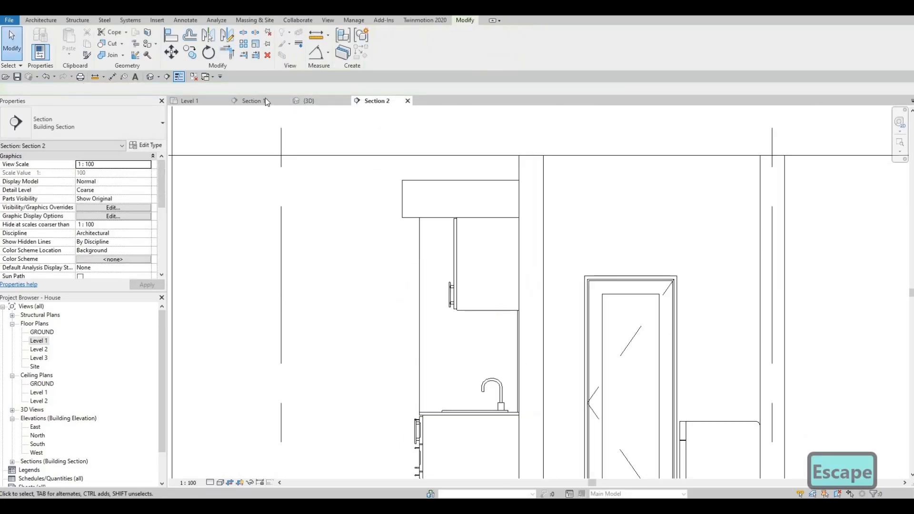
{"action": "left_click", "coordinate": [307, 101]}
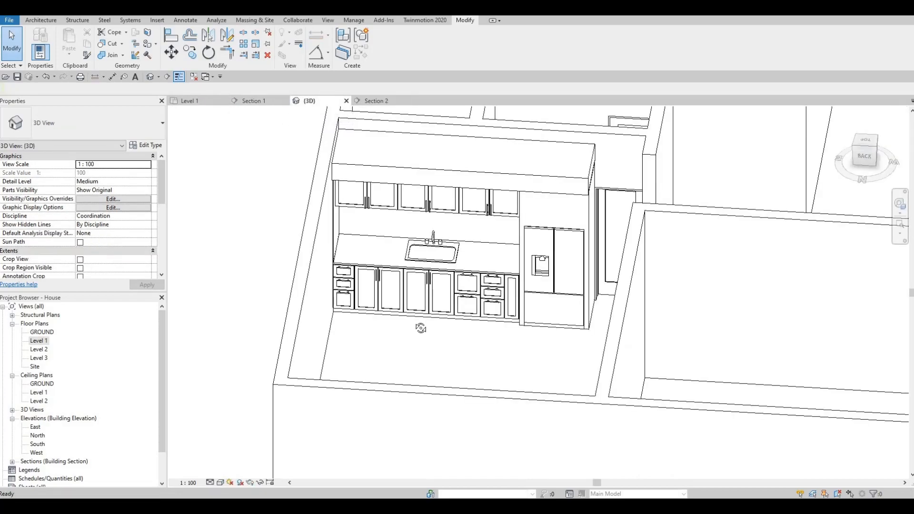
{"action": "middle_click_drag", "start_coordinate": [298, 306], "coordinate": [329, 362], "text": "shift"}
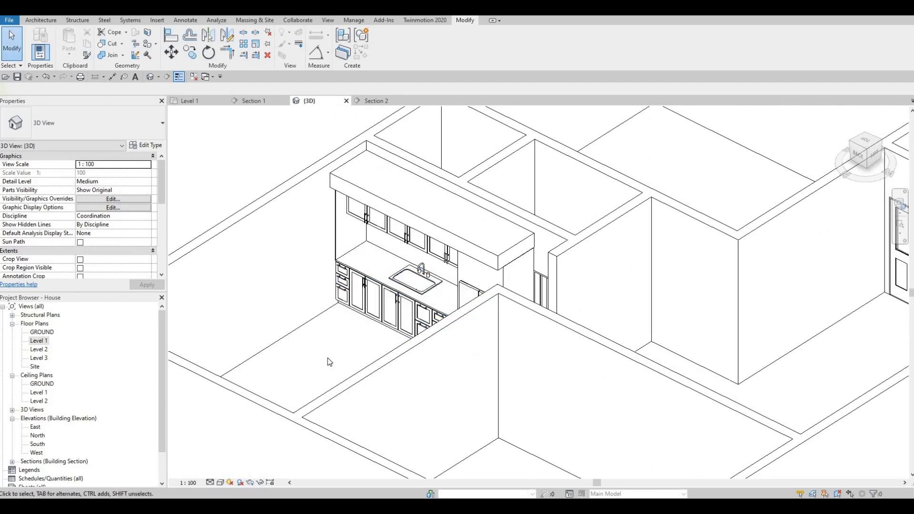